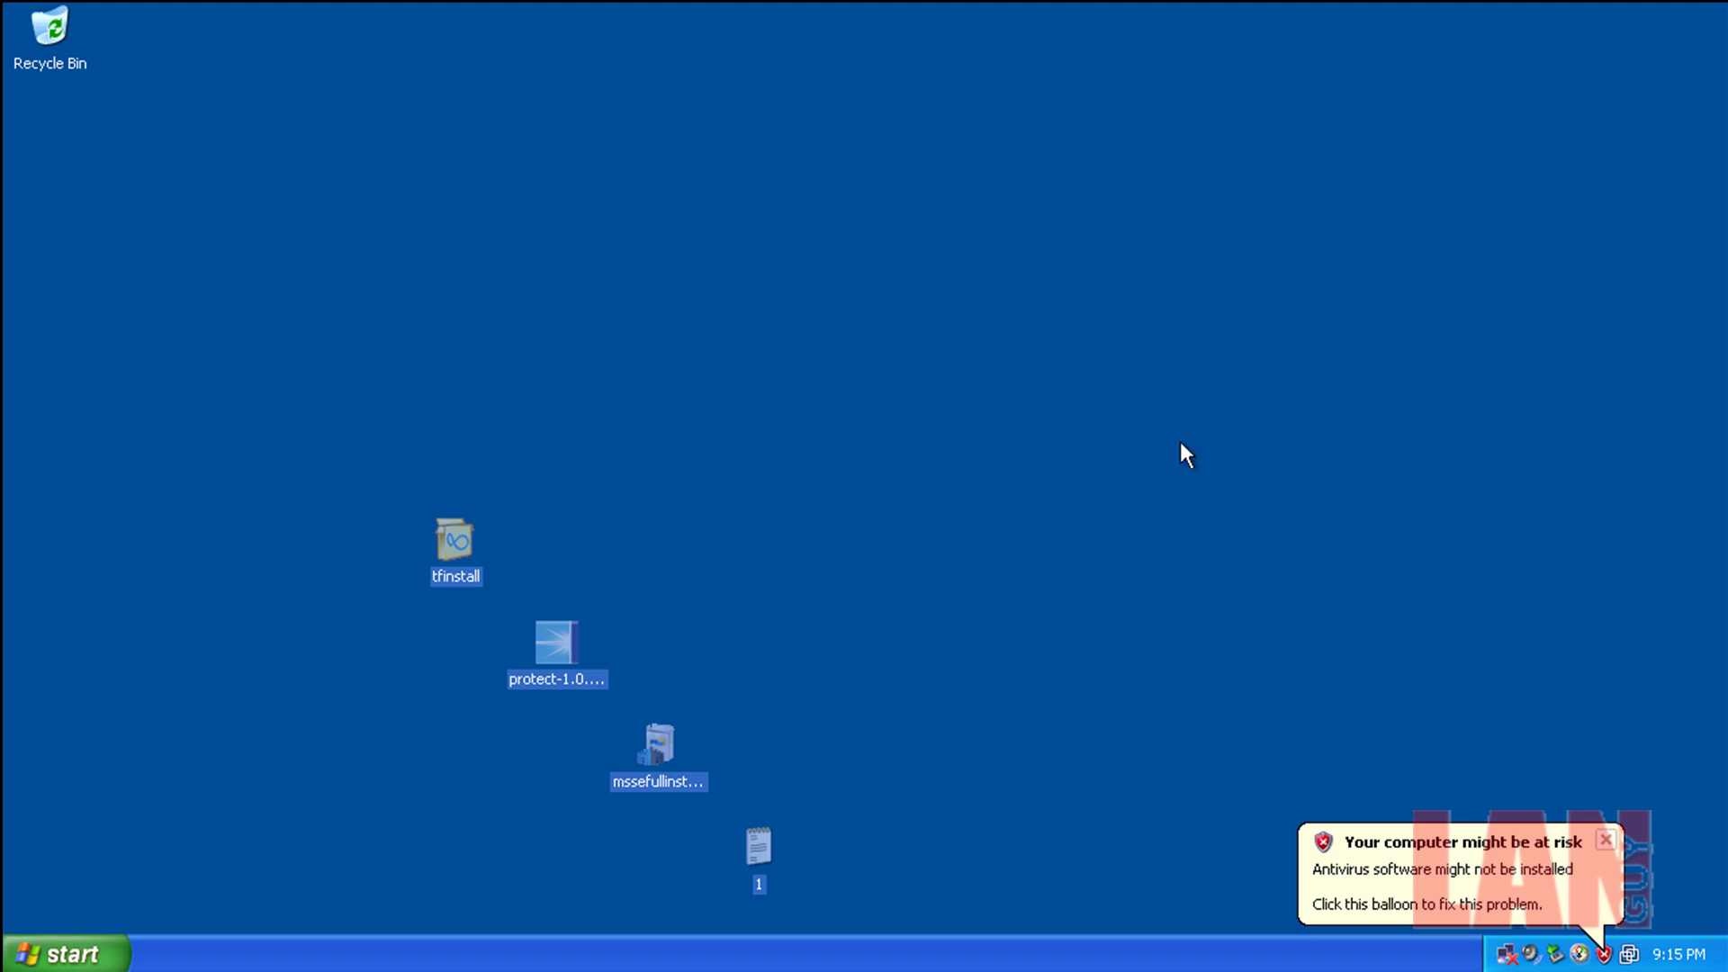
- Dismiss the at-risk and tour balloons and move text file 1 under Recycle Bin
click(1606, 840)
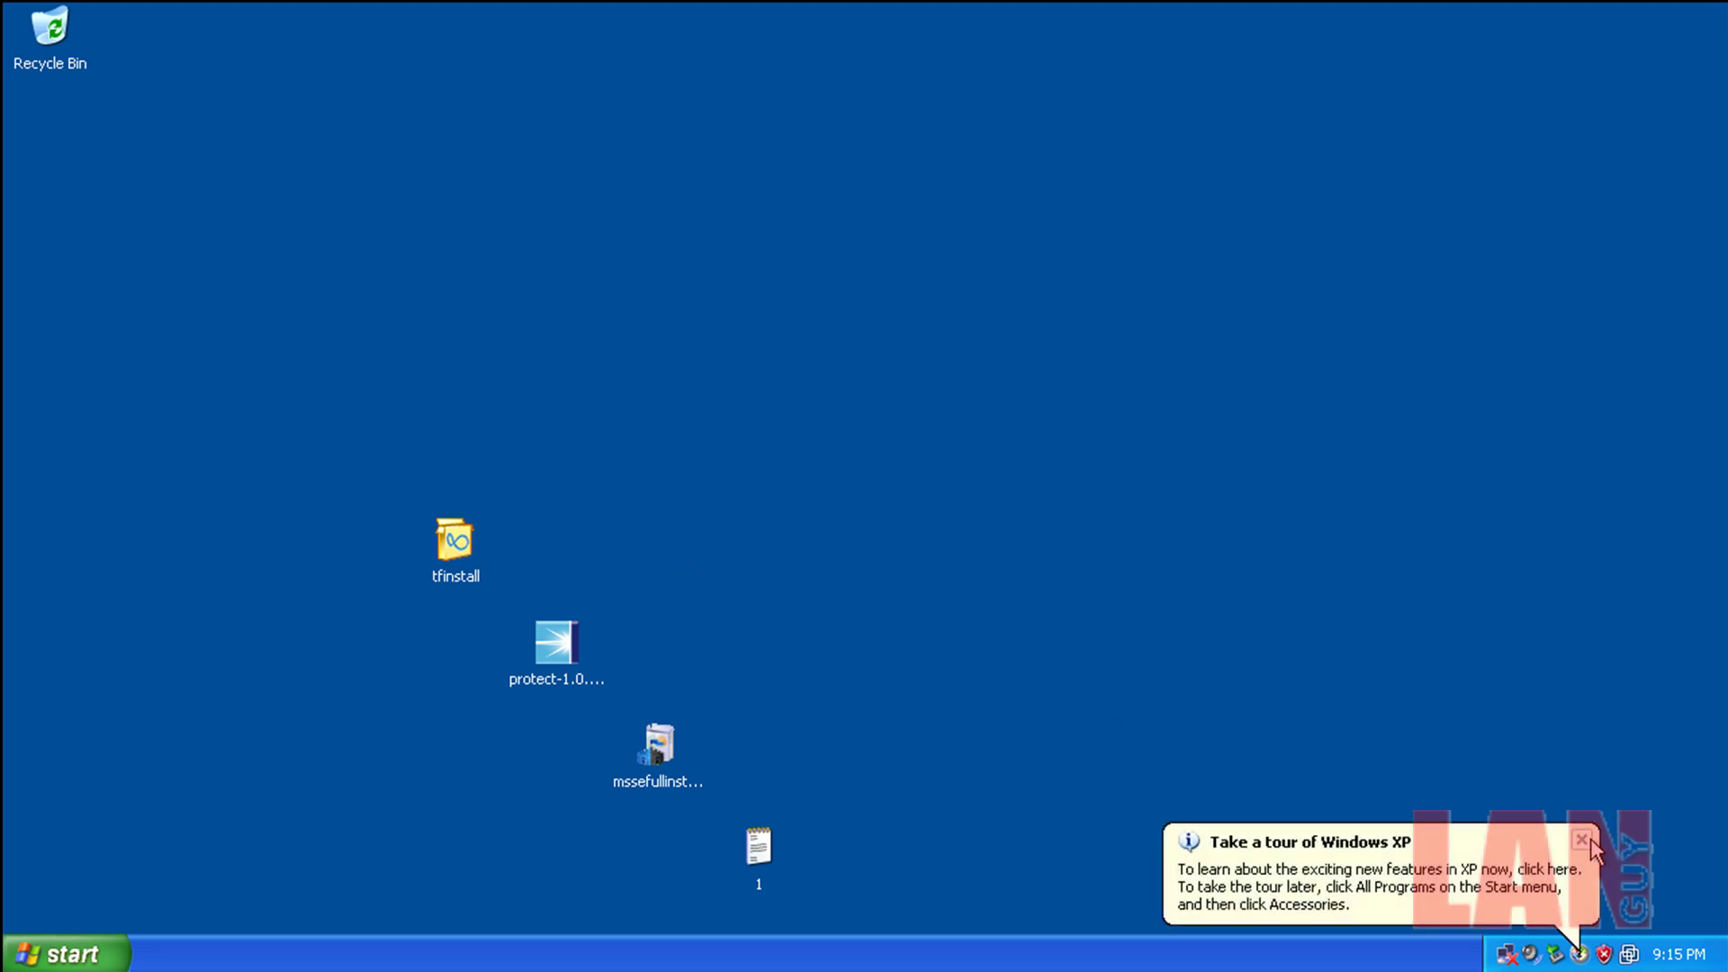
click(1582, 842)
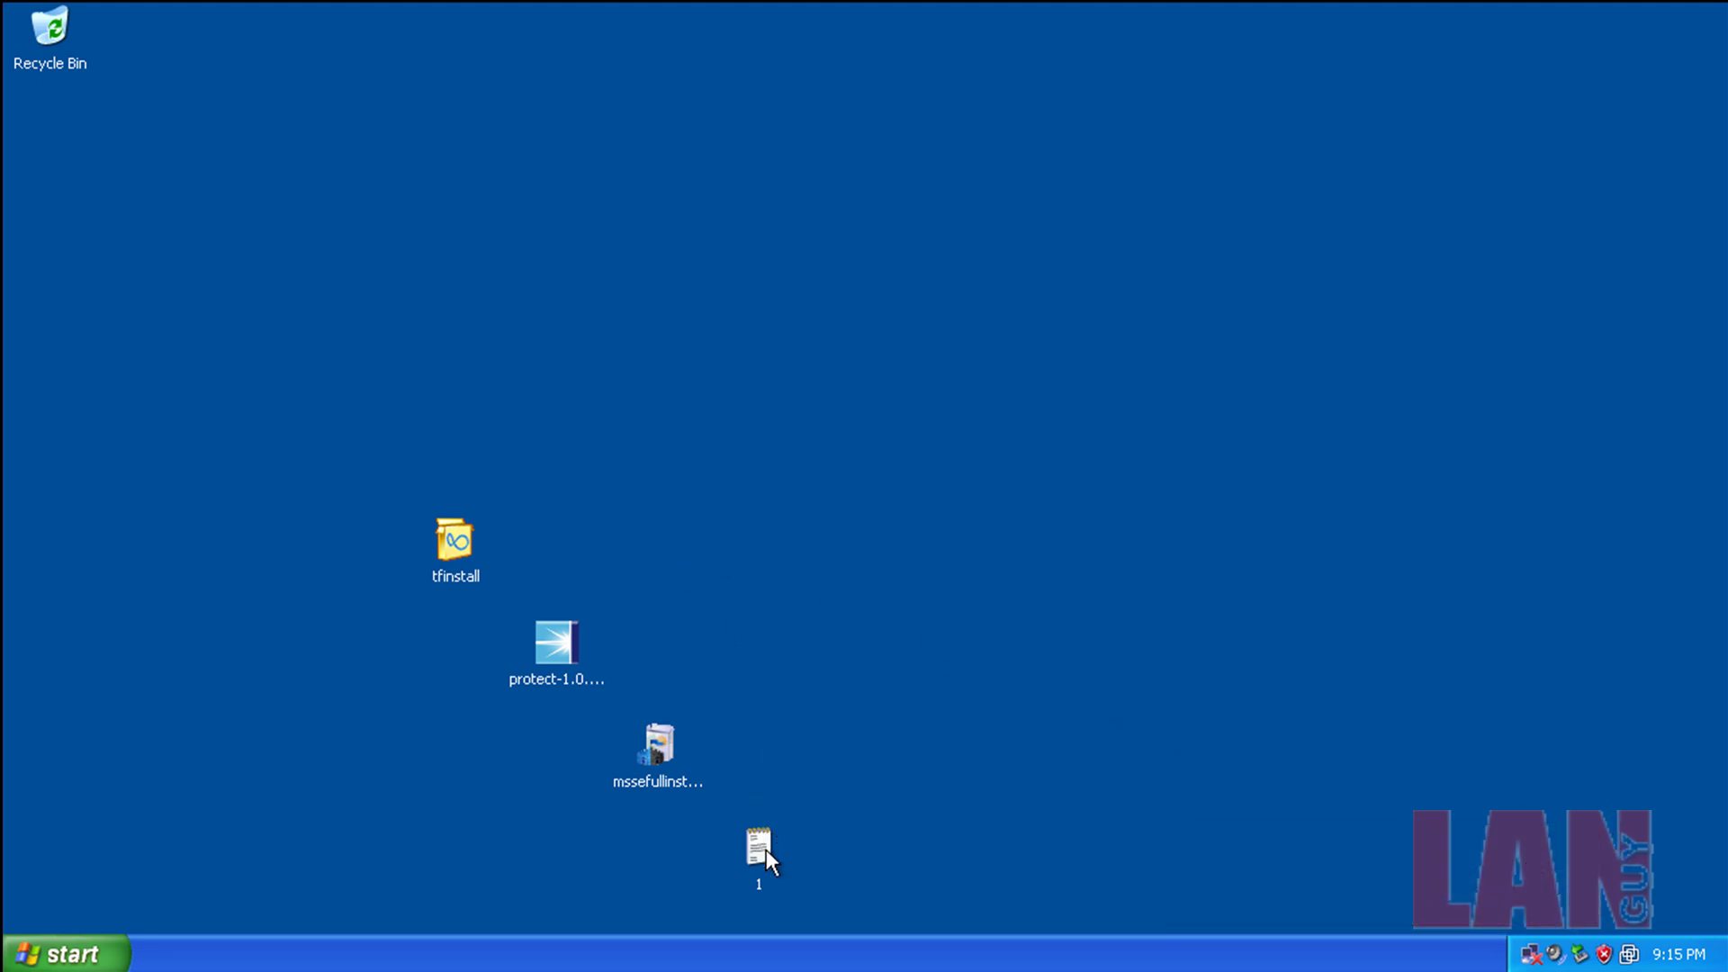
drag(94, 103, 96, 106)
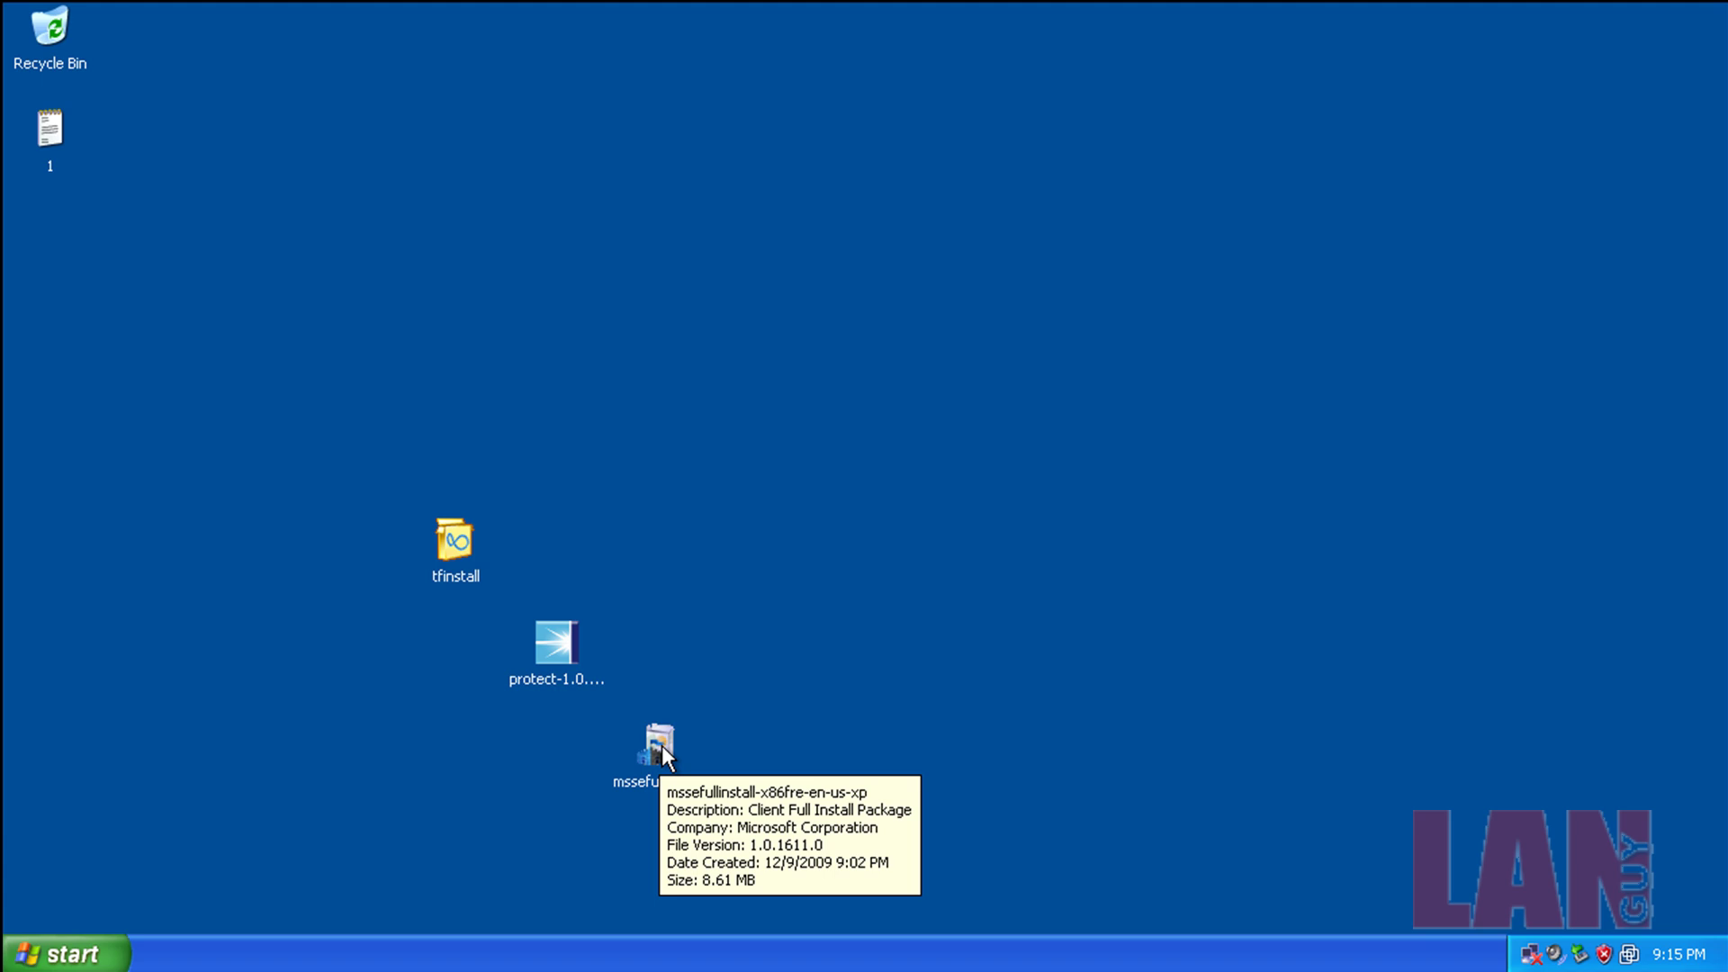
- Line up mssefullinstall, protect-1.0.20-32 and tfinstall in a row near the desktop centre
drag(662, 745, 567, 337)
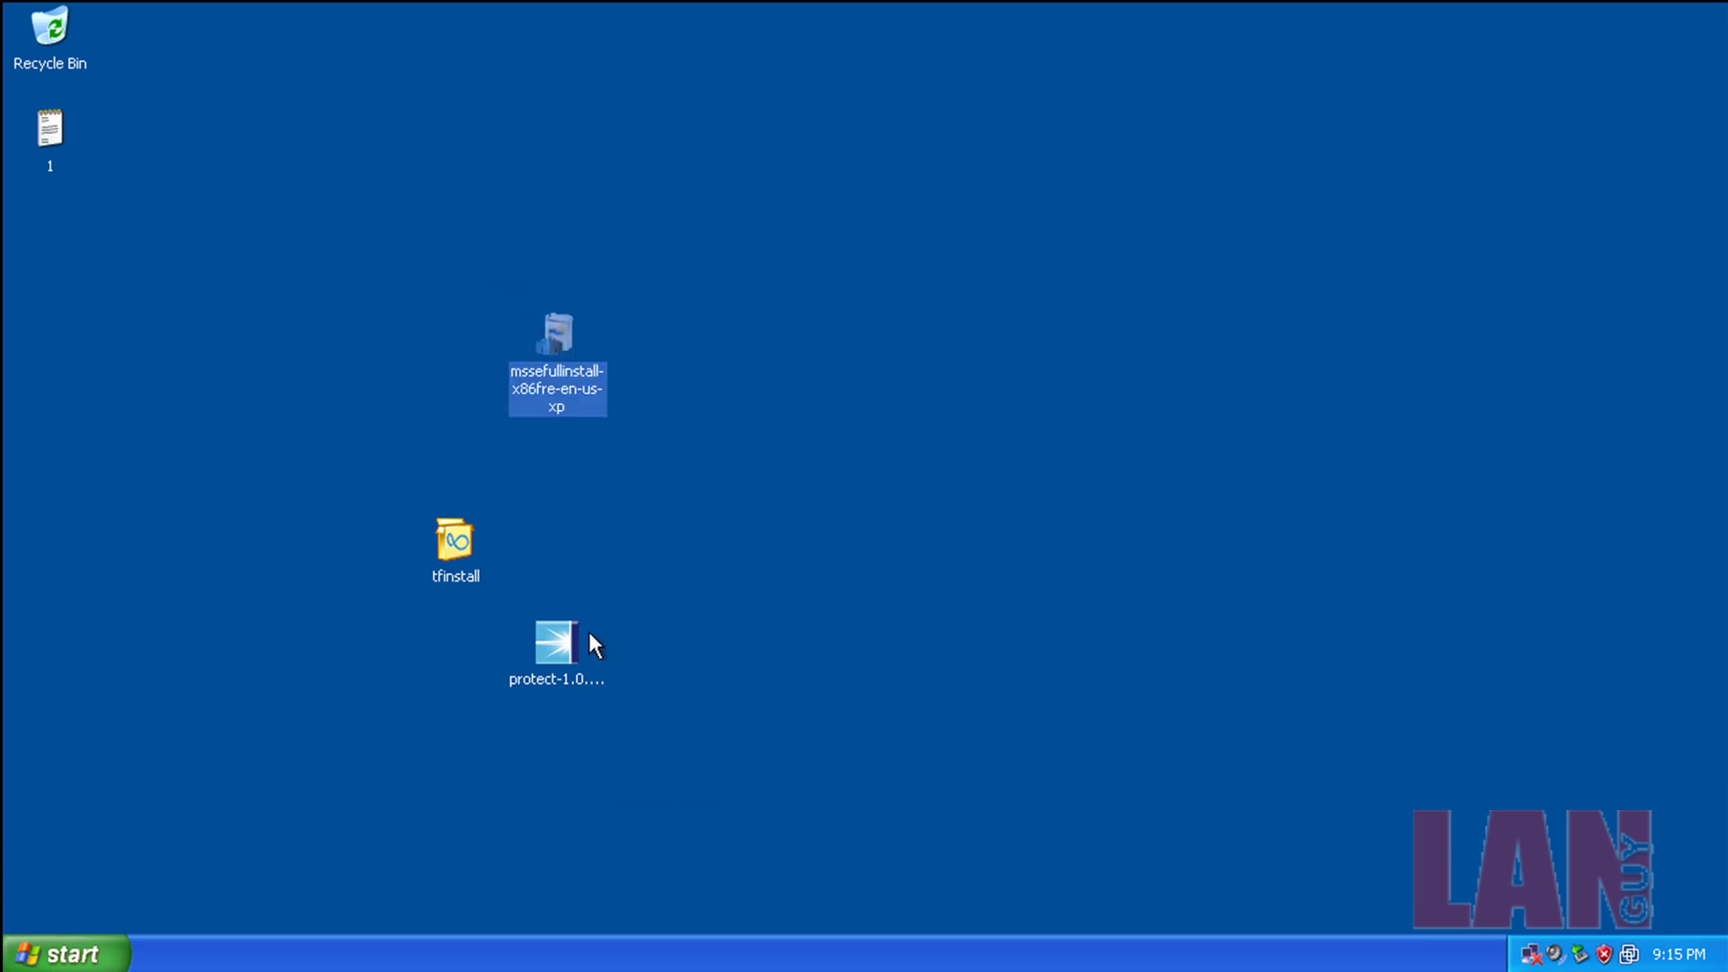
drag(558, 650, 675, 351)
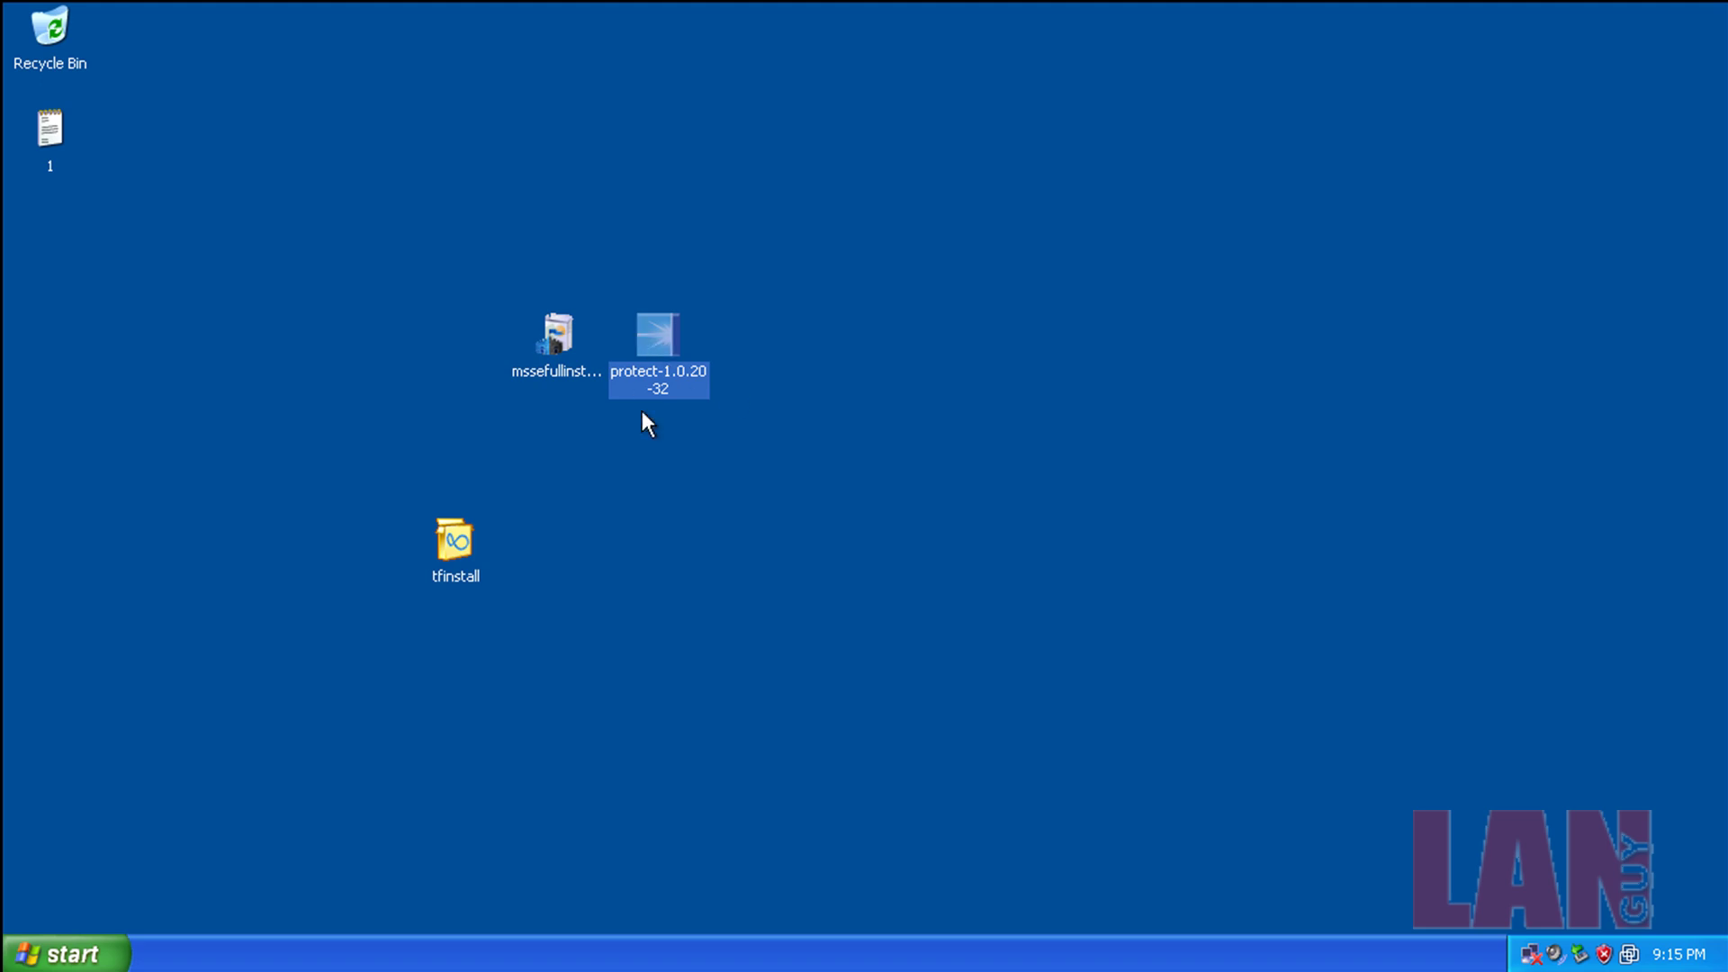
drag(459, 551, 755, 439)
drag(793, 361, 793, 360)
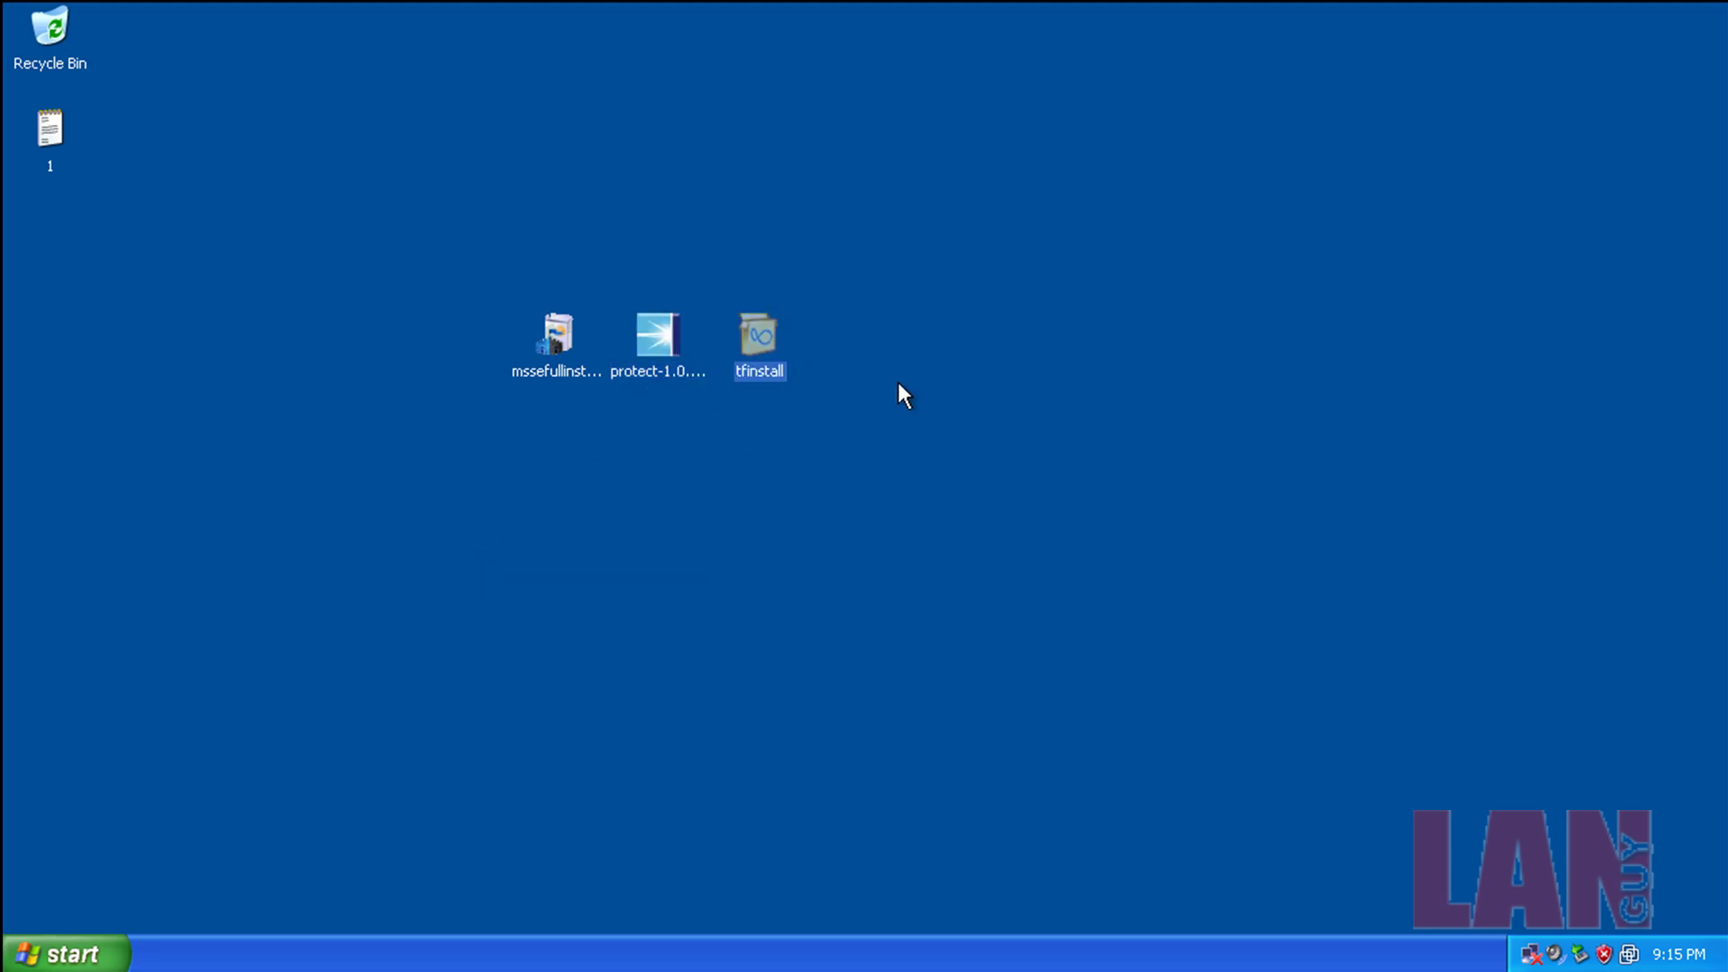
- Deselect the desktop icons by clicking an empty area of the desktop
click(899, 385)
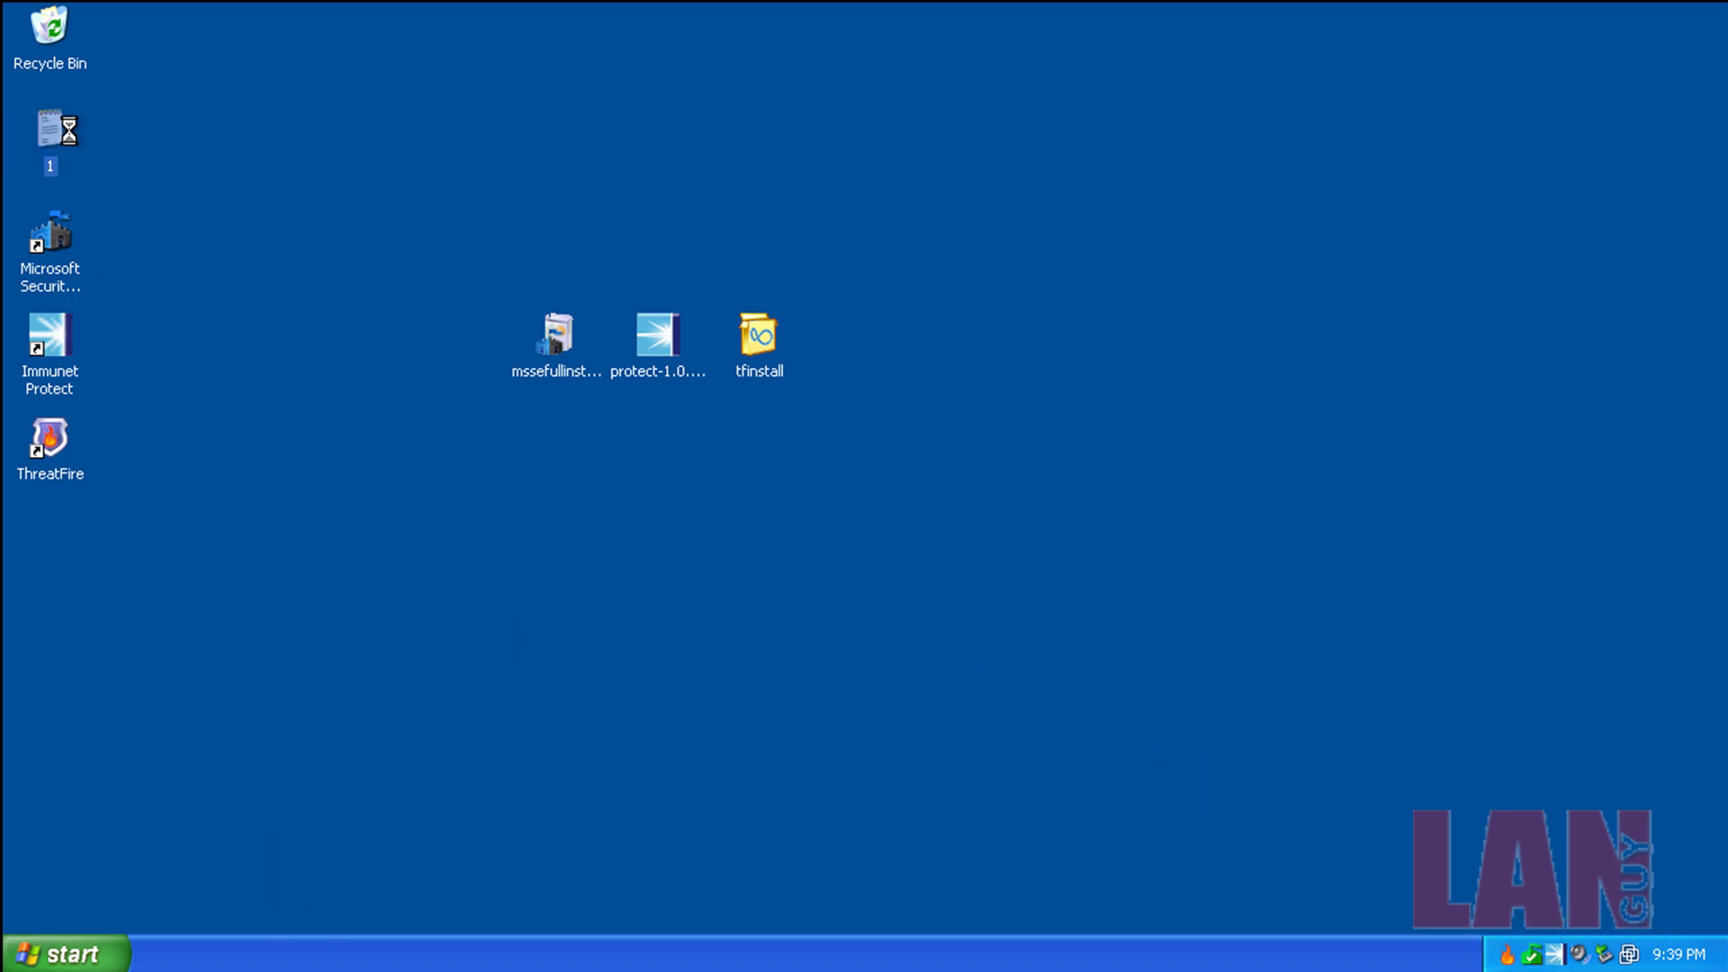
- Launch Internet Explorer from the Start menu programs list
click(65, 954)
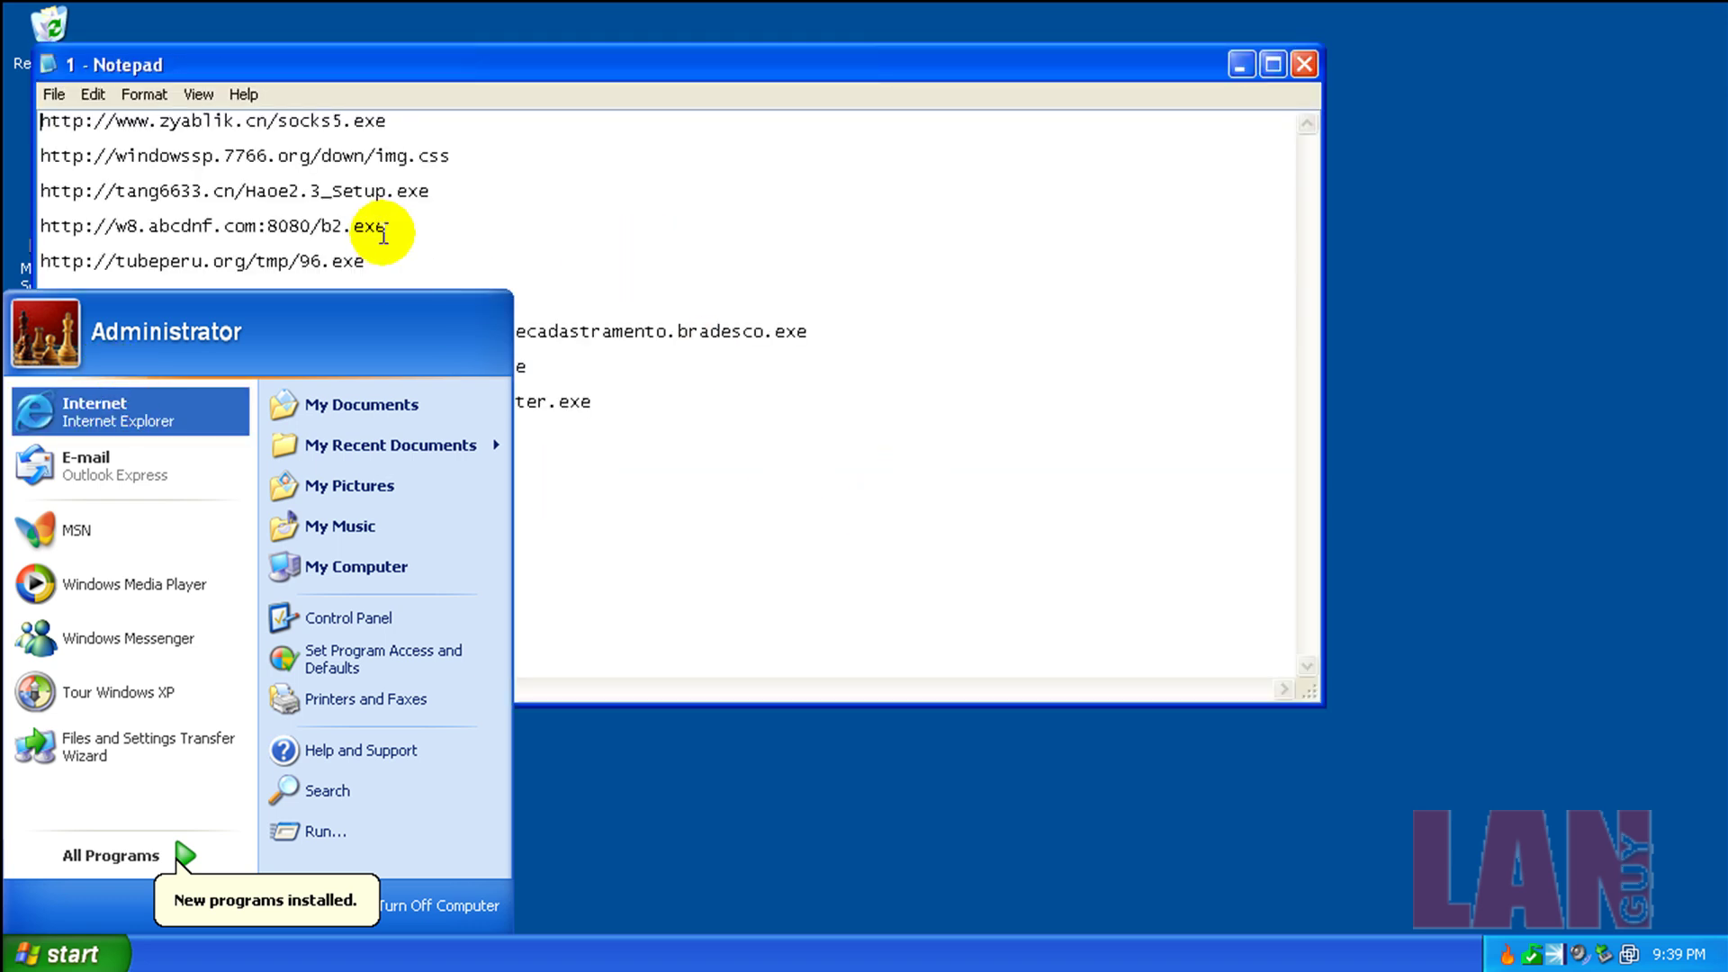
click(216, 434)
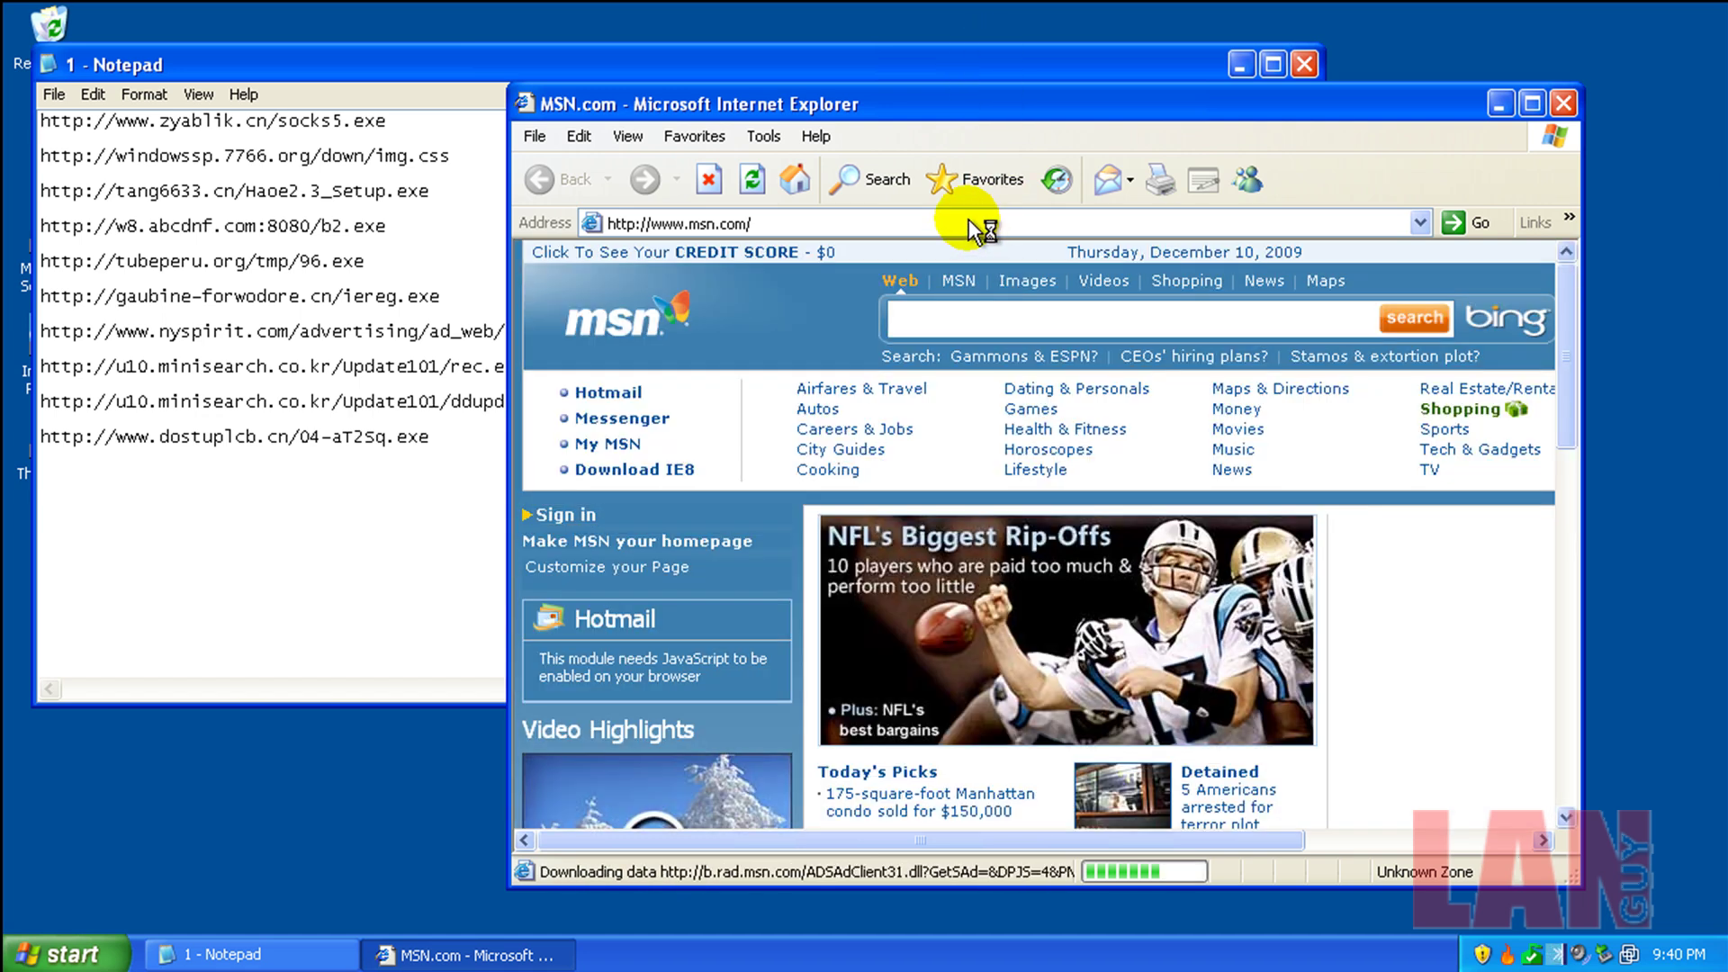
click(701, 162)
double_click(340, 120)
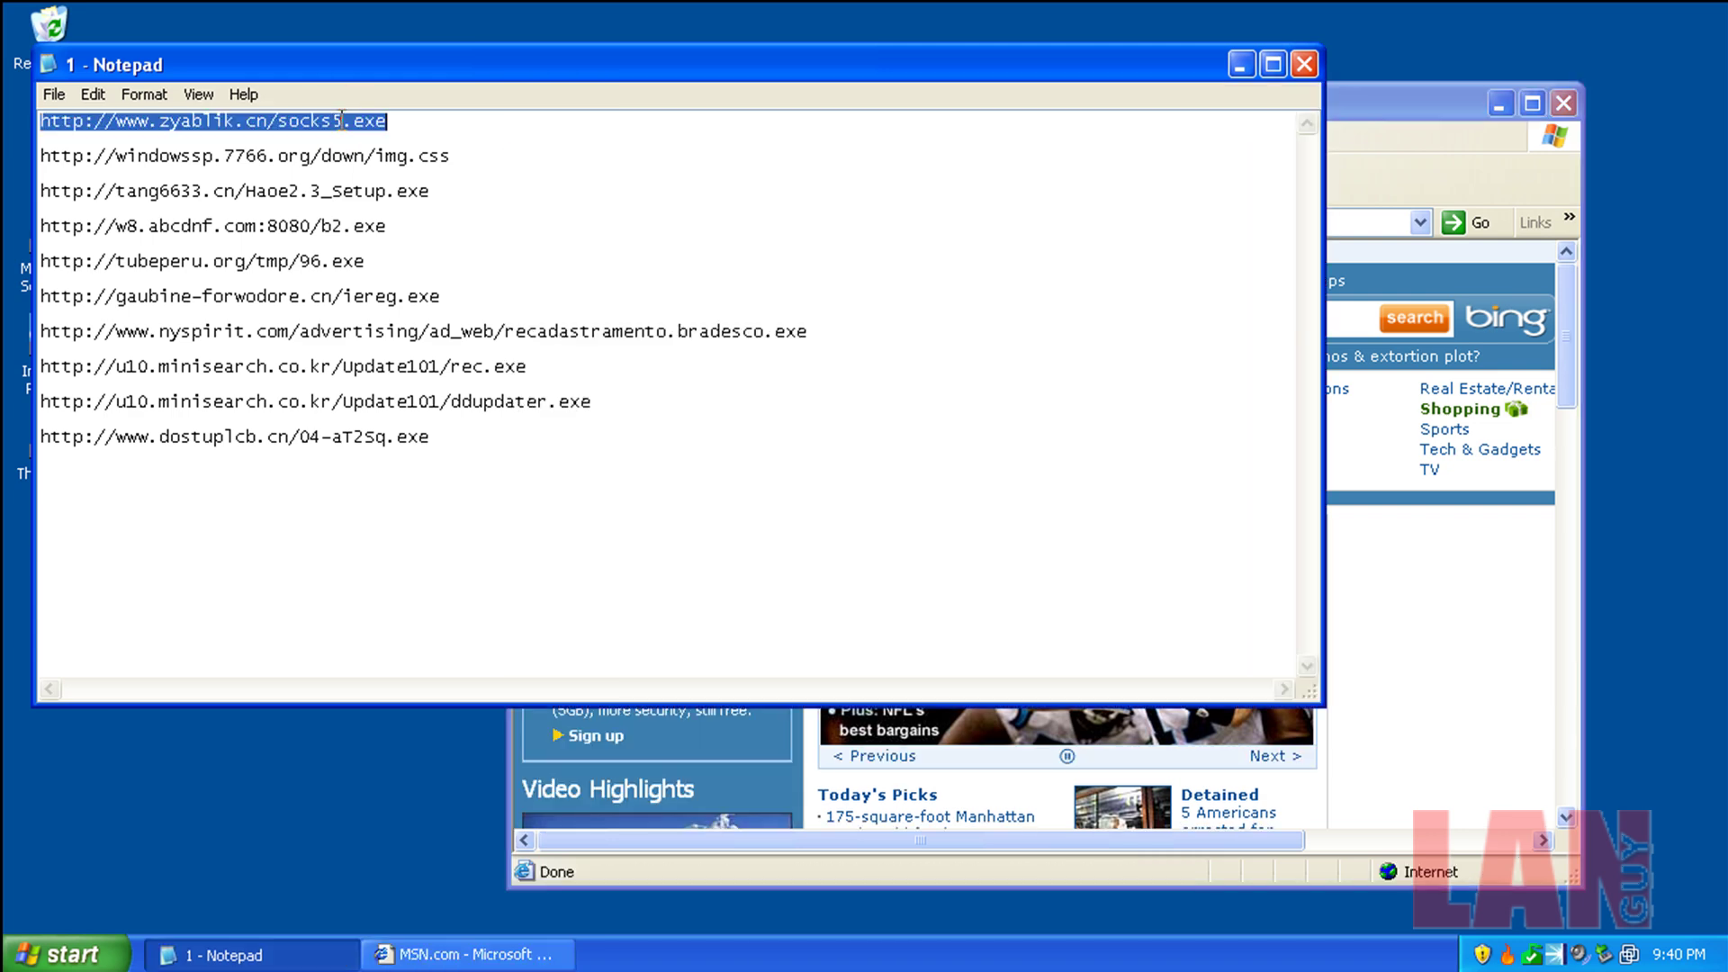
right_click(340, 119)
click(434, 193)
click(1371, 94)
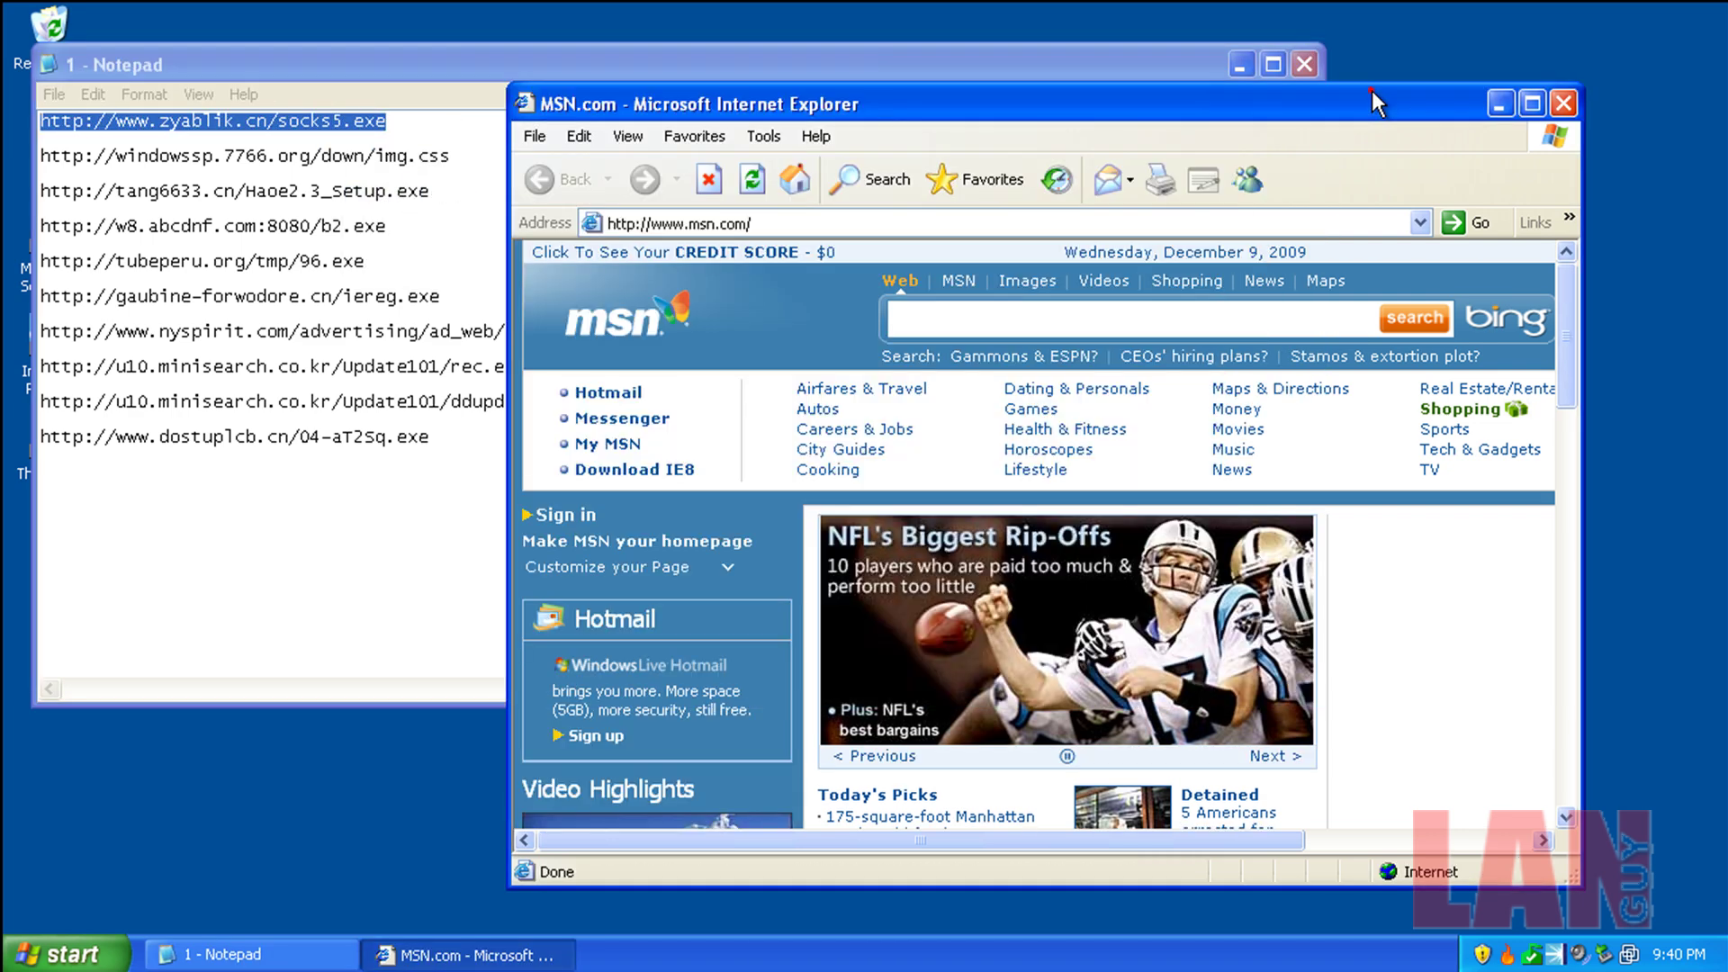
click(895, 223)
right_click(891, 221)
click(967, 316)
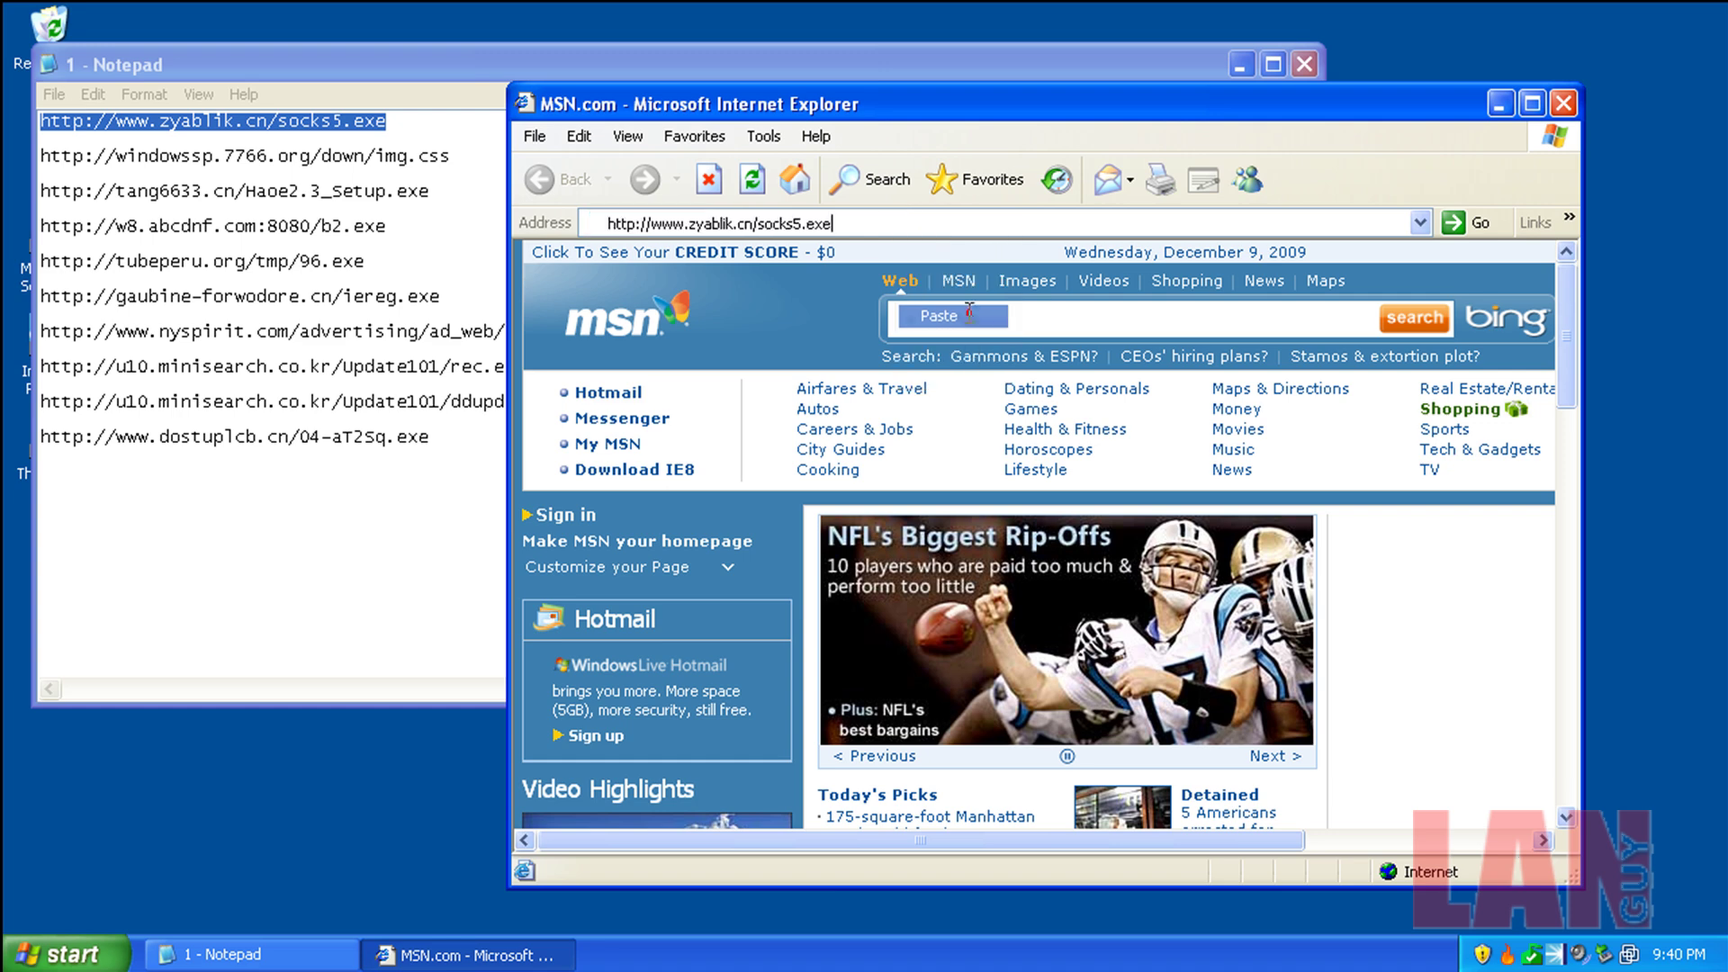
key(Return)
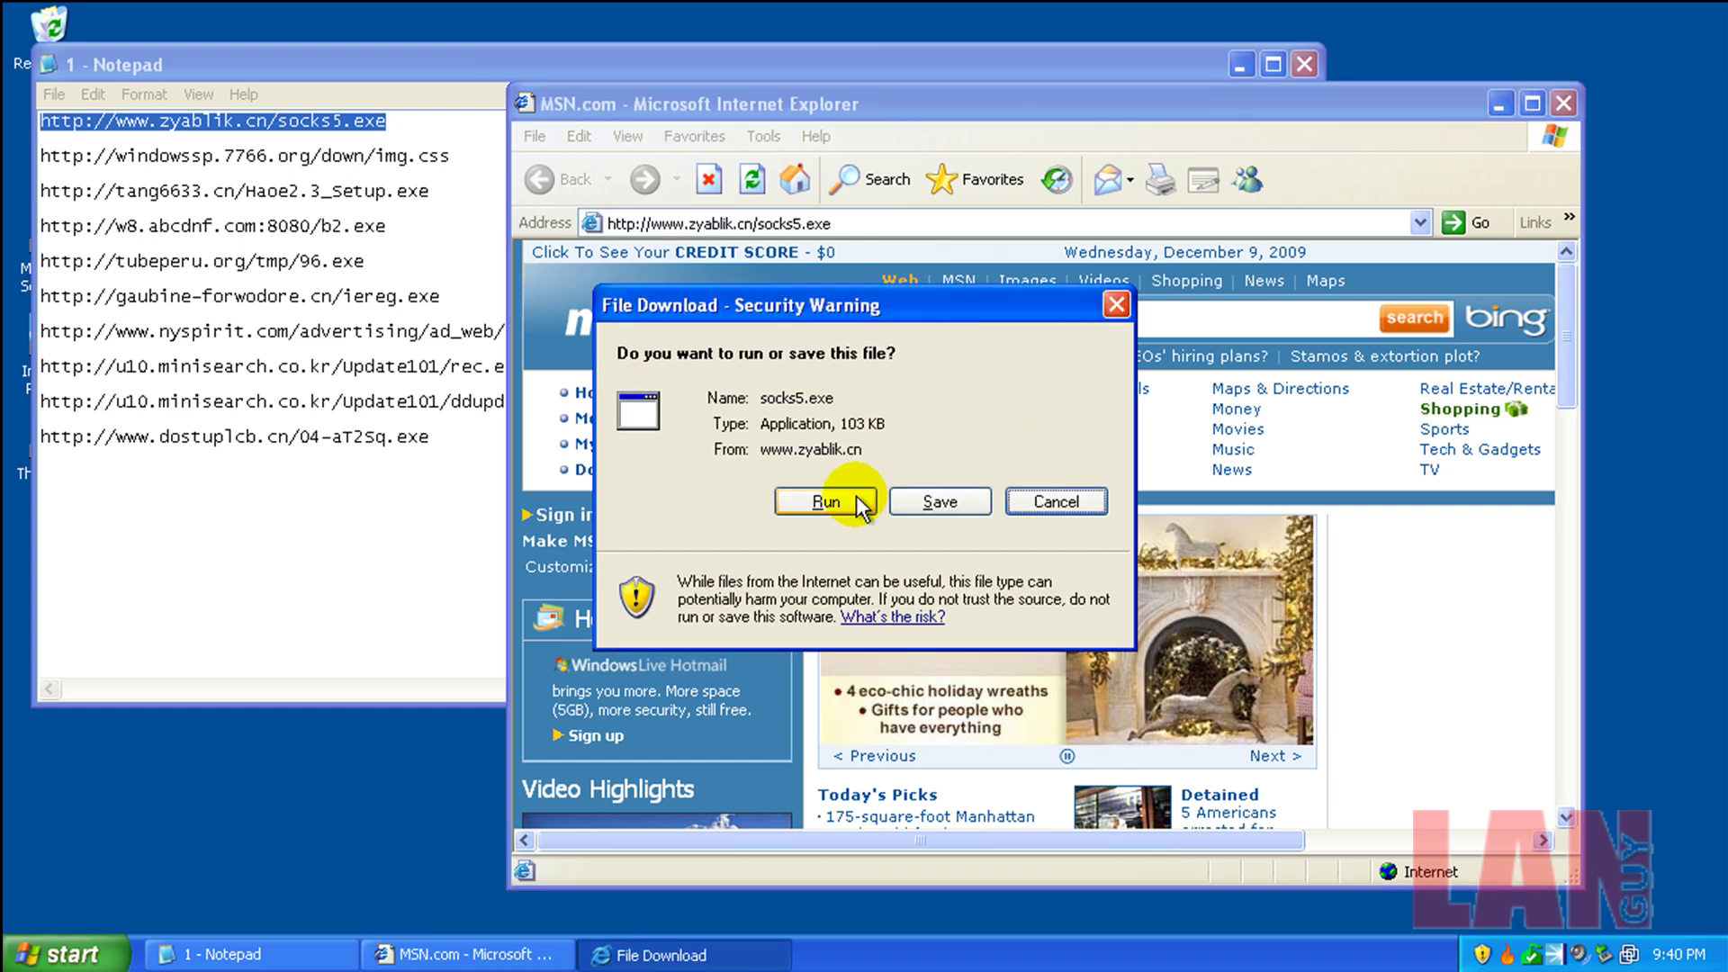
- Run socks5.exe after download, allowing it past the security warning
click(955, 496)
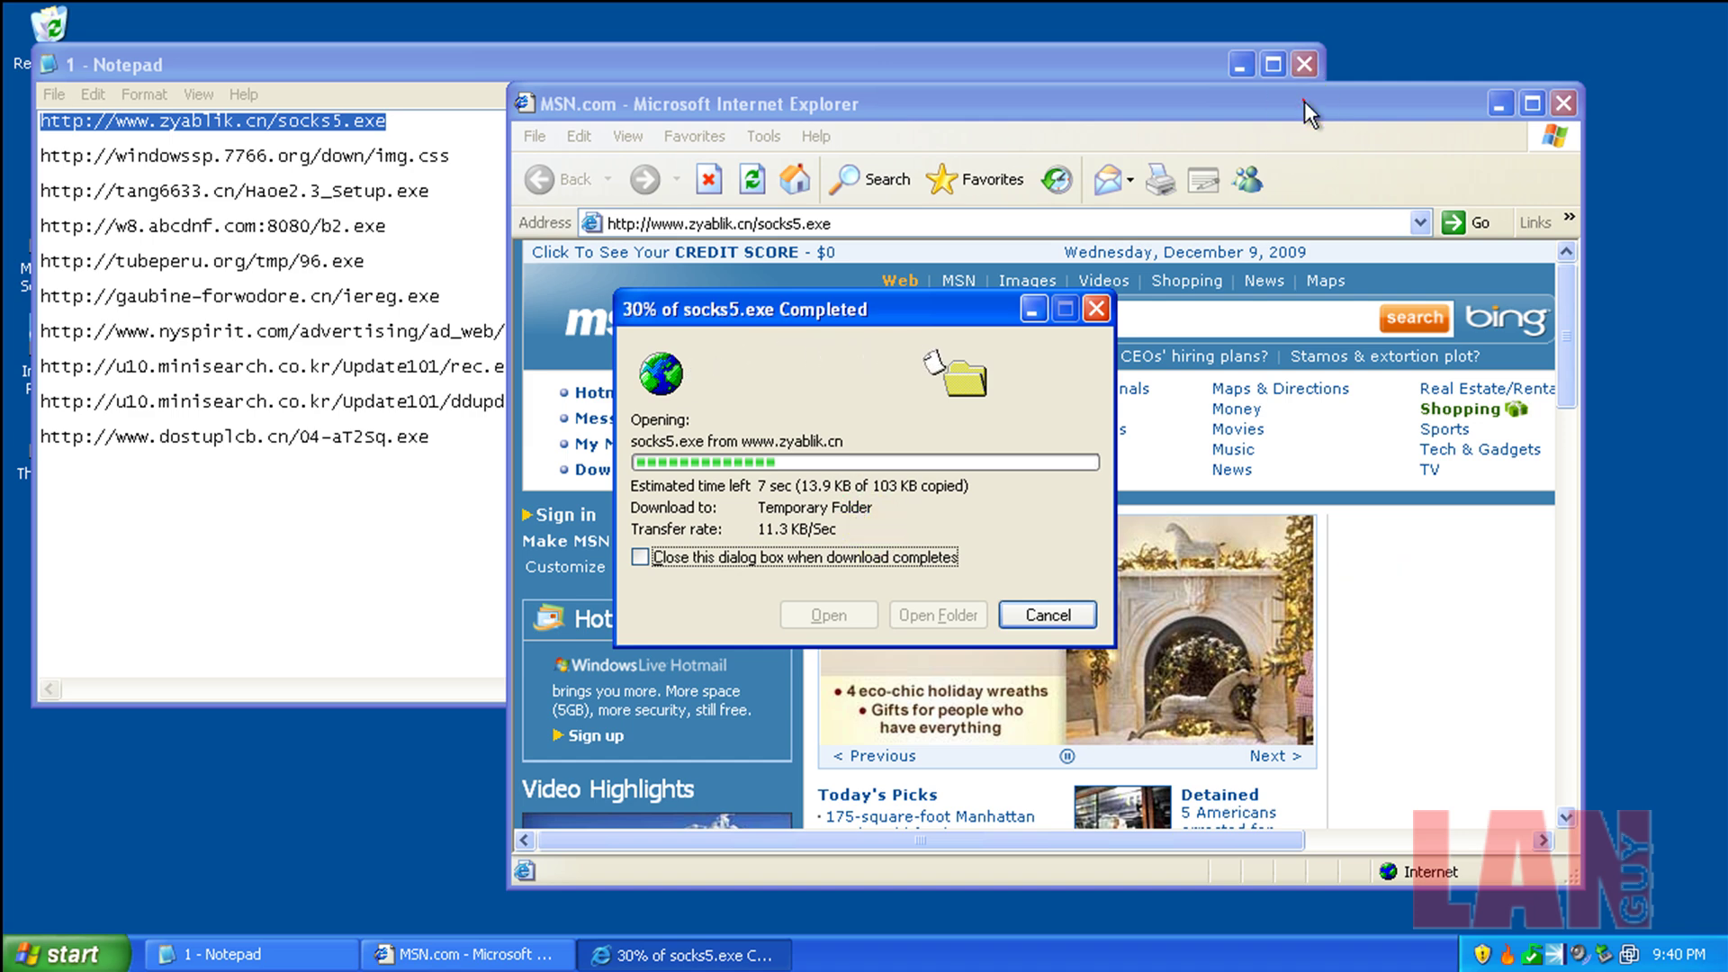
drag(1302, 115, 1305, 58)
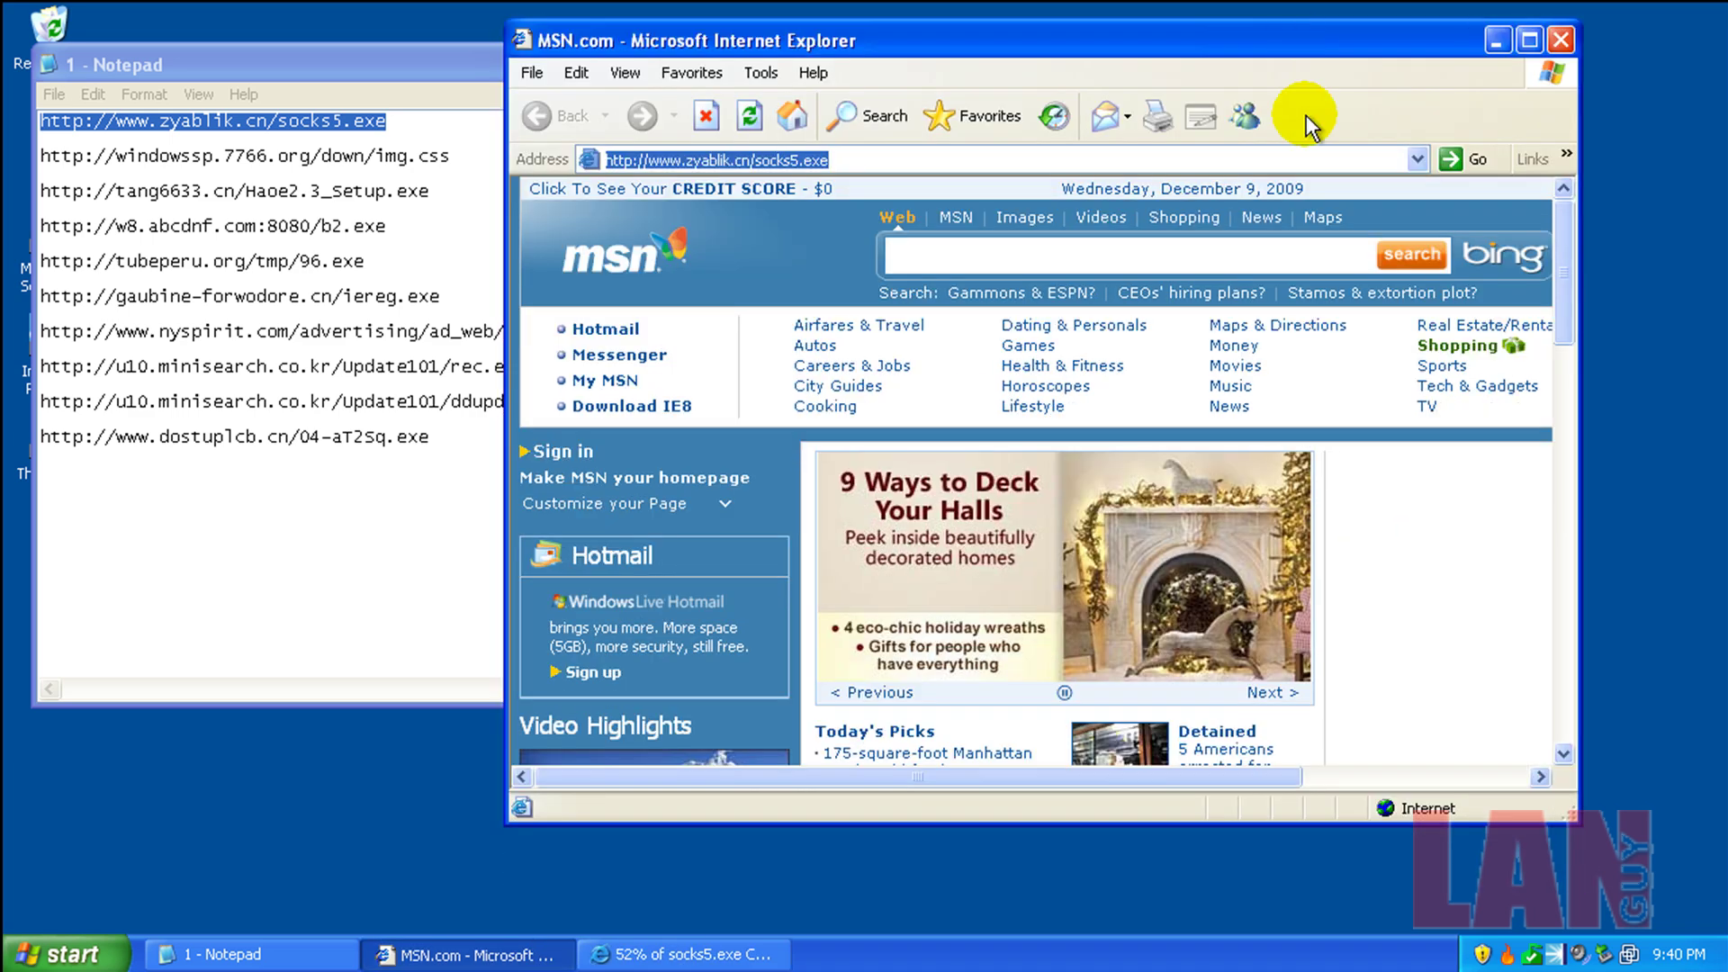
click(684, 954)
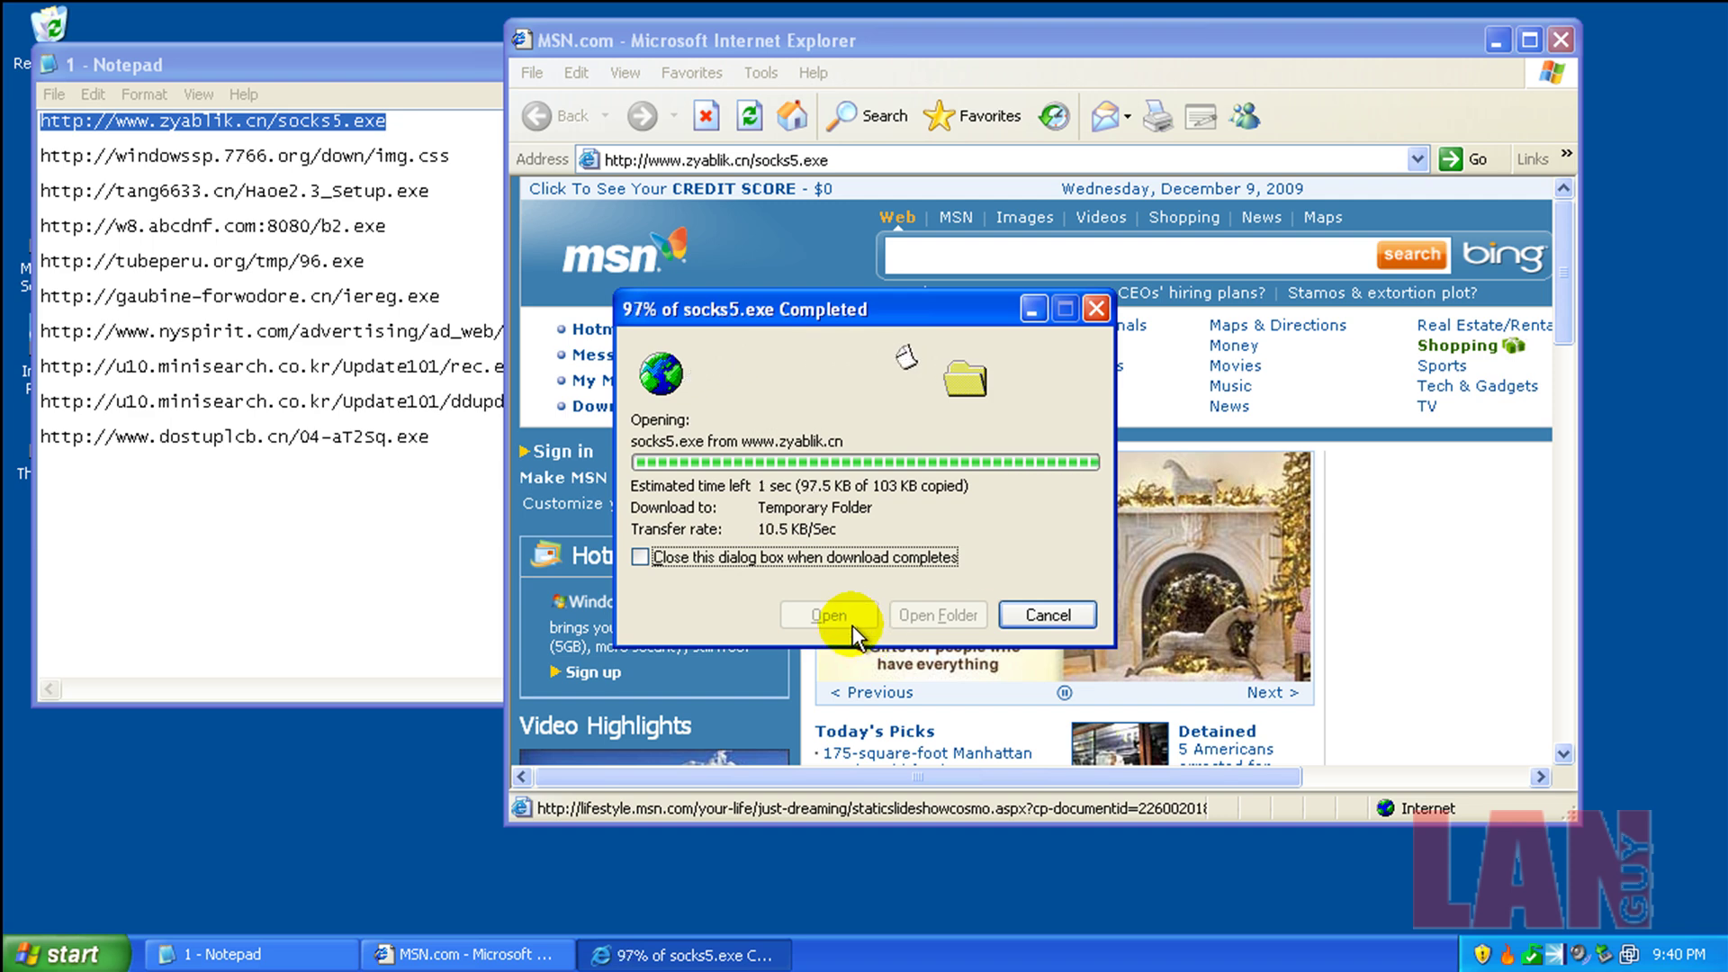
click(852, 624)
click(1092, 505)
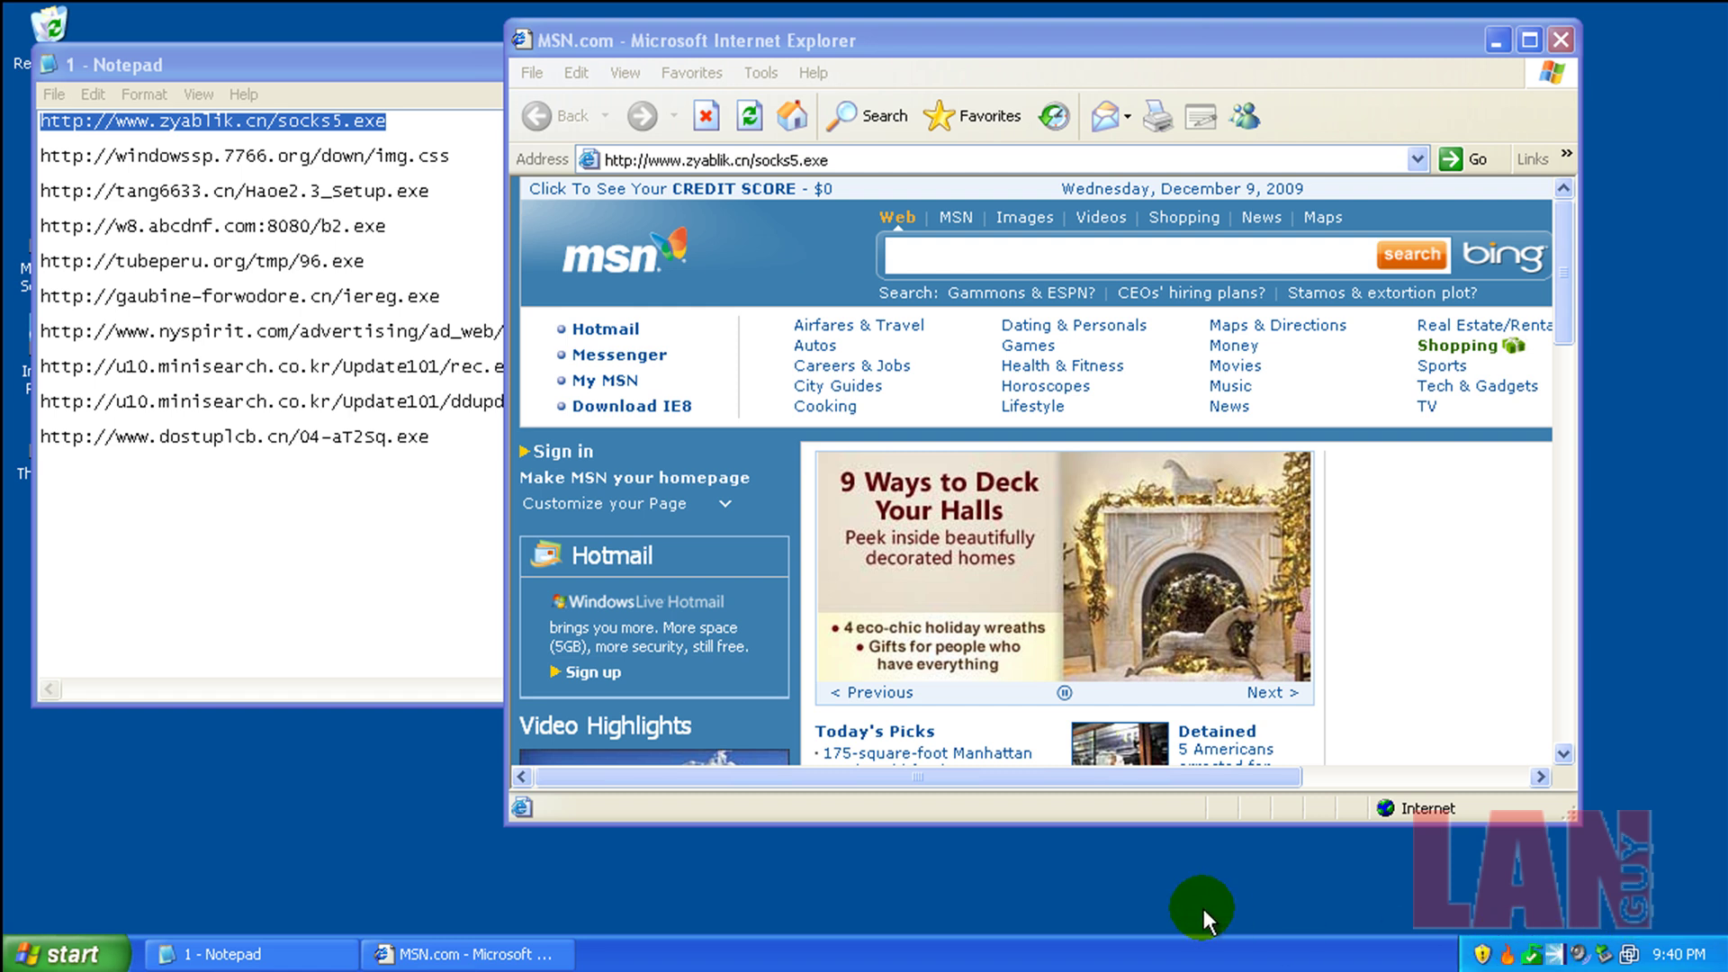
- Load the second URL, img.css, in Internet Explorer, then close the binary img[1] Notepad window
double_click(311, 156)
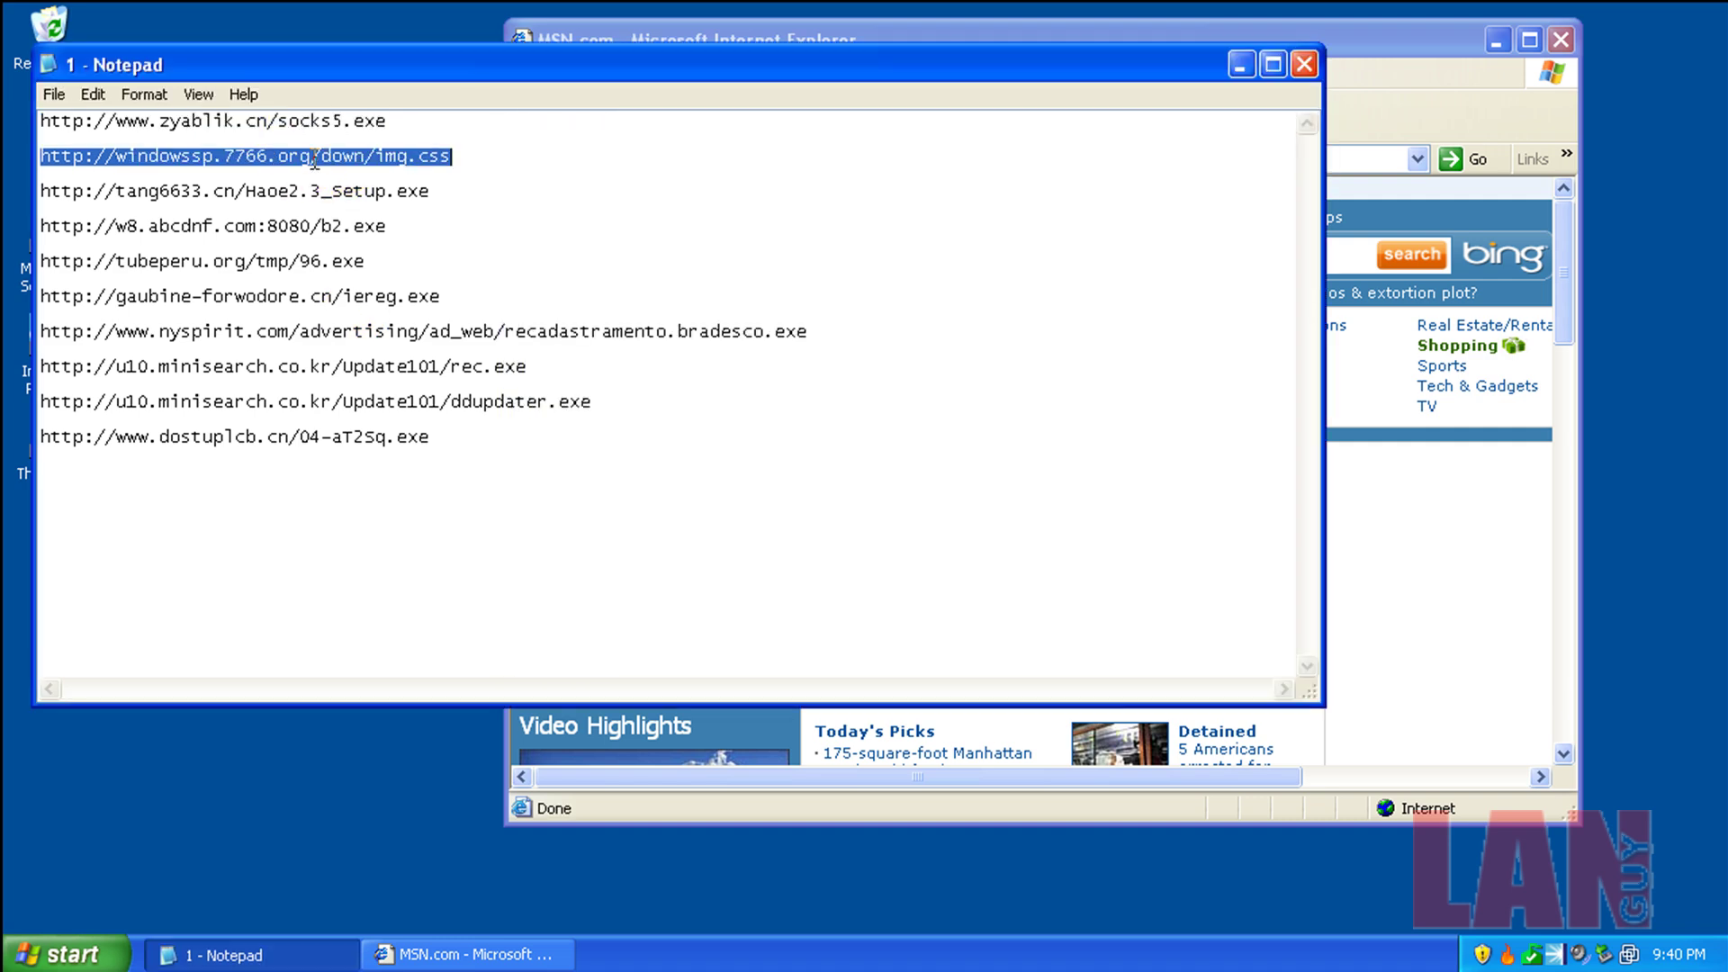
right_click(314, 159)
click(396, 232)
click(942, 33)
right_click(821, 160)
click(887, 245)
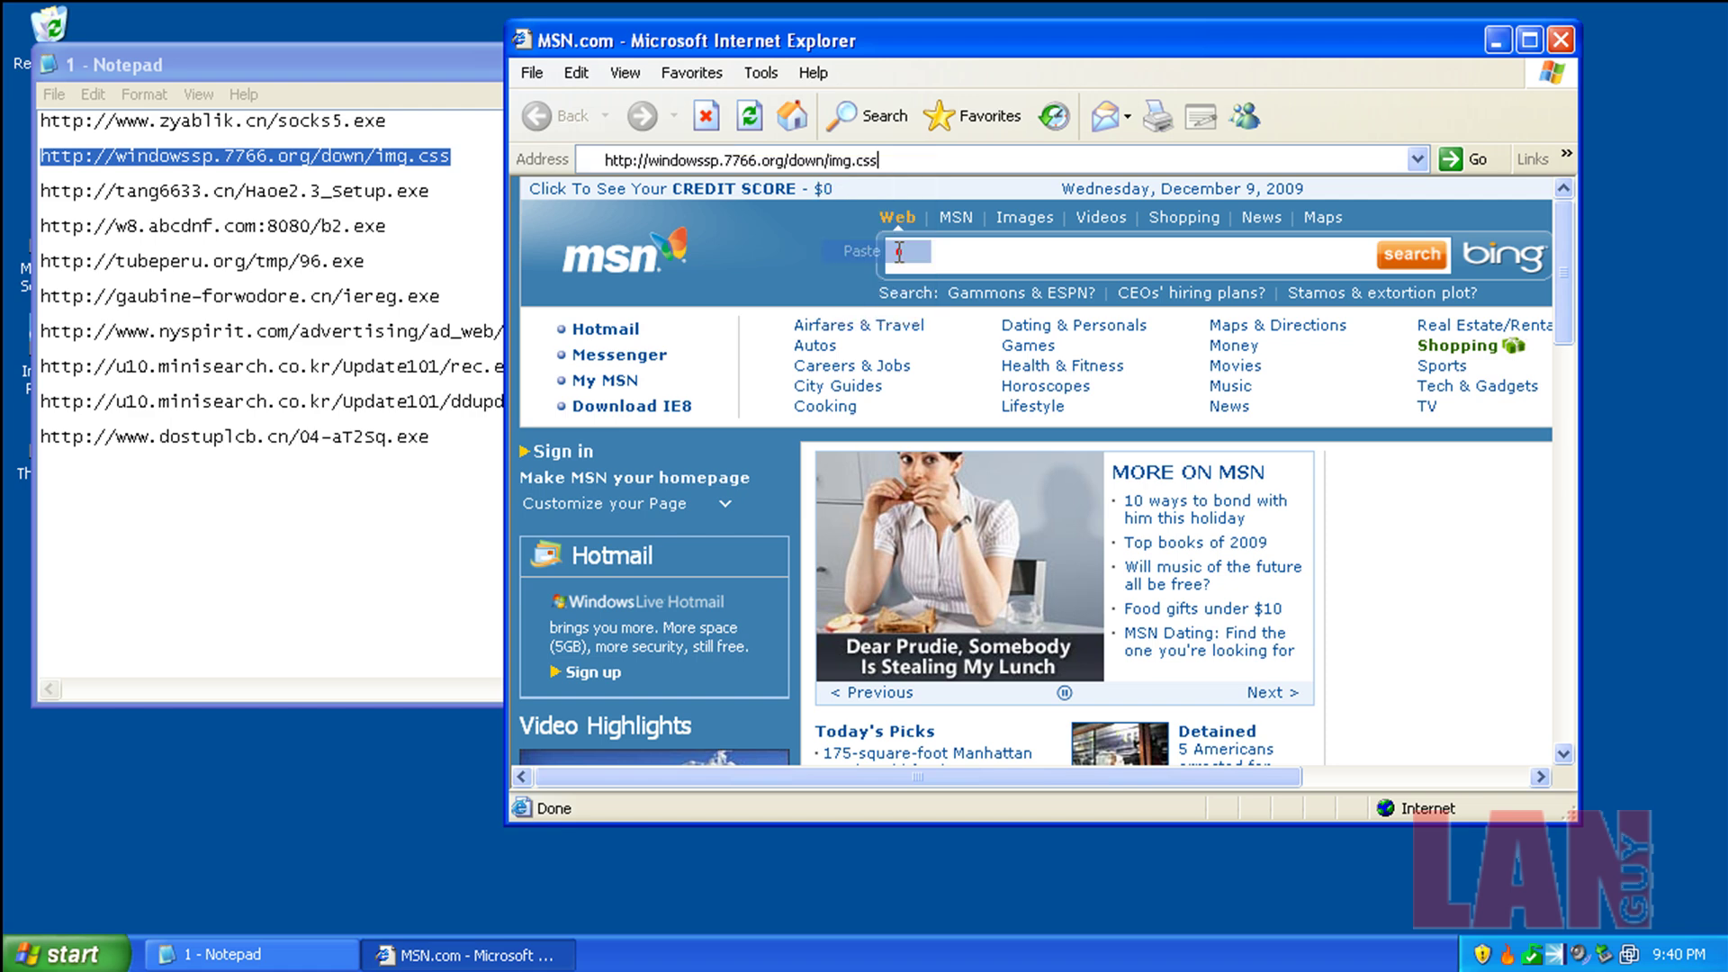
key(Return)
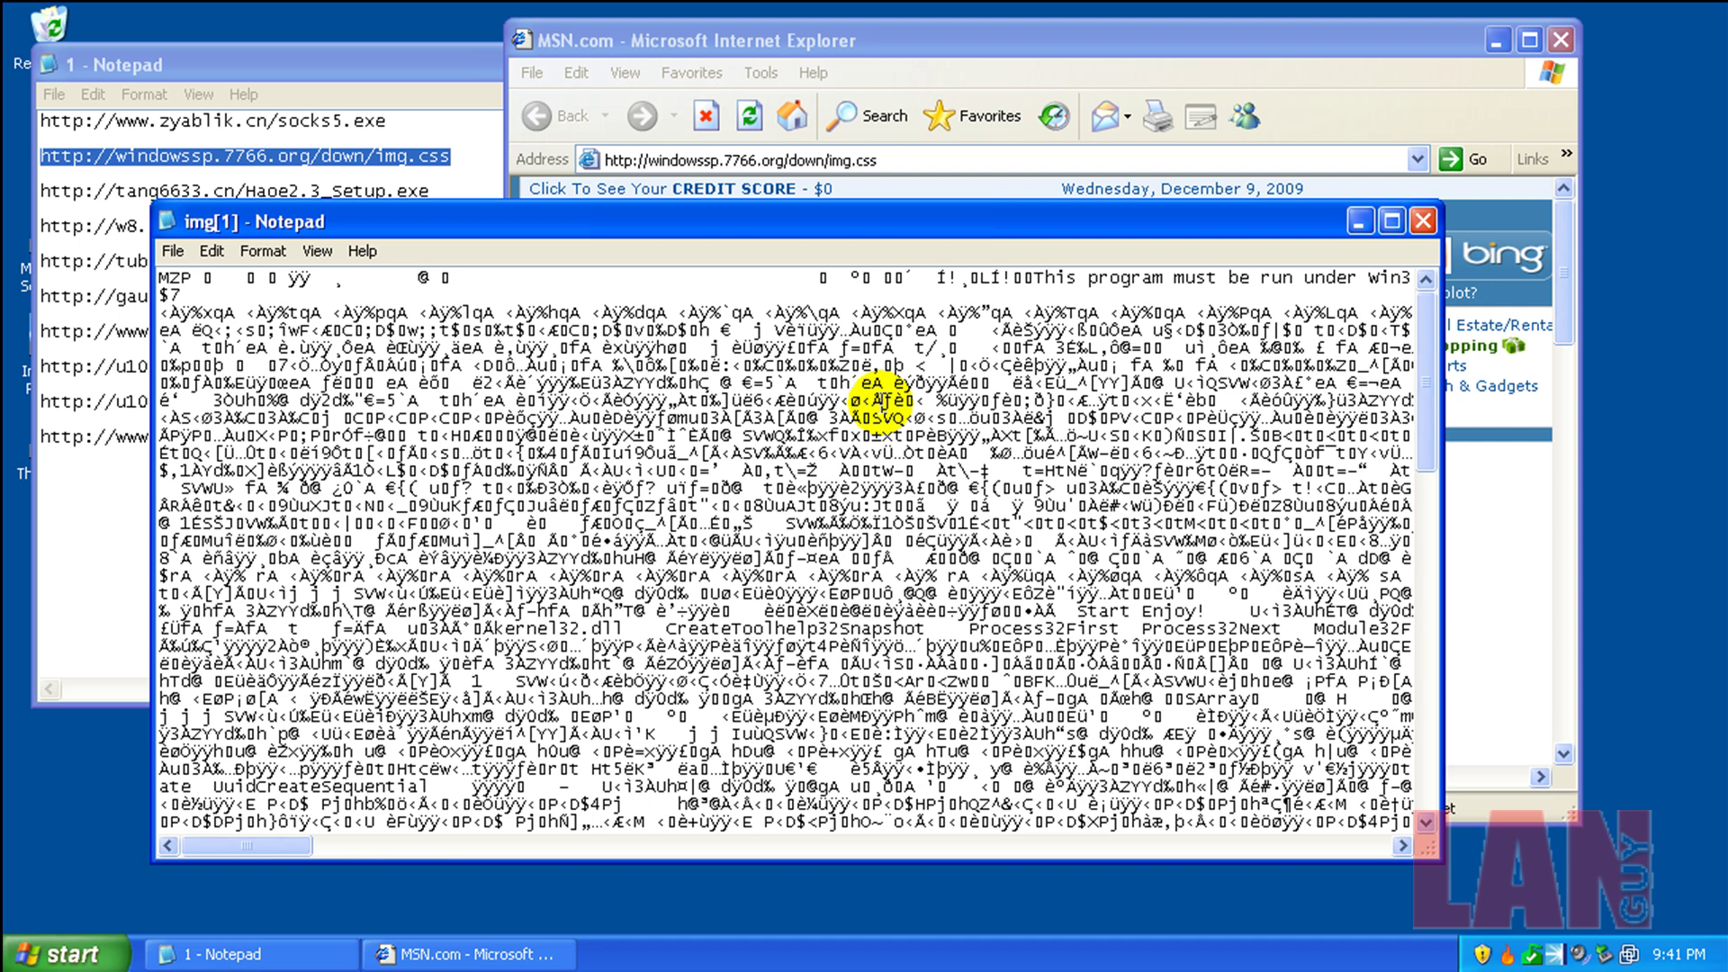
click(1423, 220)
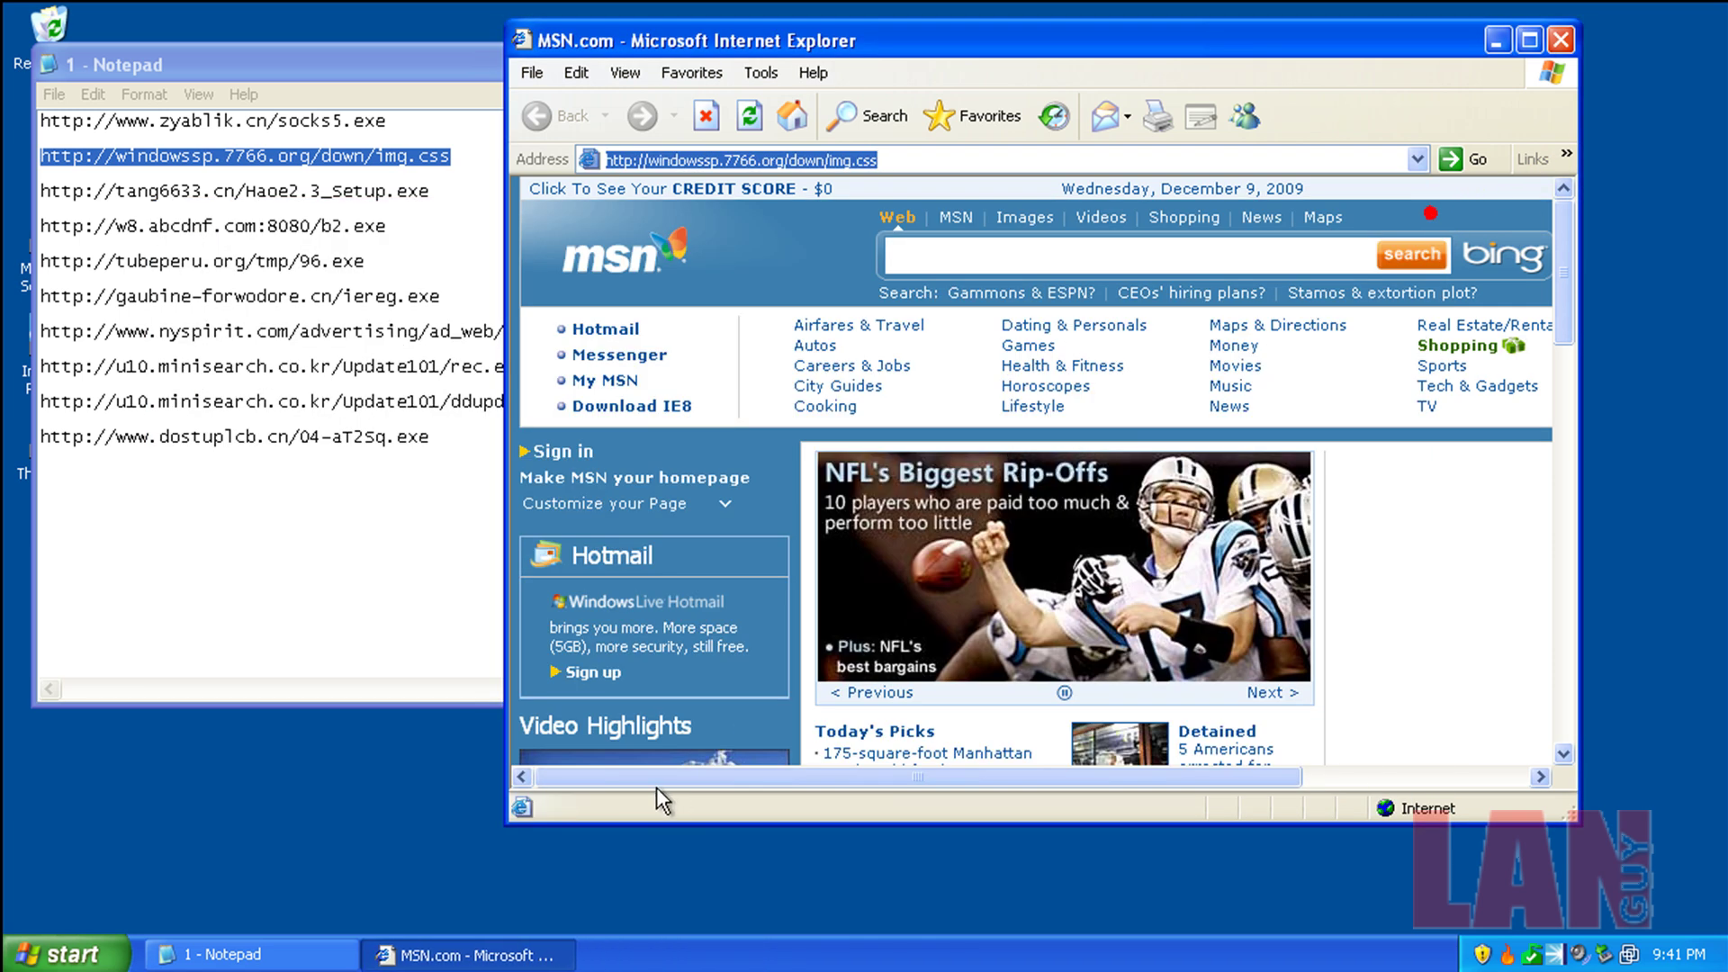
- Load the third tang6633.cn Haoe2.3_Setup.exe URL in Internet Explorer and choose Run for the download
click(304, 954)
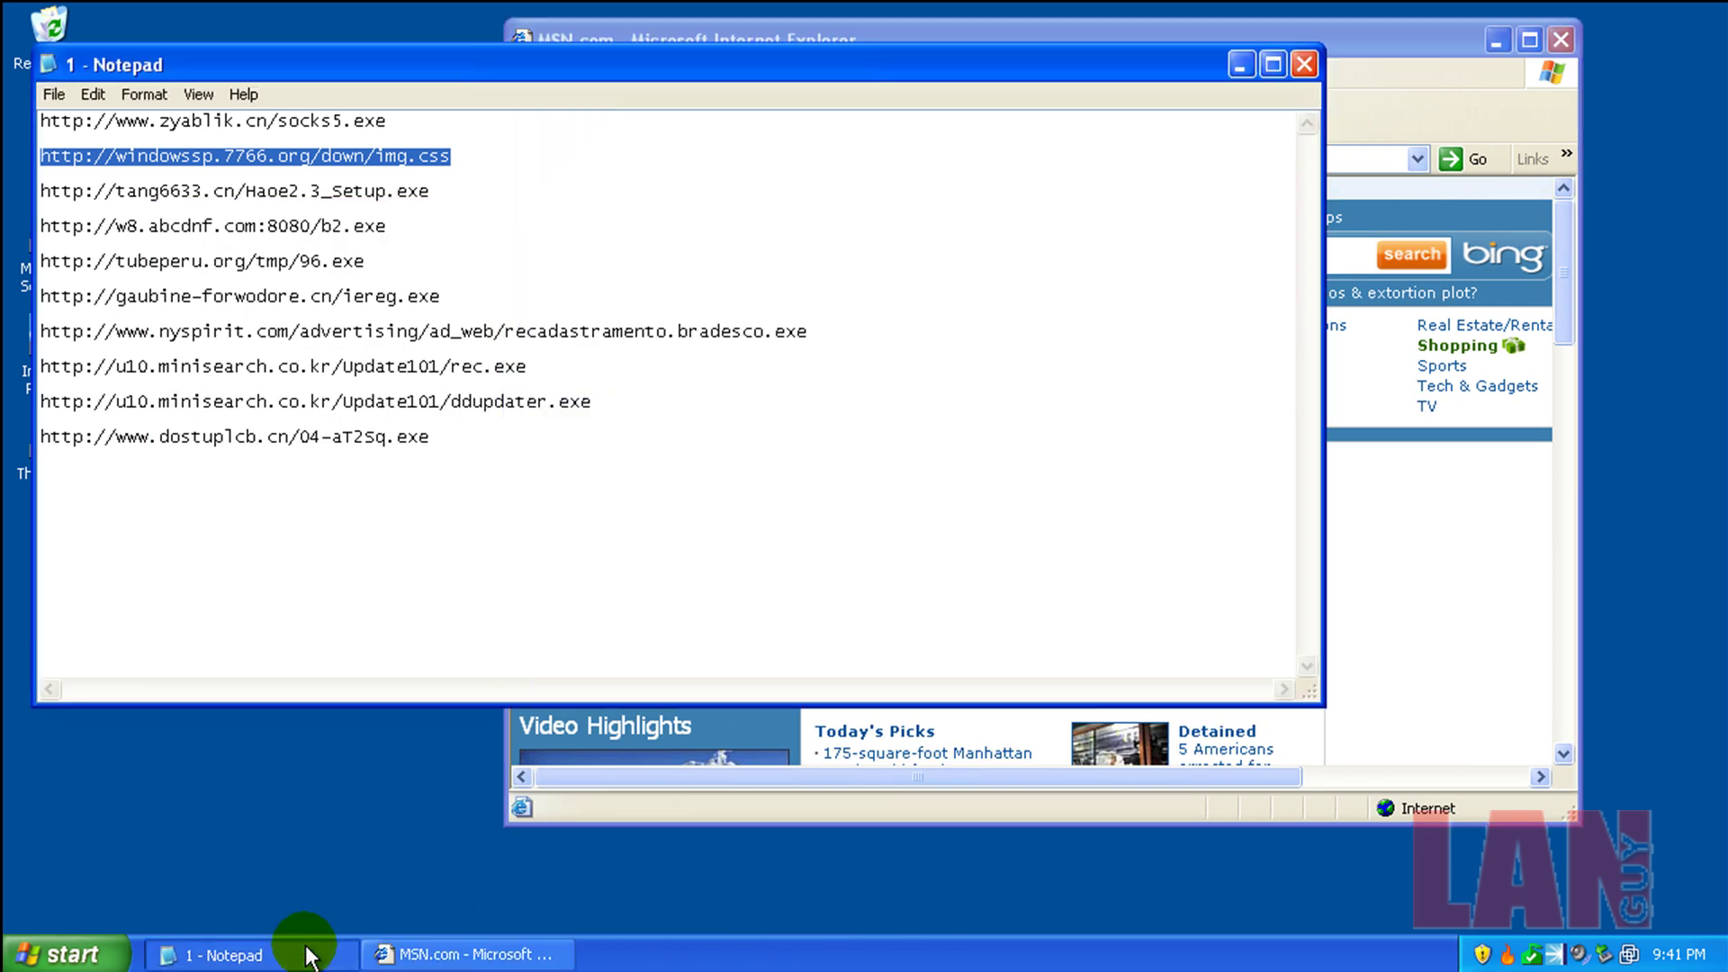
double_click(335, 191)
right_click(334, 191)
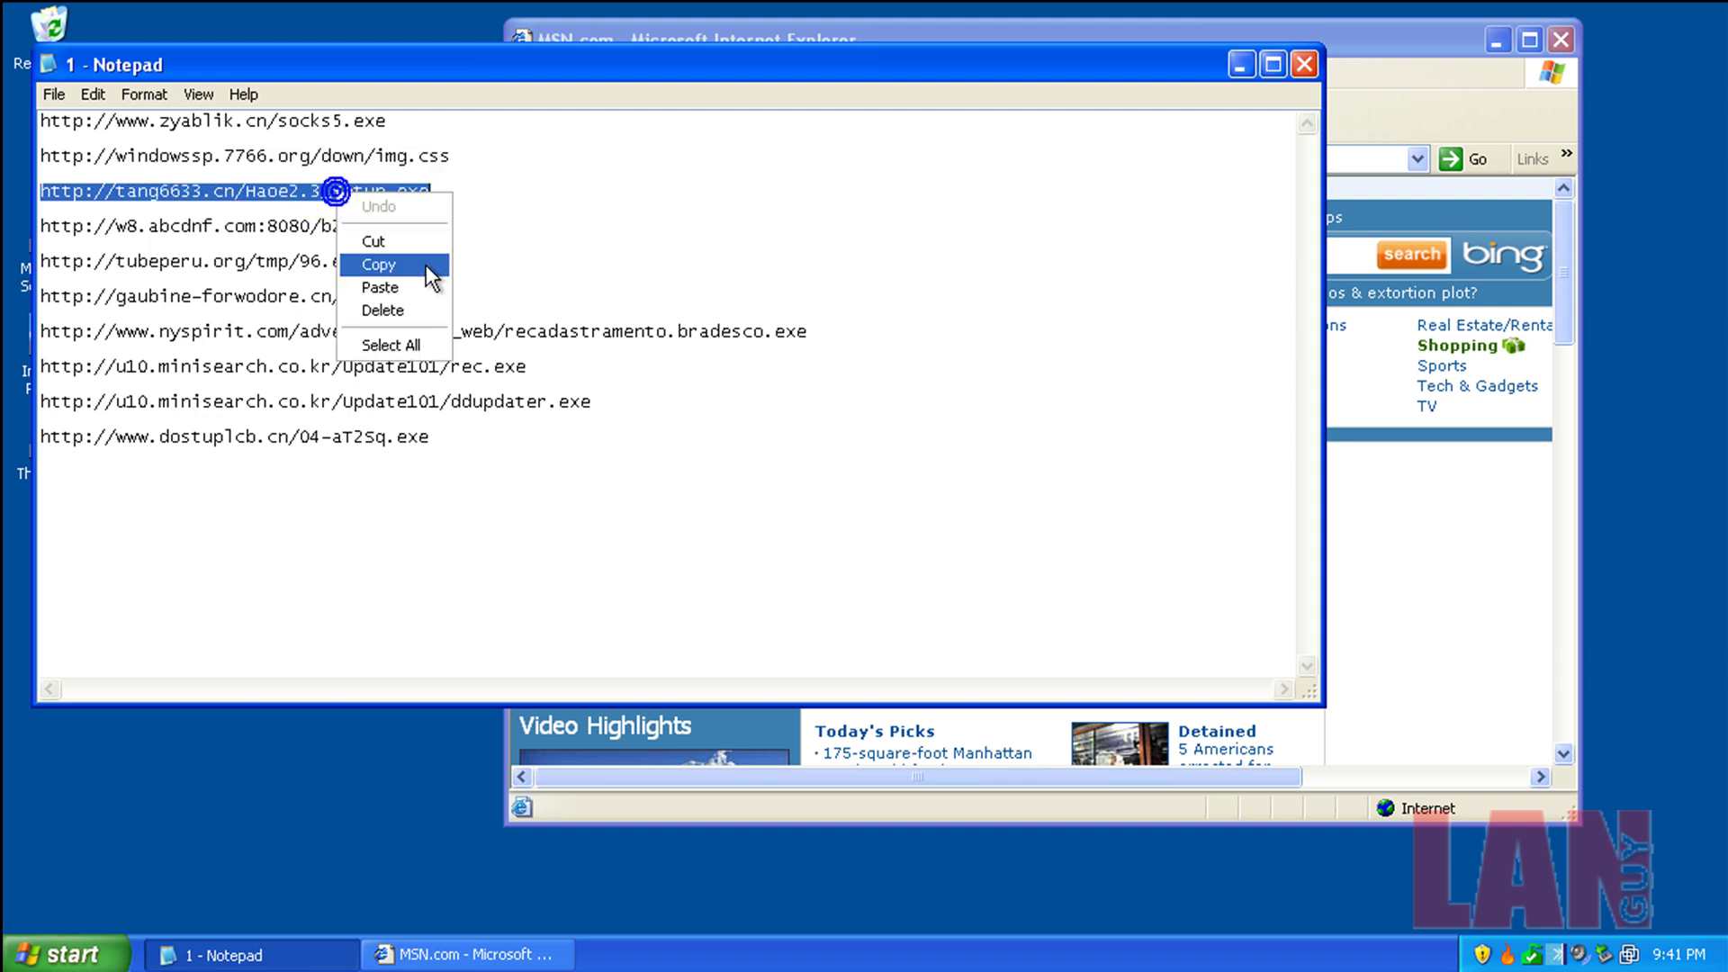
click(430, 267)
click(1072, 30)
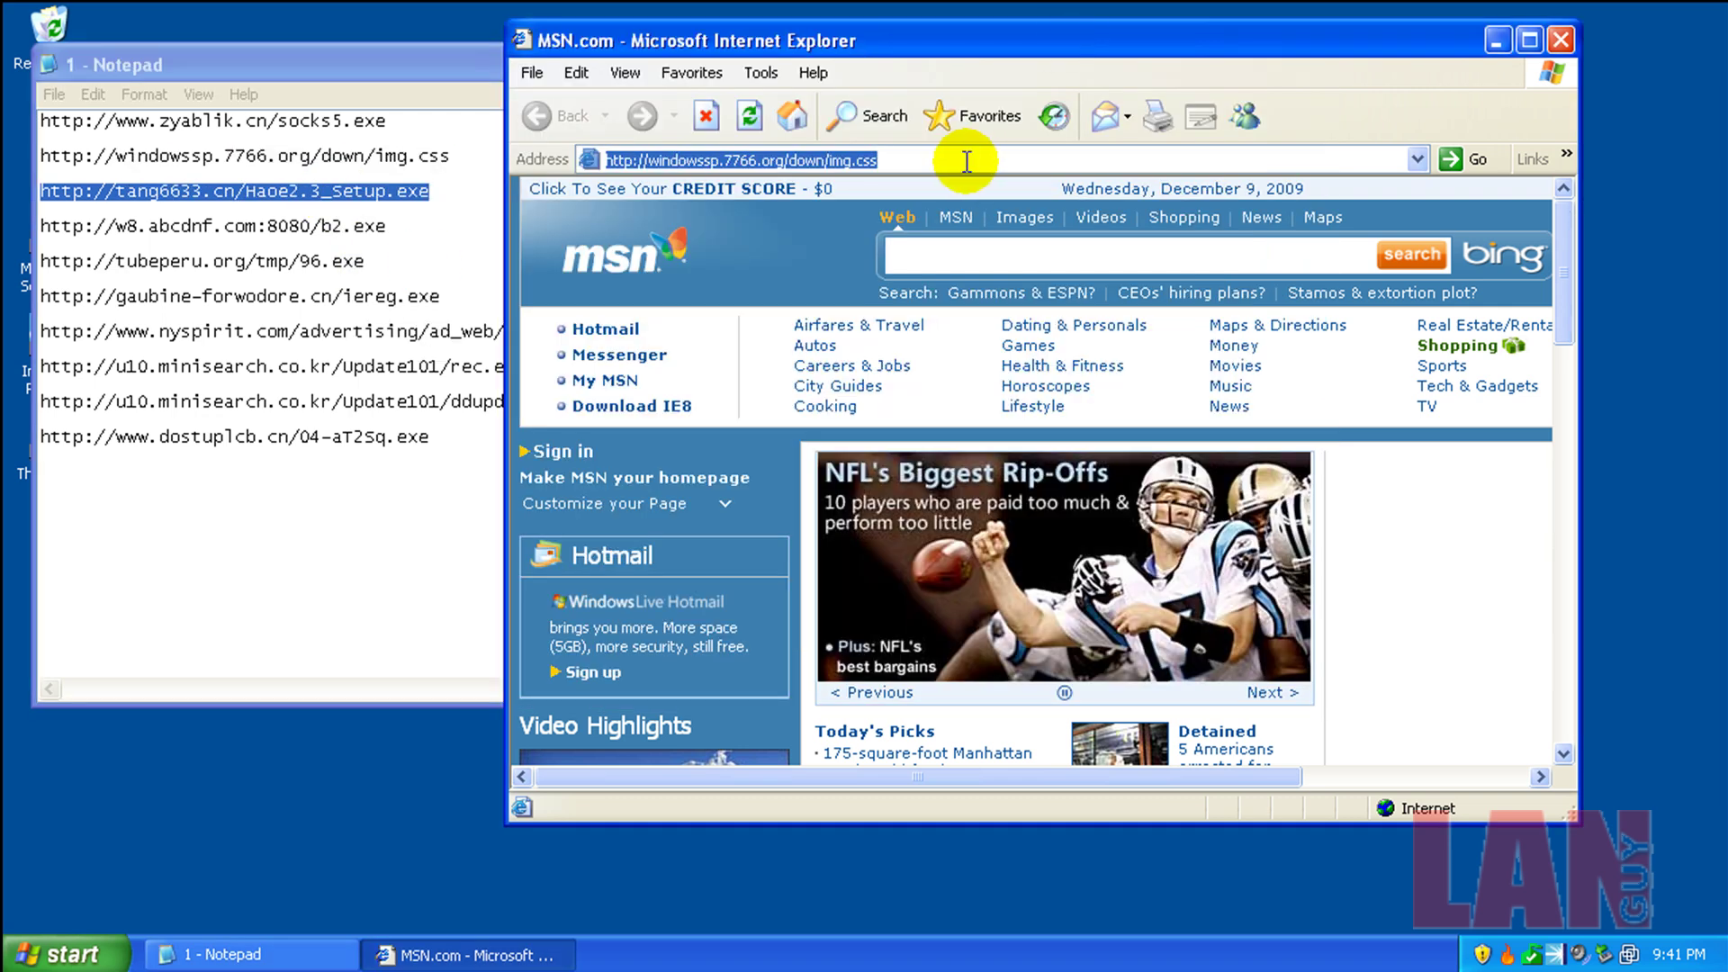
right_click(966, 162)
click(1053, 257)
key(Return)
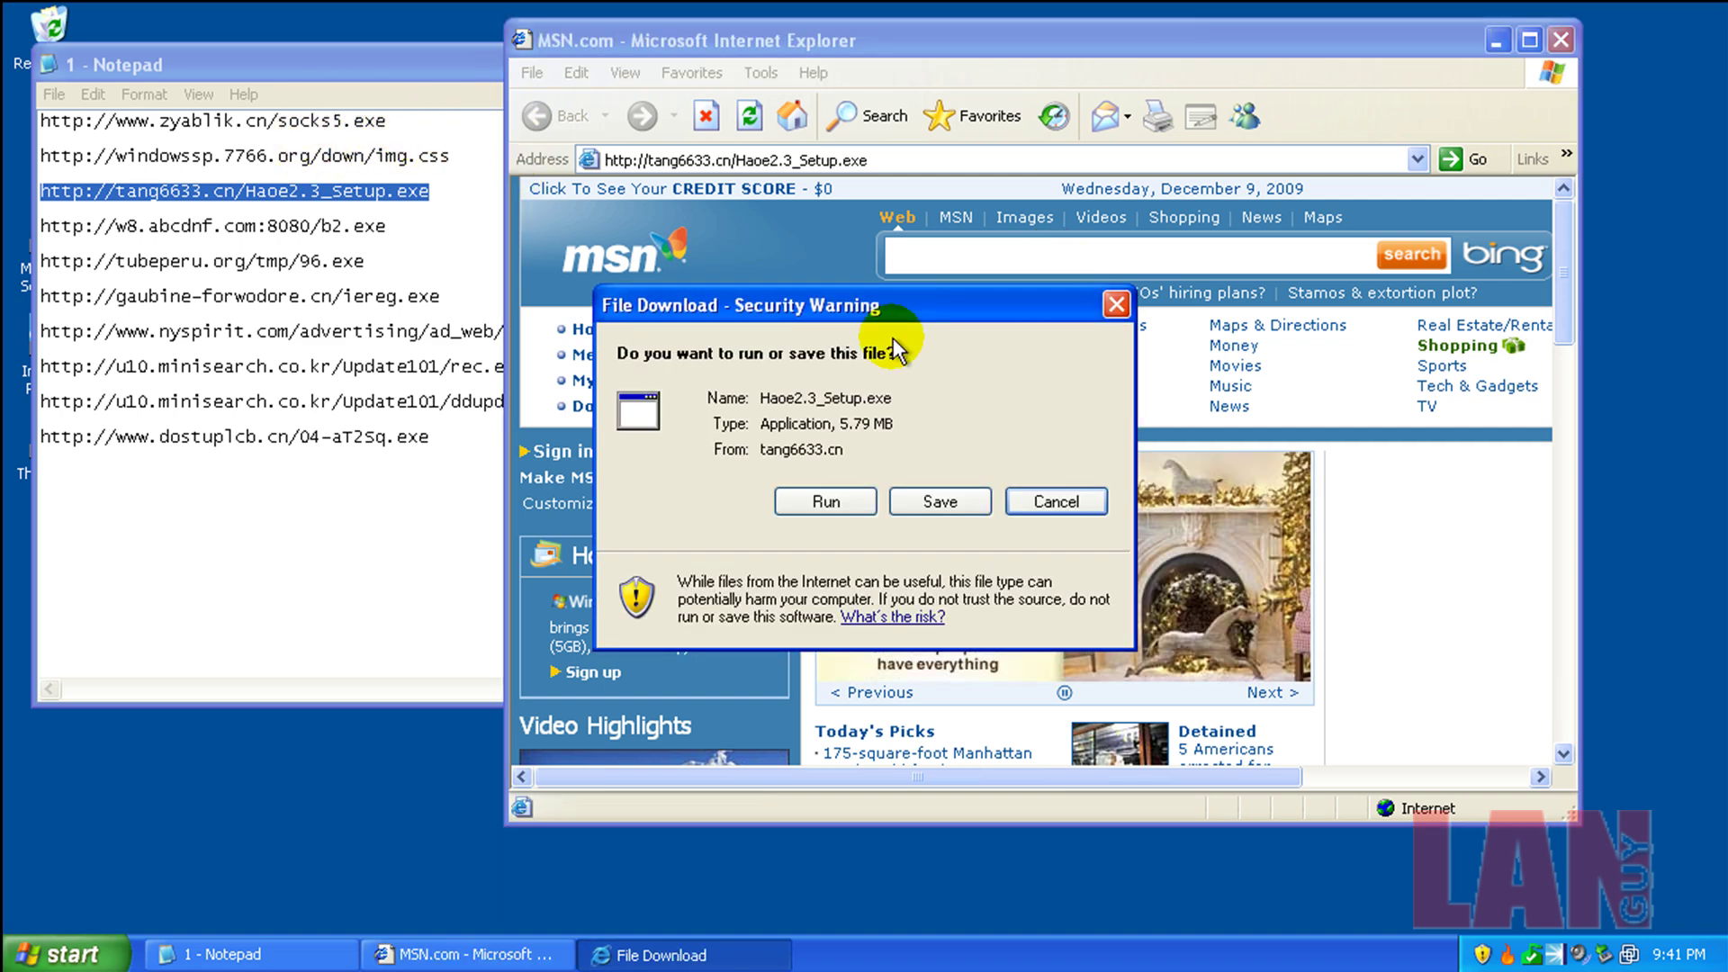
click(826, 500)
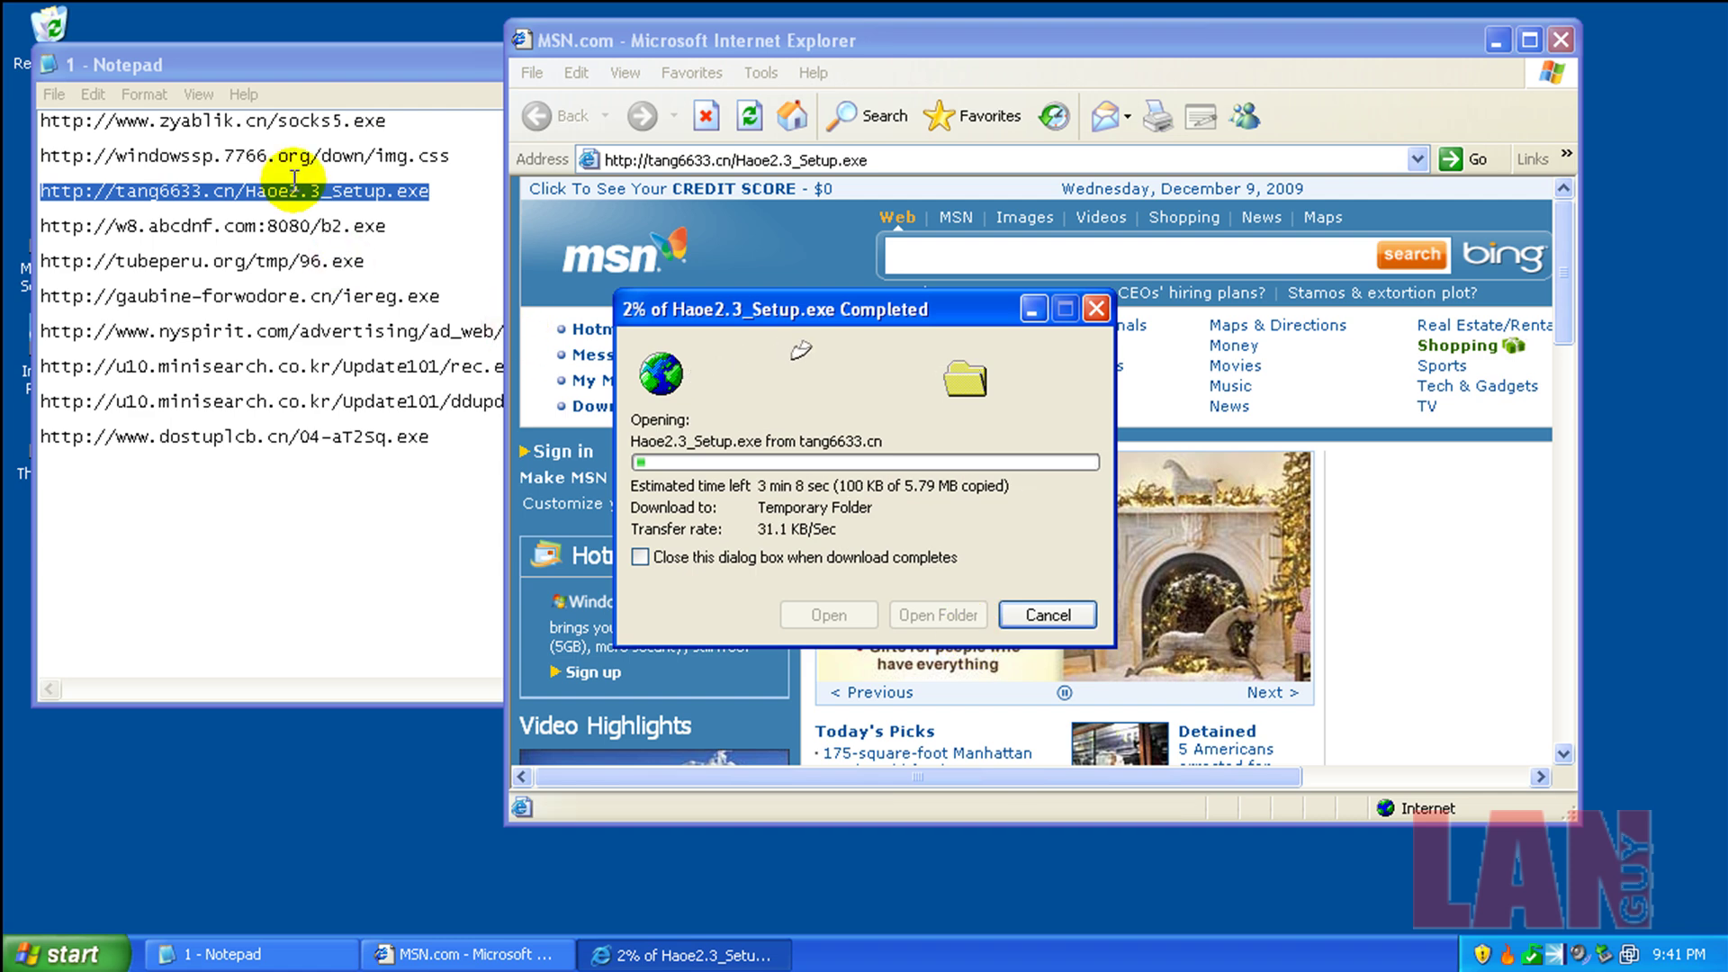
- Copy the fourth URL, the abcdnf b2.exe link, into Internet Explorer's address bar and load it
double_click(302, 222)
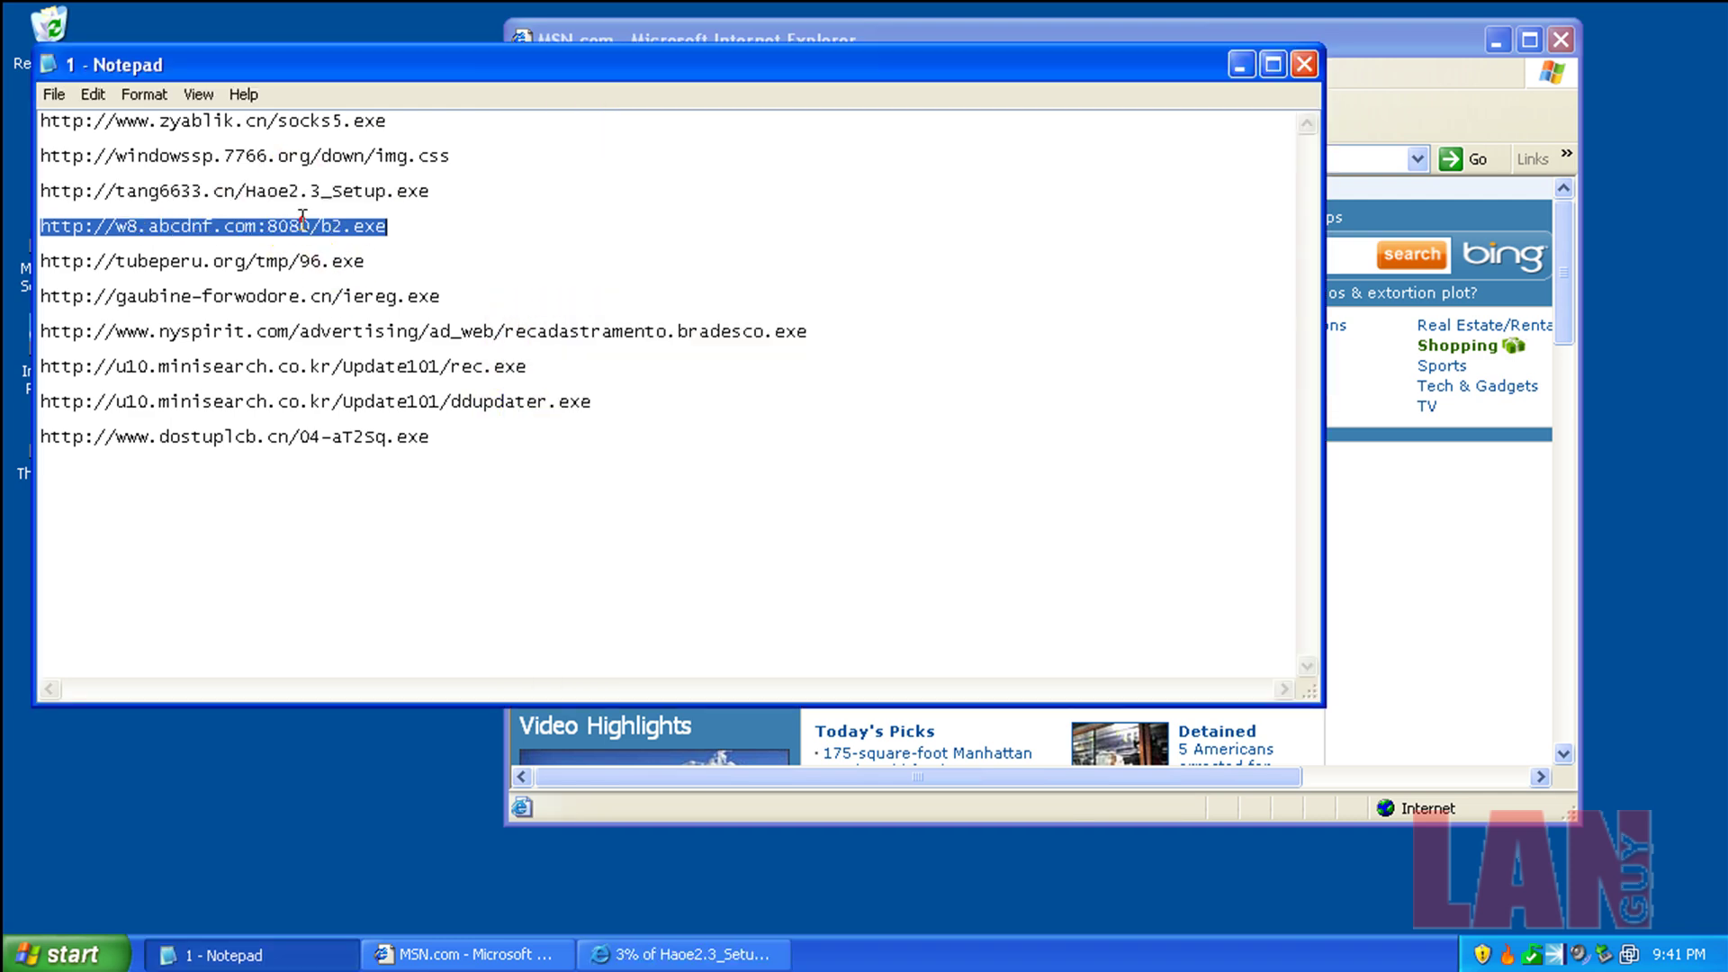
right_click(360, 224)
click(376, 288)
click(965, 29)
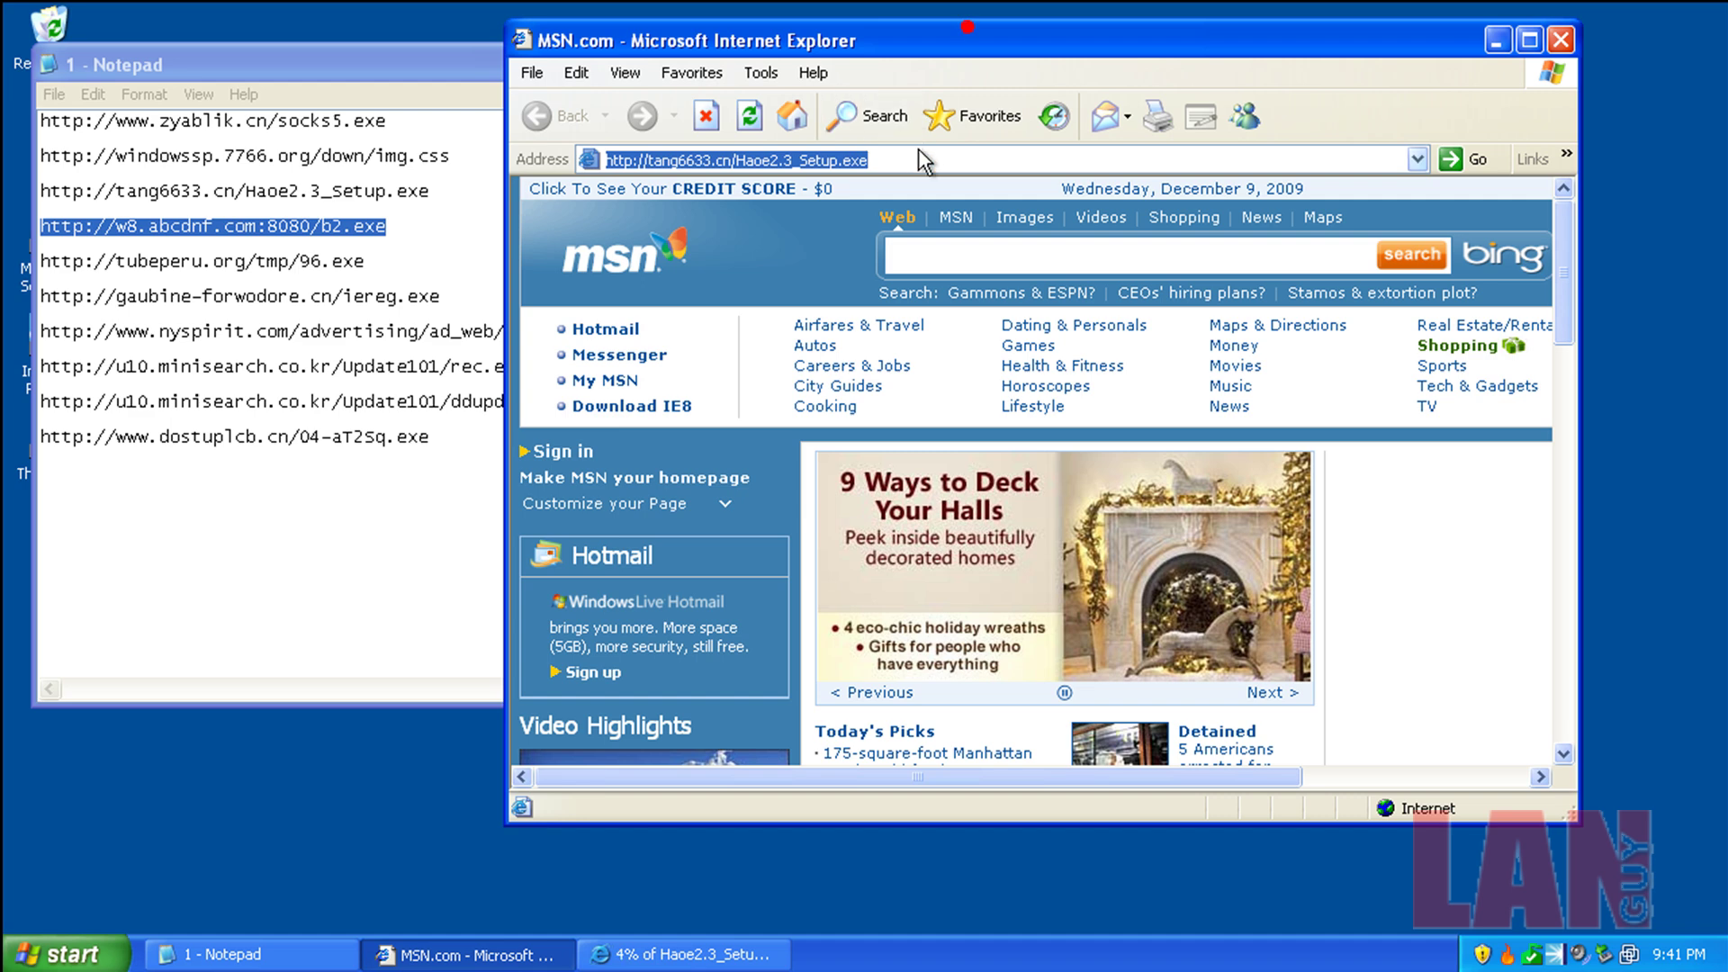
right_click(970, 160)
click(1044, 258)
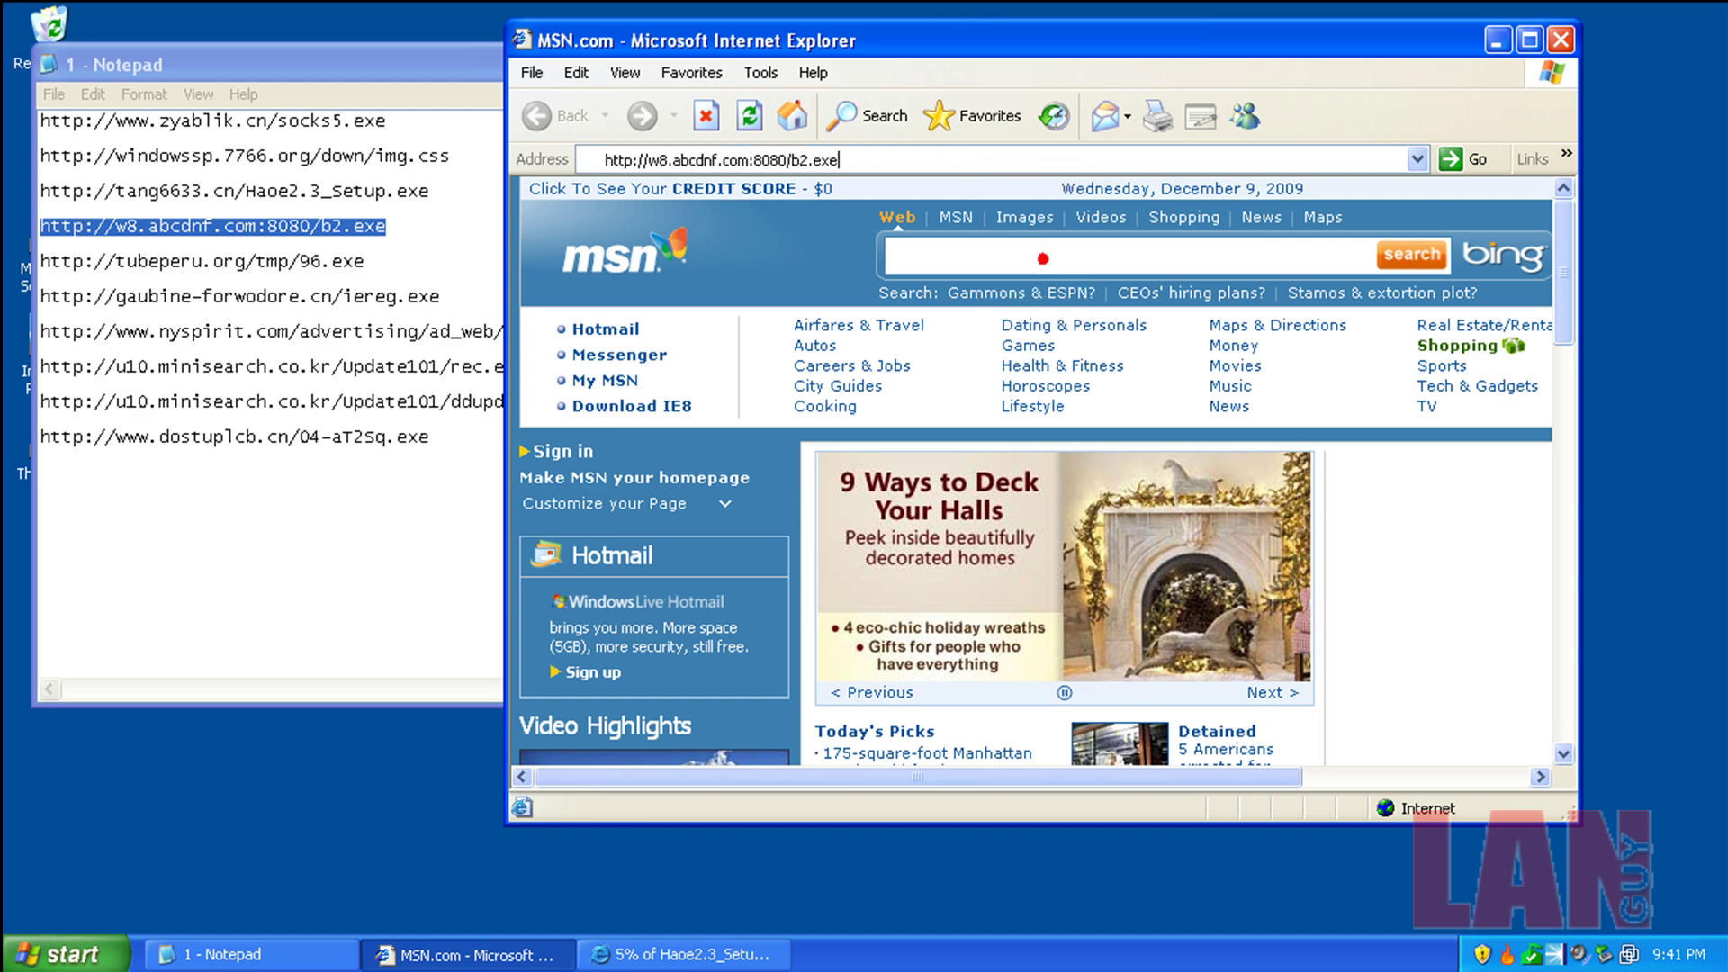
key(Return)
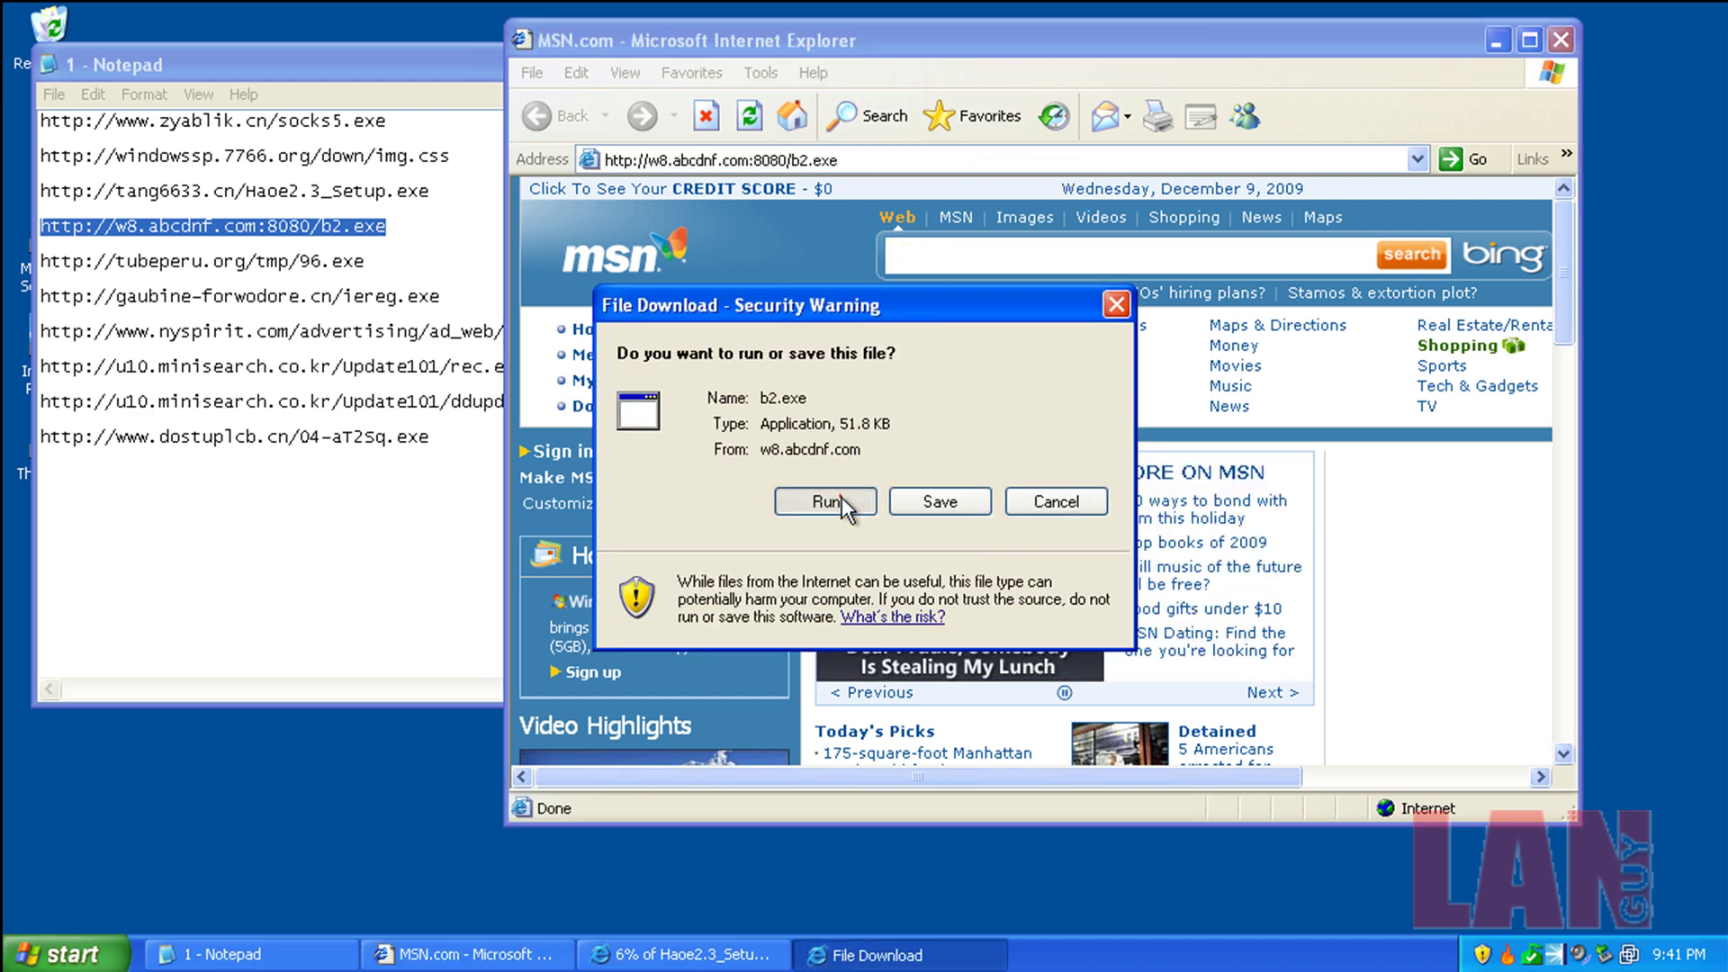
- Run b2.exe, accepting the unknown-publisher warning, and restore the browser
click(843, 504)
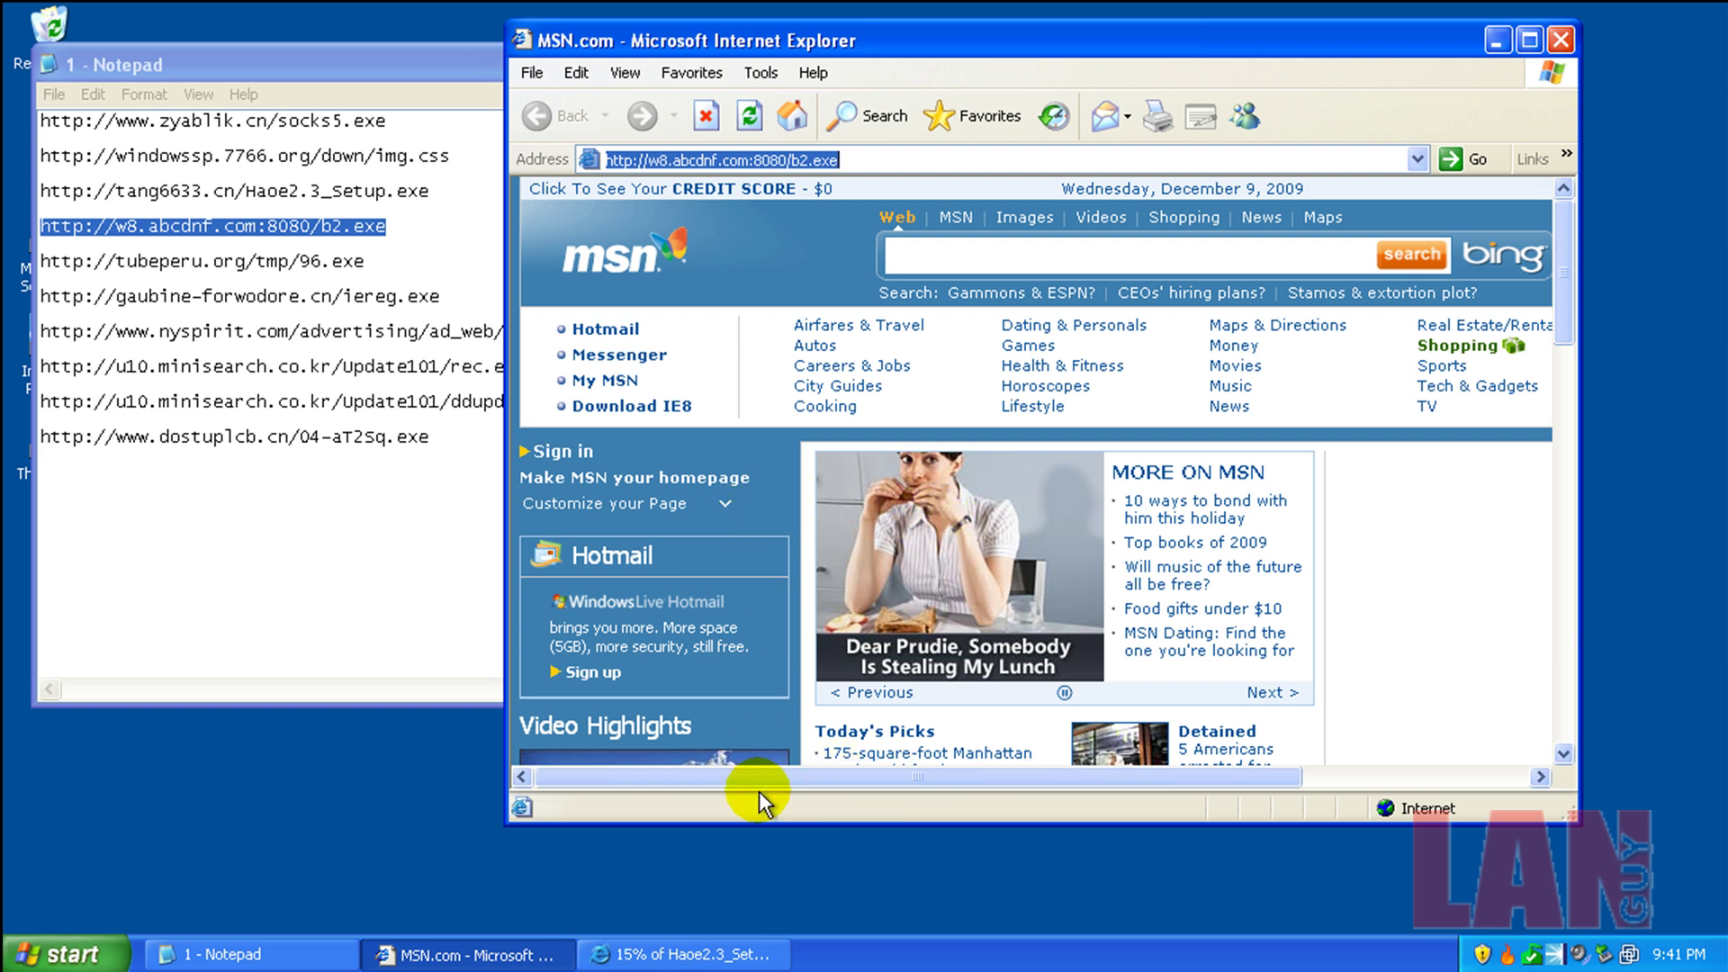
click(513, 957)
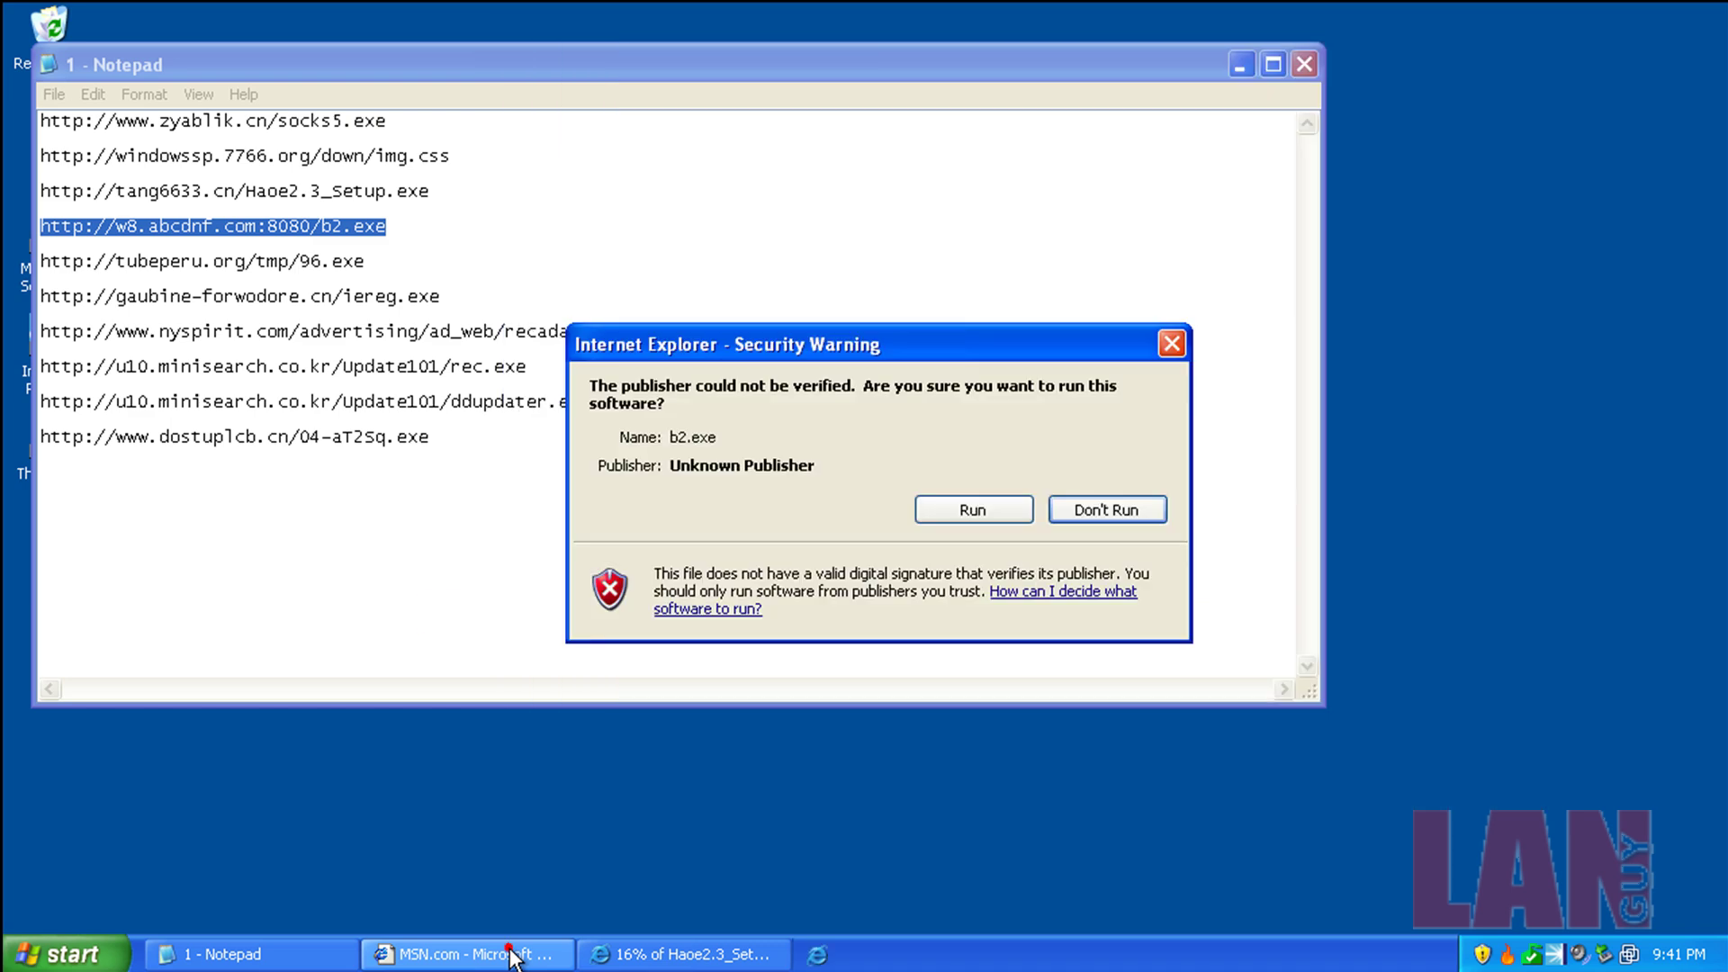
click(999, 506)
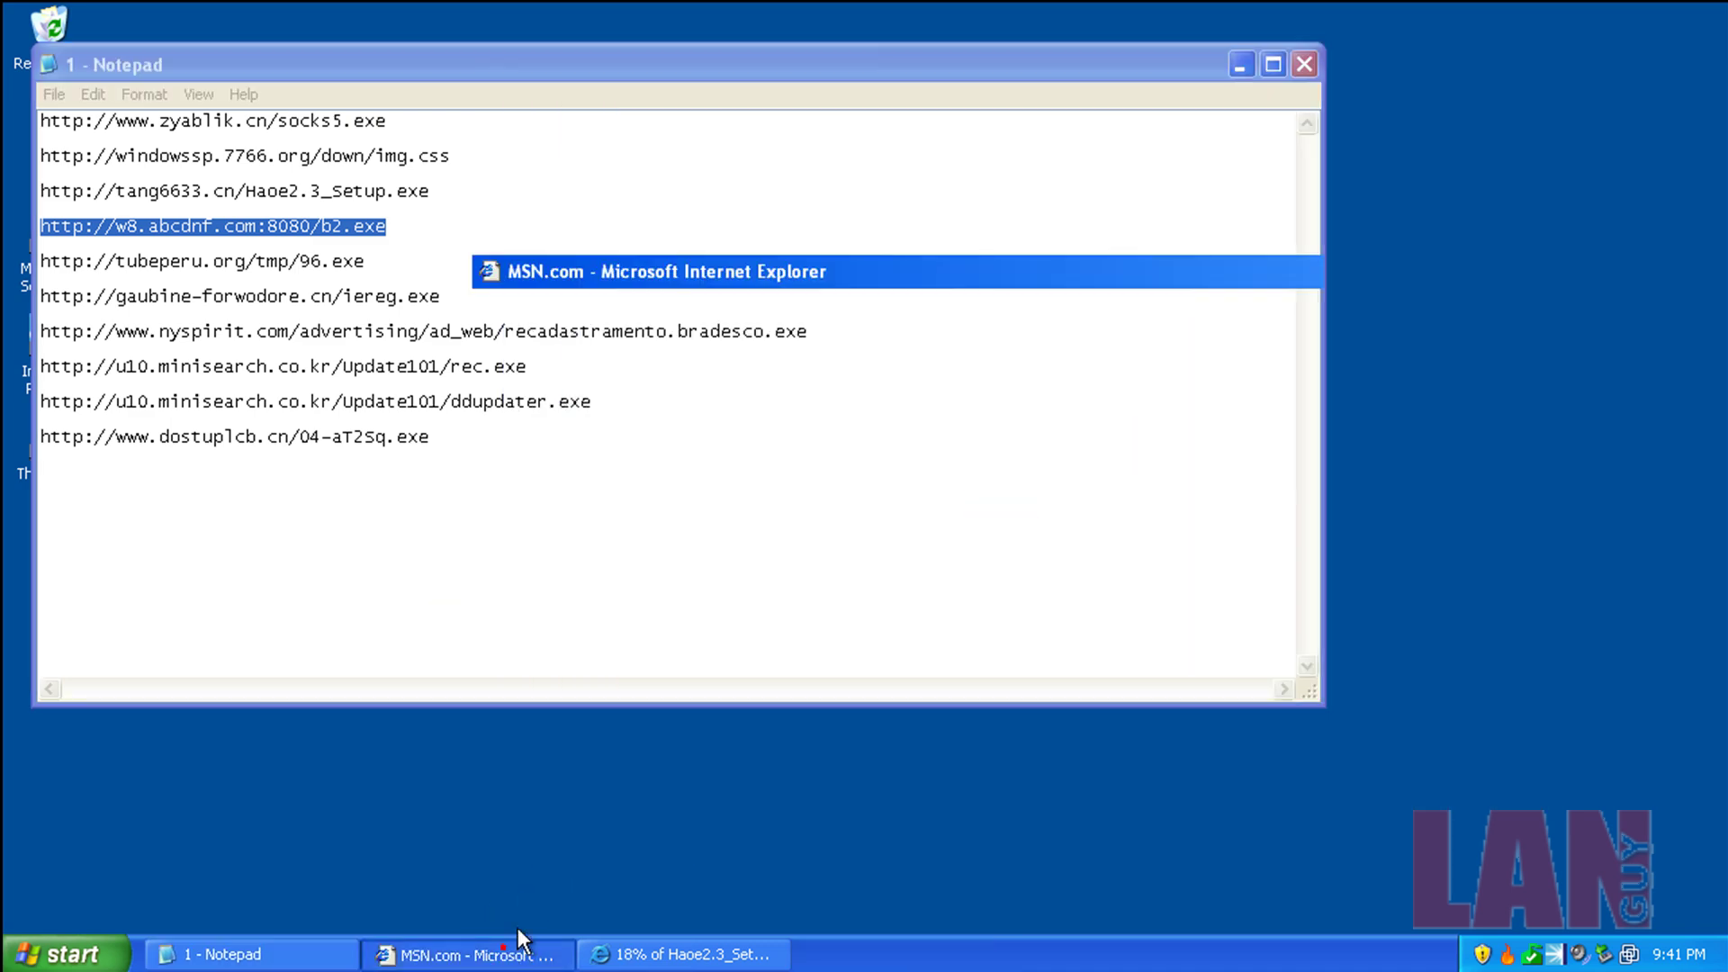
click(517, 952)
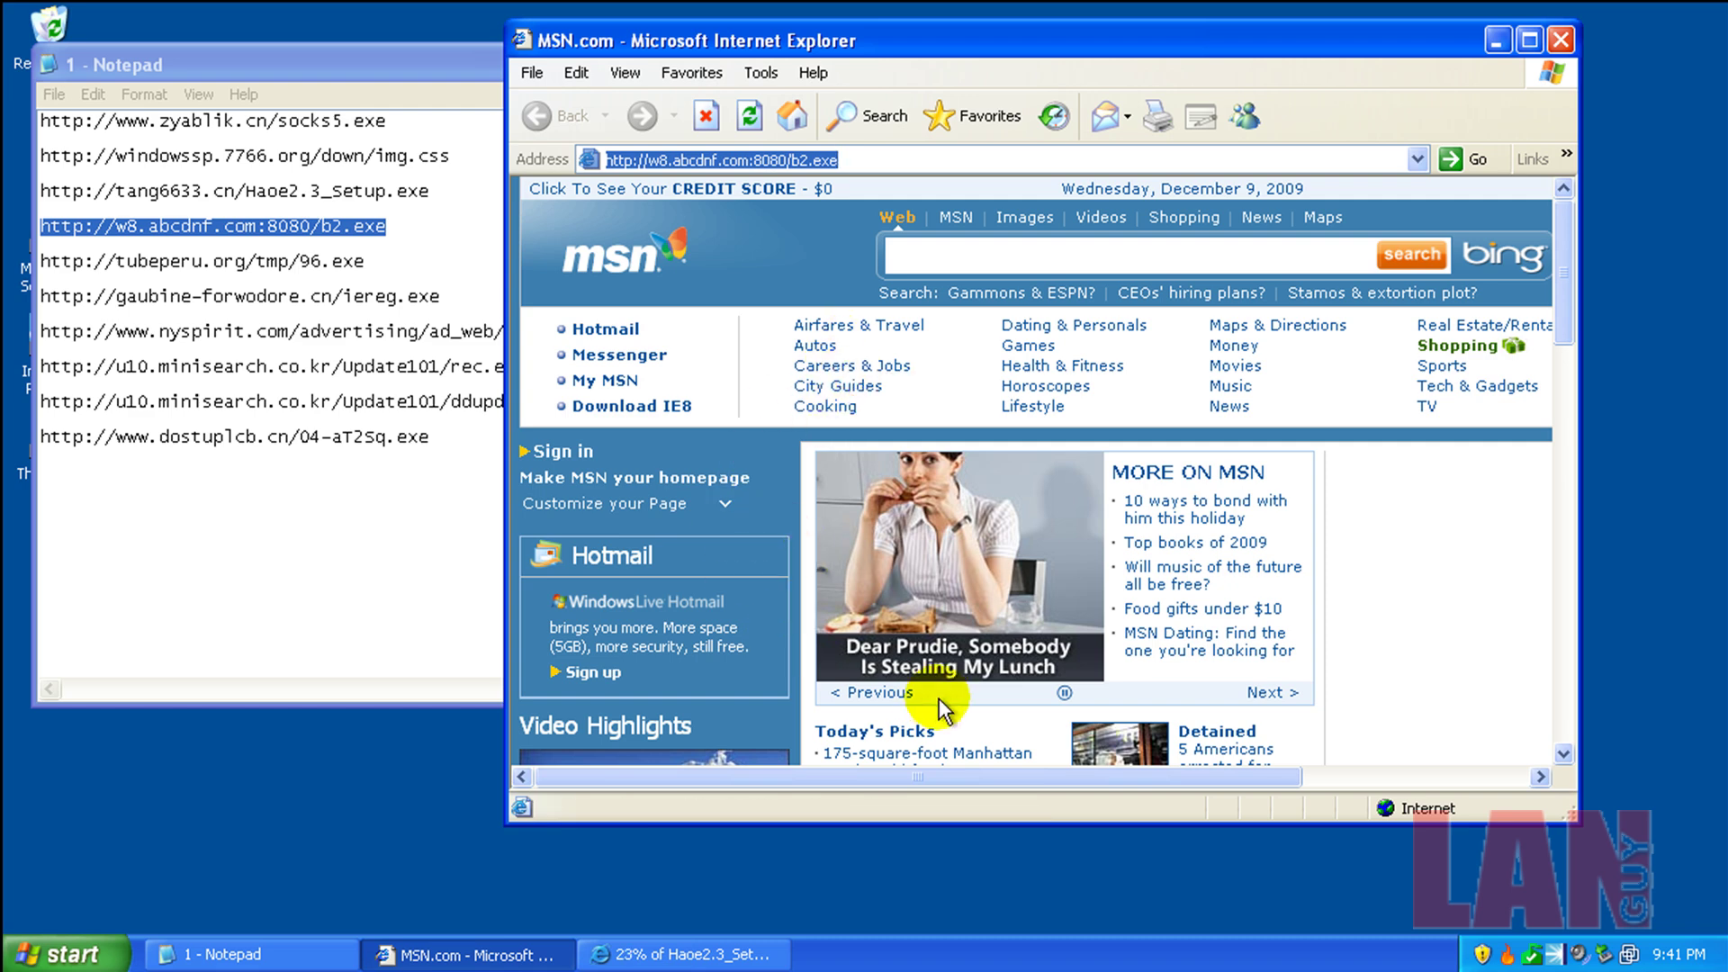
- Copy the fifth URL, tubeperu.org 96.exe, into Internet Explorer and load it
click(281, 262)
double_click(286, 262)
right_click(288, 262)
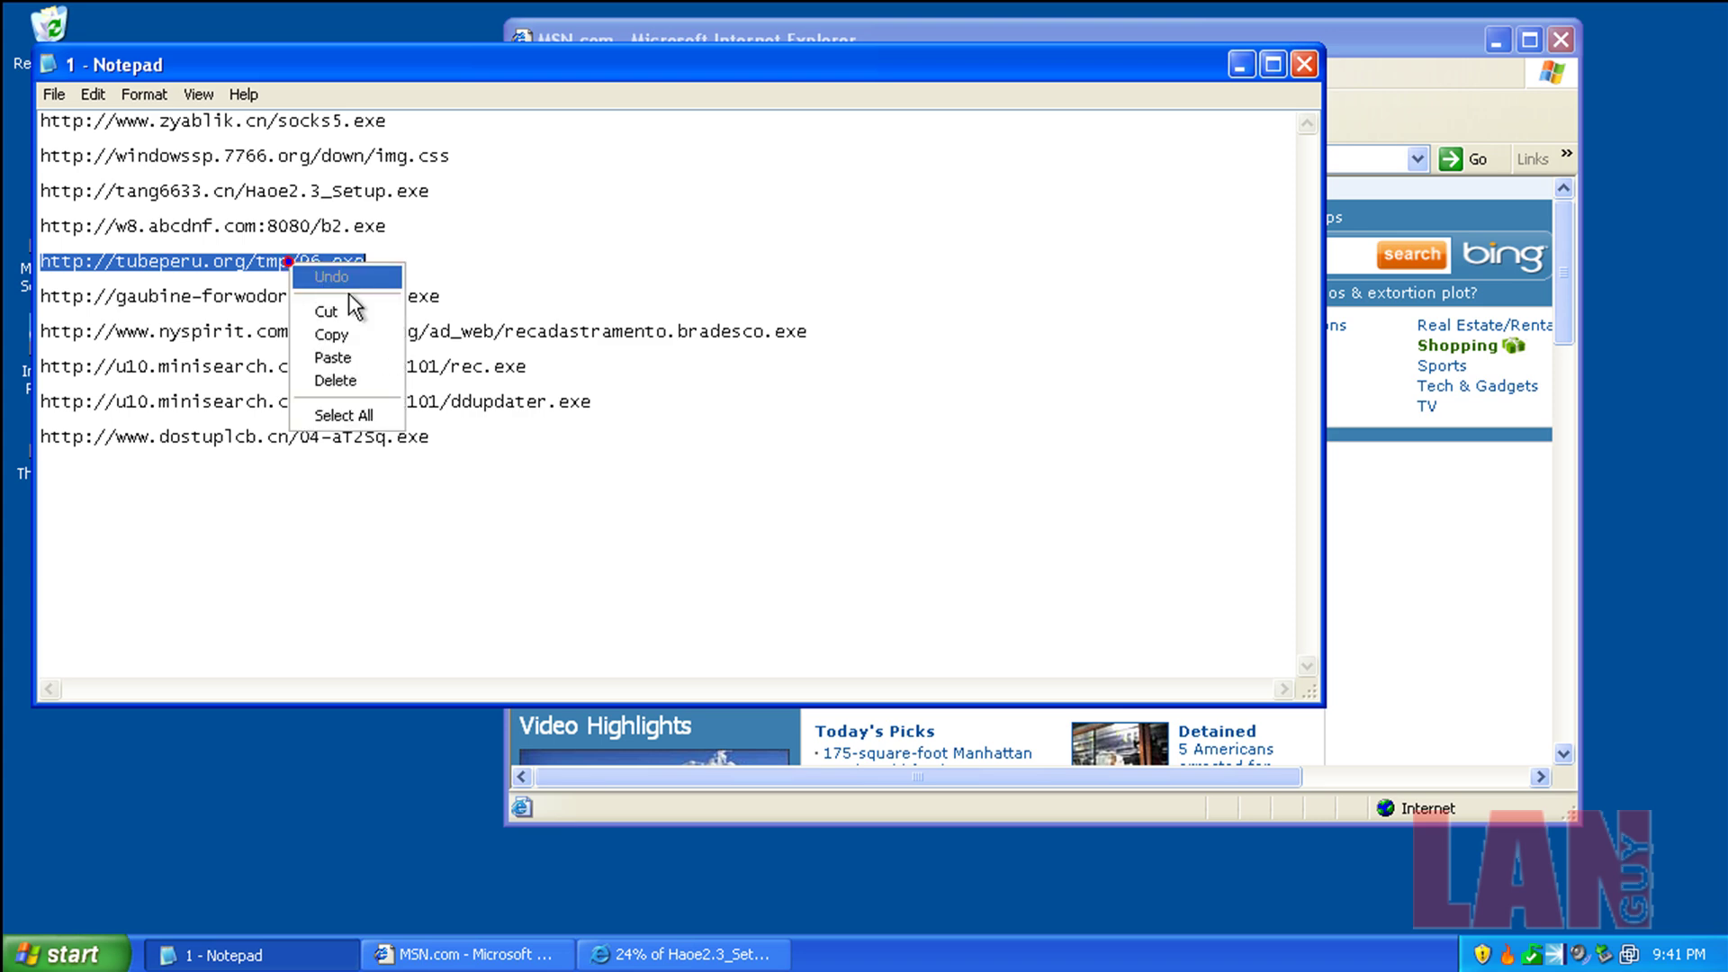
click(331, 333)
click(1029, 28)
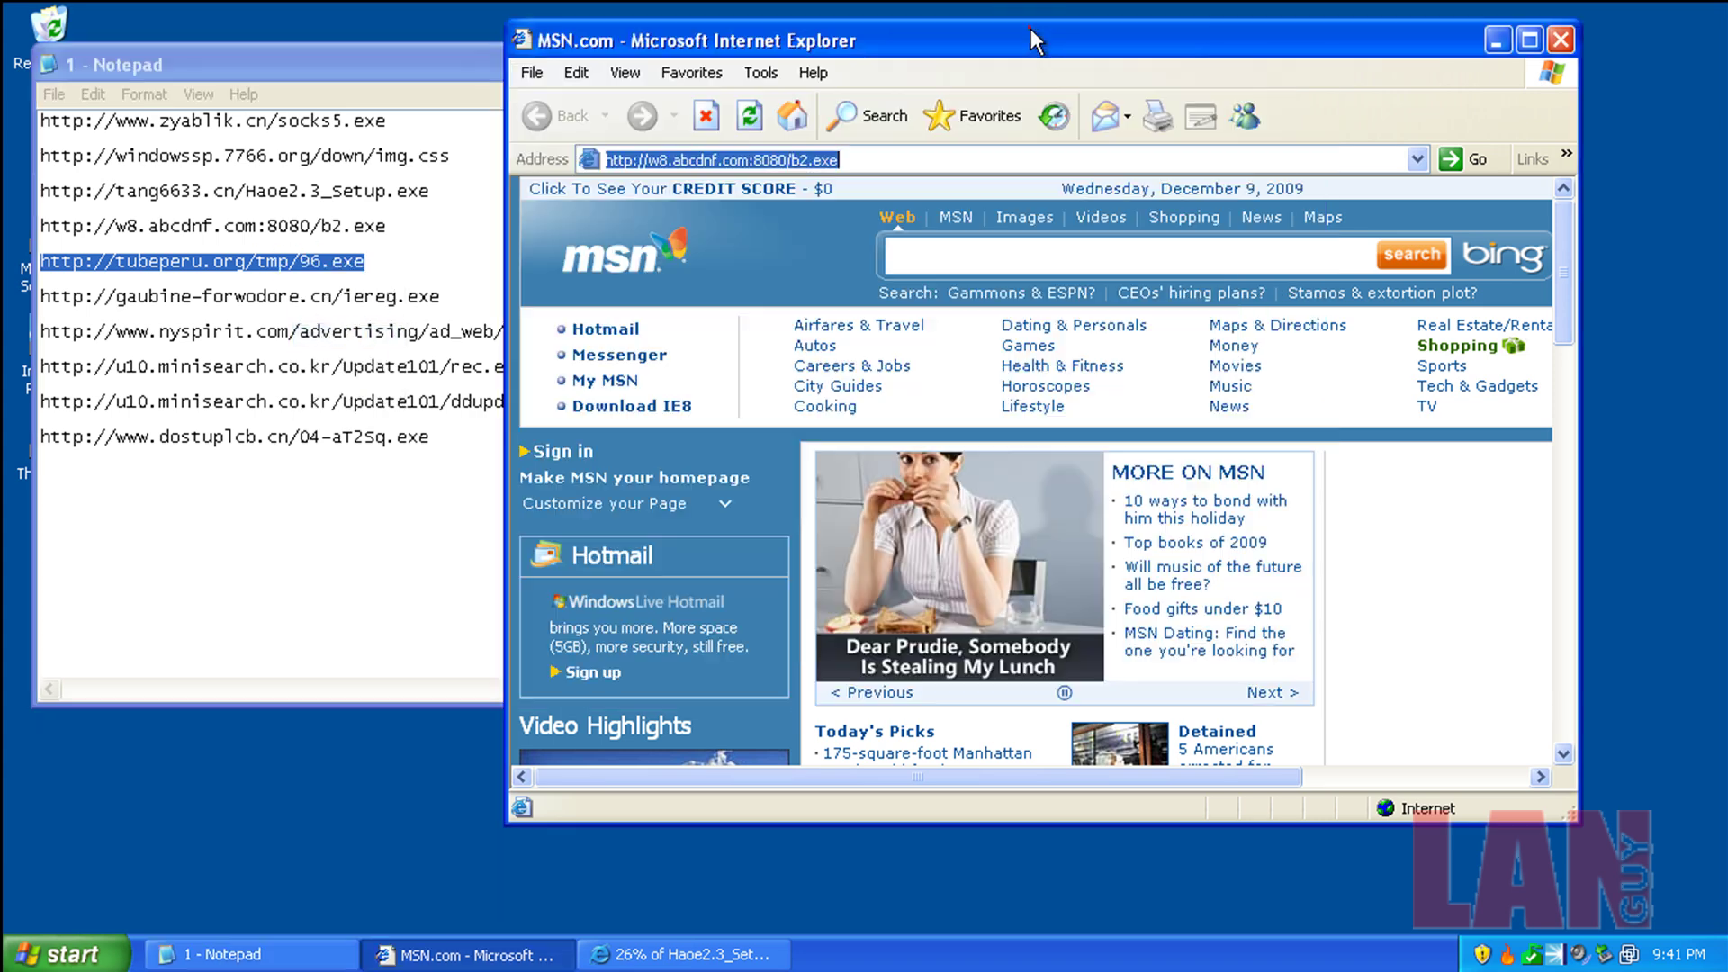
right_click(907, 161)
click(980, 255)
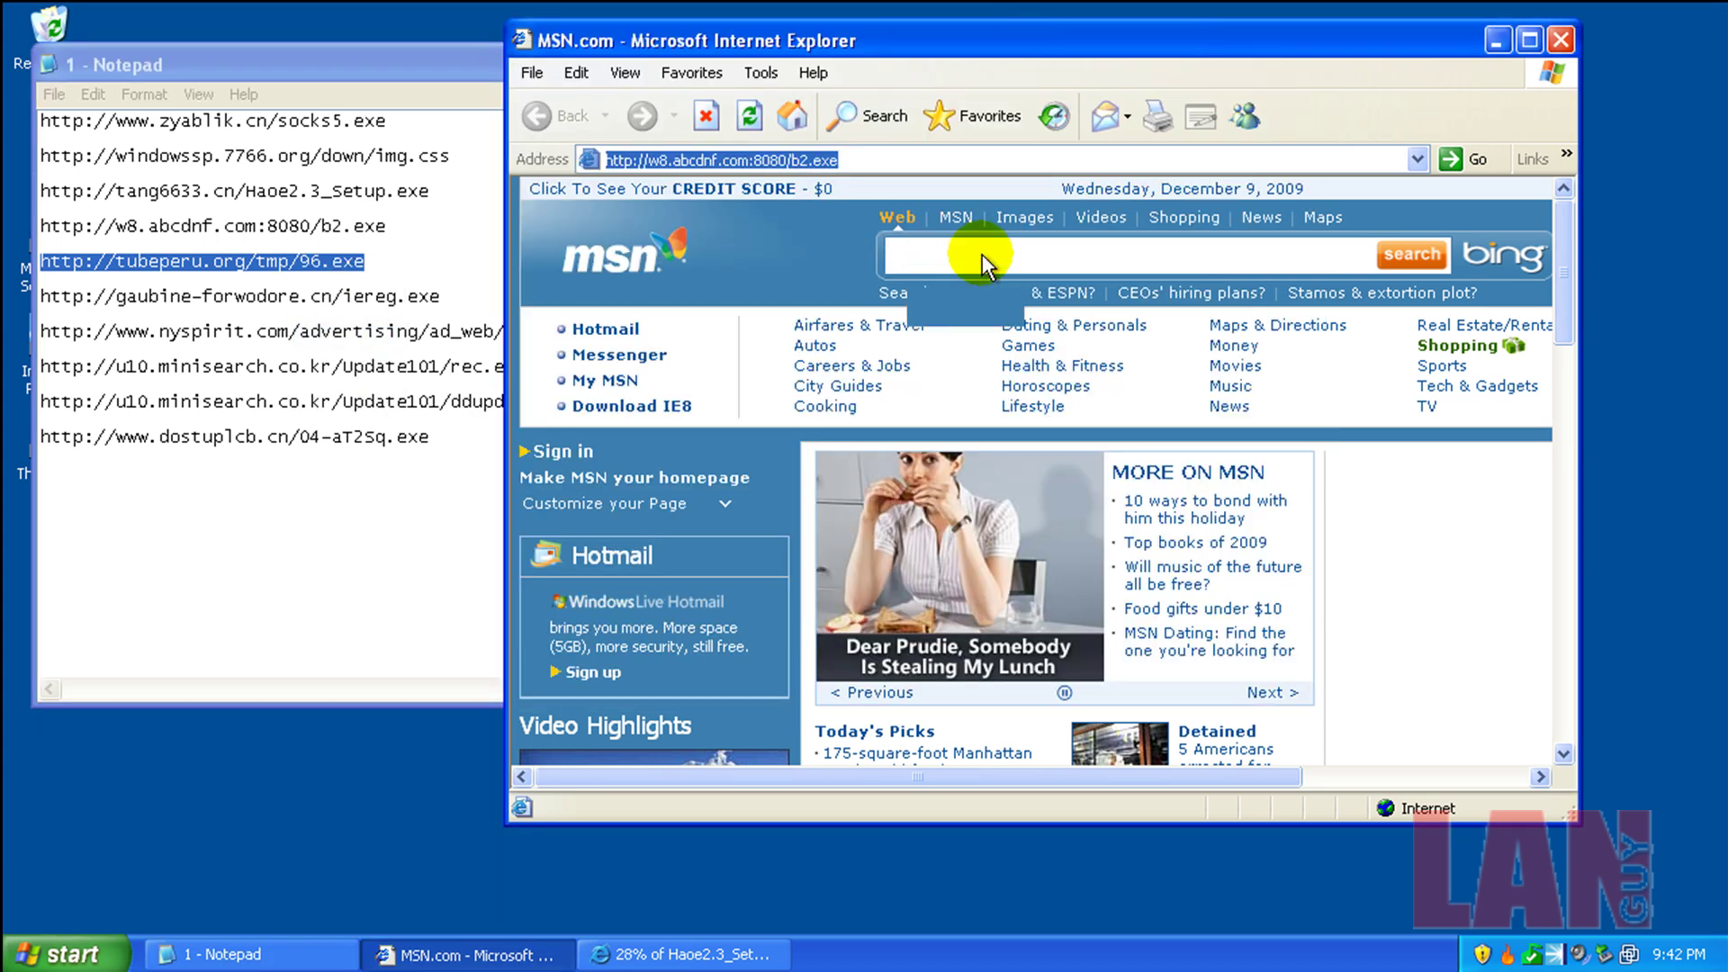
click(937, 155)
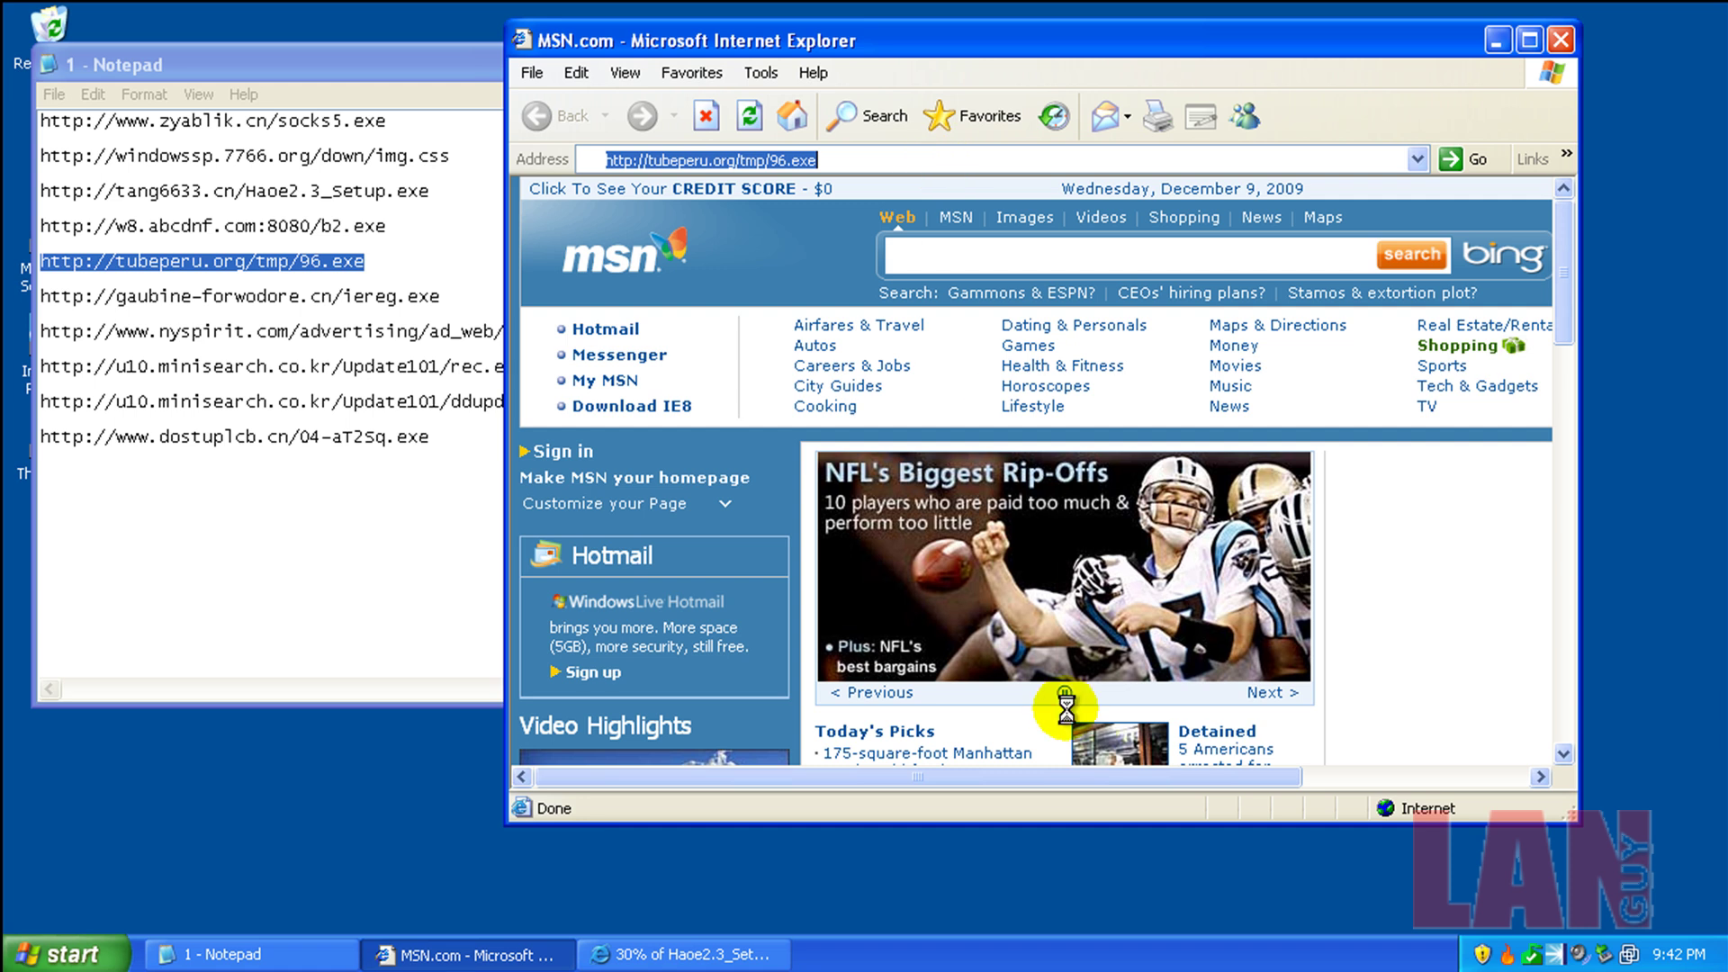
key(Return)
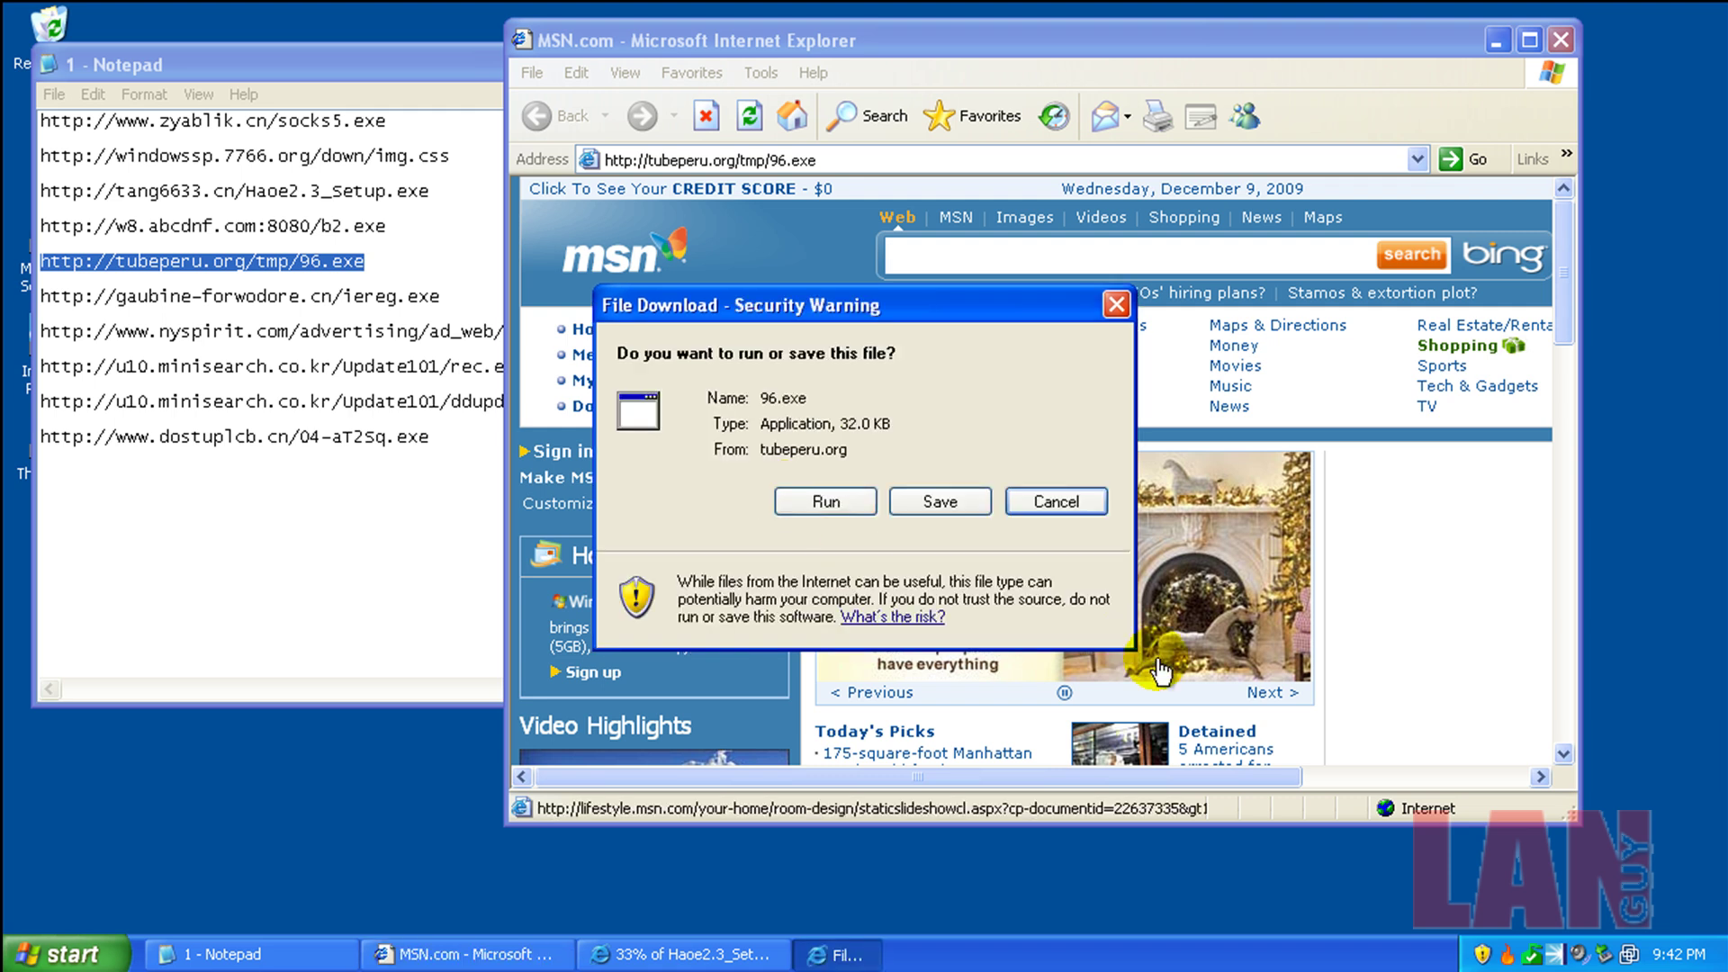
- Run 96.exe through both the download and unknown-publisher warnings
click(824, 500)
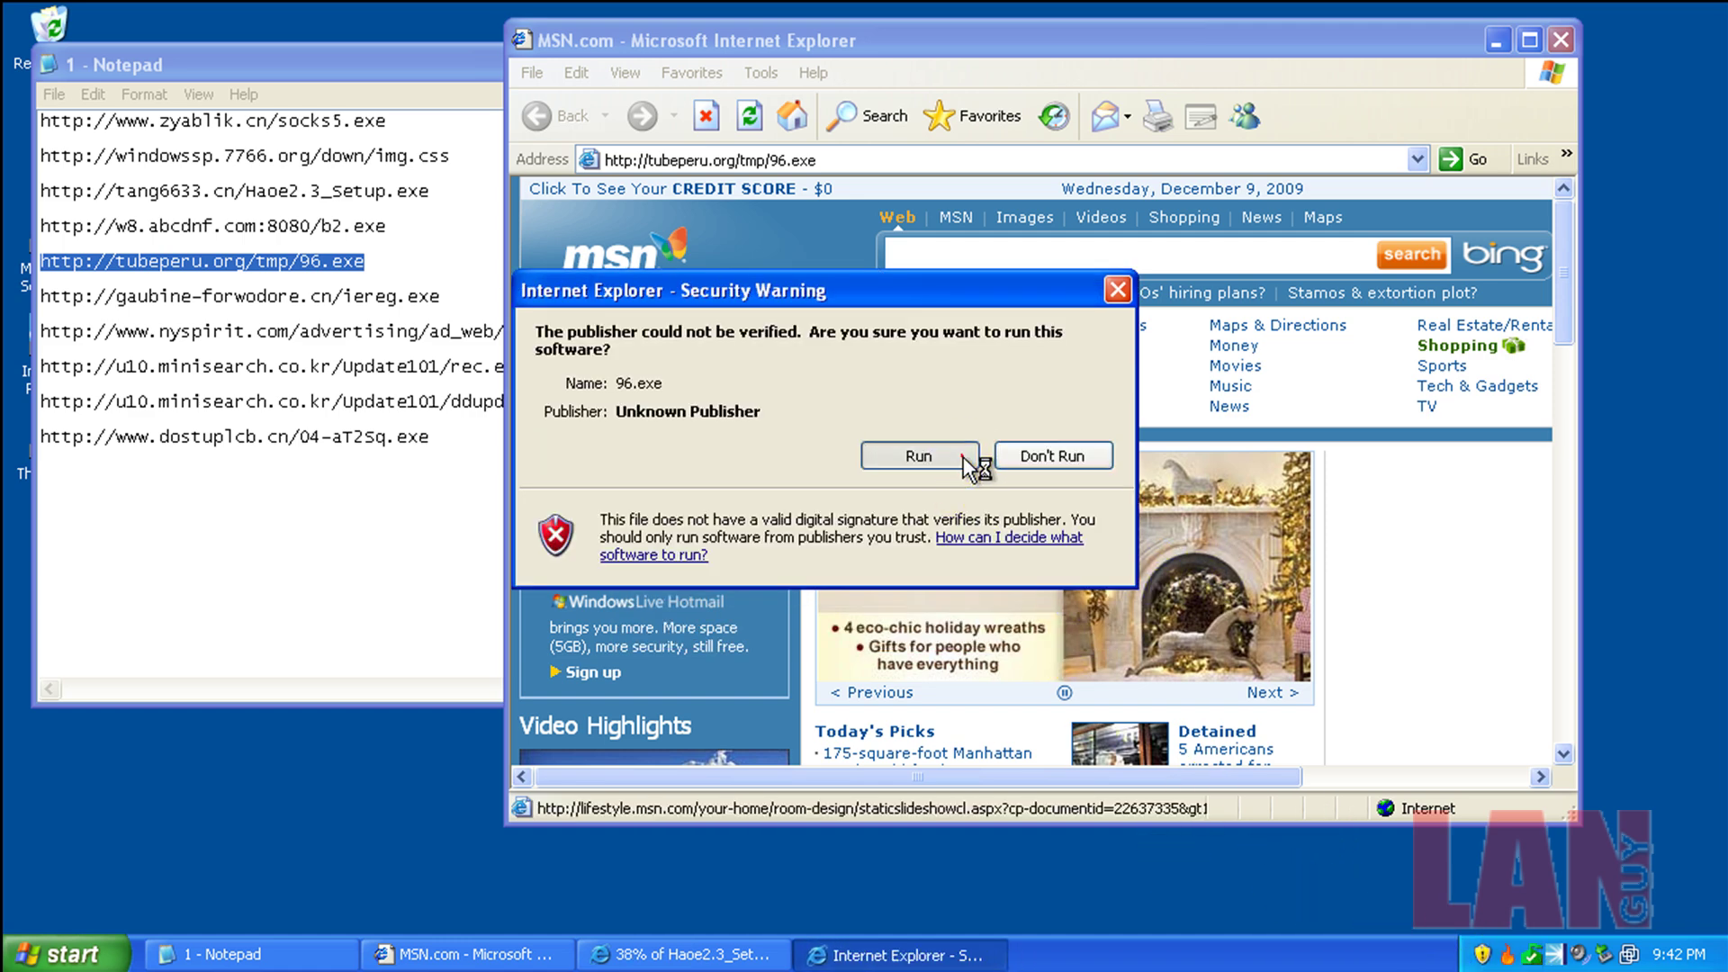
click(961, 456)
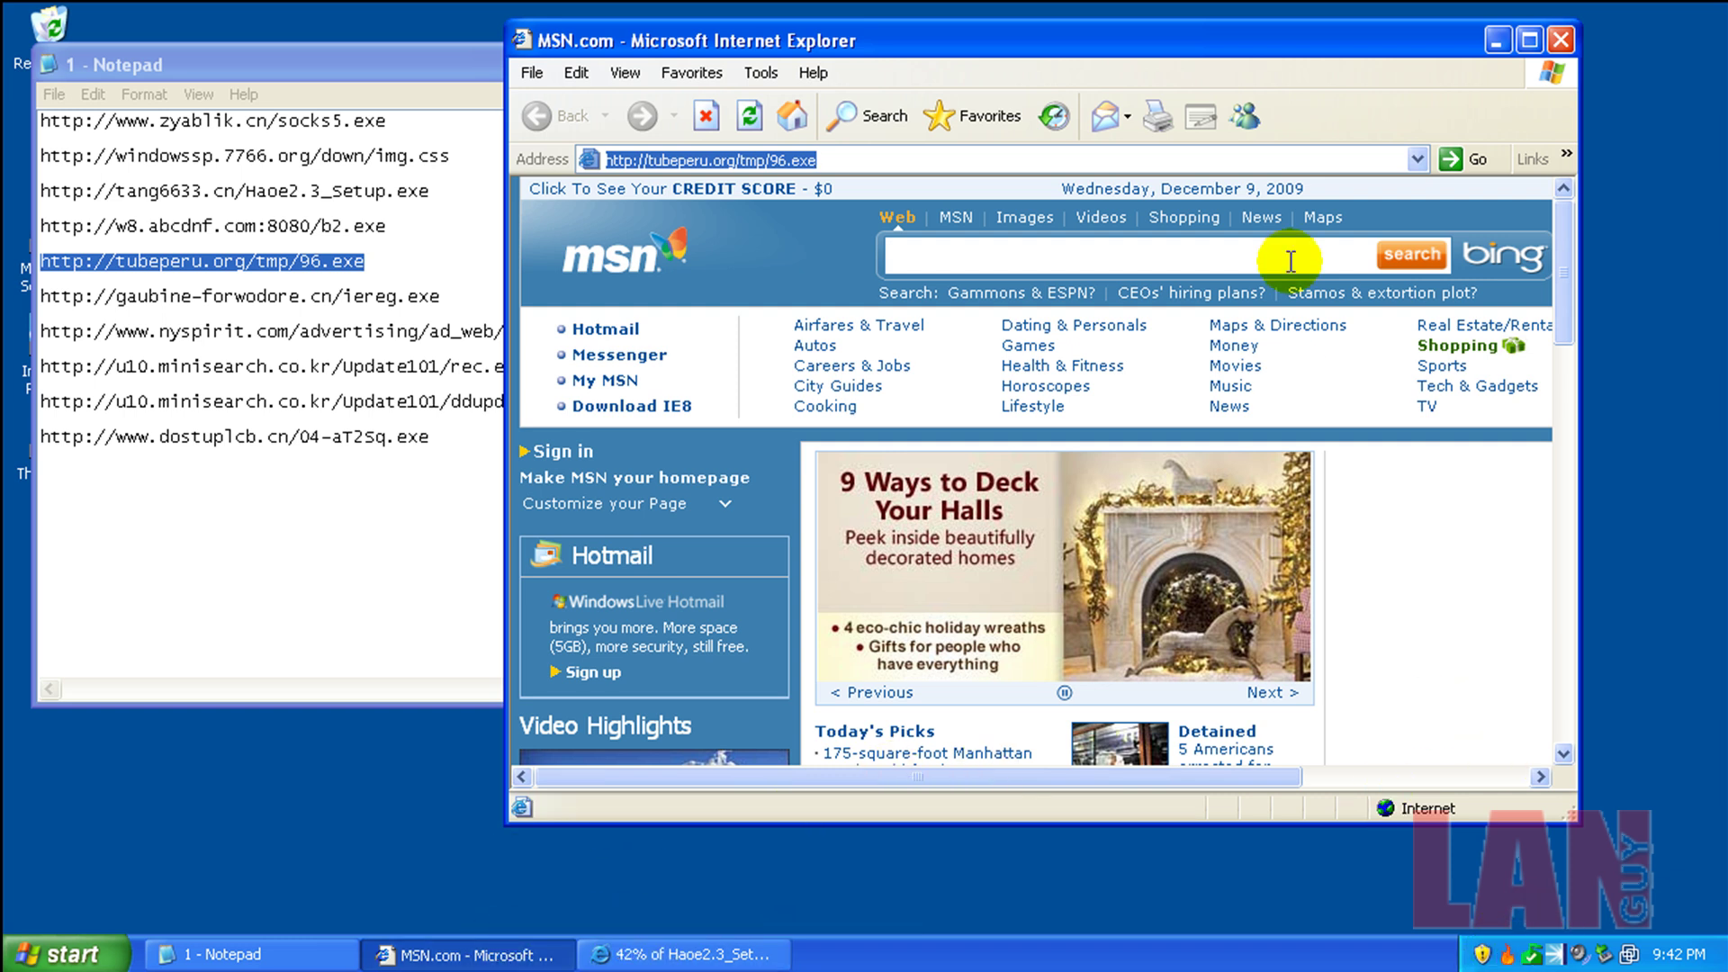
drag(1217, 41, 1225, 33)
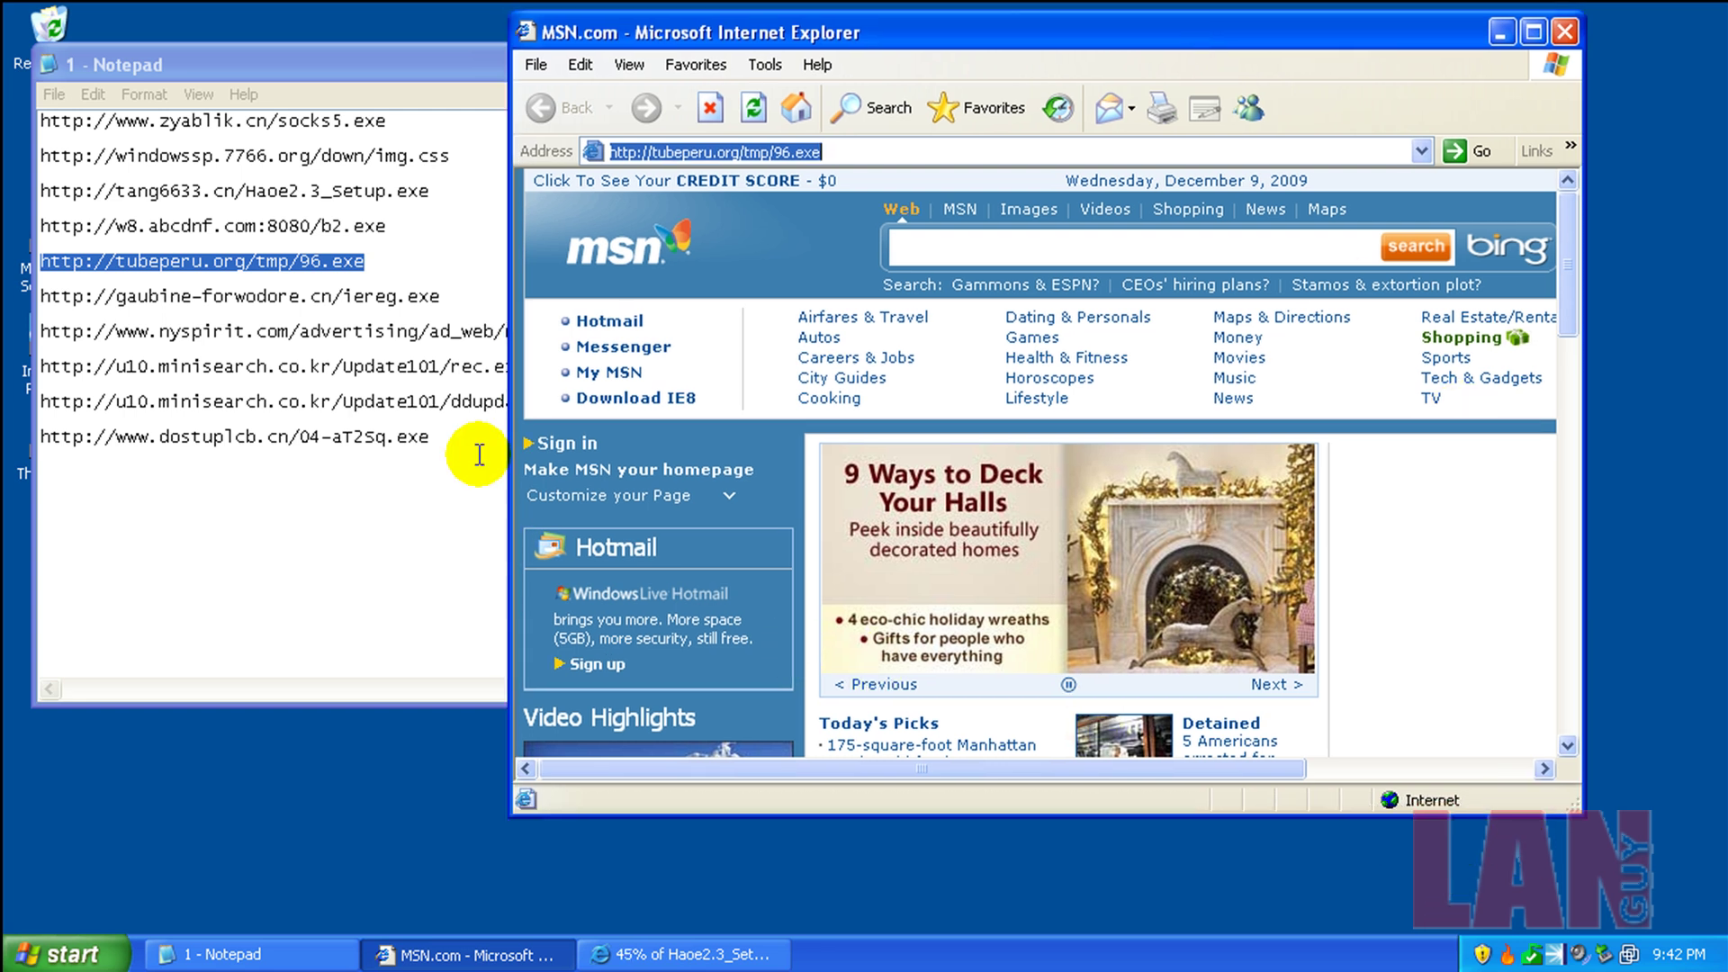
- Copy the gaubine iereg.exe address from Notepad, then minimize all windows to the desktop
double_click(408, 297)
right_click(407, 297)
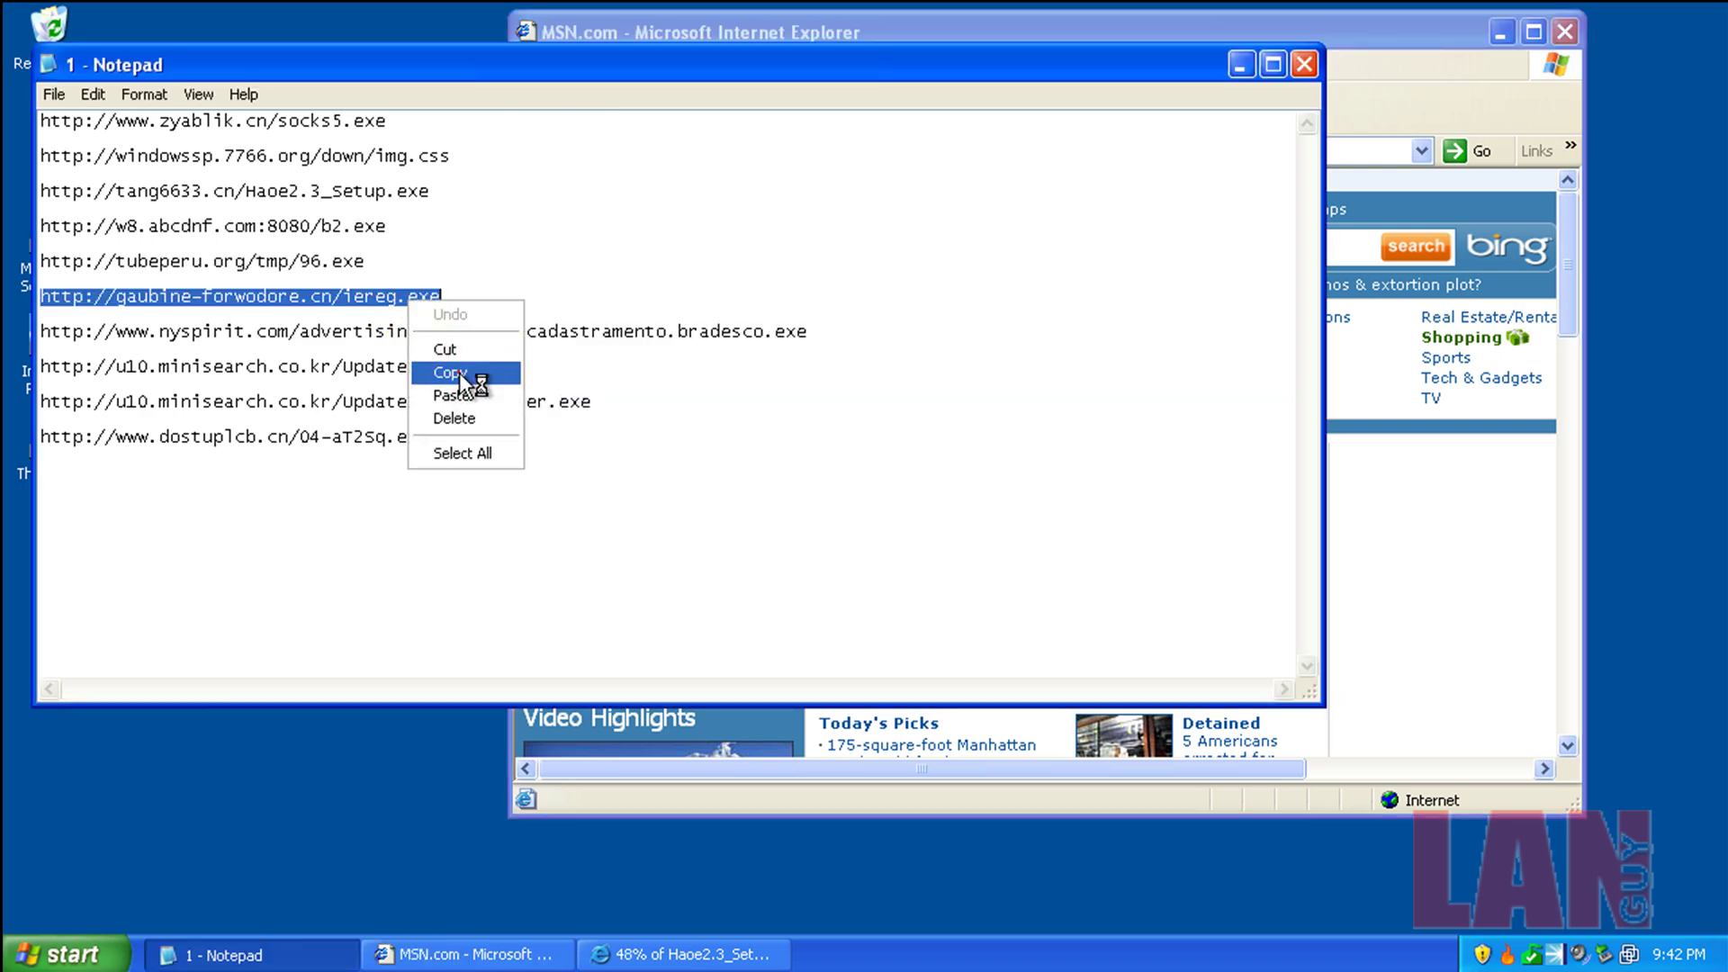
click(458, 371)
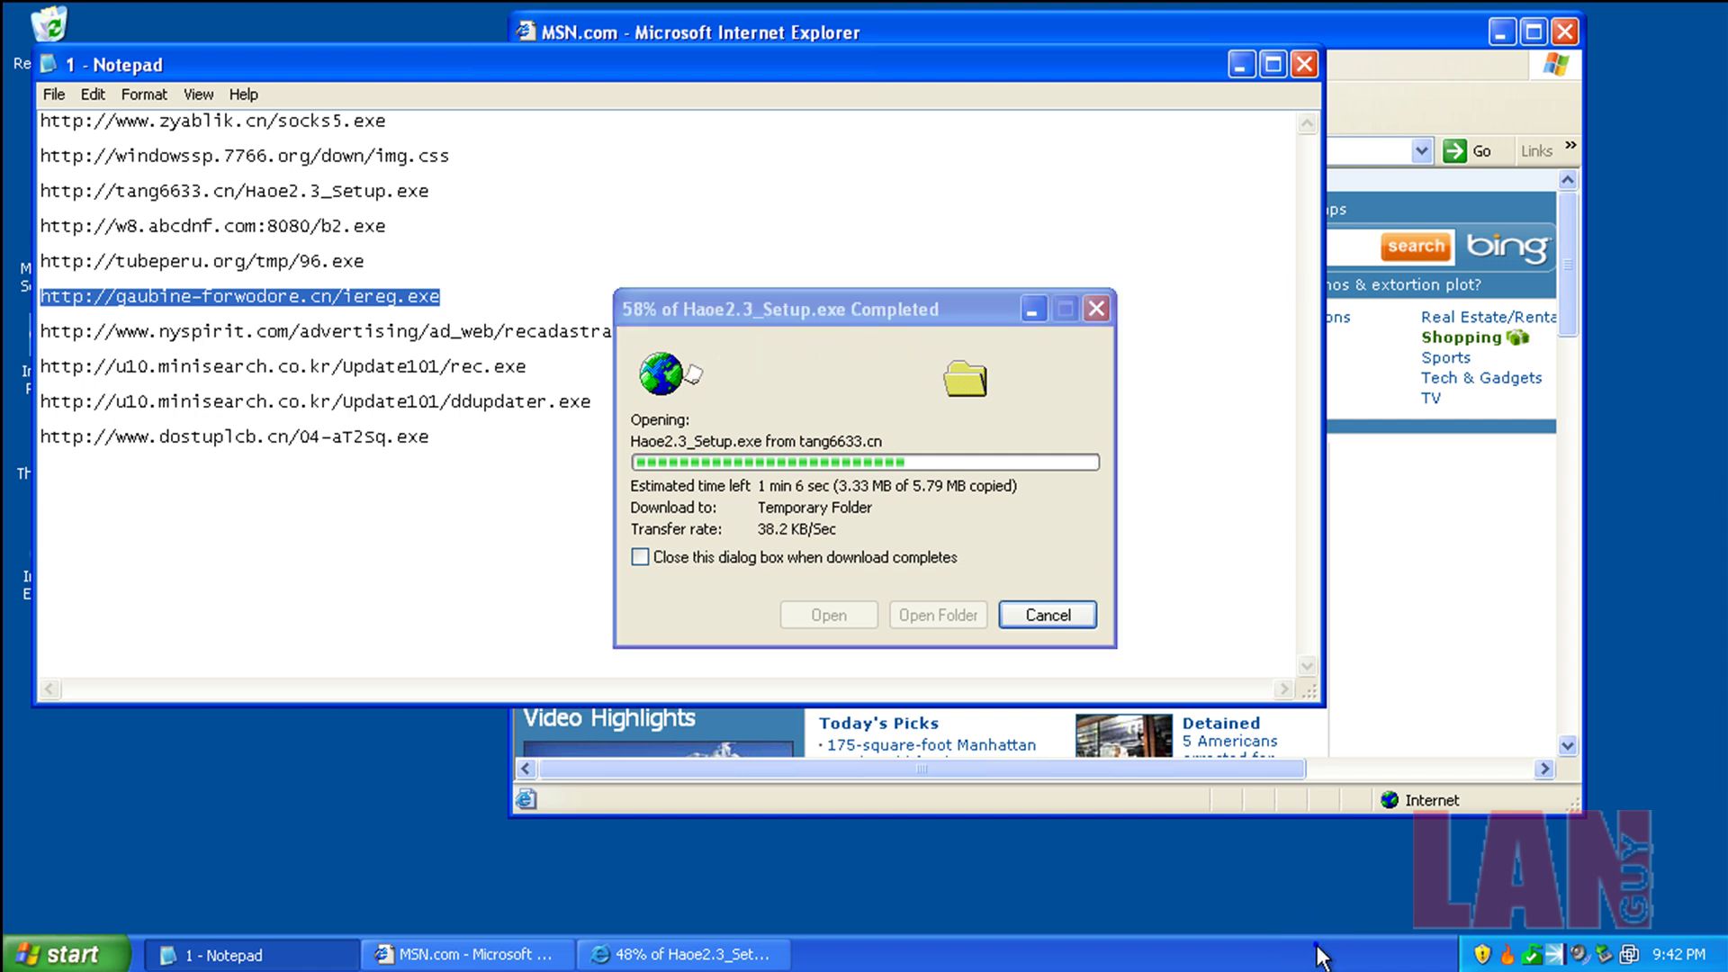
click(1345, 931)
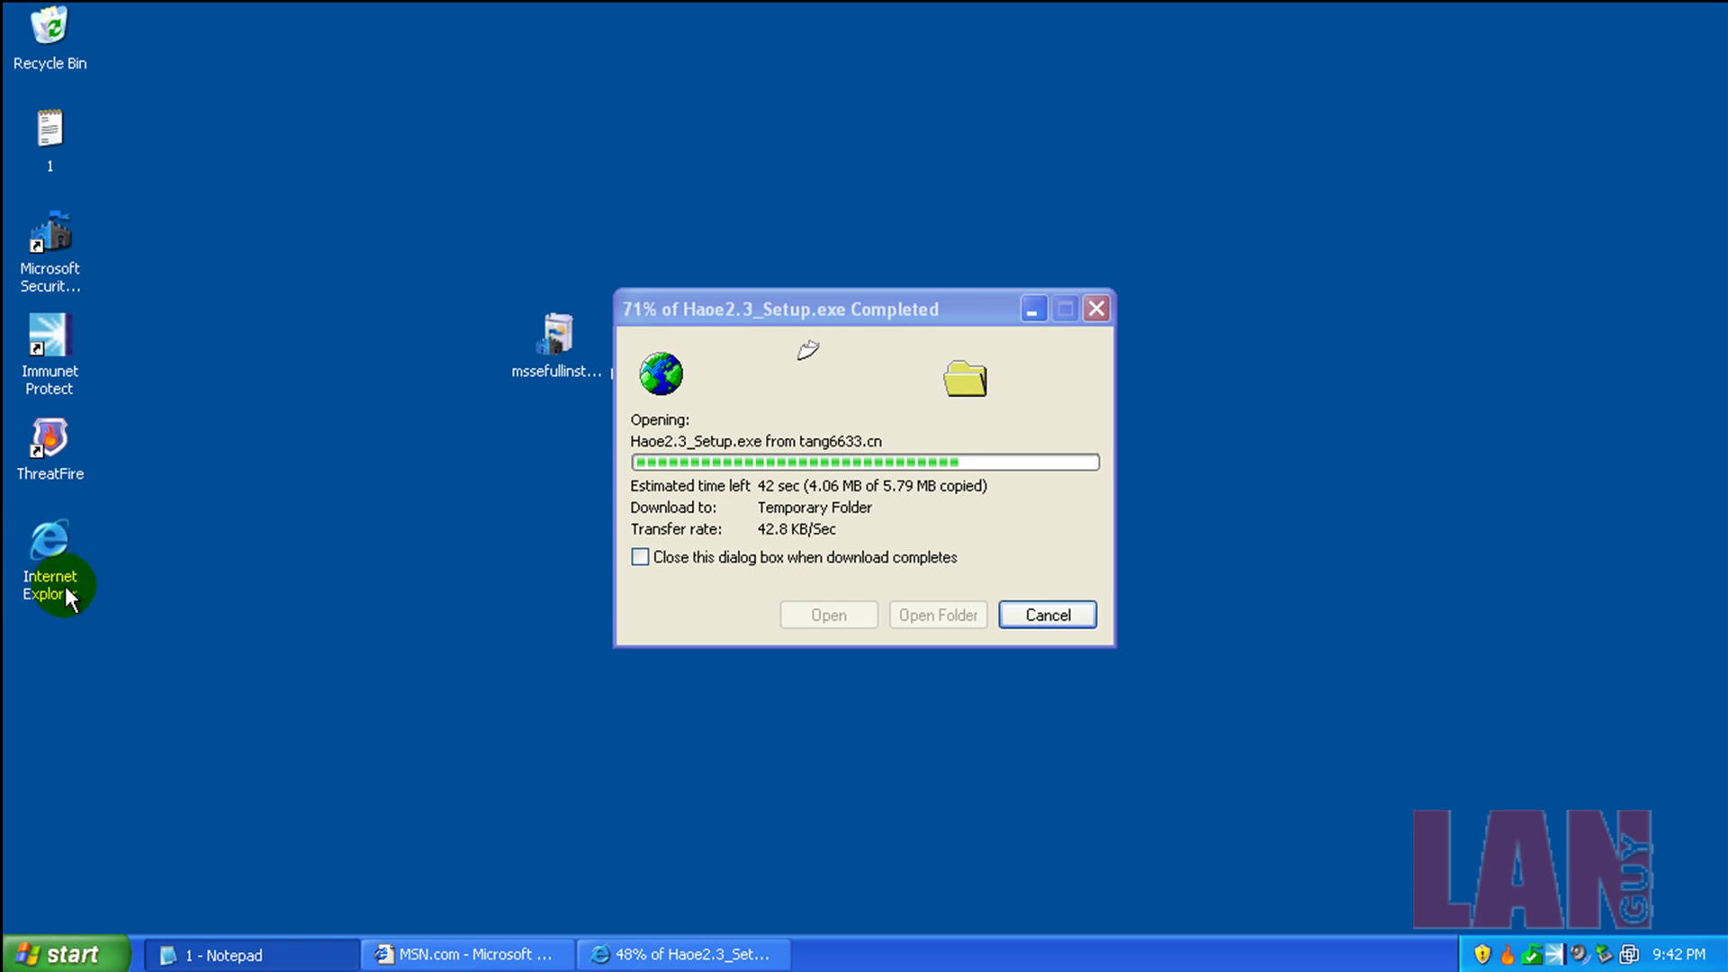
- Kill and quarantine 96[1].EXE in the ThreatFire alert, then restore Internet Explorer and the URL list
click(1034, 309)
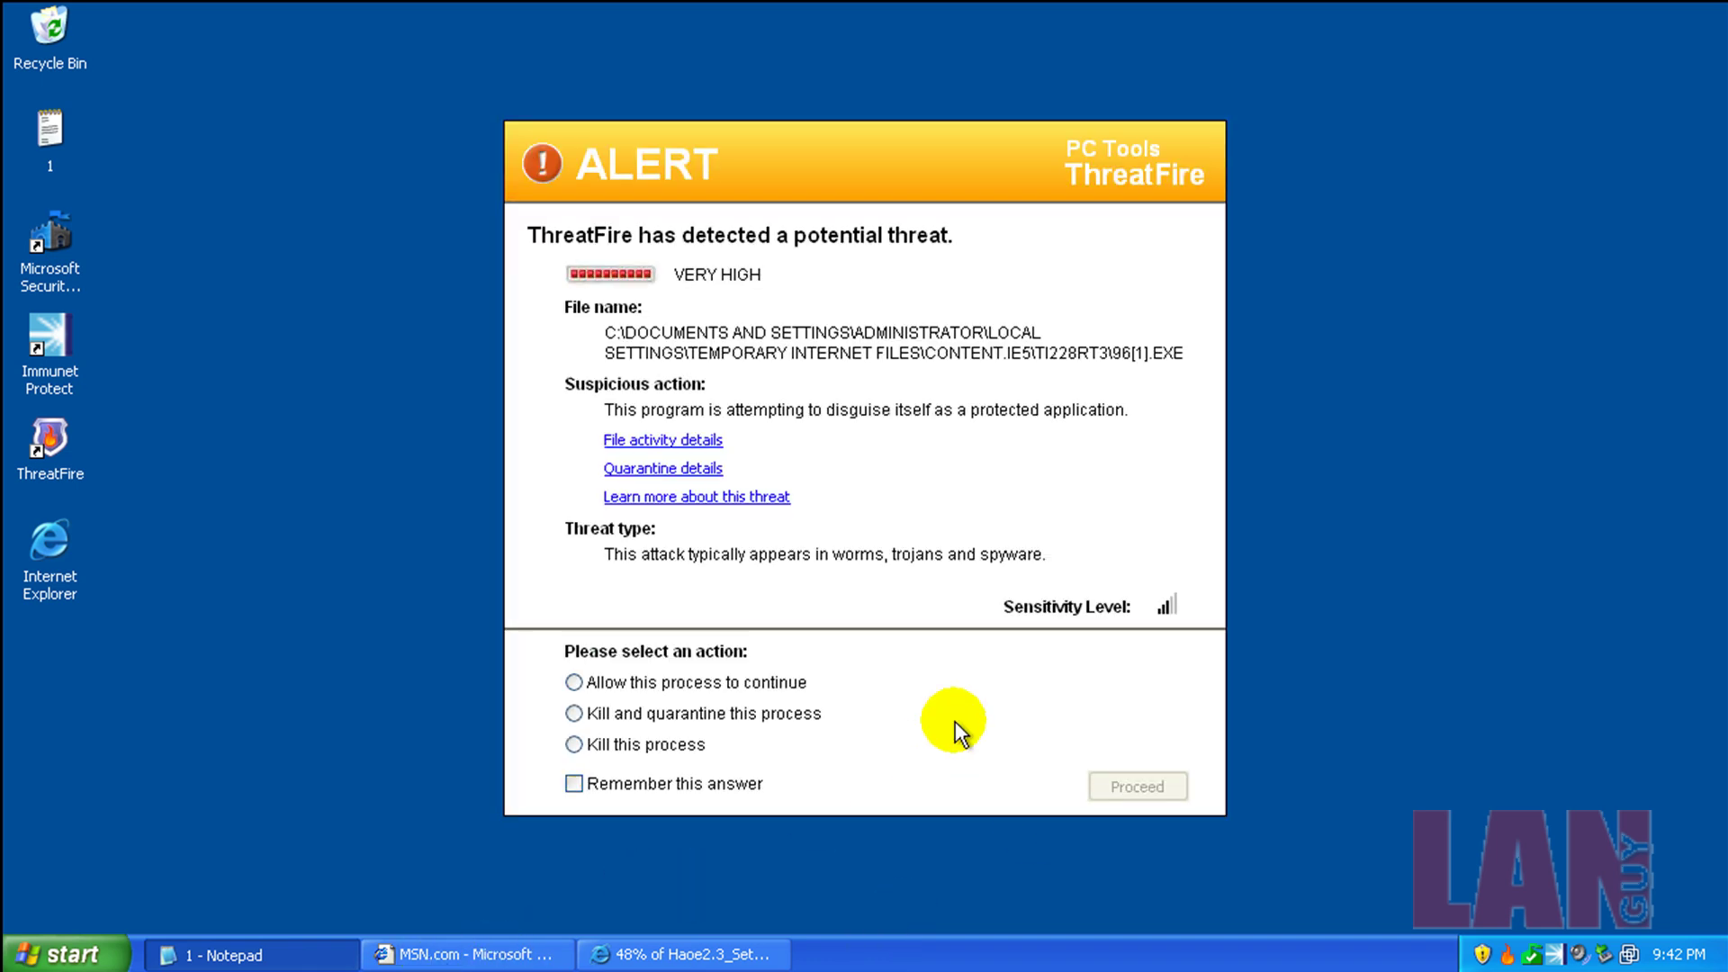
click(573, 714)
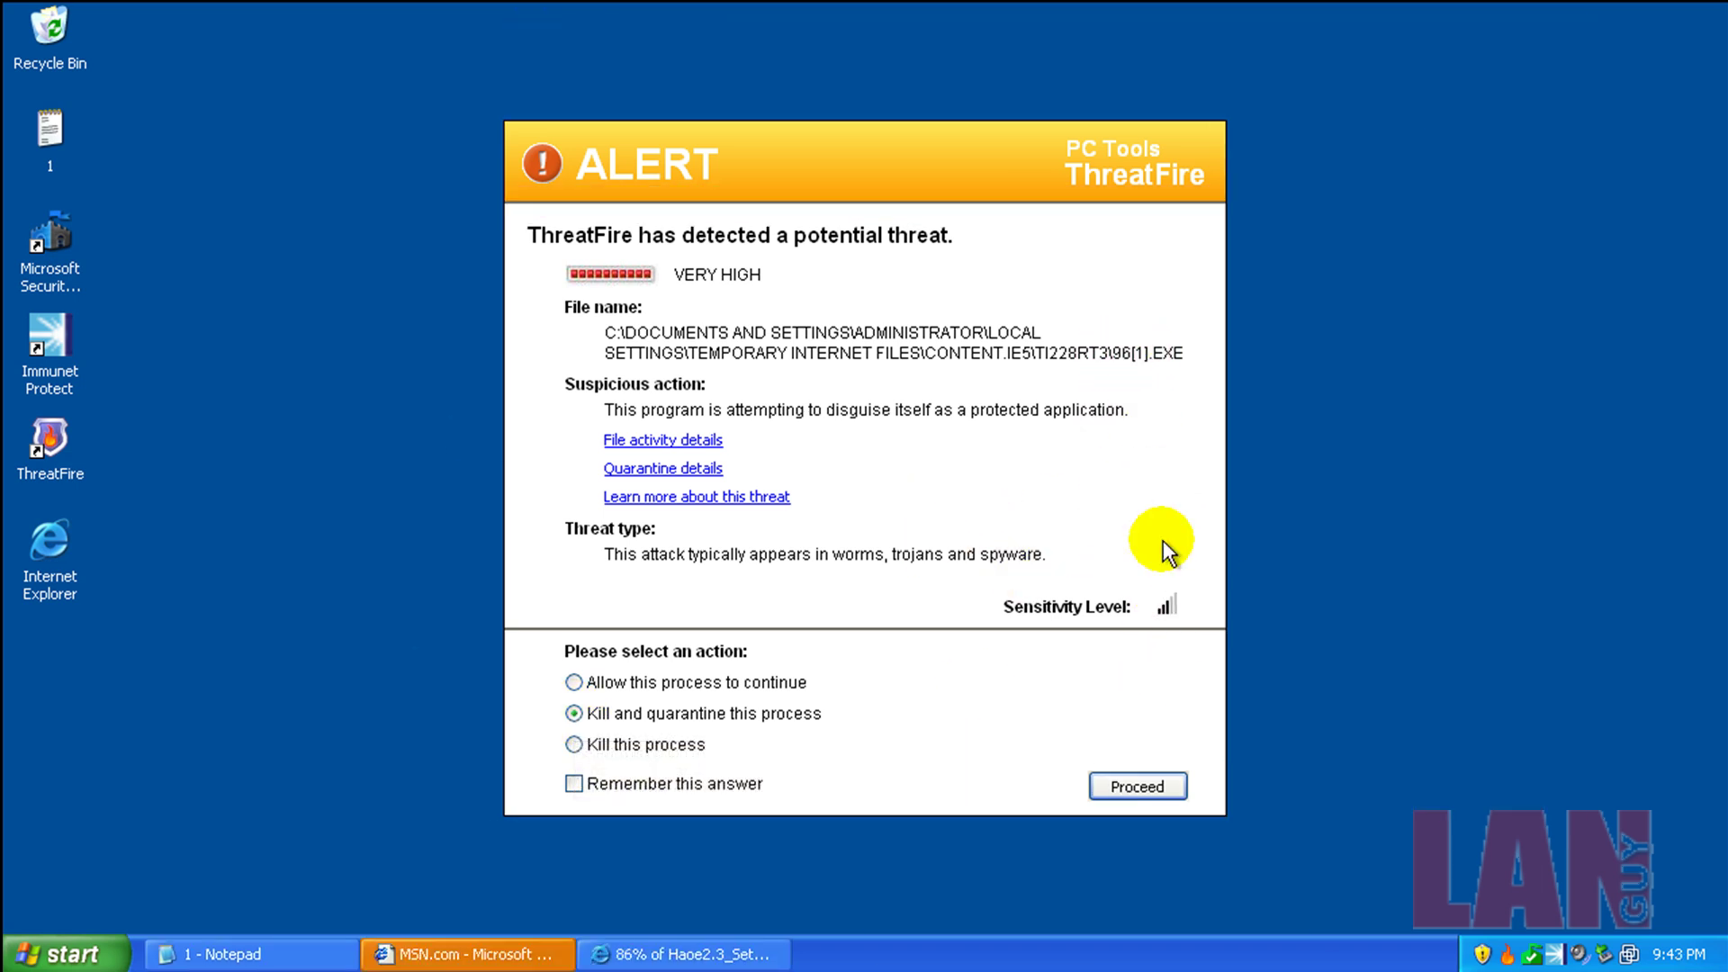
click(1161, 788)
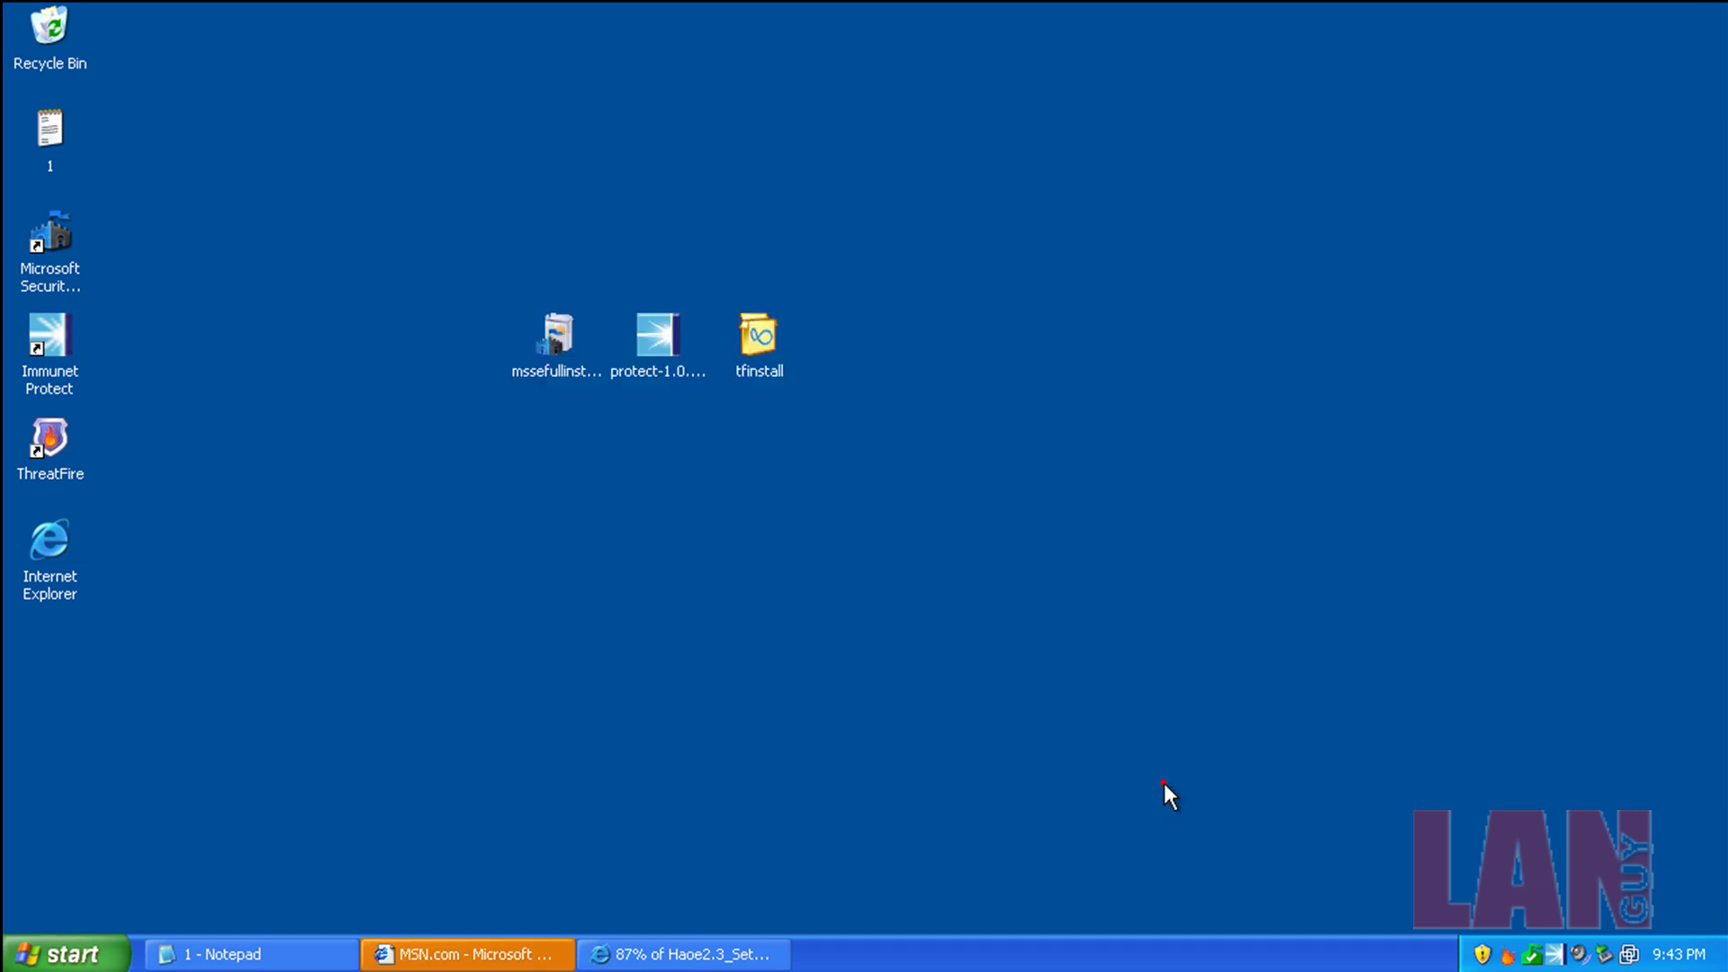
click(461, 954)
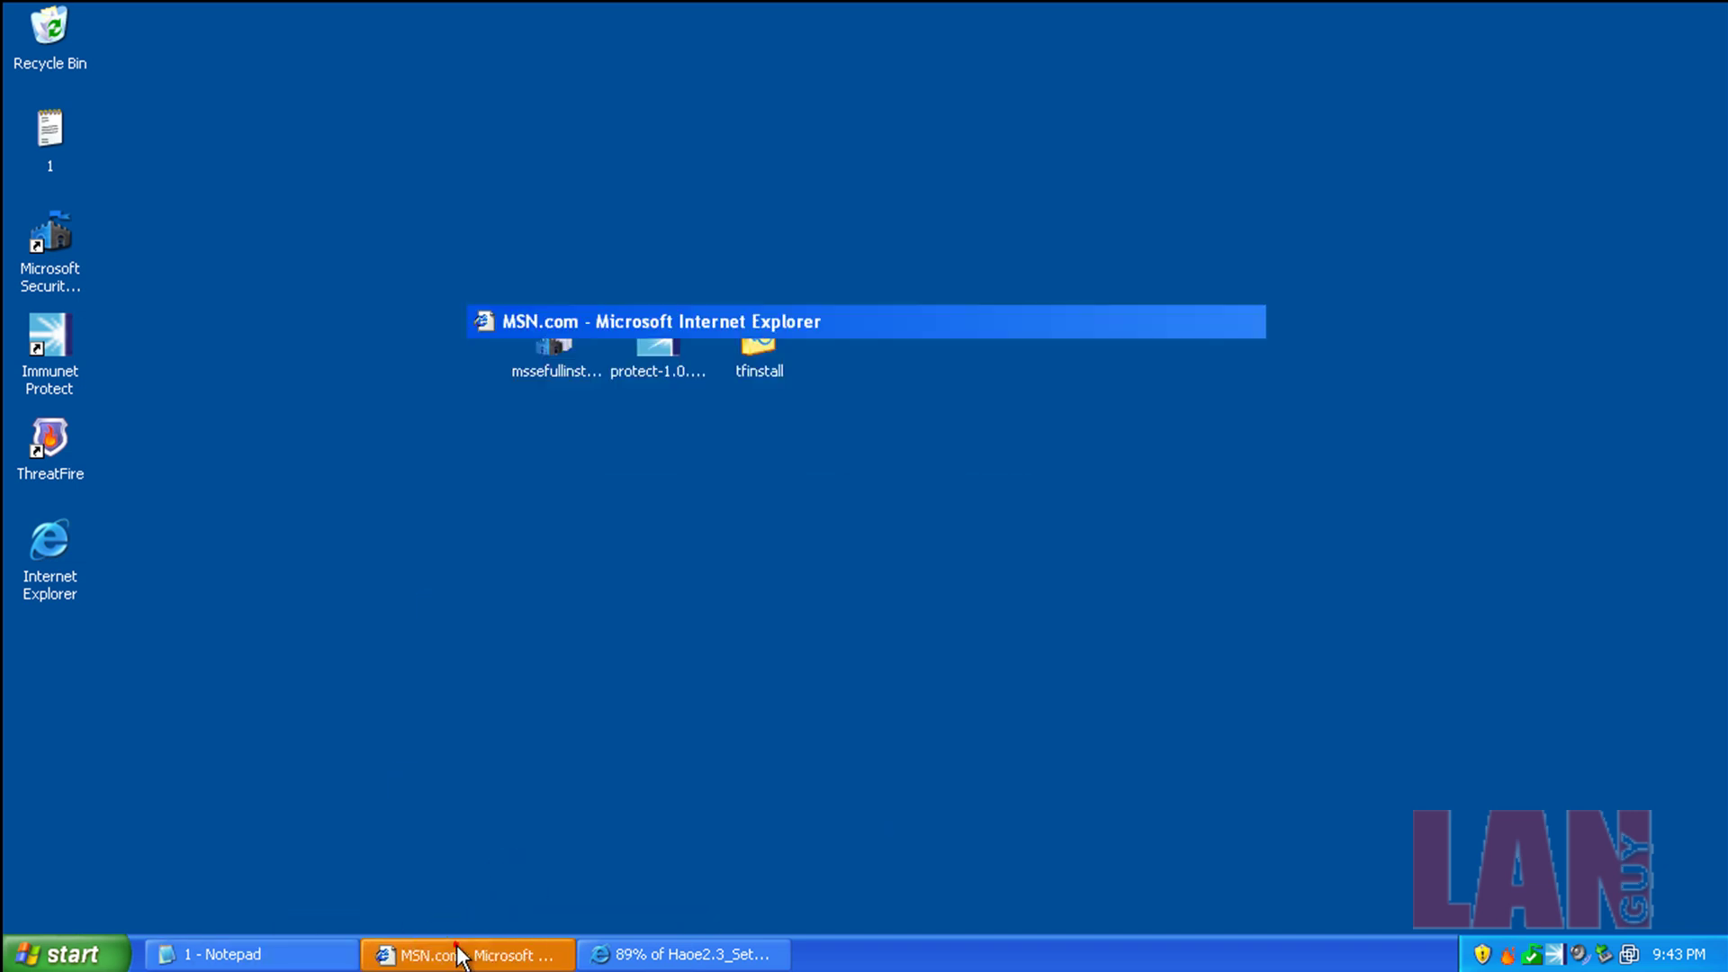
click(252, 954)
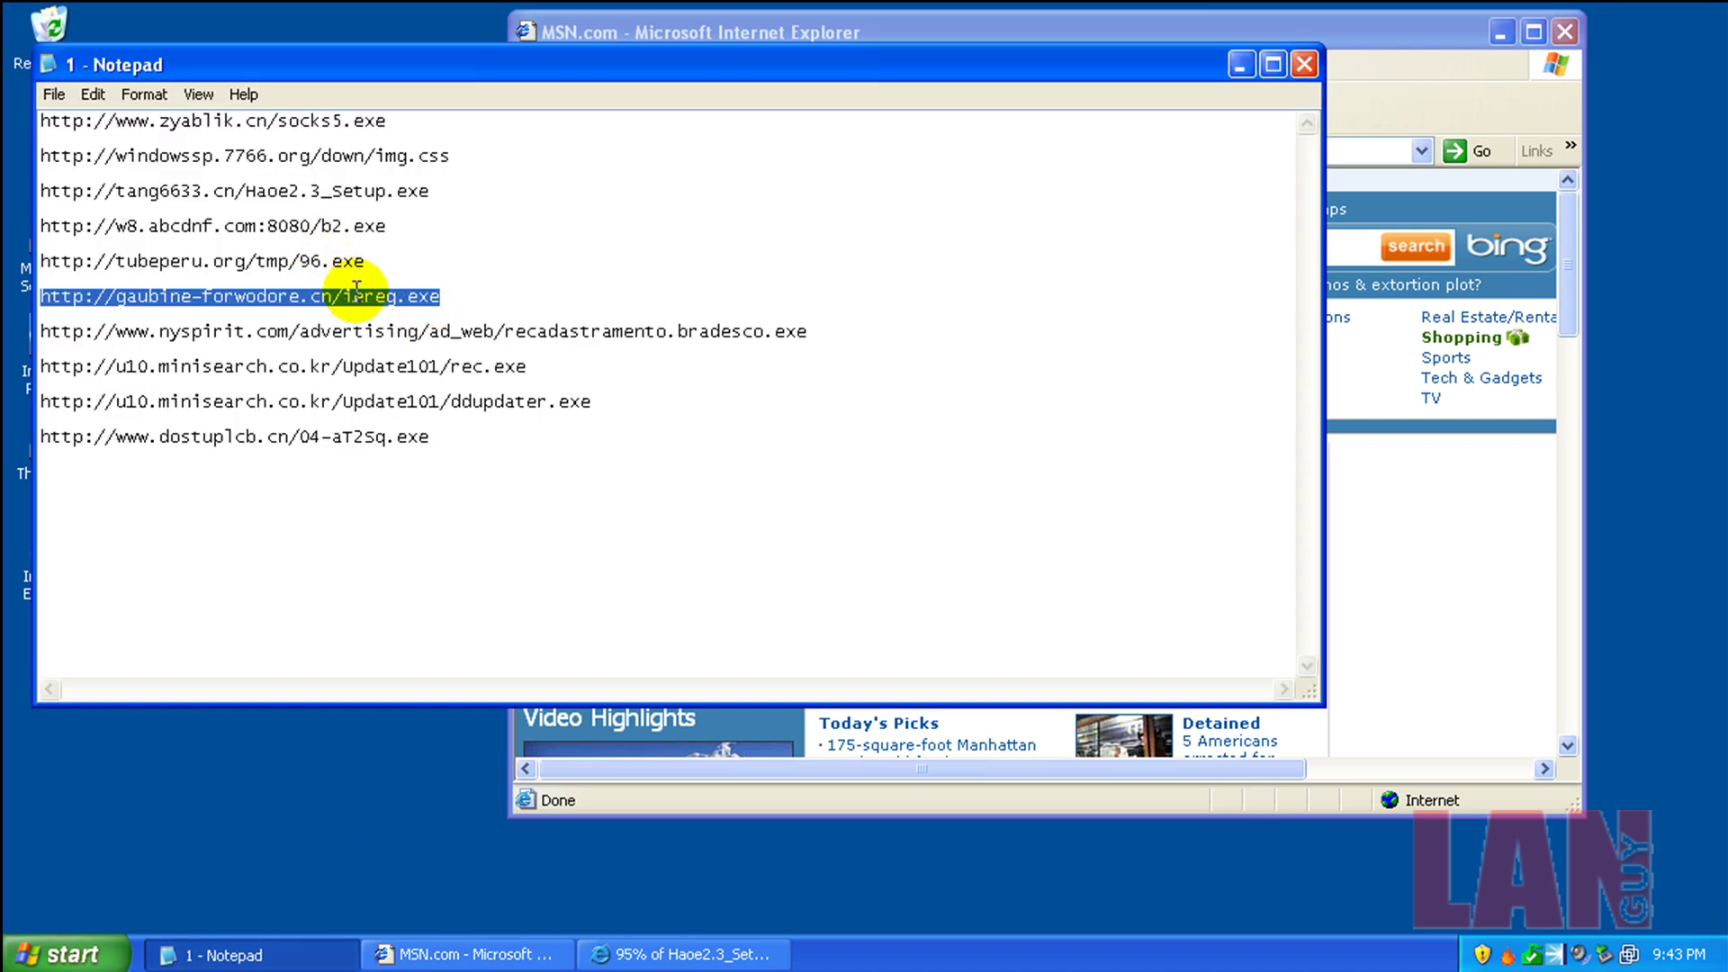
- Copy the gaubine iereg.exe URL from the notes and load it in Internet Explorer
right_click(355, 295)
click(401, 366)
click(698, 33)
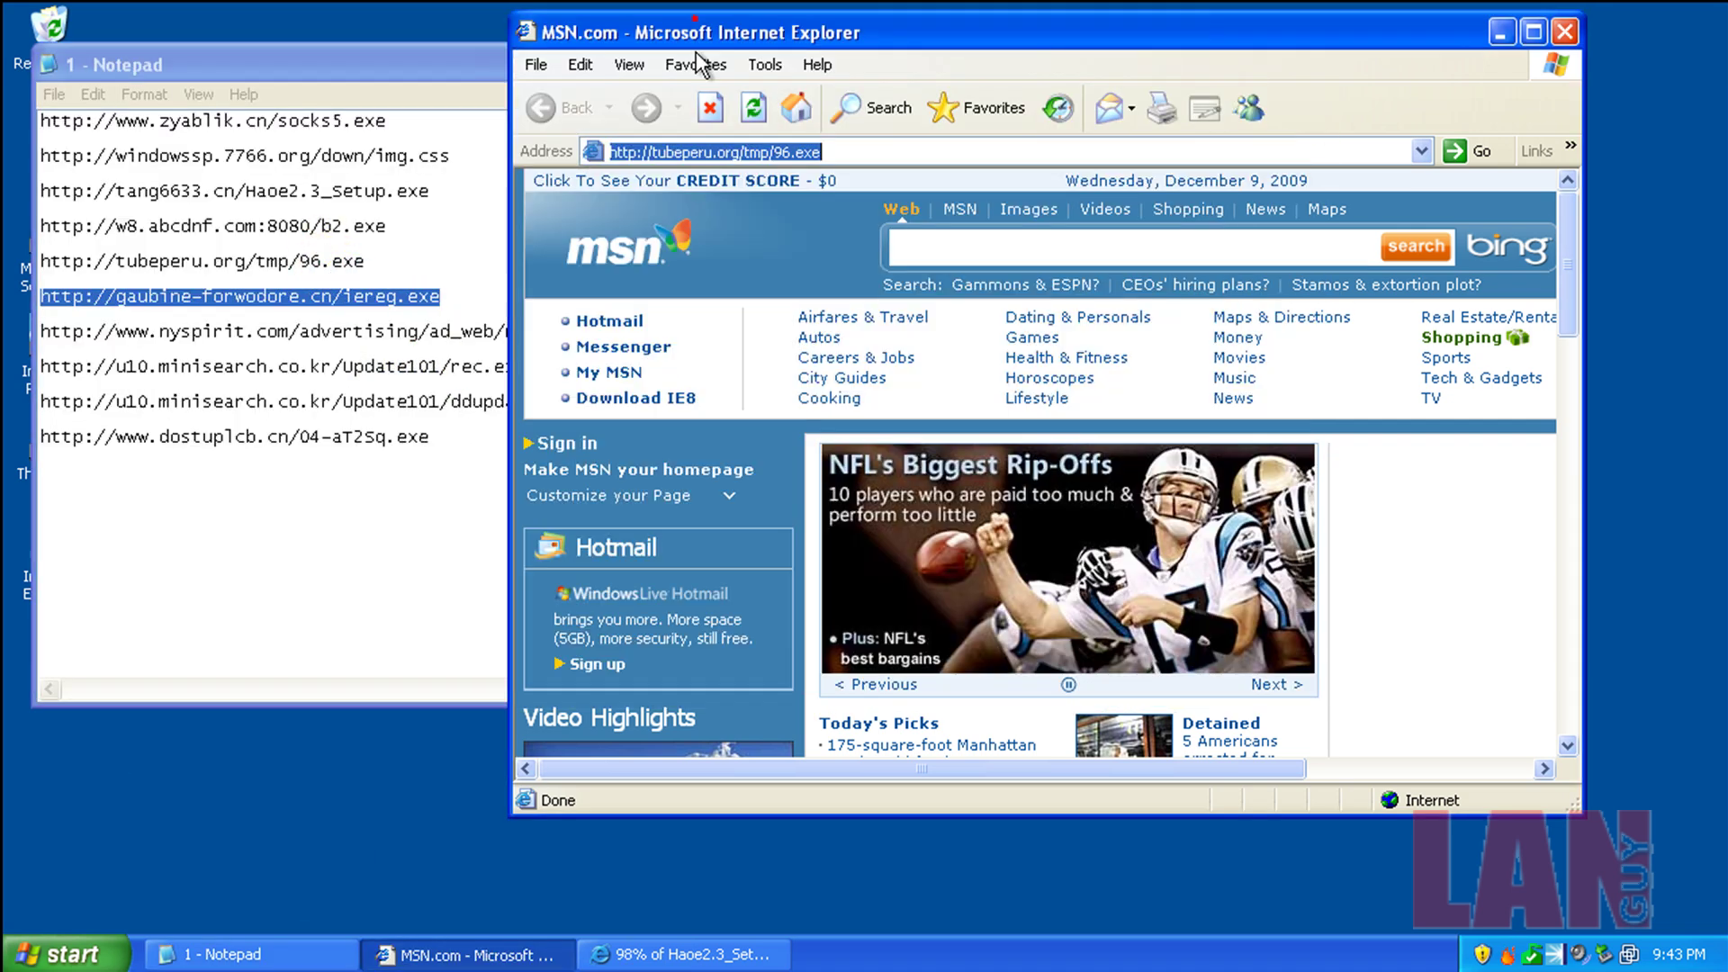
right_click(756, 152)
click(810, 250)
key(Return)
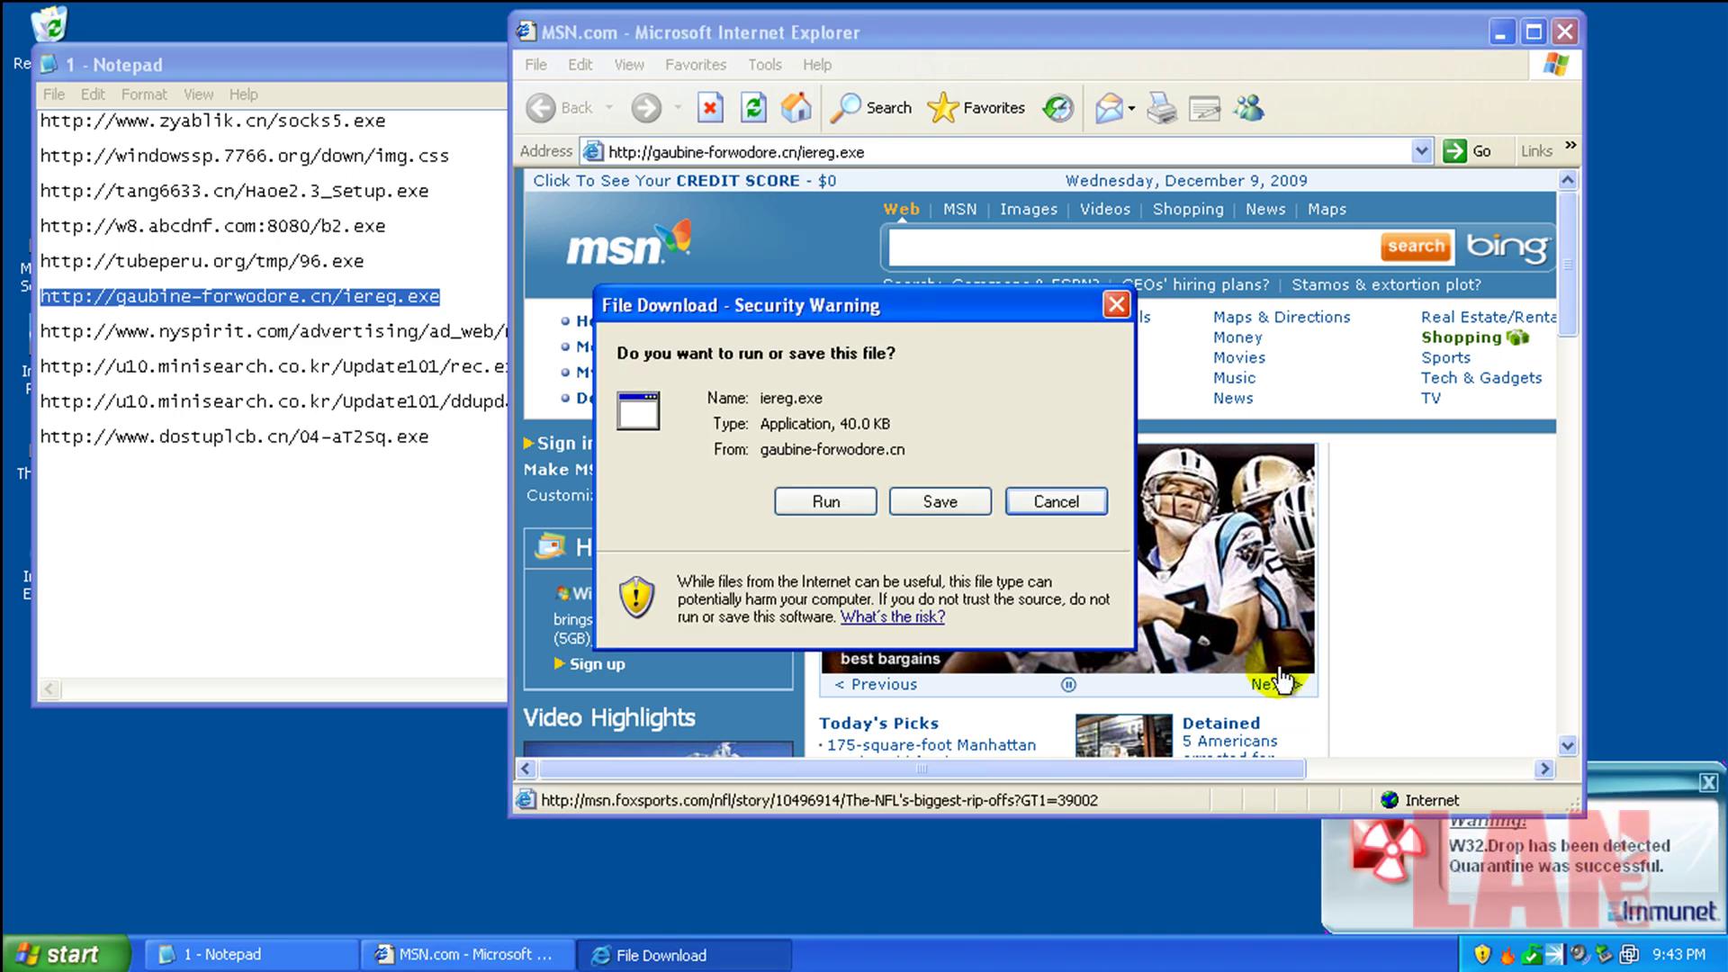
- Run iereg.exe despite the unknown publisher and have ThreatFire kill and quarantine the threat
click(861, 520)
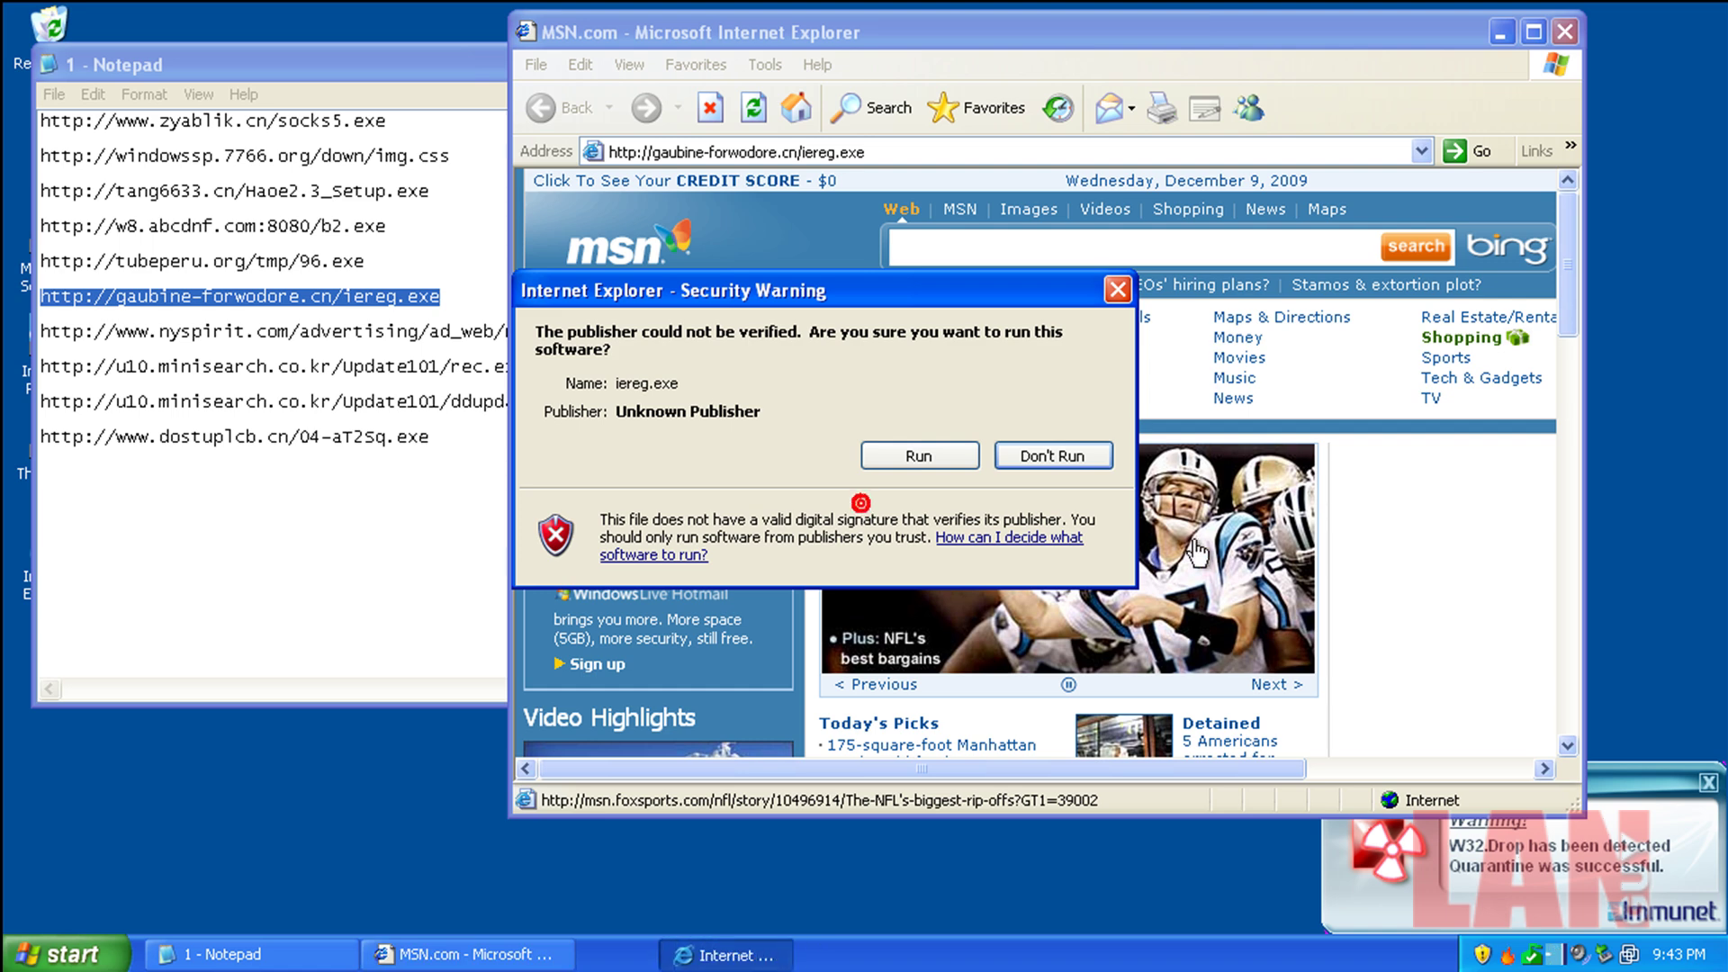
click(969, 455)
click(731, 712)
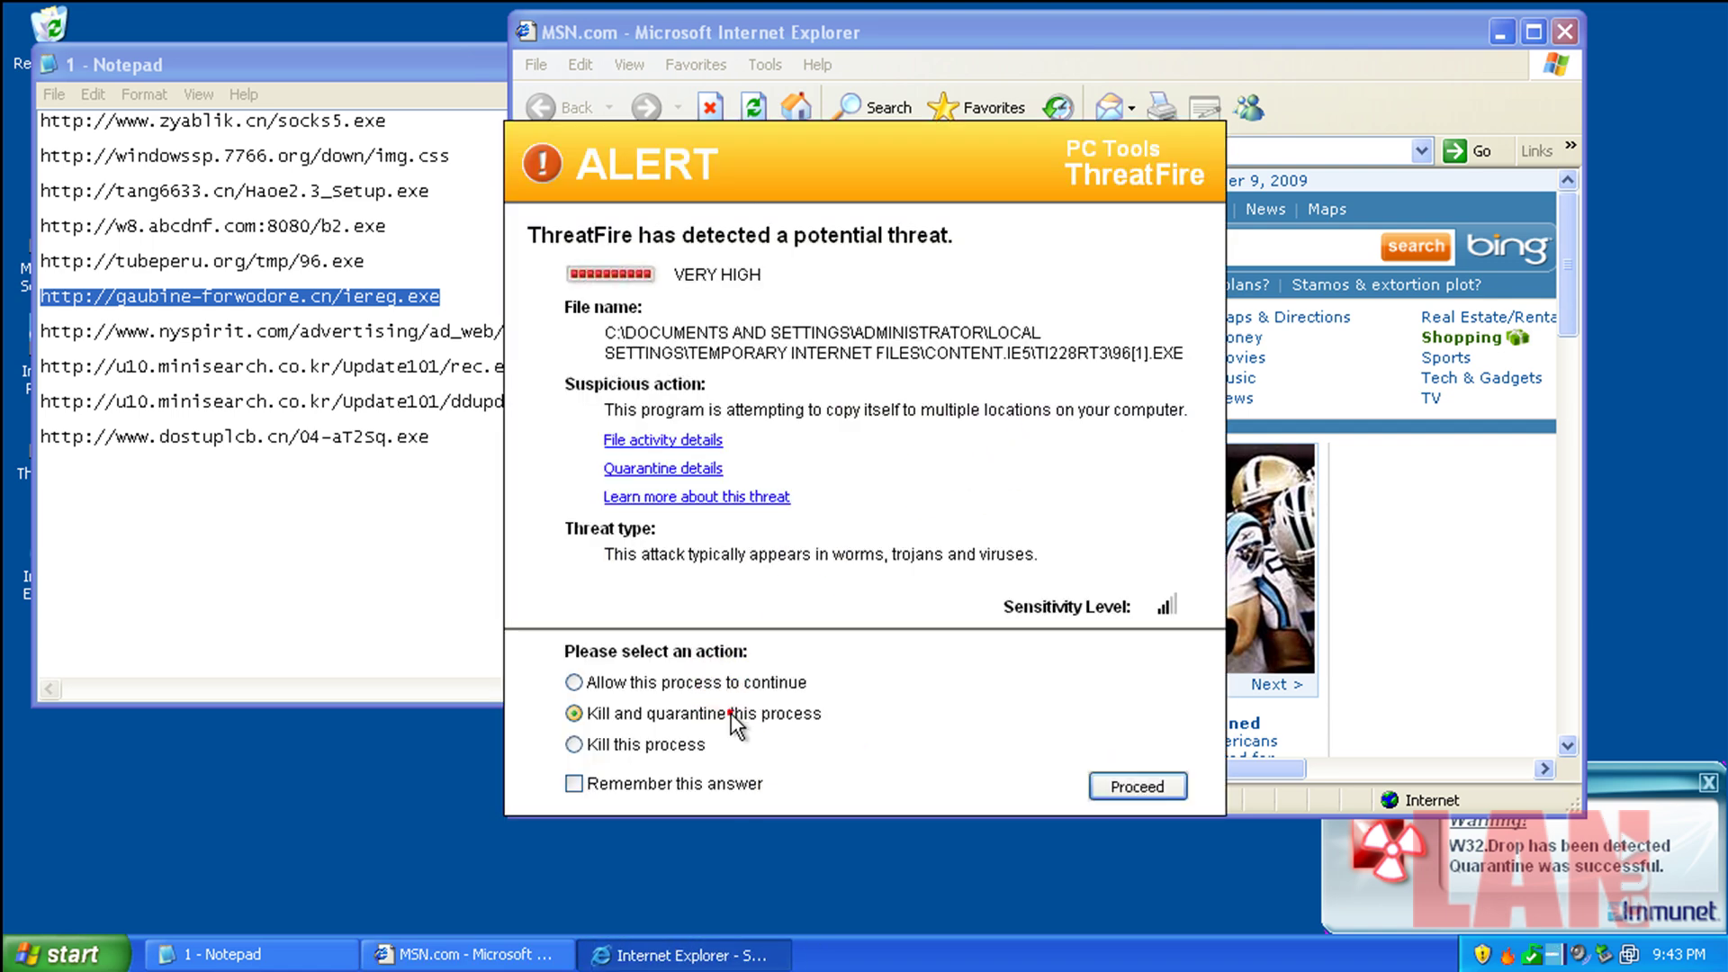
click(1140, 786)
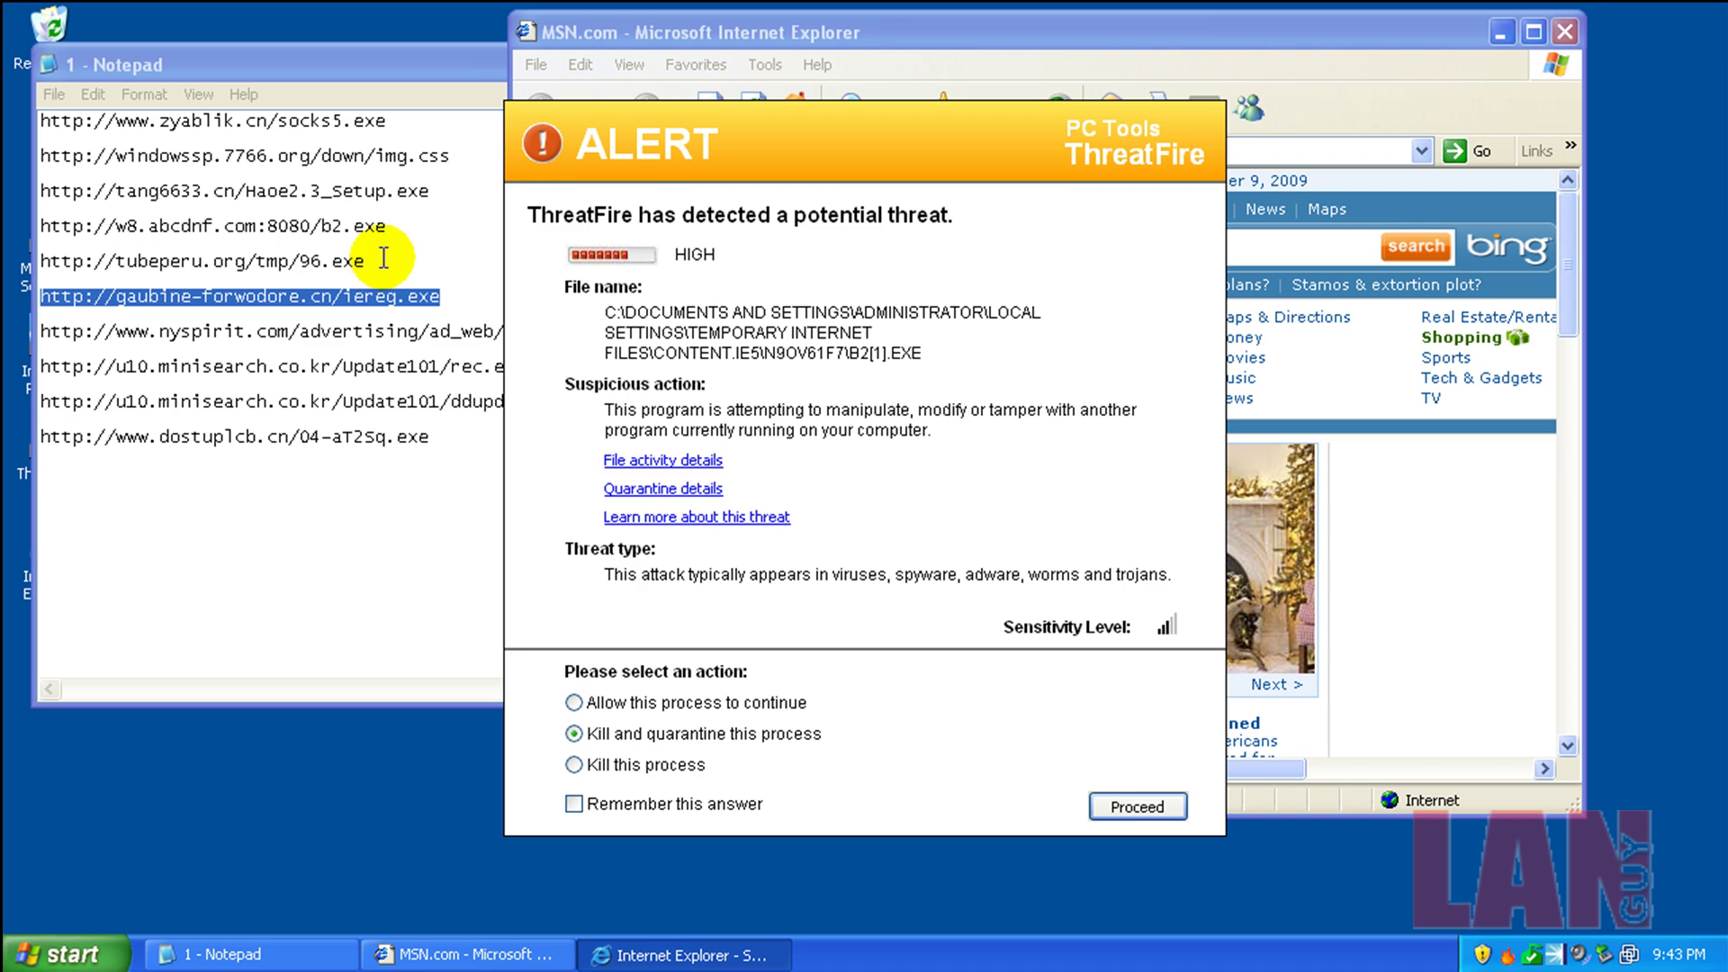
click(1136, 805)
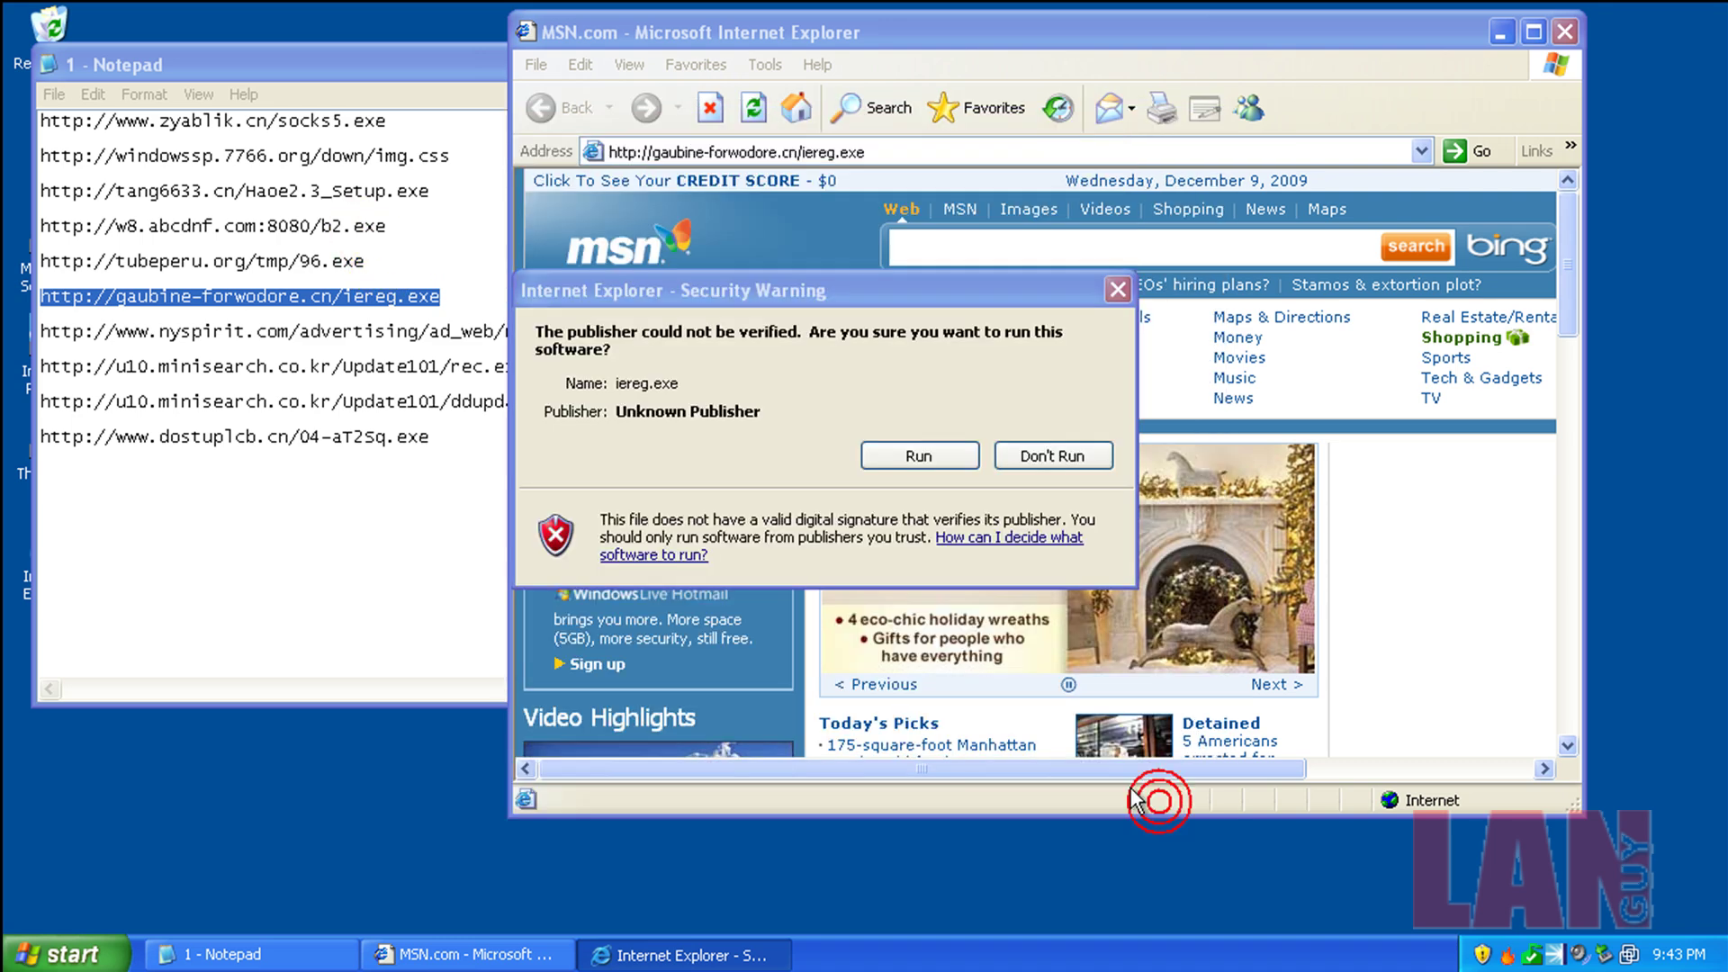
- Run iereg.exe, then put the nyspirit recadastramento.bradesco.exe URL into the browser's address bar
click(905, 455)
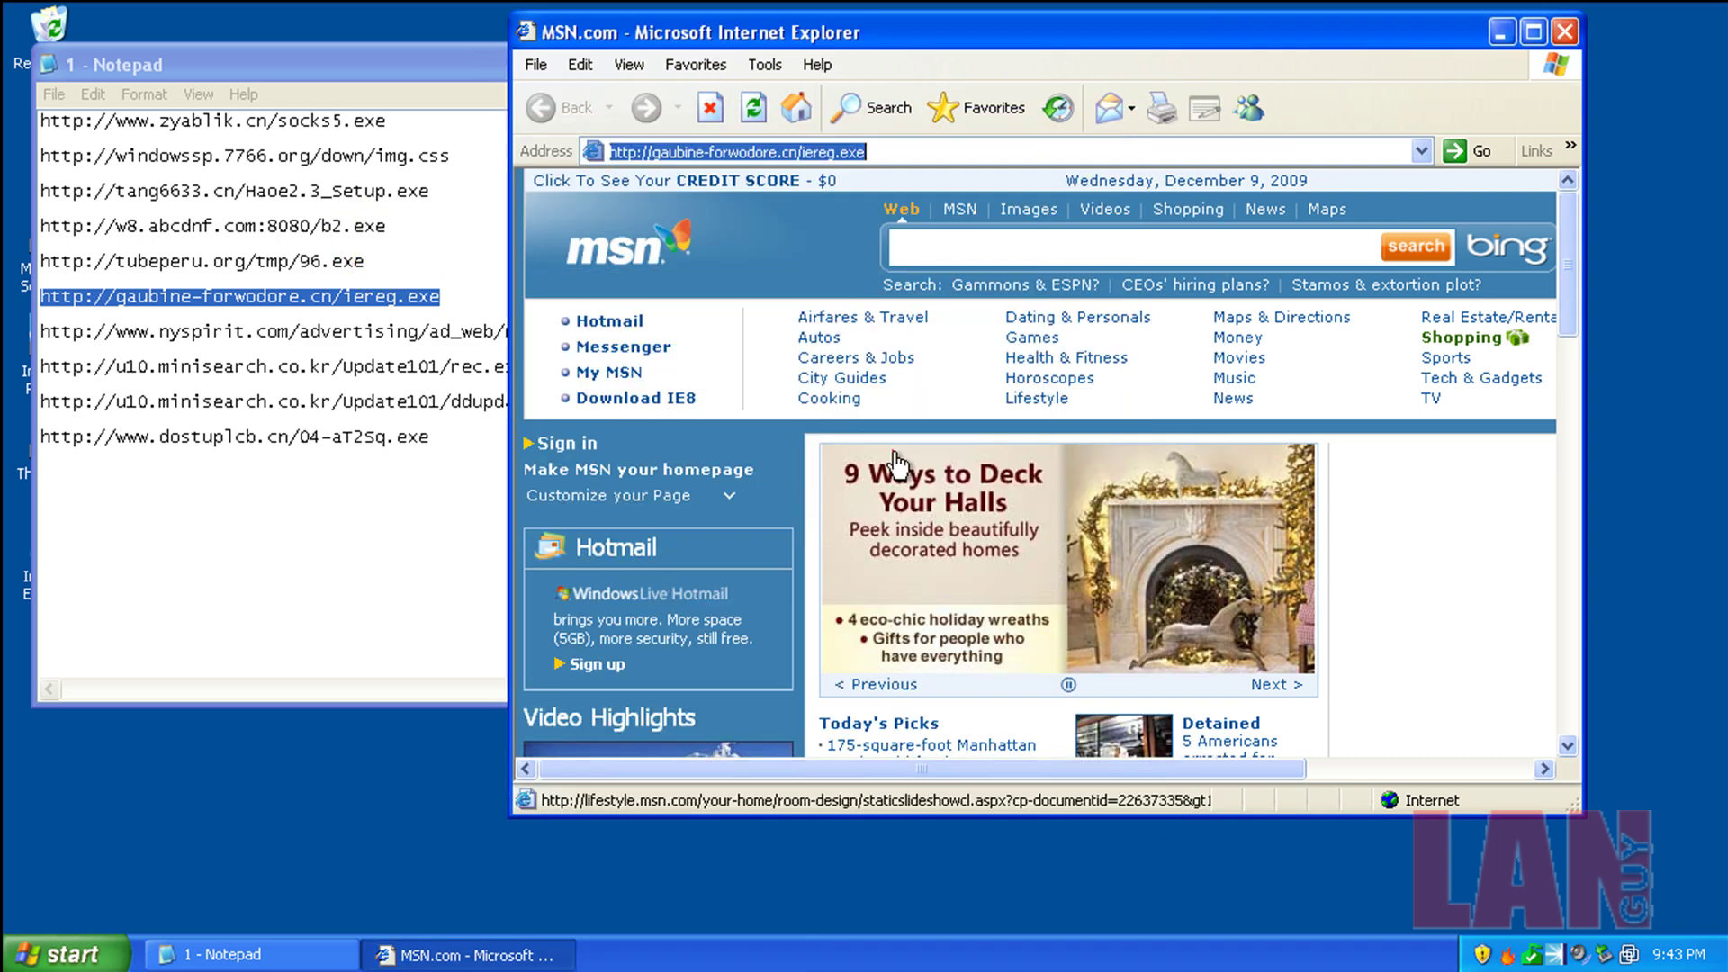
triple_click(435, 331)
right_click(438, 331)
click(511, 398)
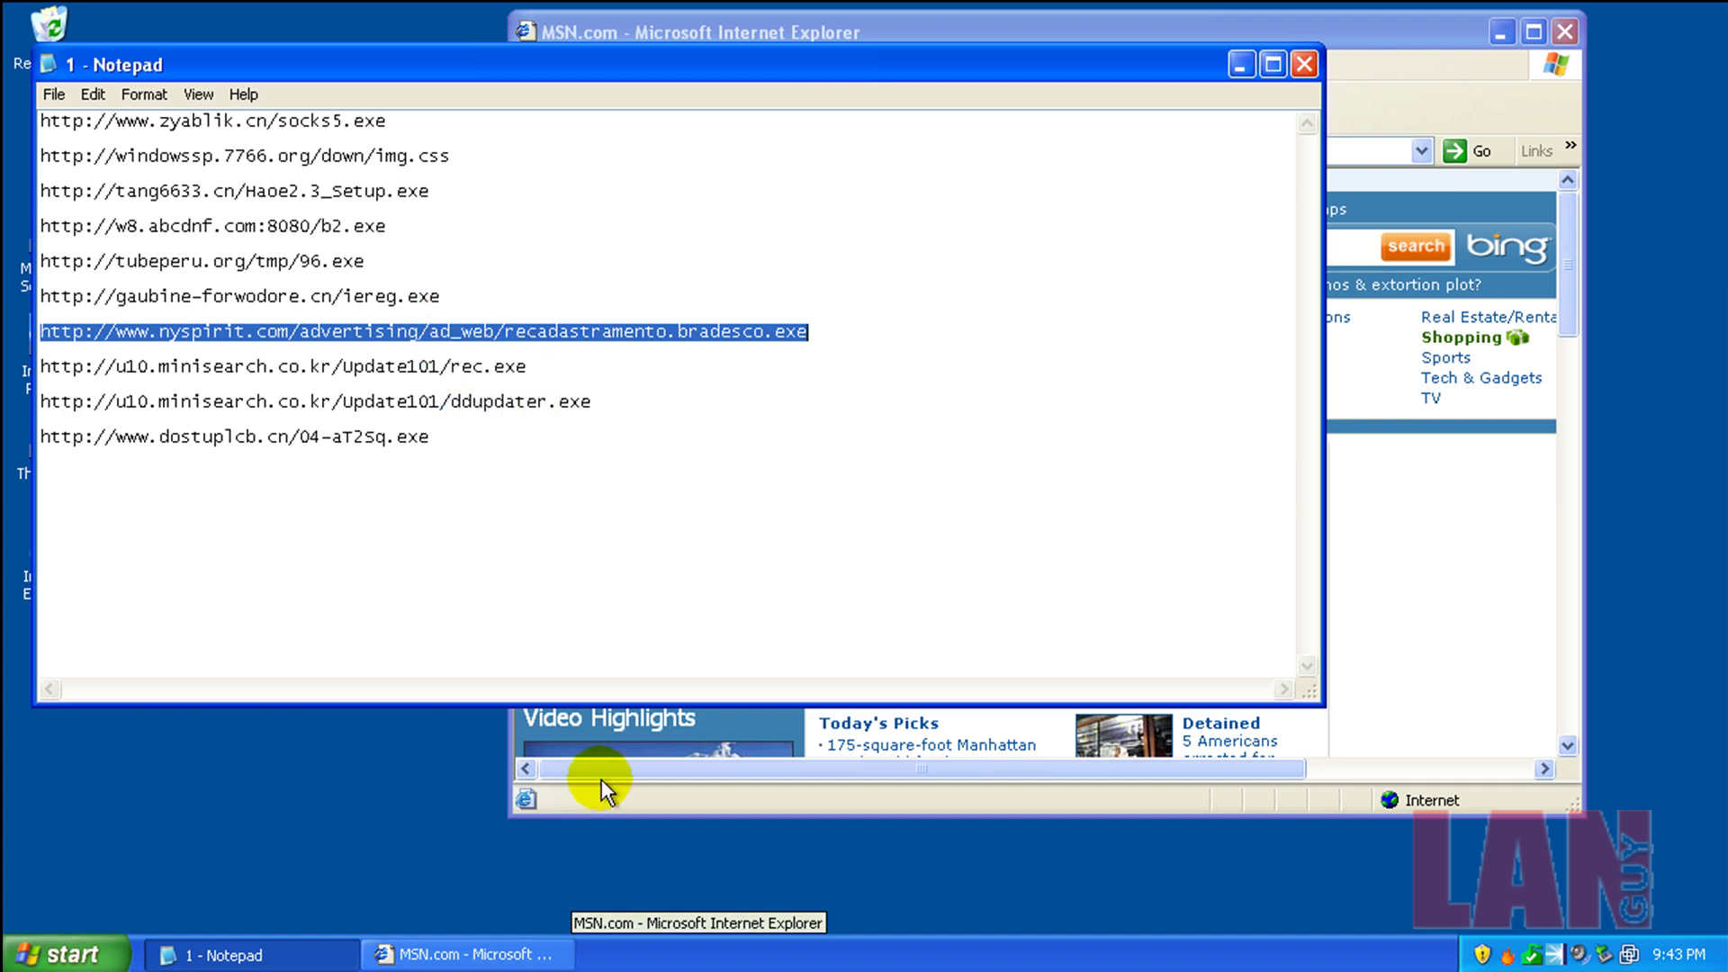
click(601, 780)
click(711, 151)
right_click(711, 146)
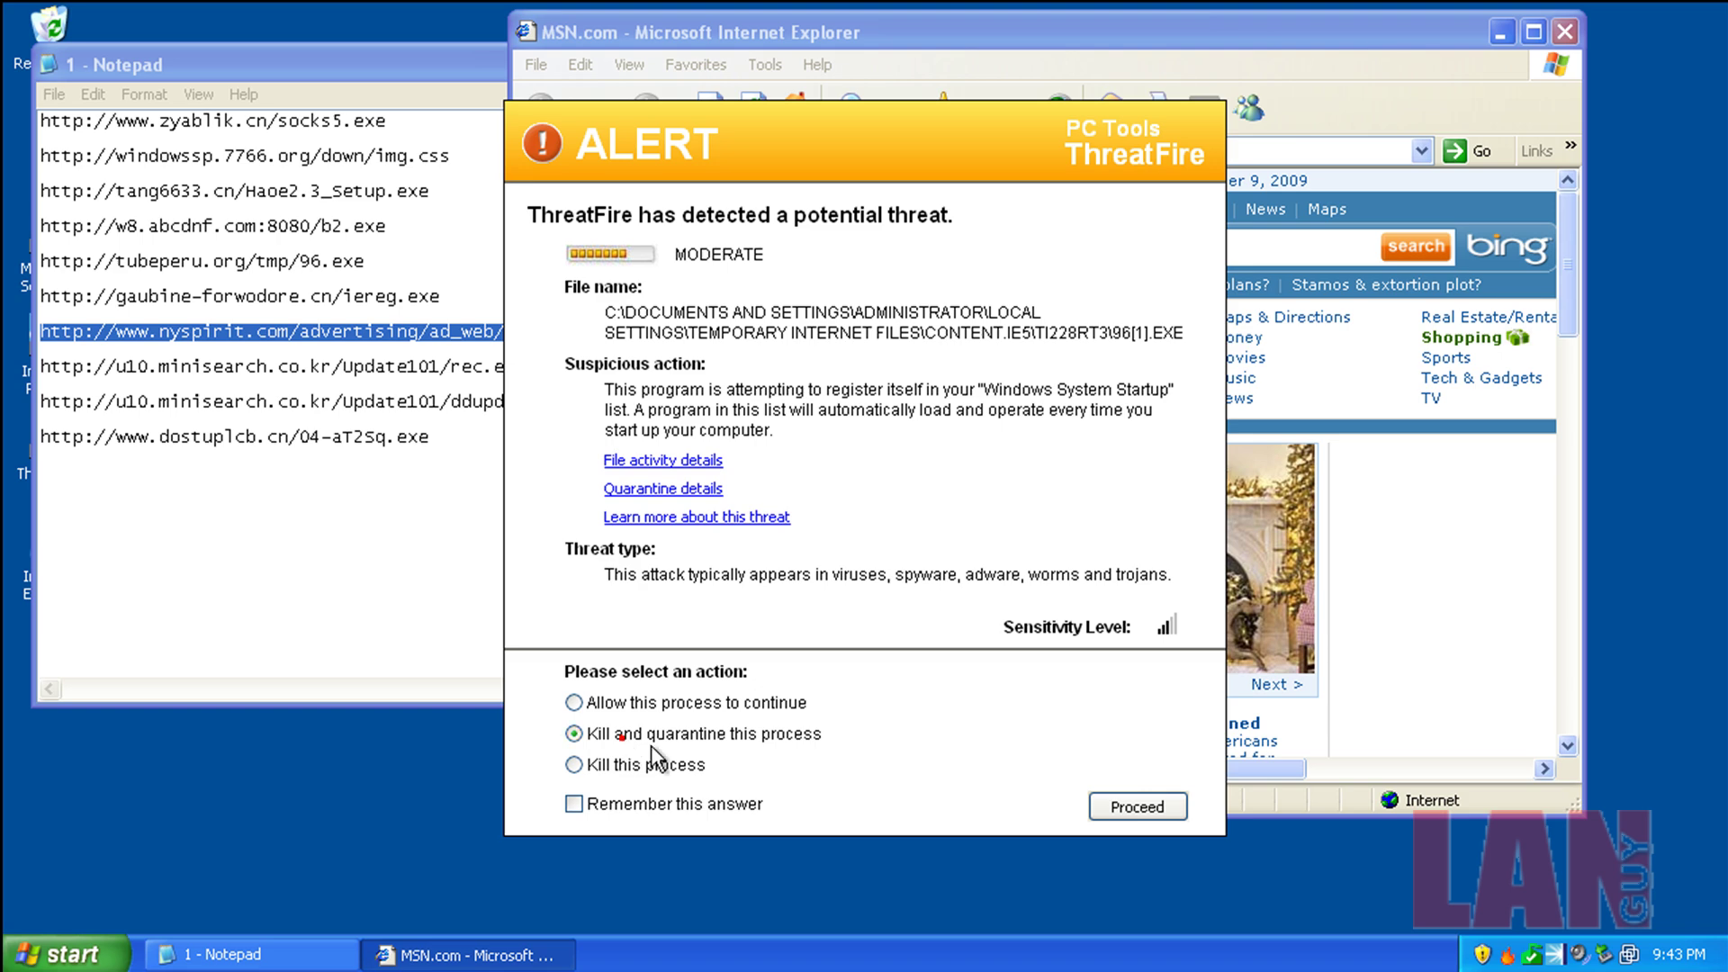
- Kill and quarantine both ThreatFire threats with Remember ticked, dismissing the crash report unsent
click(684, 803)
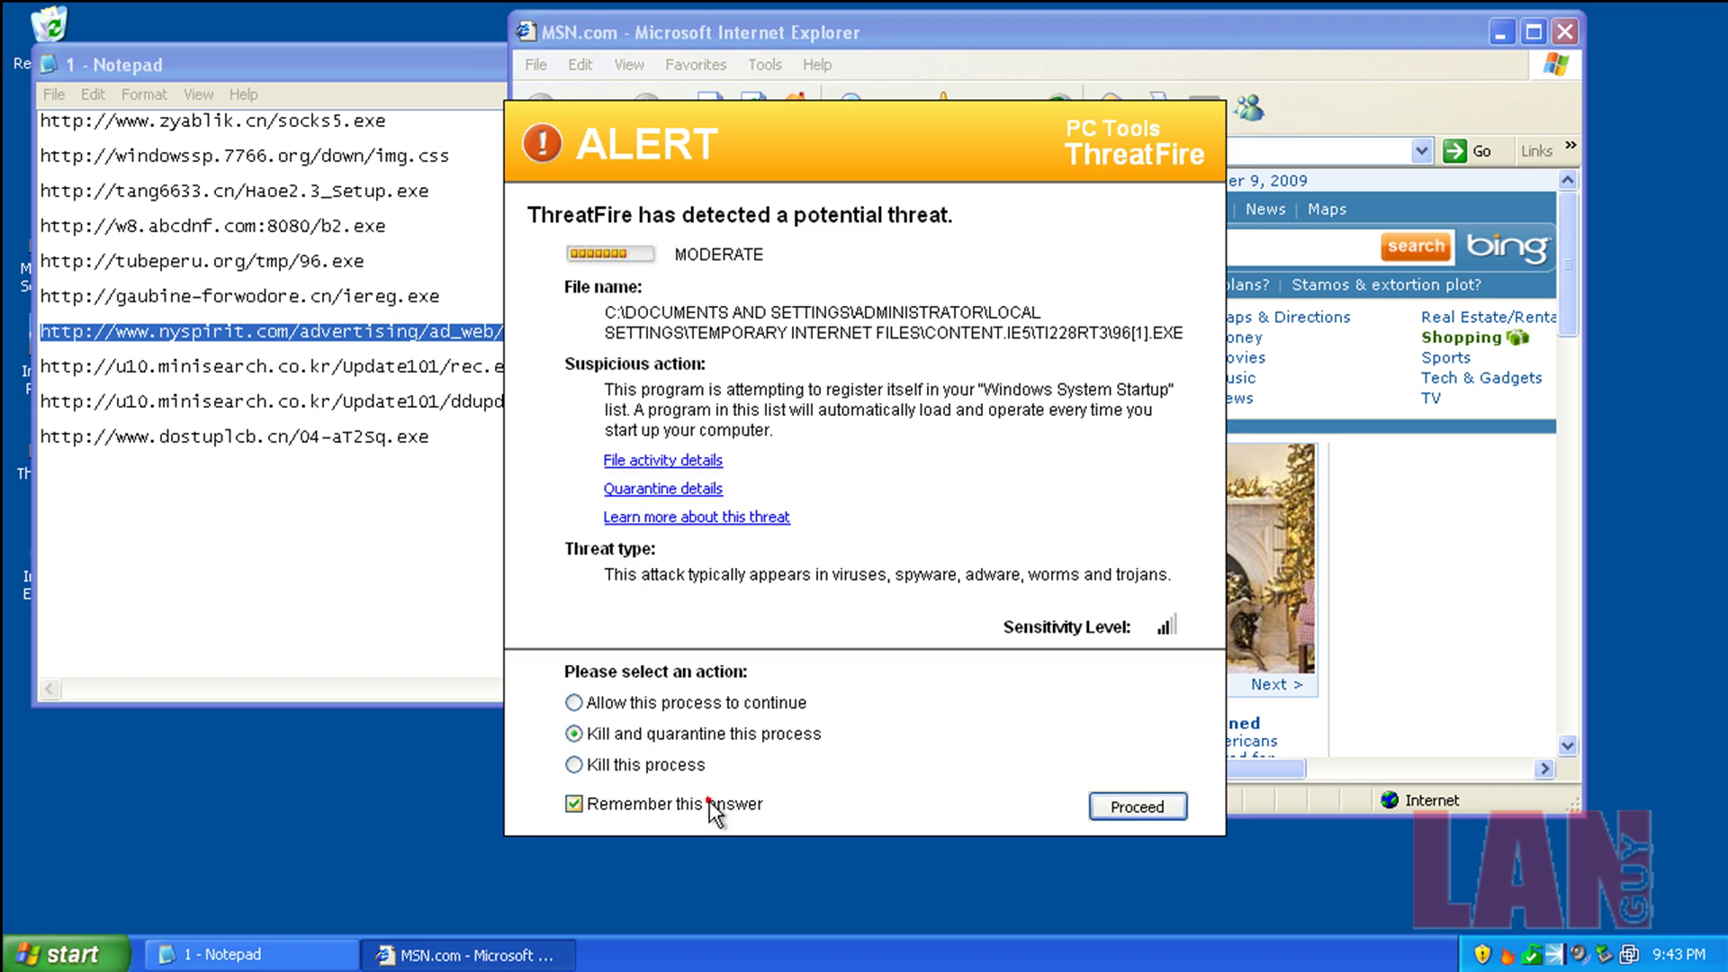
click(1134, 803)
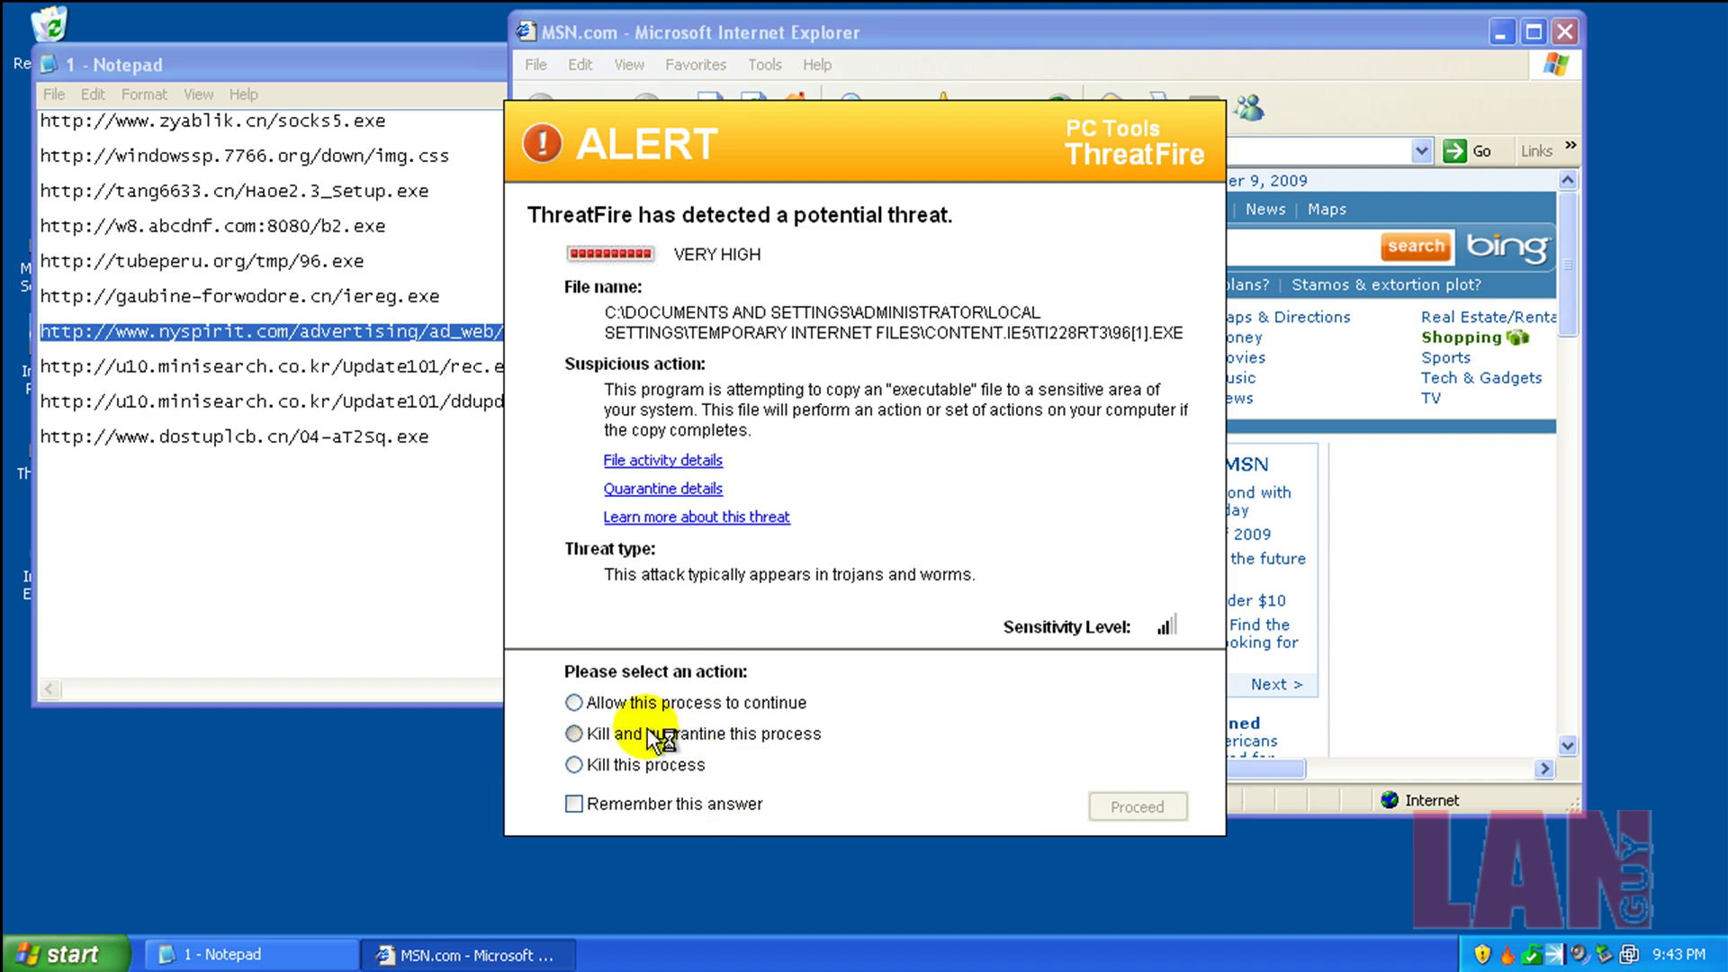
click(574, 733)
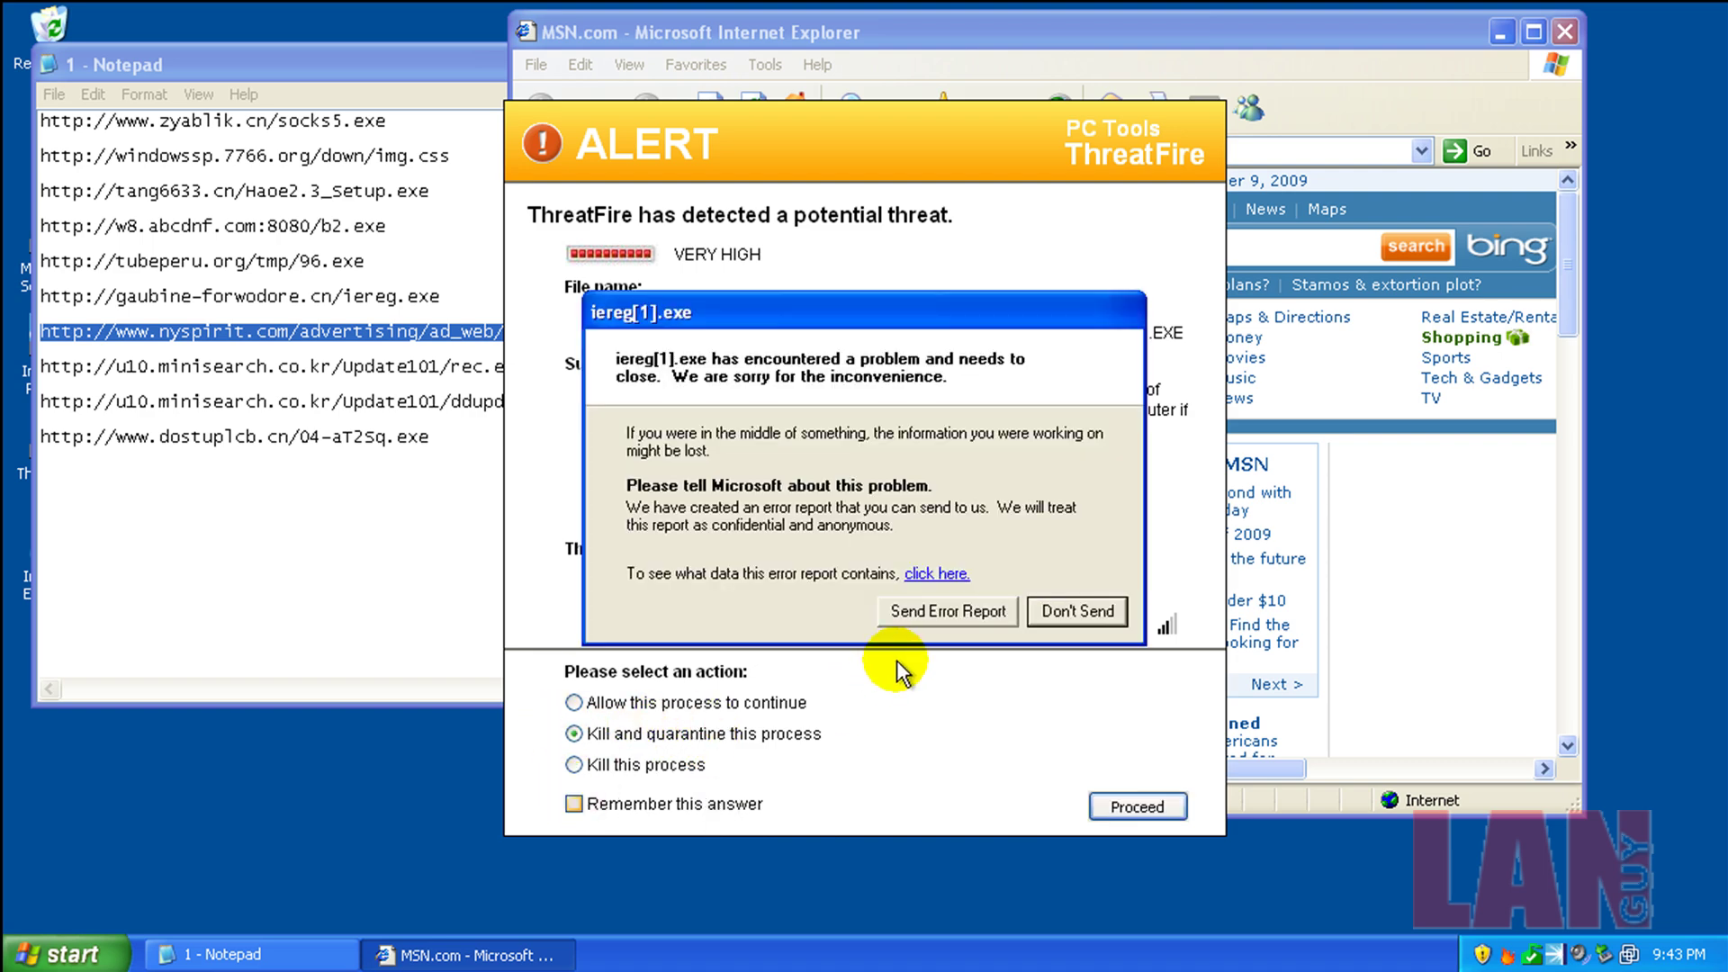
click(1071, 615)
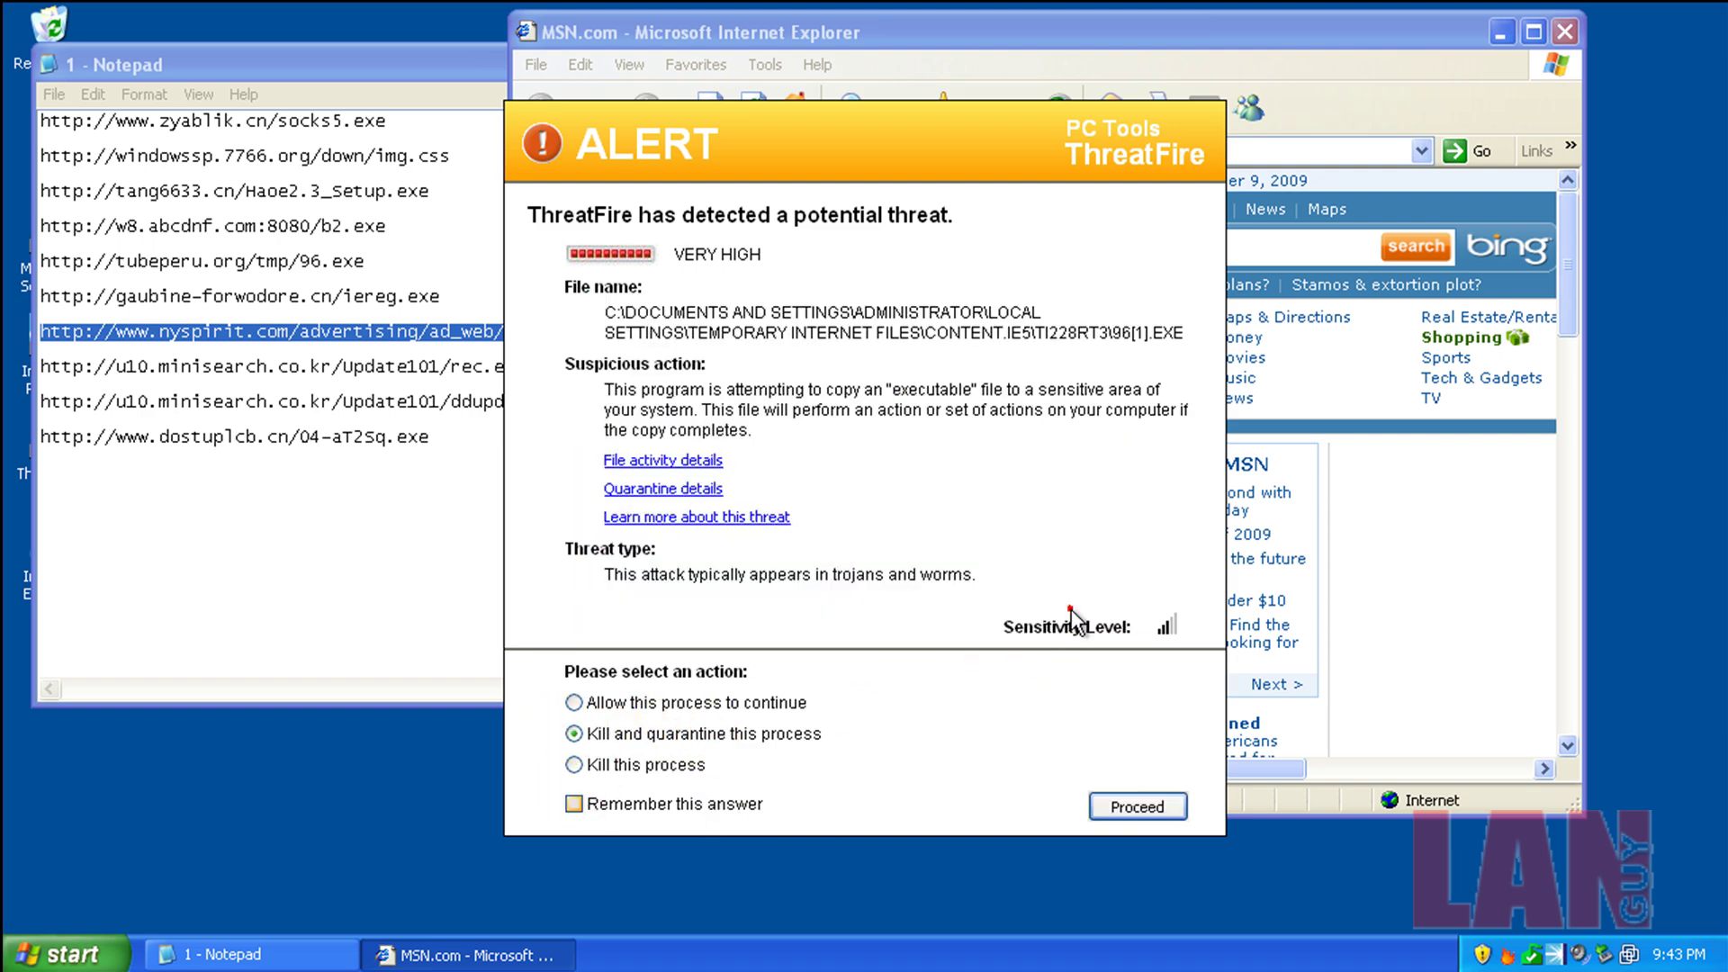
click(574, 803)
click(1177, 801)
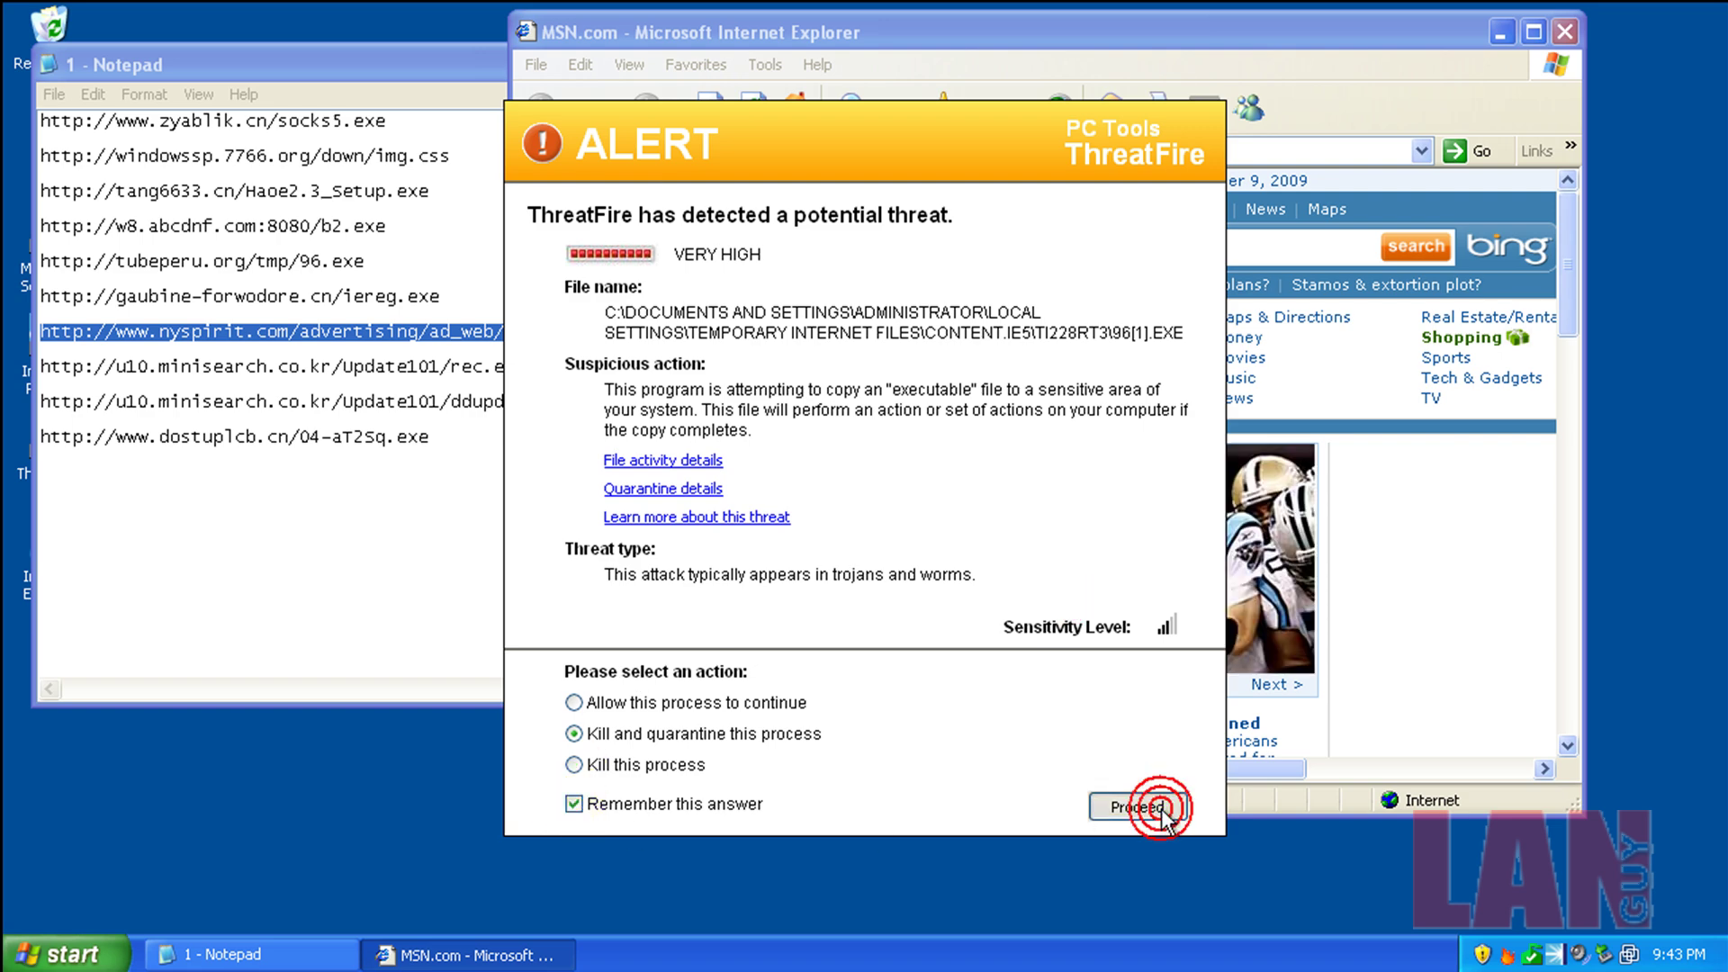
click(1161, 807)
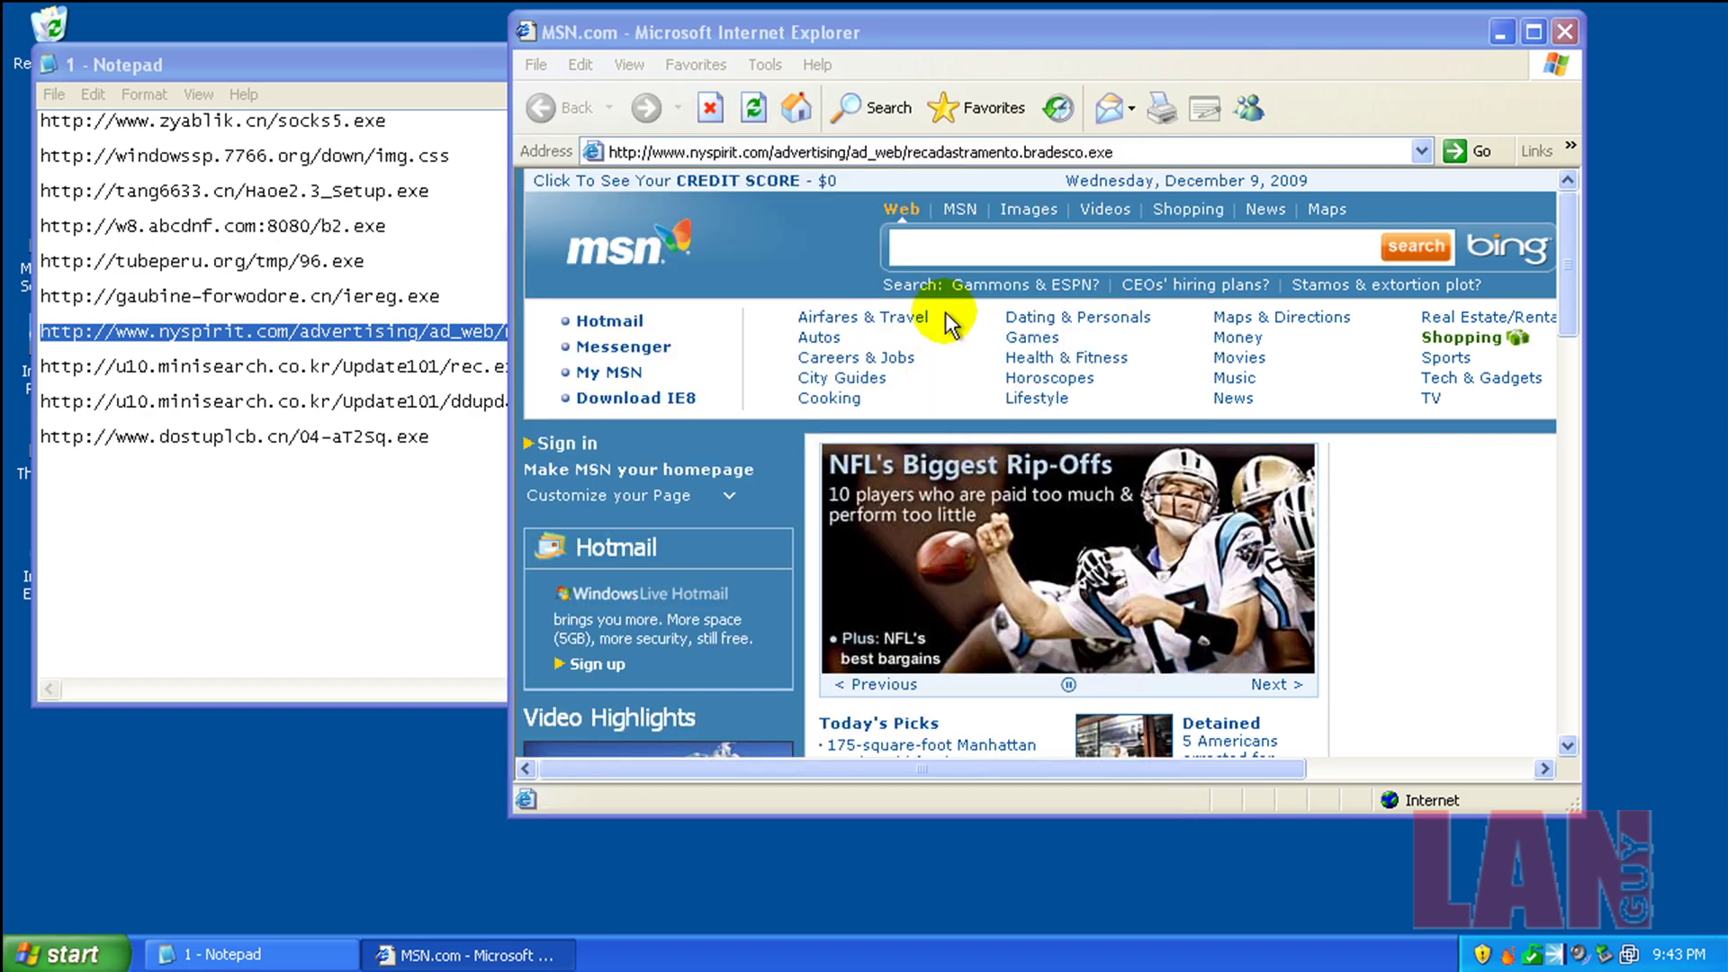
right_click(664, 959)
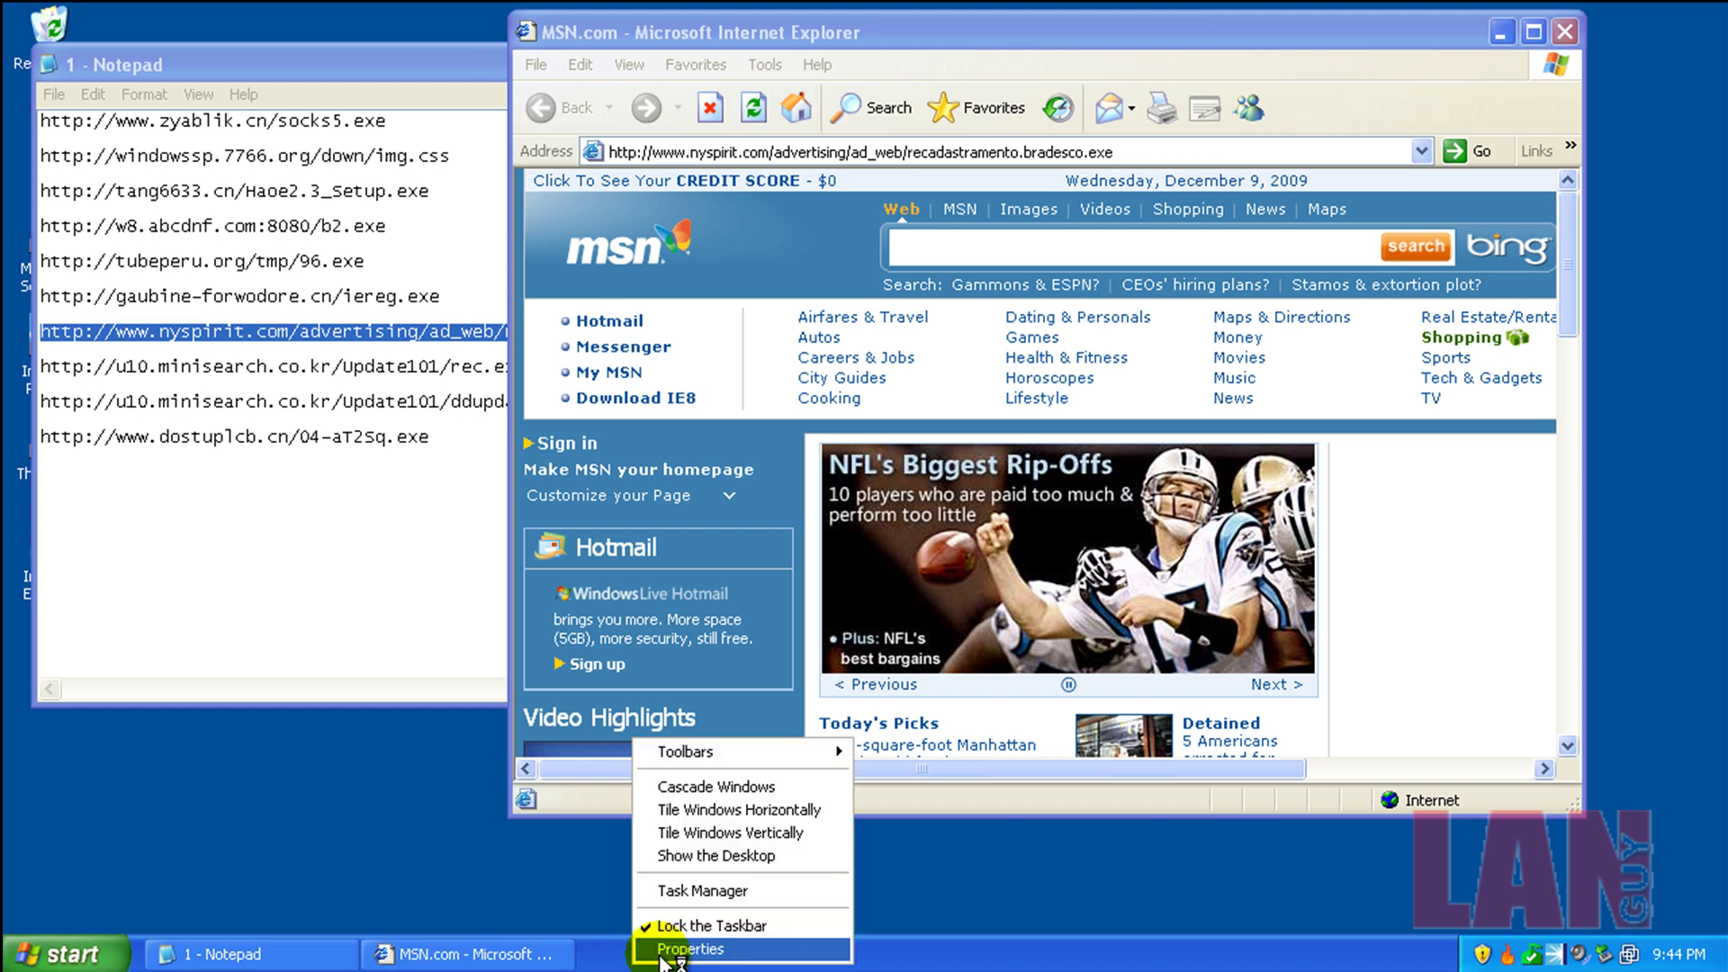
click(720, 889)
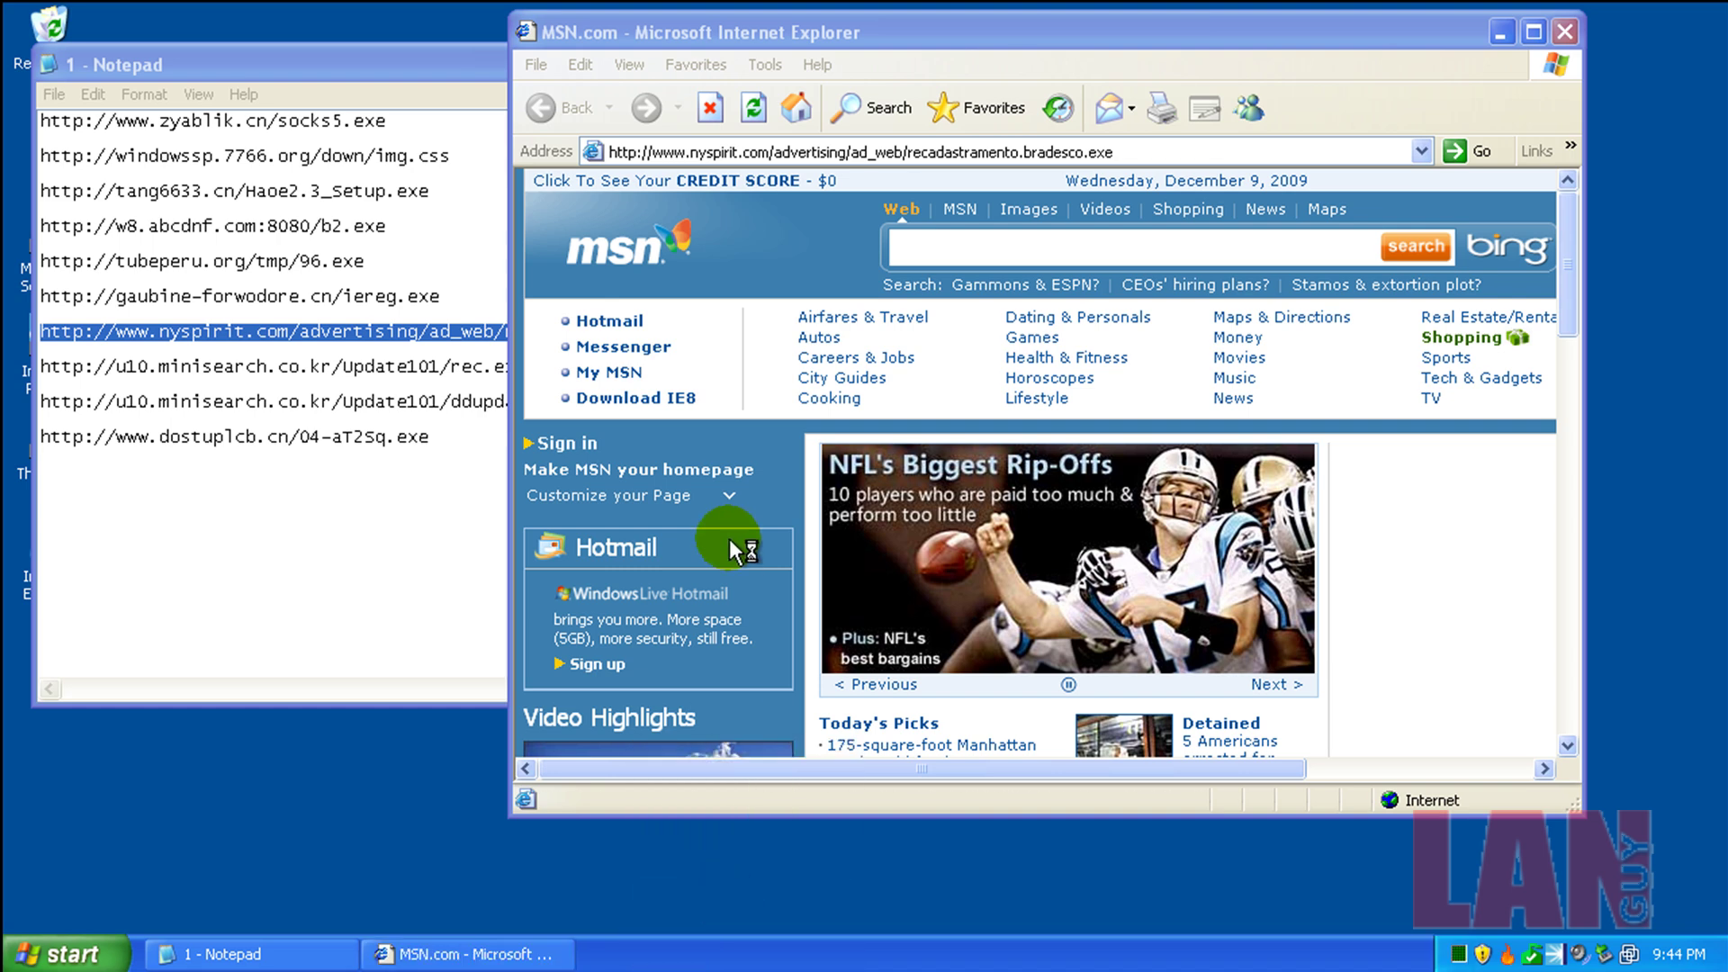
click(150, 108)
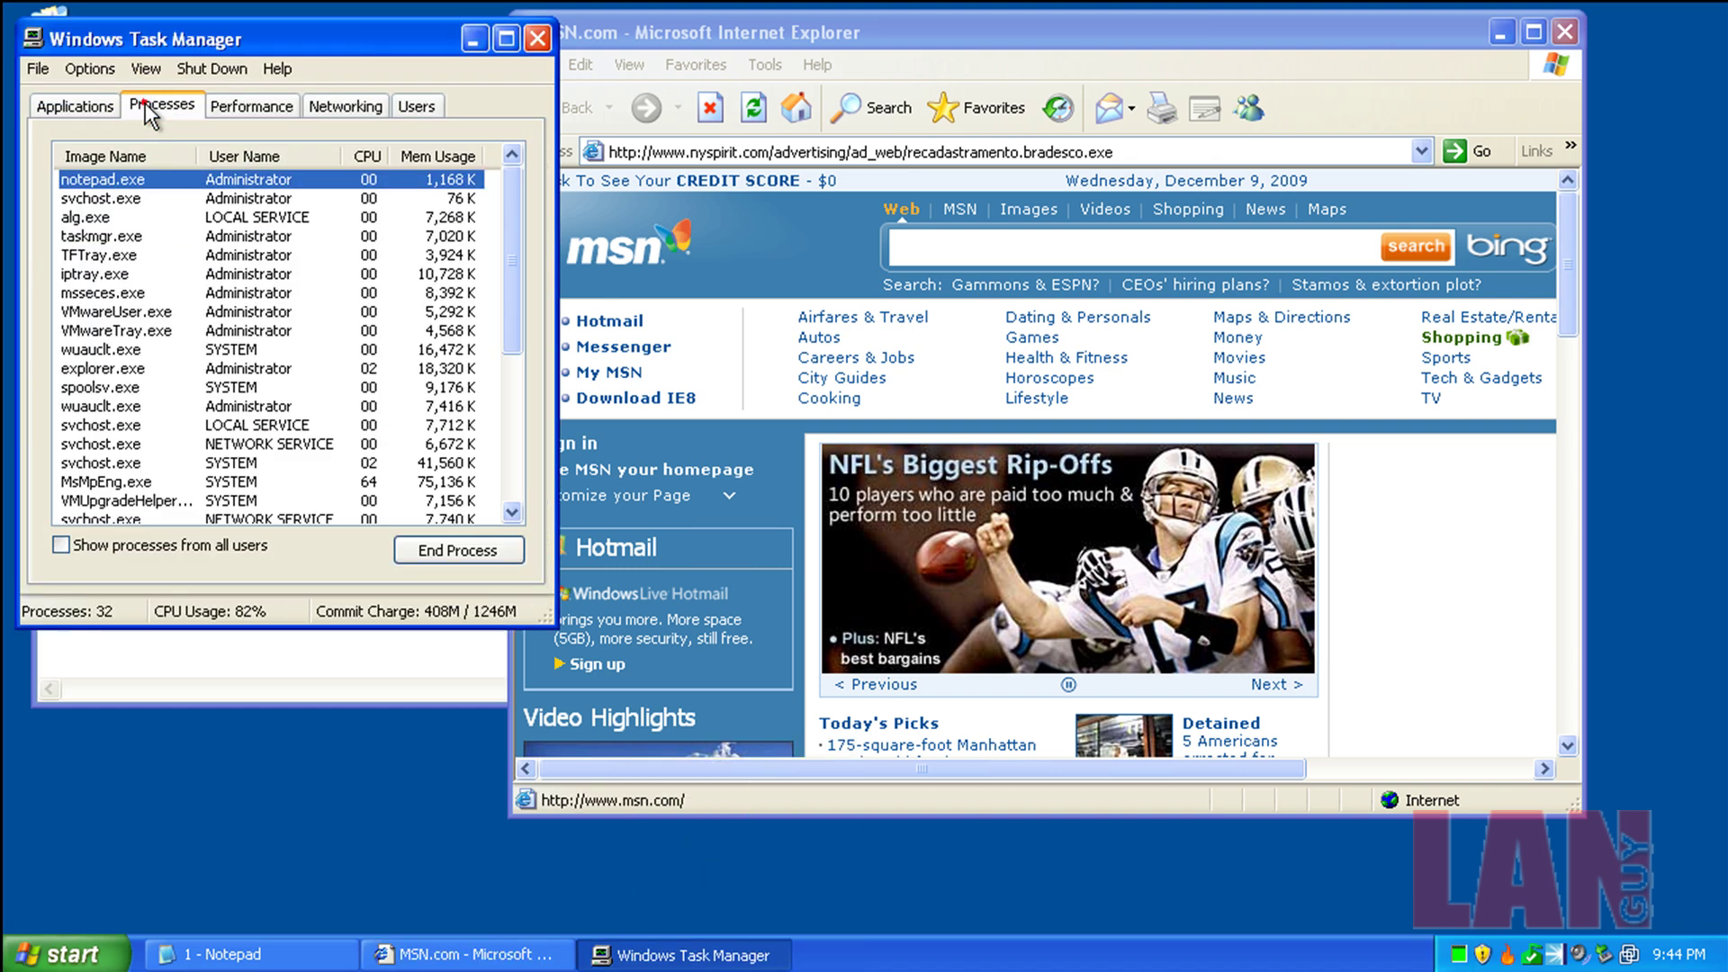
click(153, 153)
scroll(149, 236, down, 5)
scroll(148, 239, up, 5)
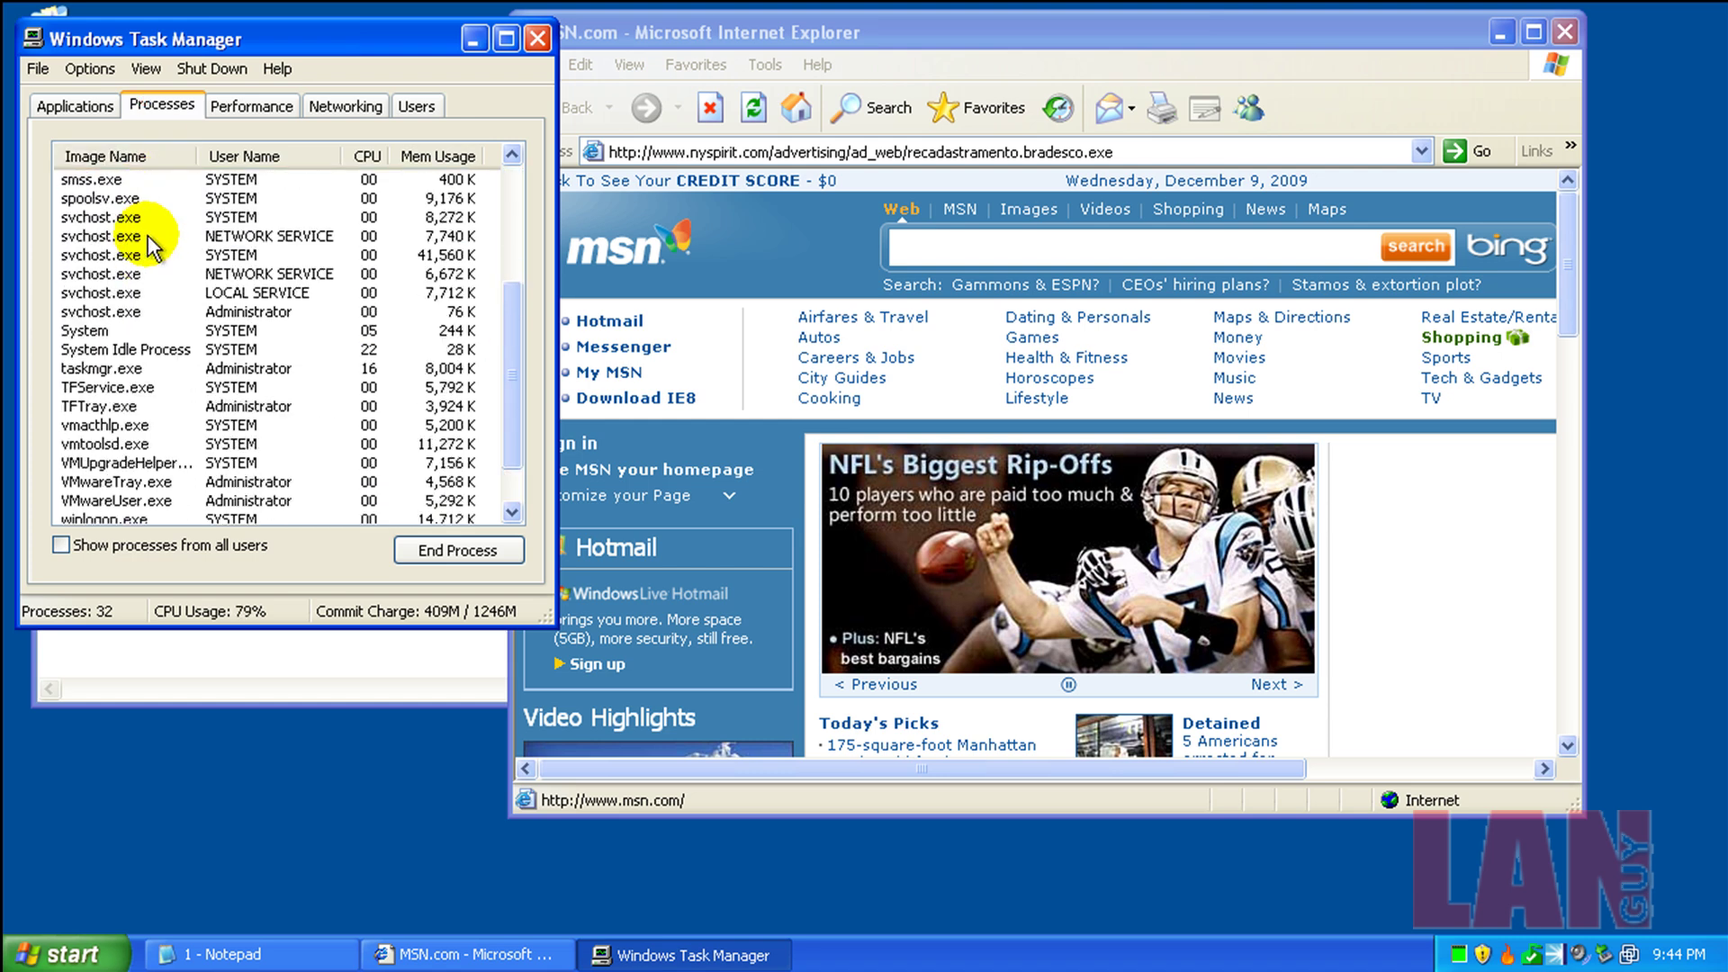
click(60, 545)
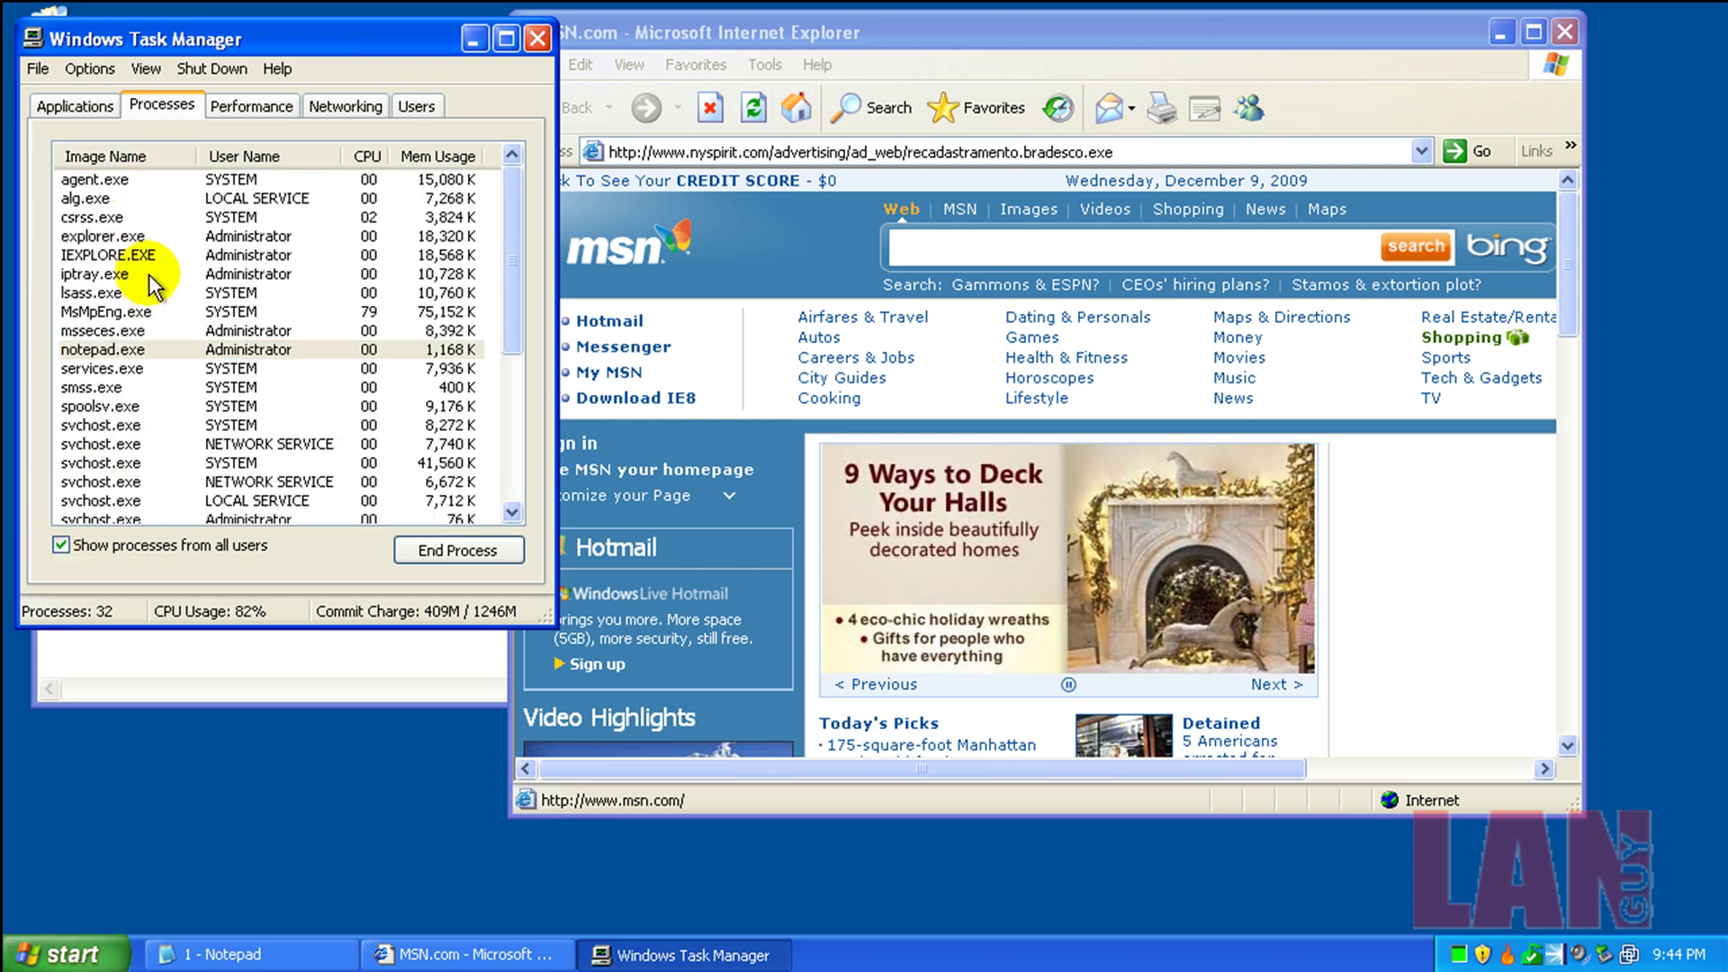
scroll(516, 239, down, 5)
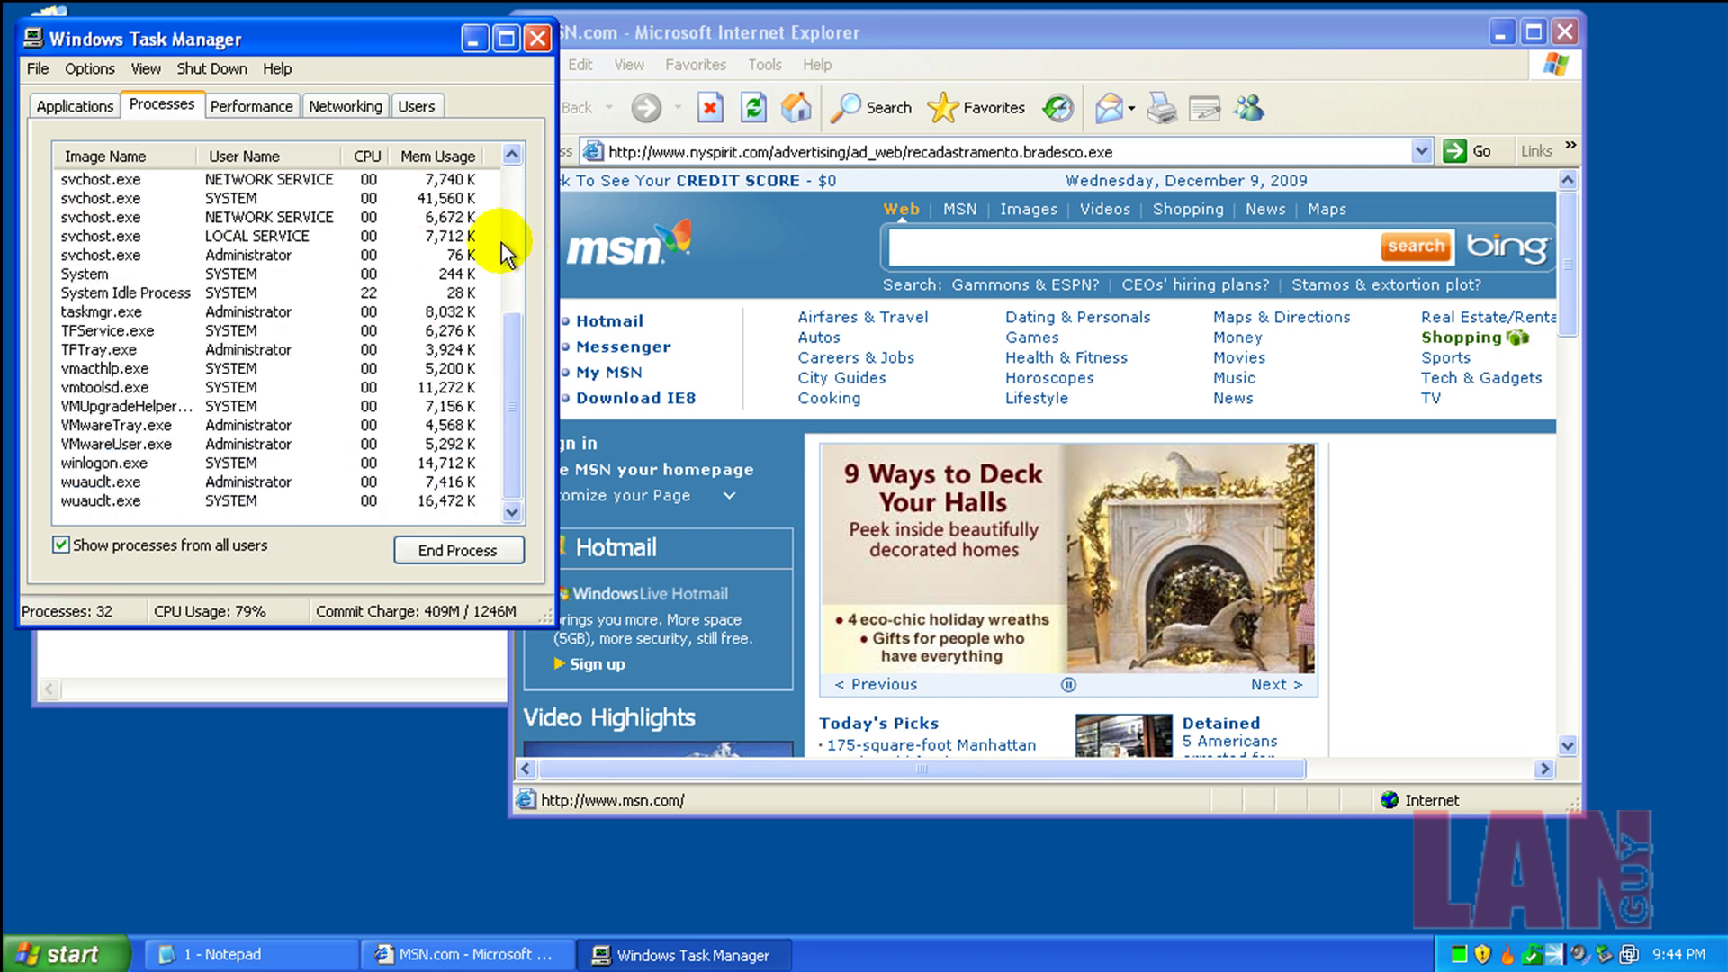
- Close Task Manager, reload the nyspirit download, and run the file
click(538, 38)
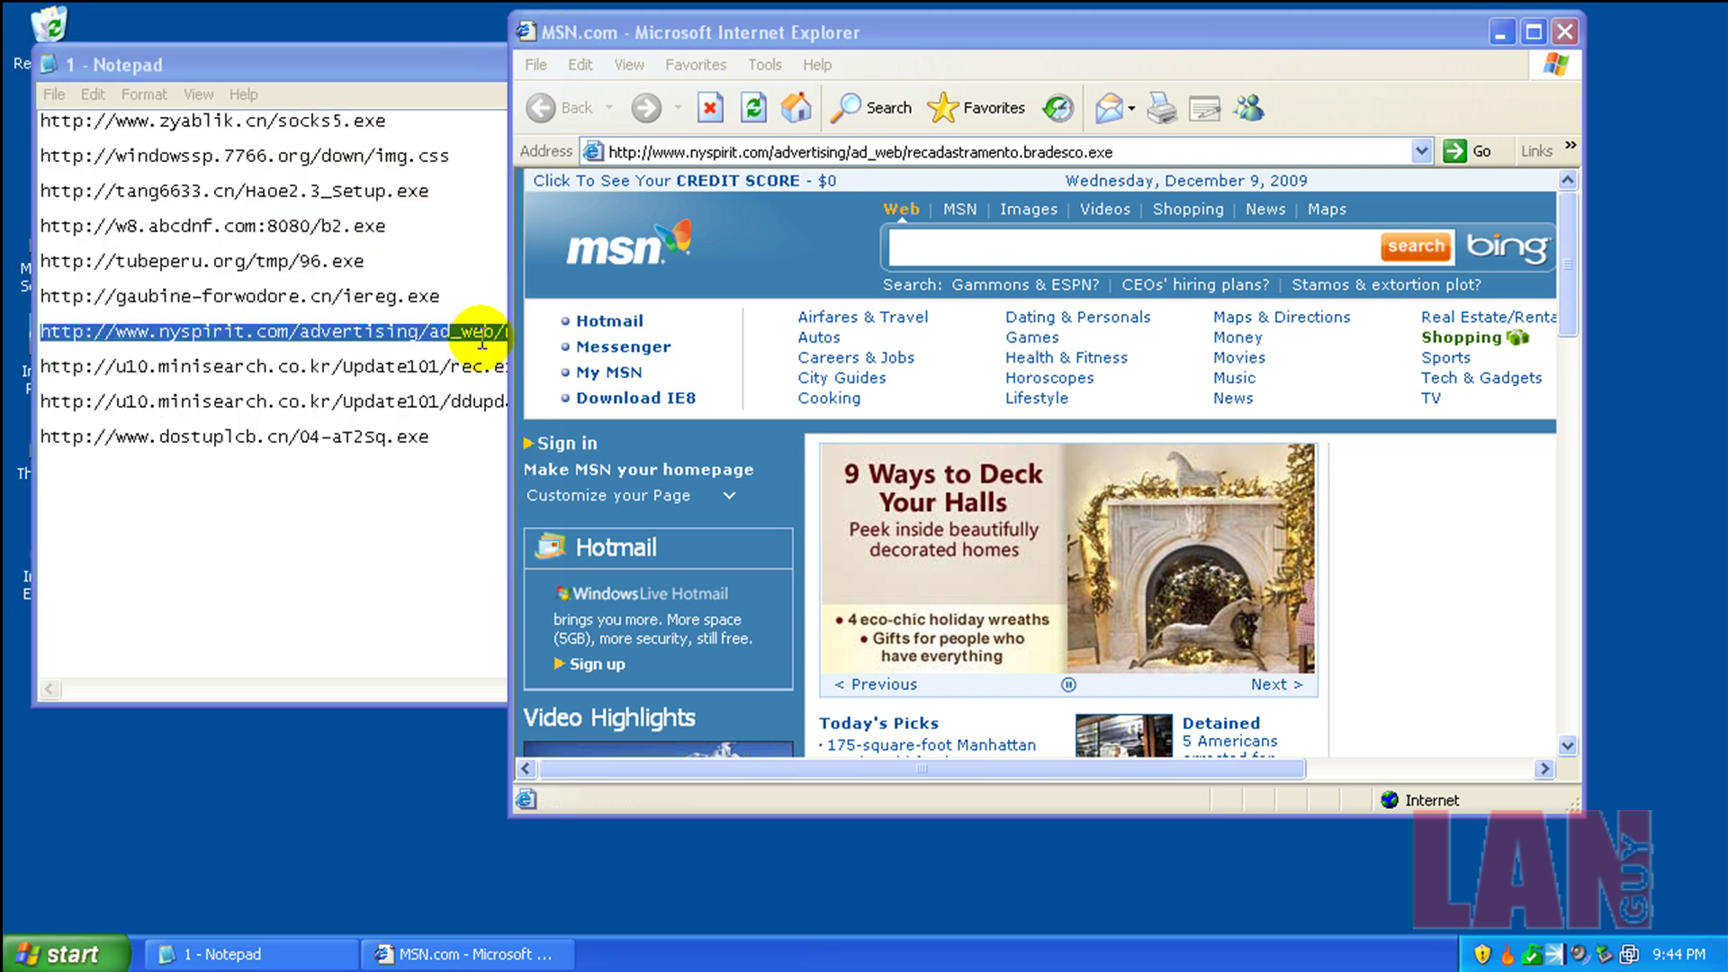
click(781, 153)
click(782, 154)
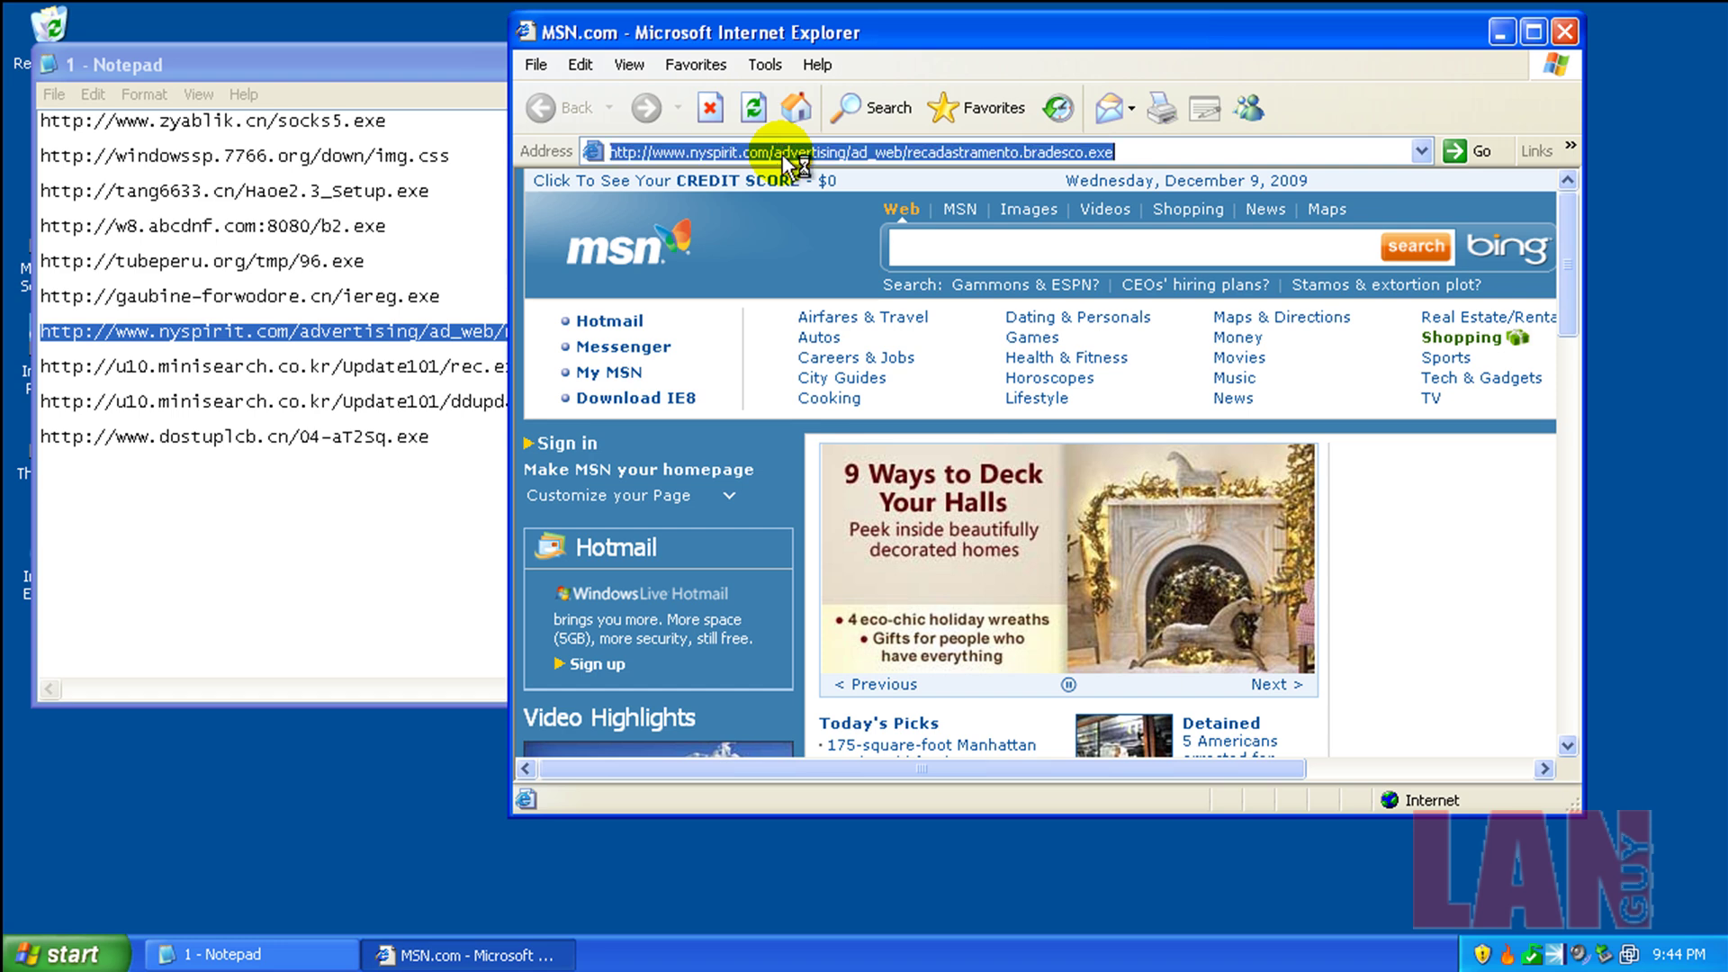
key(Return)
click(837, 504)
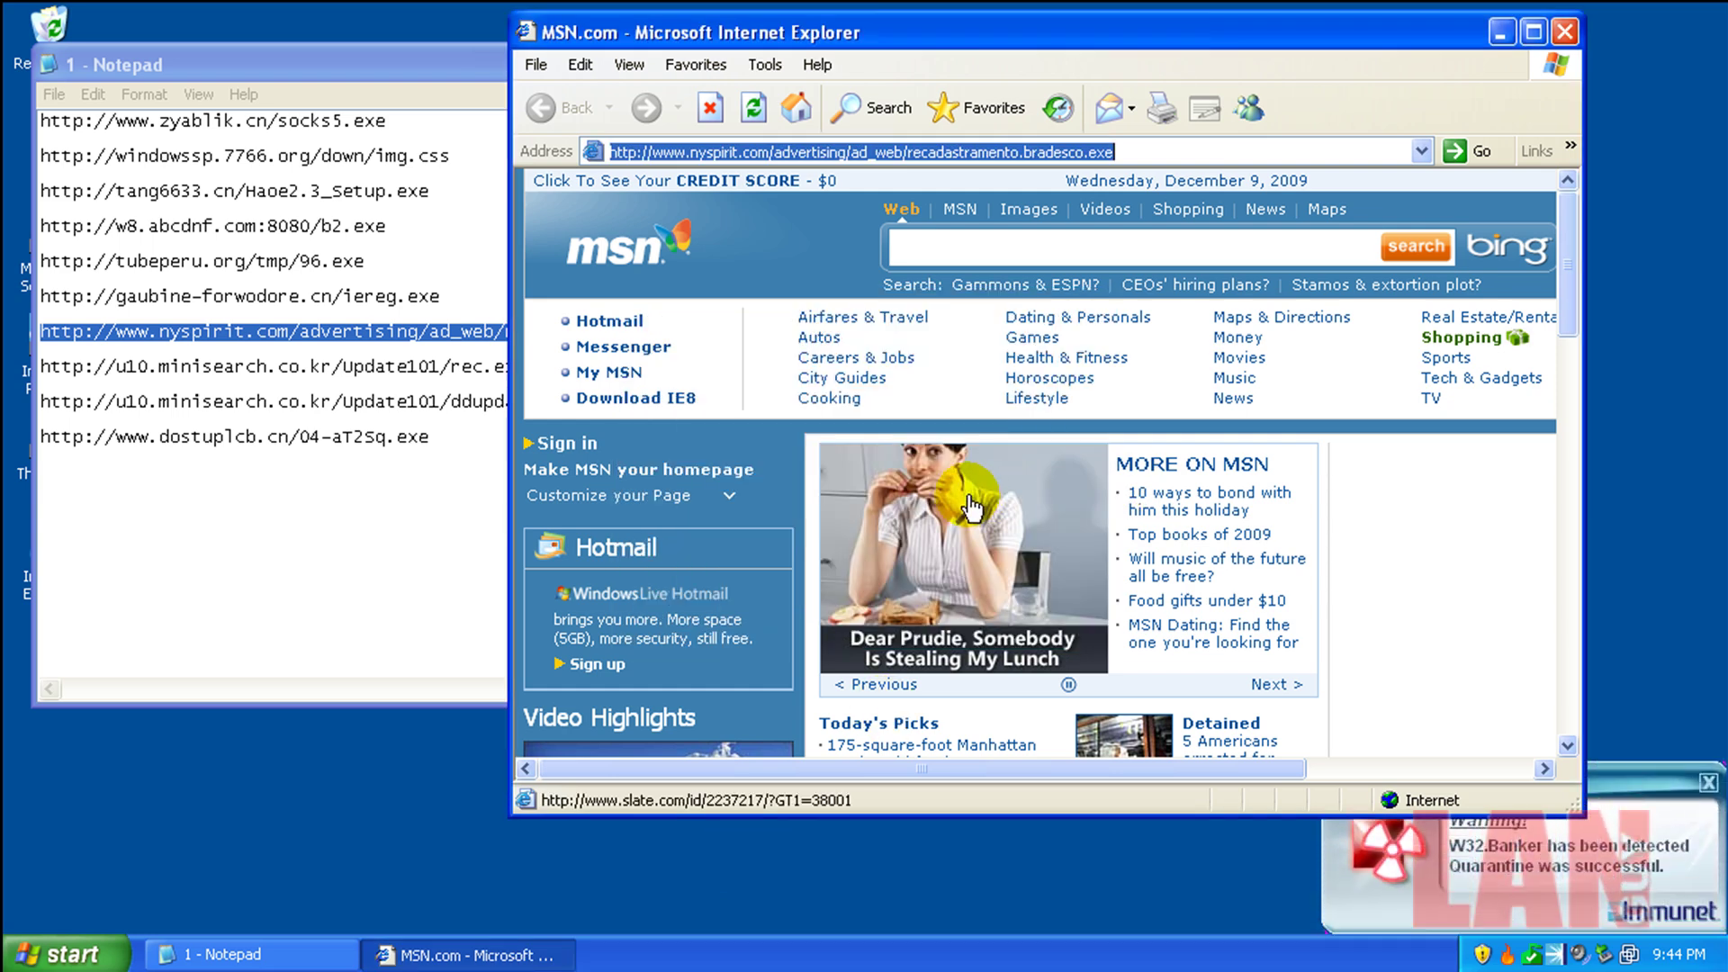
- Load the minisearch.co.kr rec.exe URL from the notes and run rec.exe
double_click(304, 368)
right_click(305, 367)
click(387, 438)
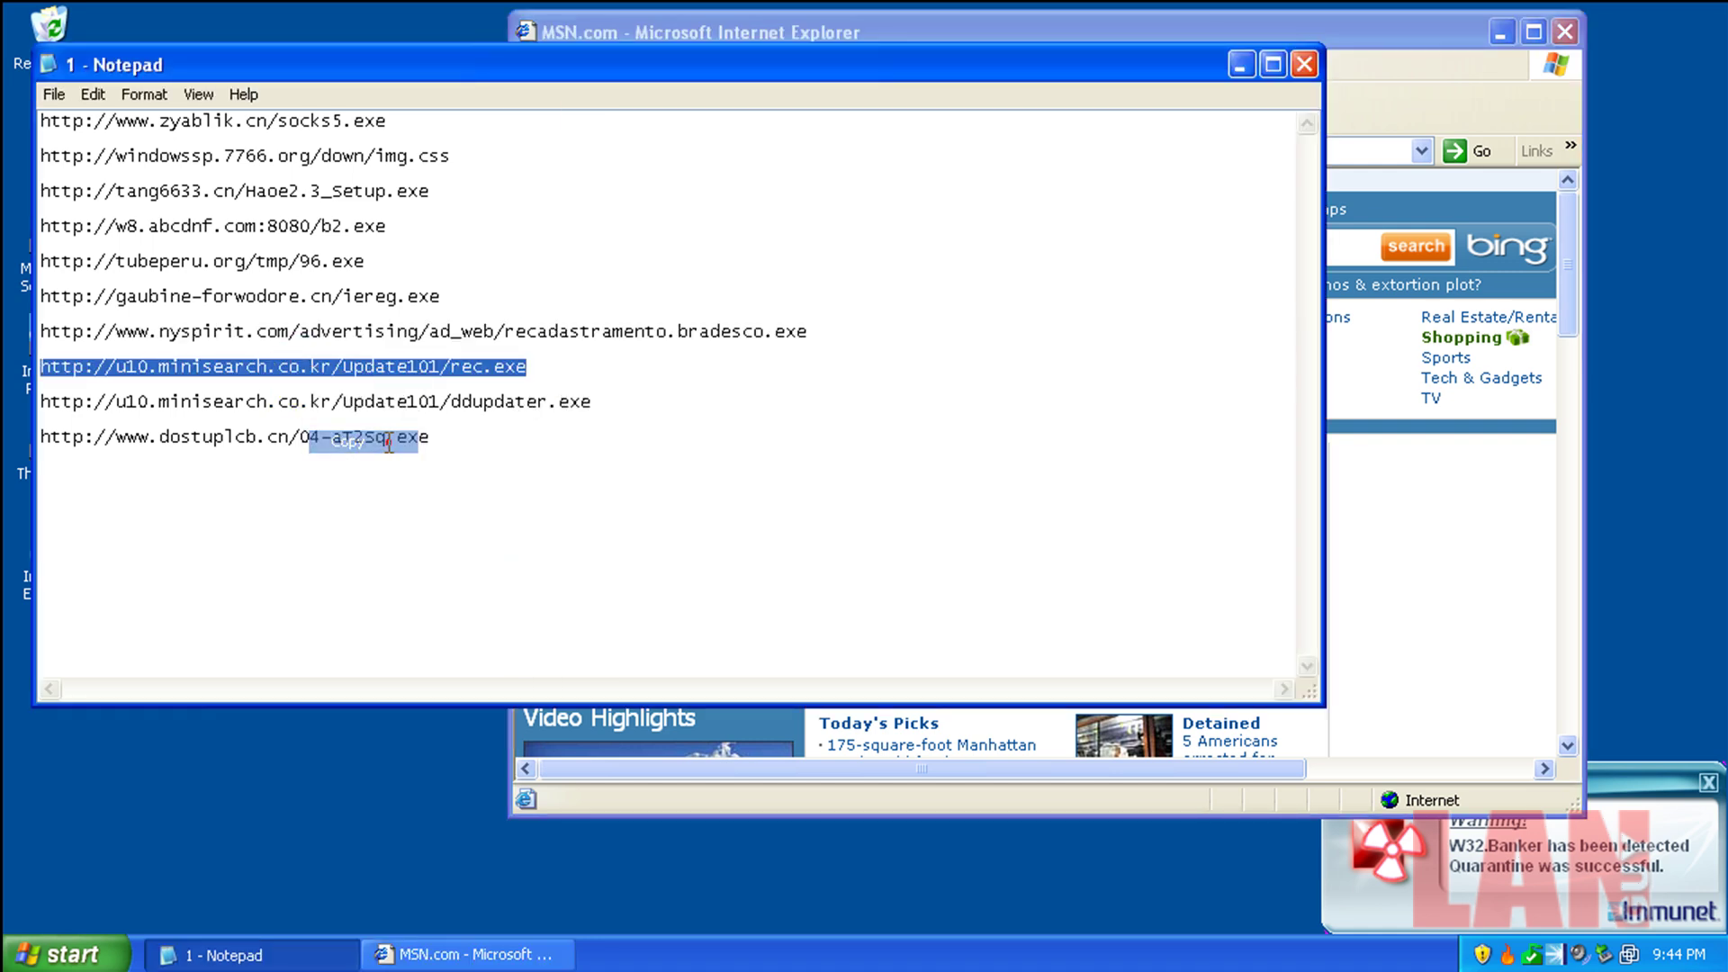
click(814, 36)
right_click(785, 153)
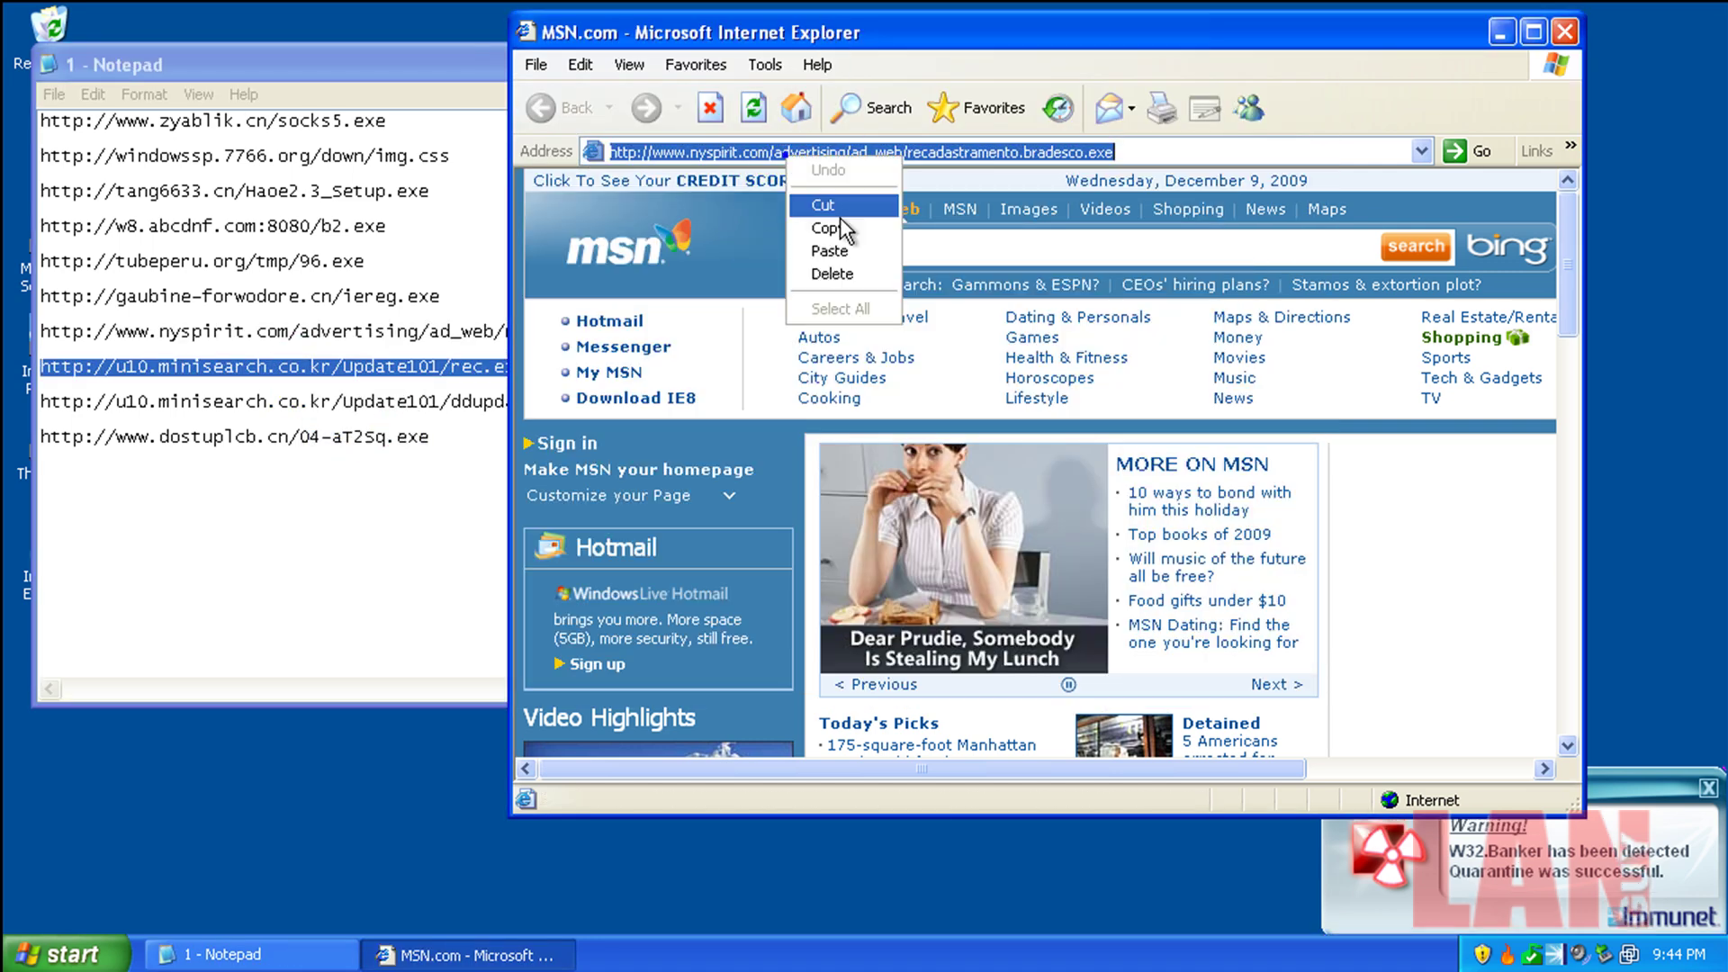
click(856, 248)
key(Return)
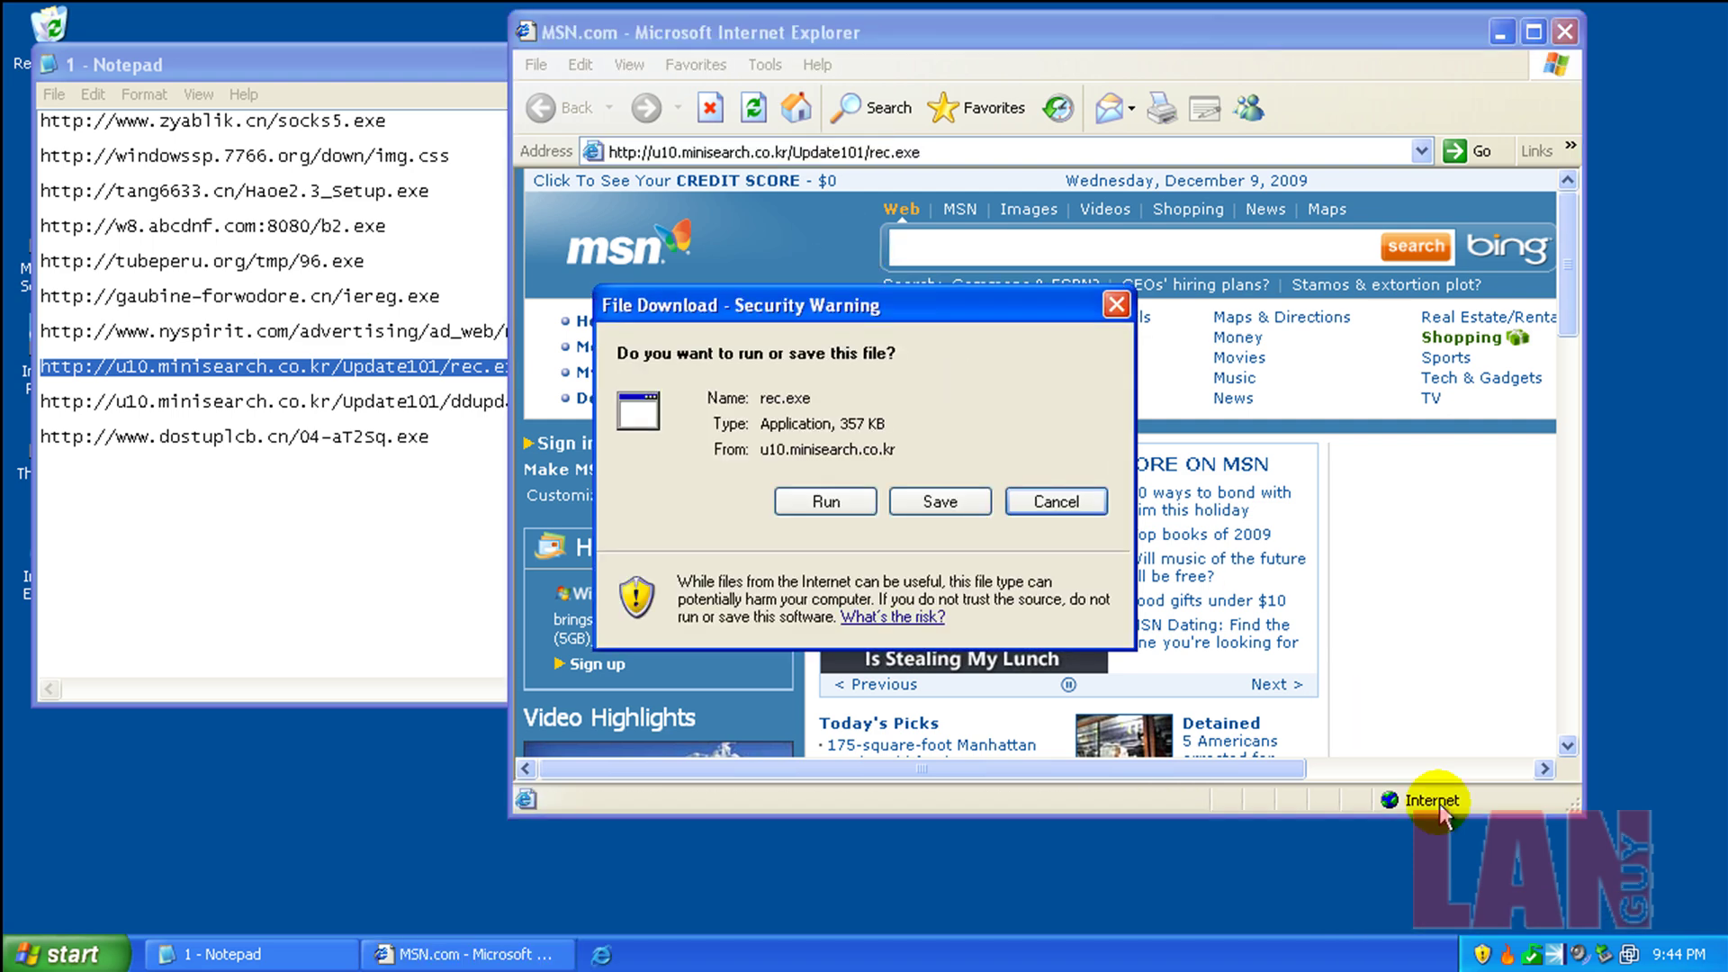
click(845, 514)
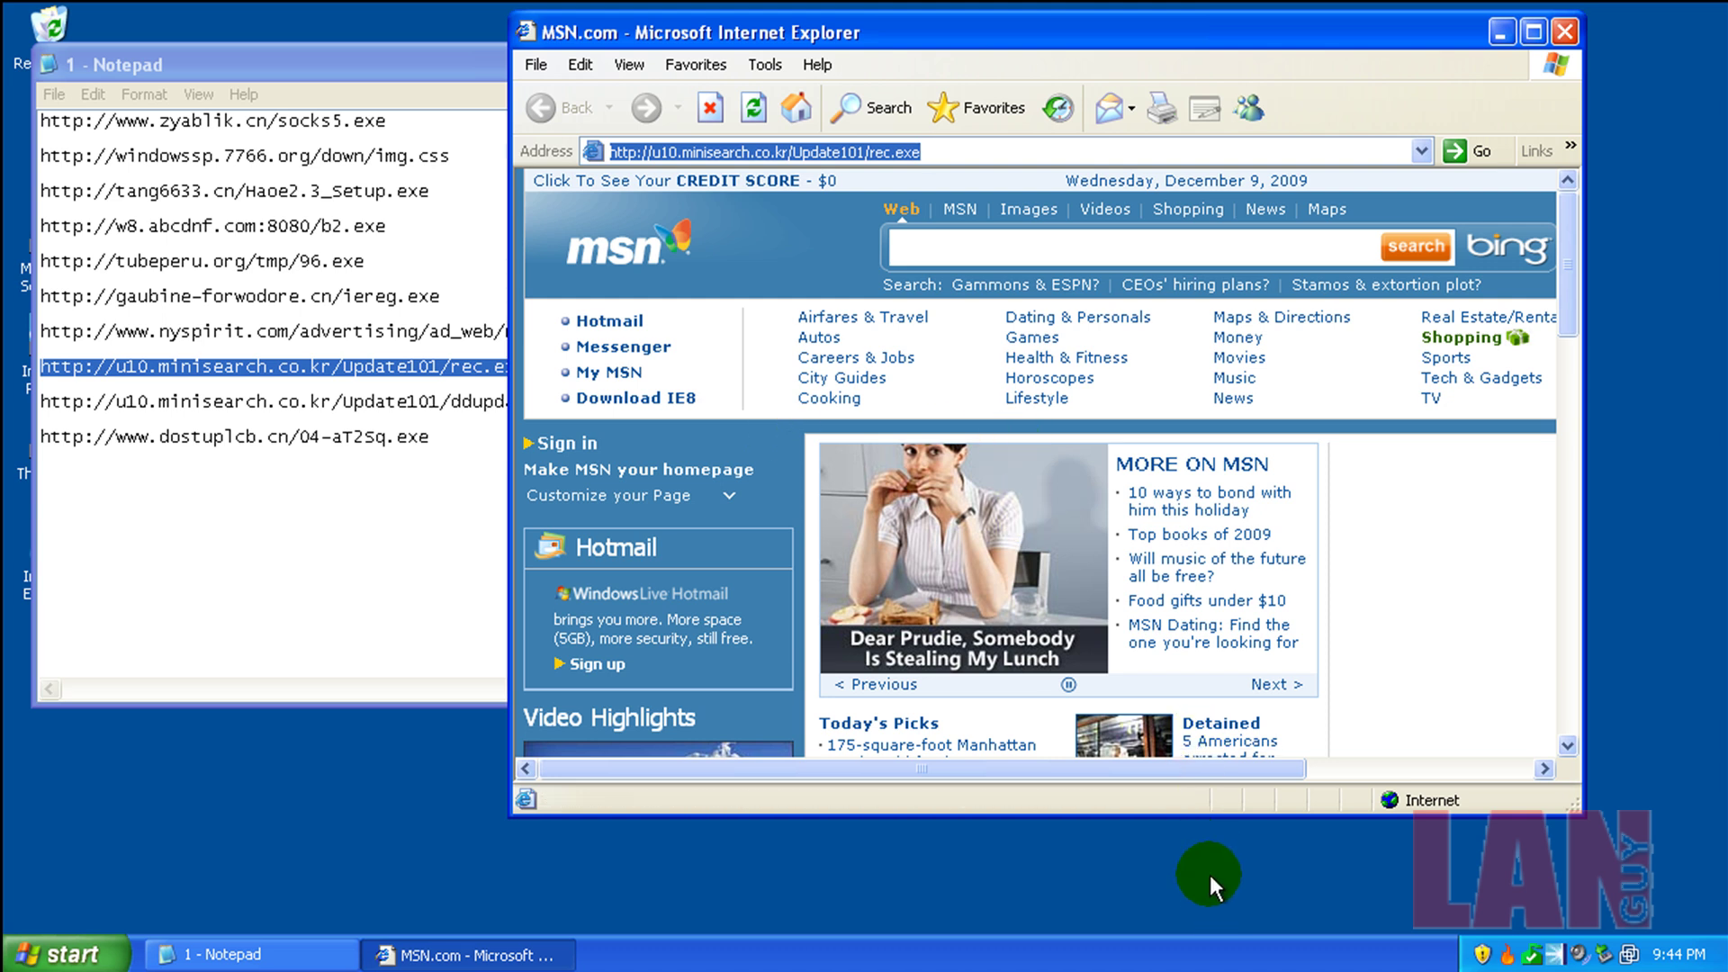
- Load the ddupdater.exe URL from the notes and run the downloaded ddupdater.exe
click(347, 405)
double_click(364, 402)
right_click(364, 405)
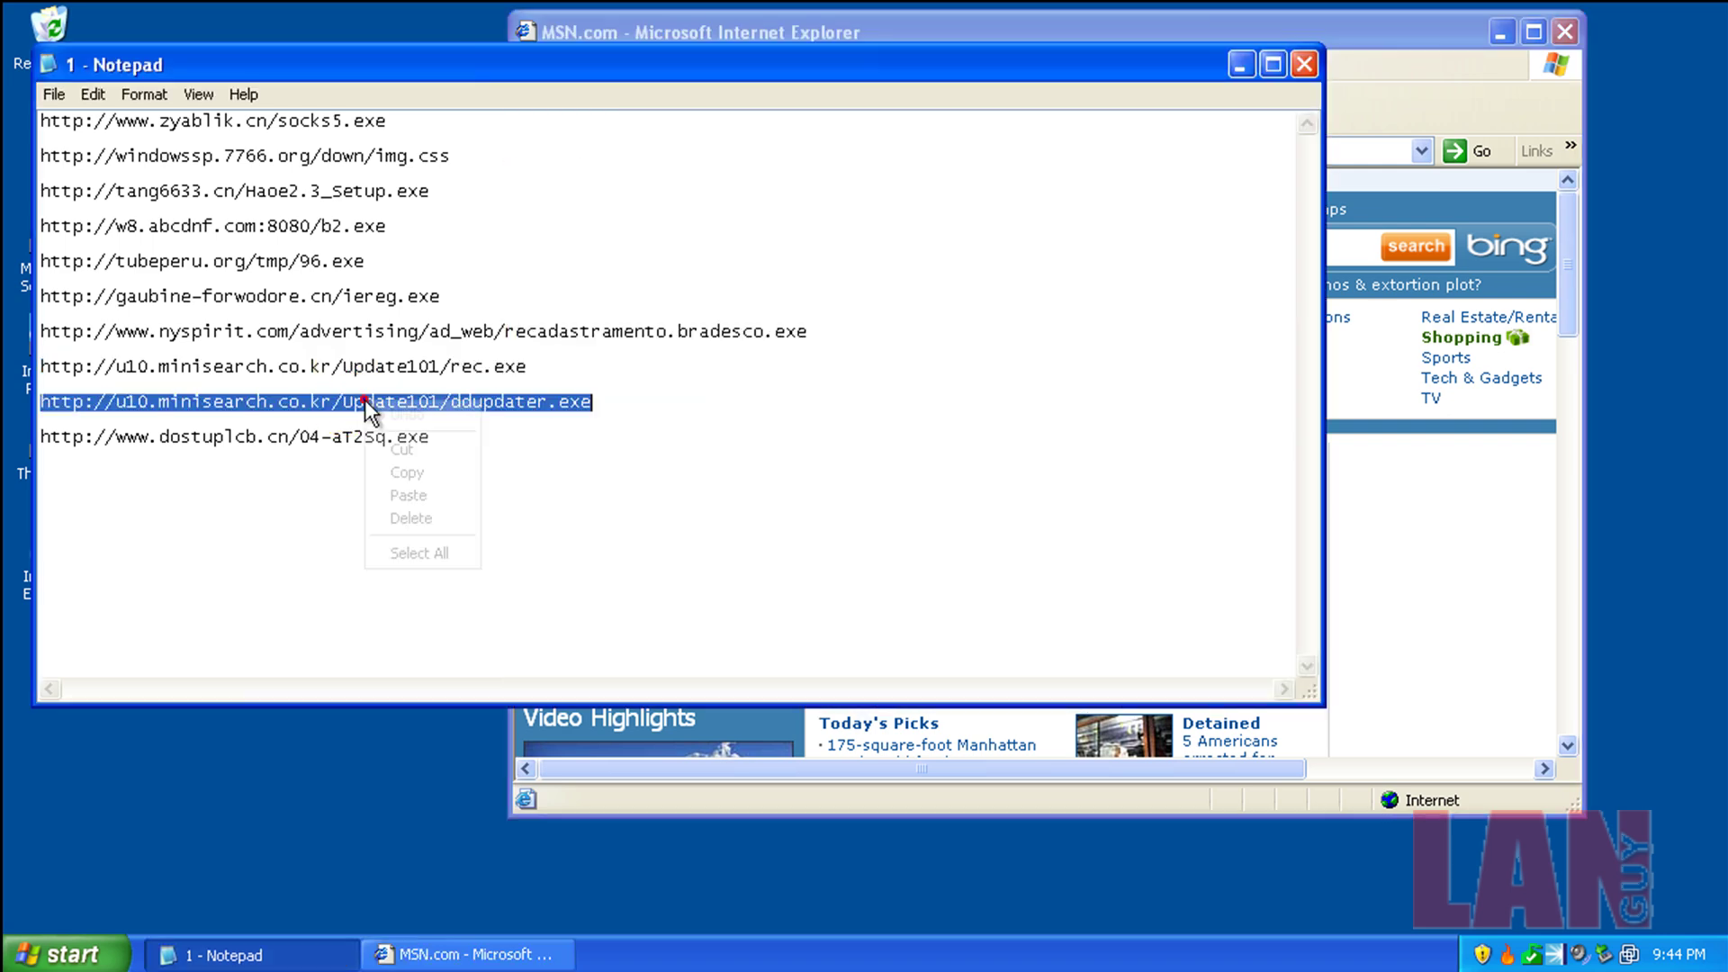
click(448, 472)
click(956, 25)
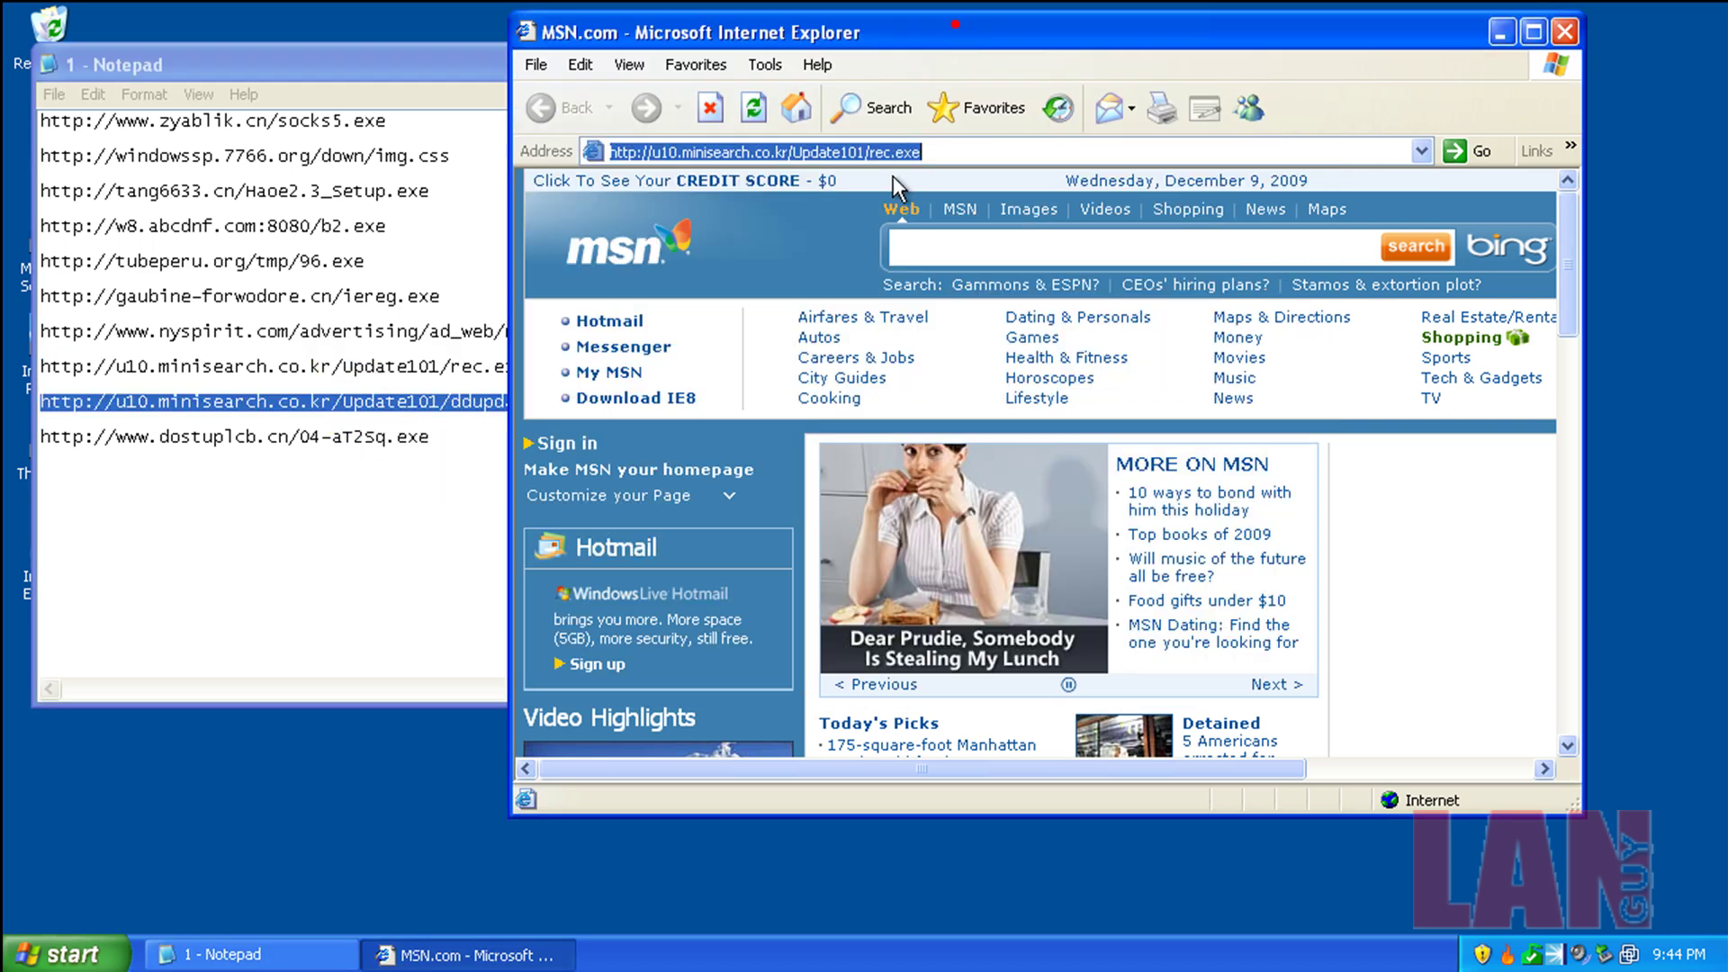
right_click(903, 153)
click(999, 480)
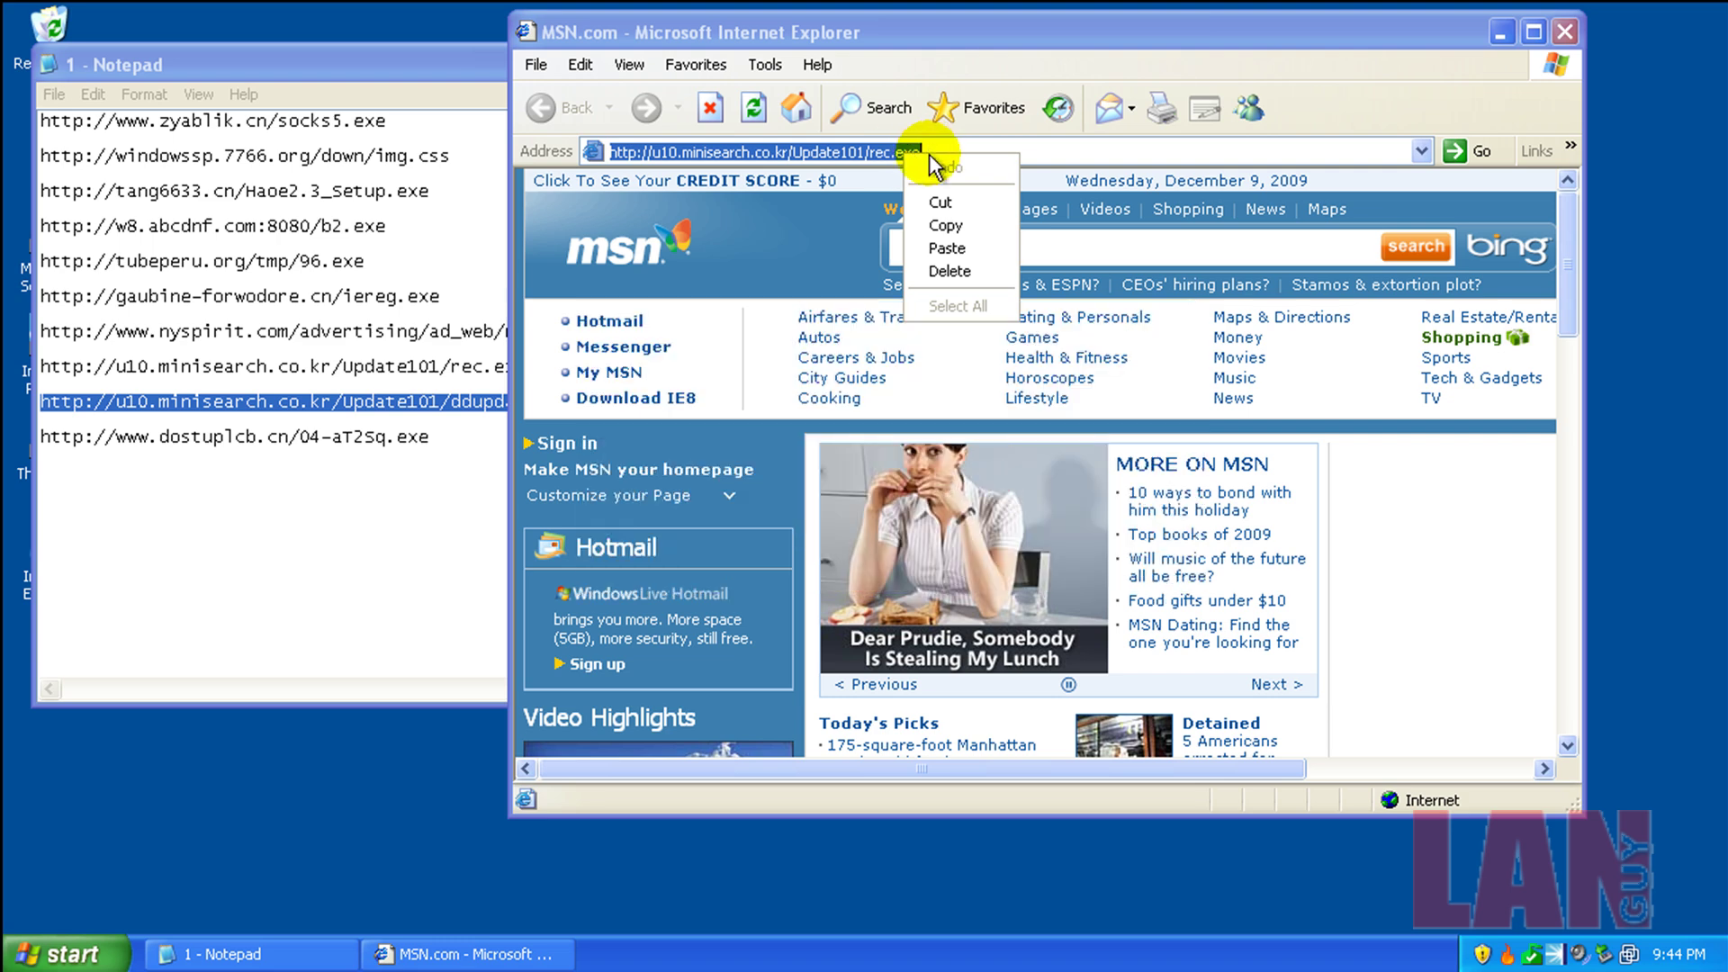
click(954, 248)
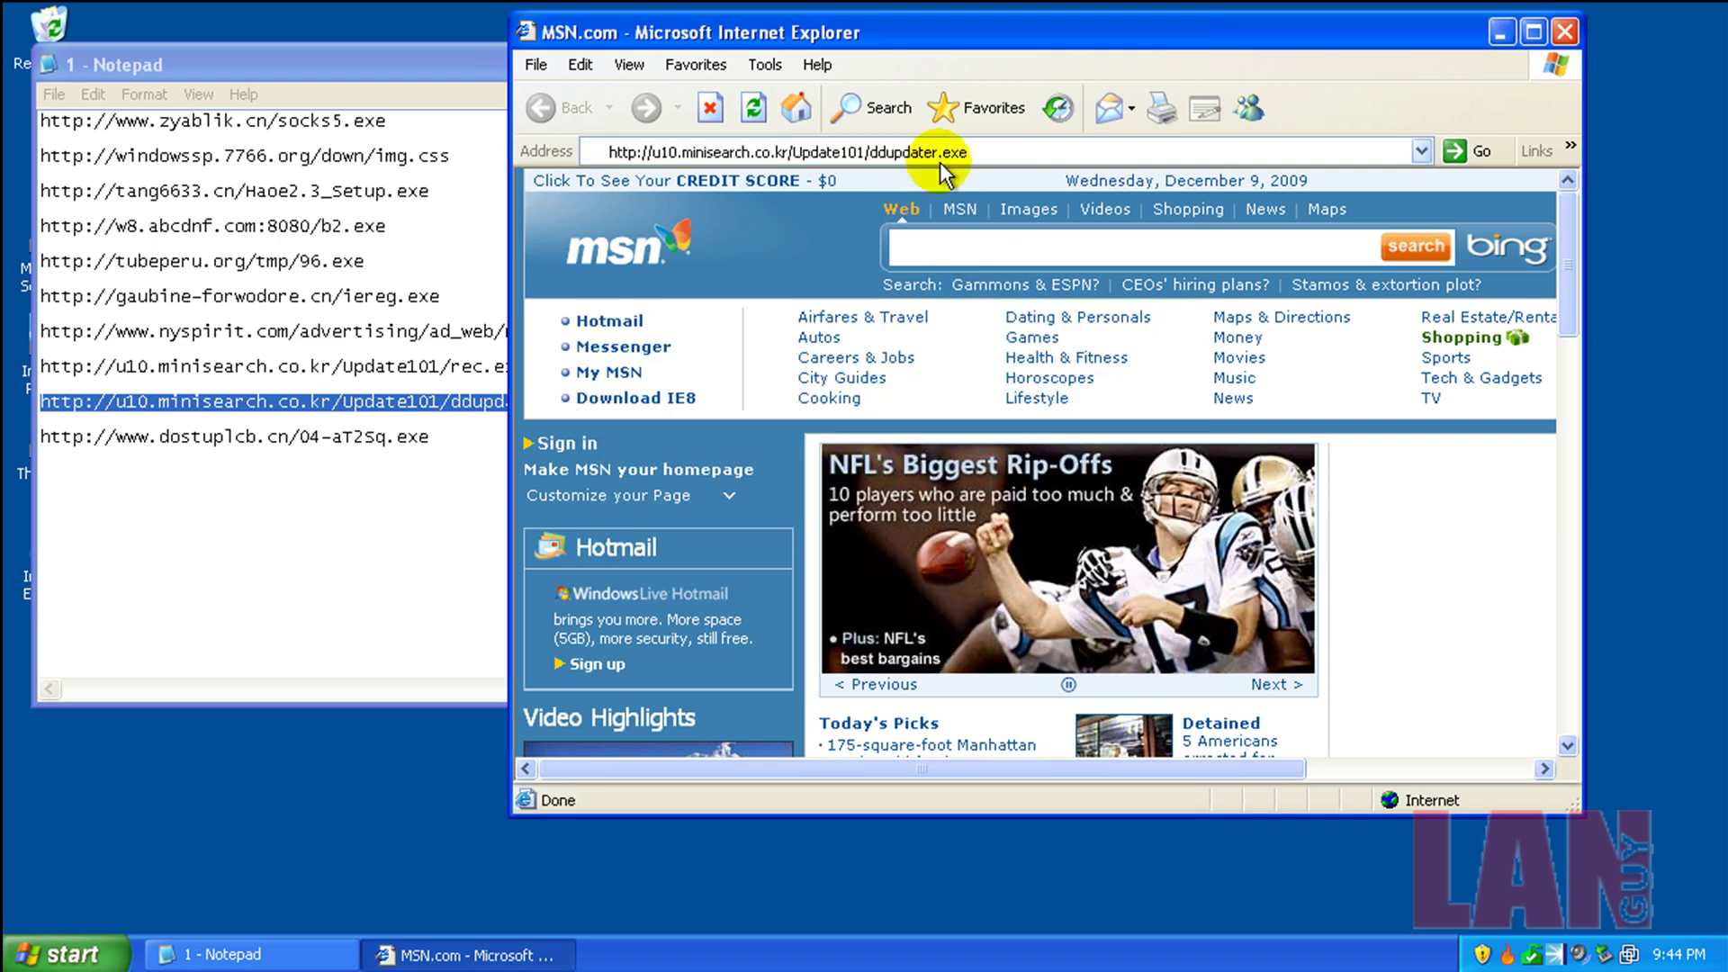
key(Return)
click(843, 500)
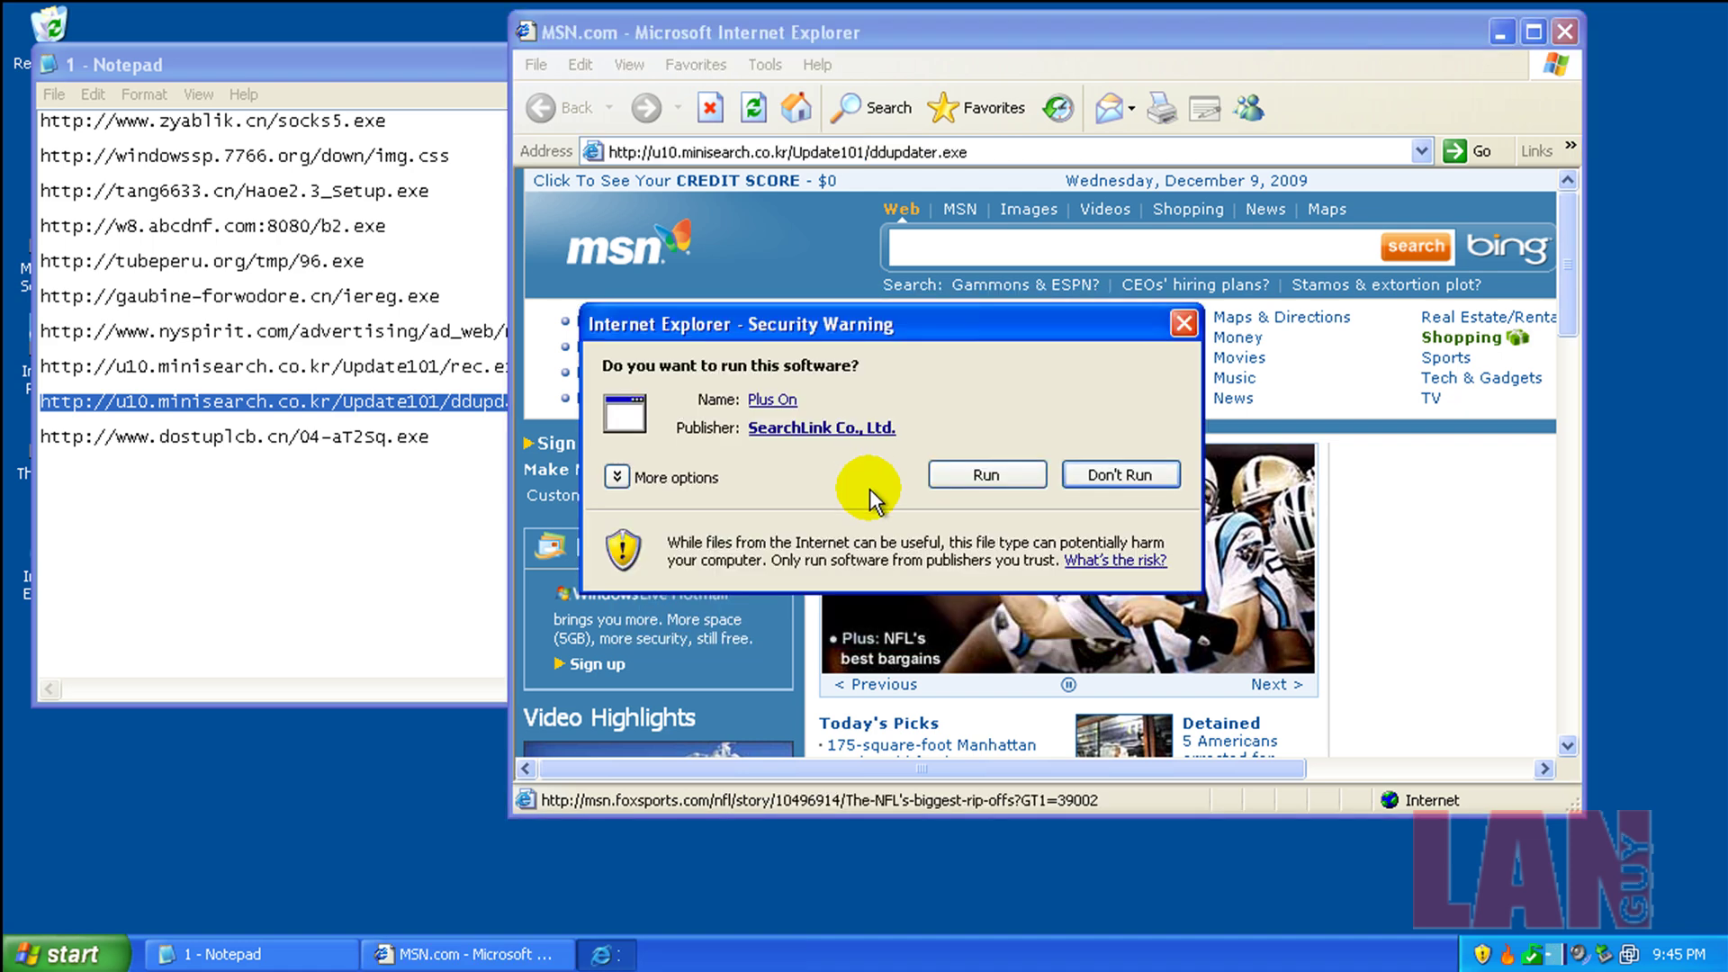
click(984, 471)
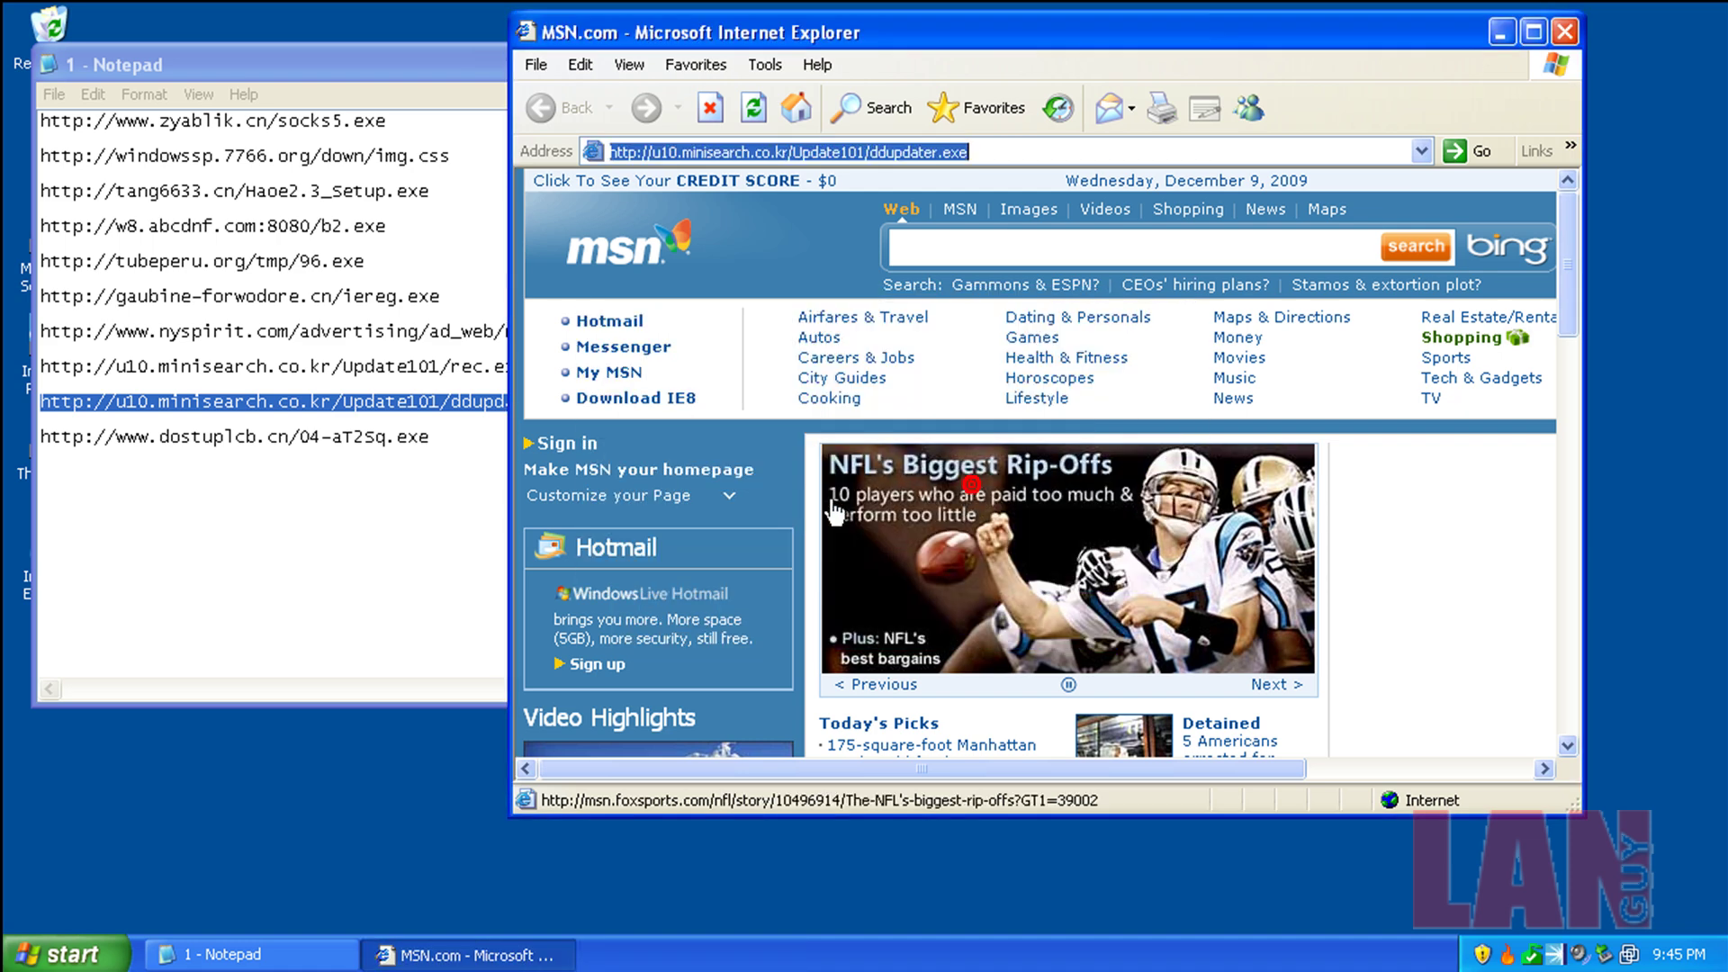
- Load the last dostuplcb.cn link (HTTP 404 not found), then close Internet Explorer
double_click(366, 439)
right_click(368, 436)
click(468, 519)
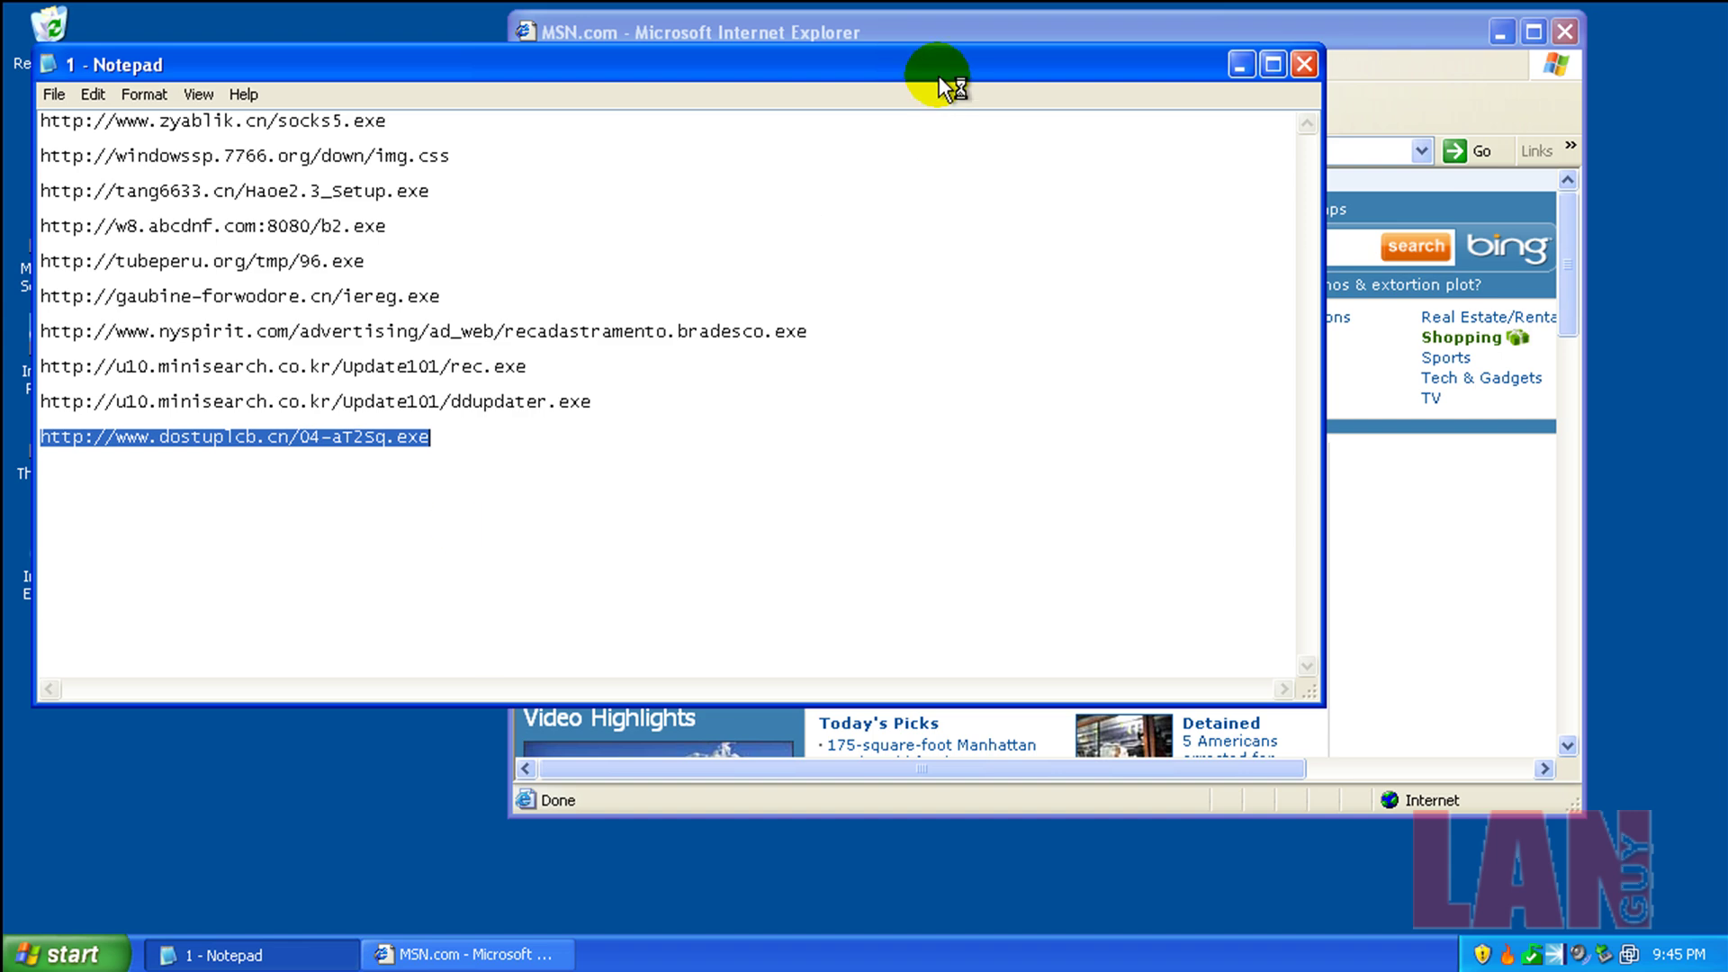
click(956, 31)
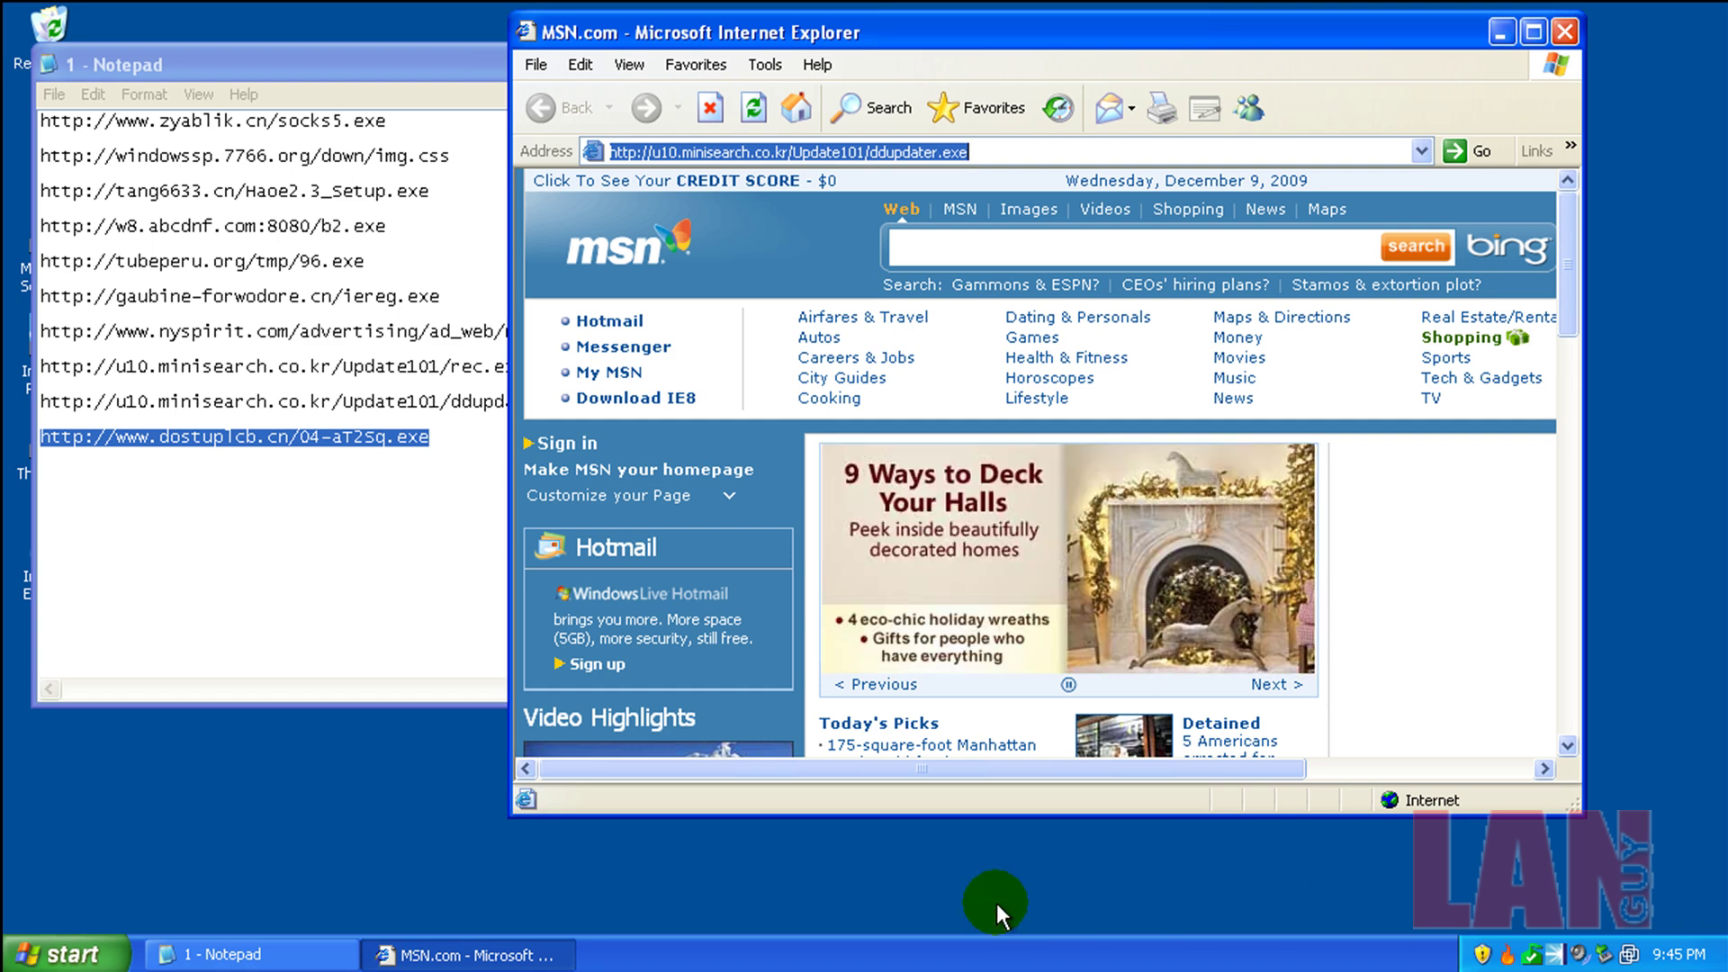
right_click(1043, 154)
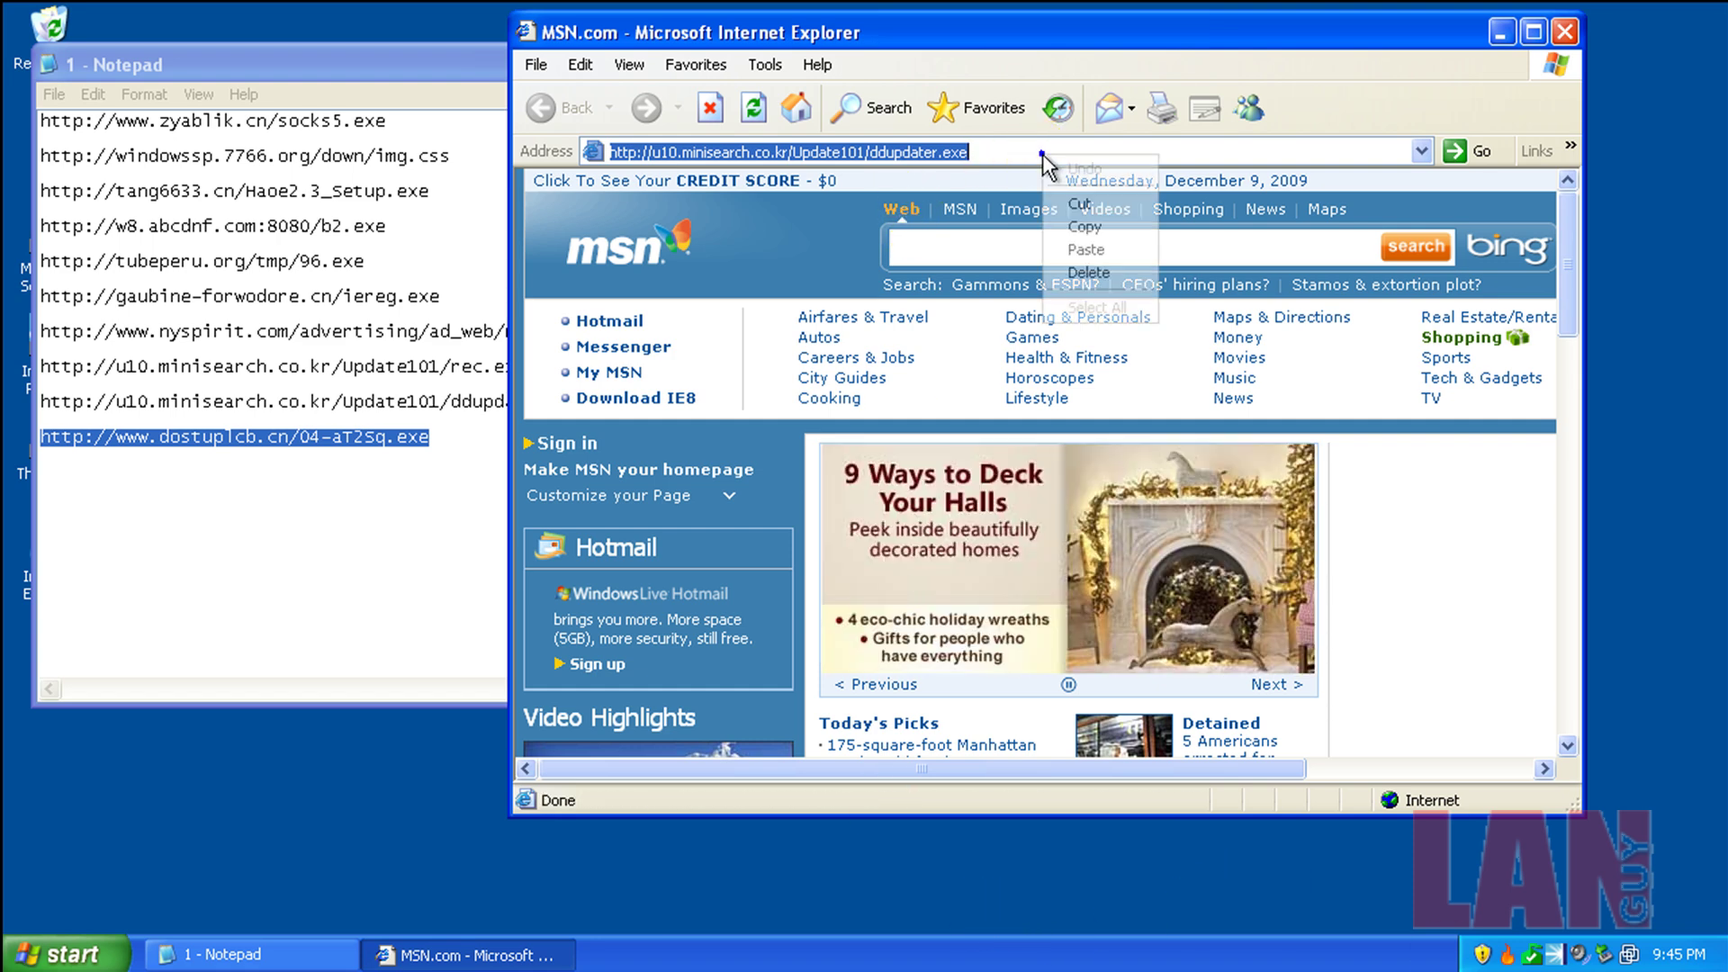
click(1098, 249)
key(Return)
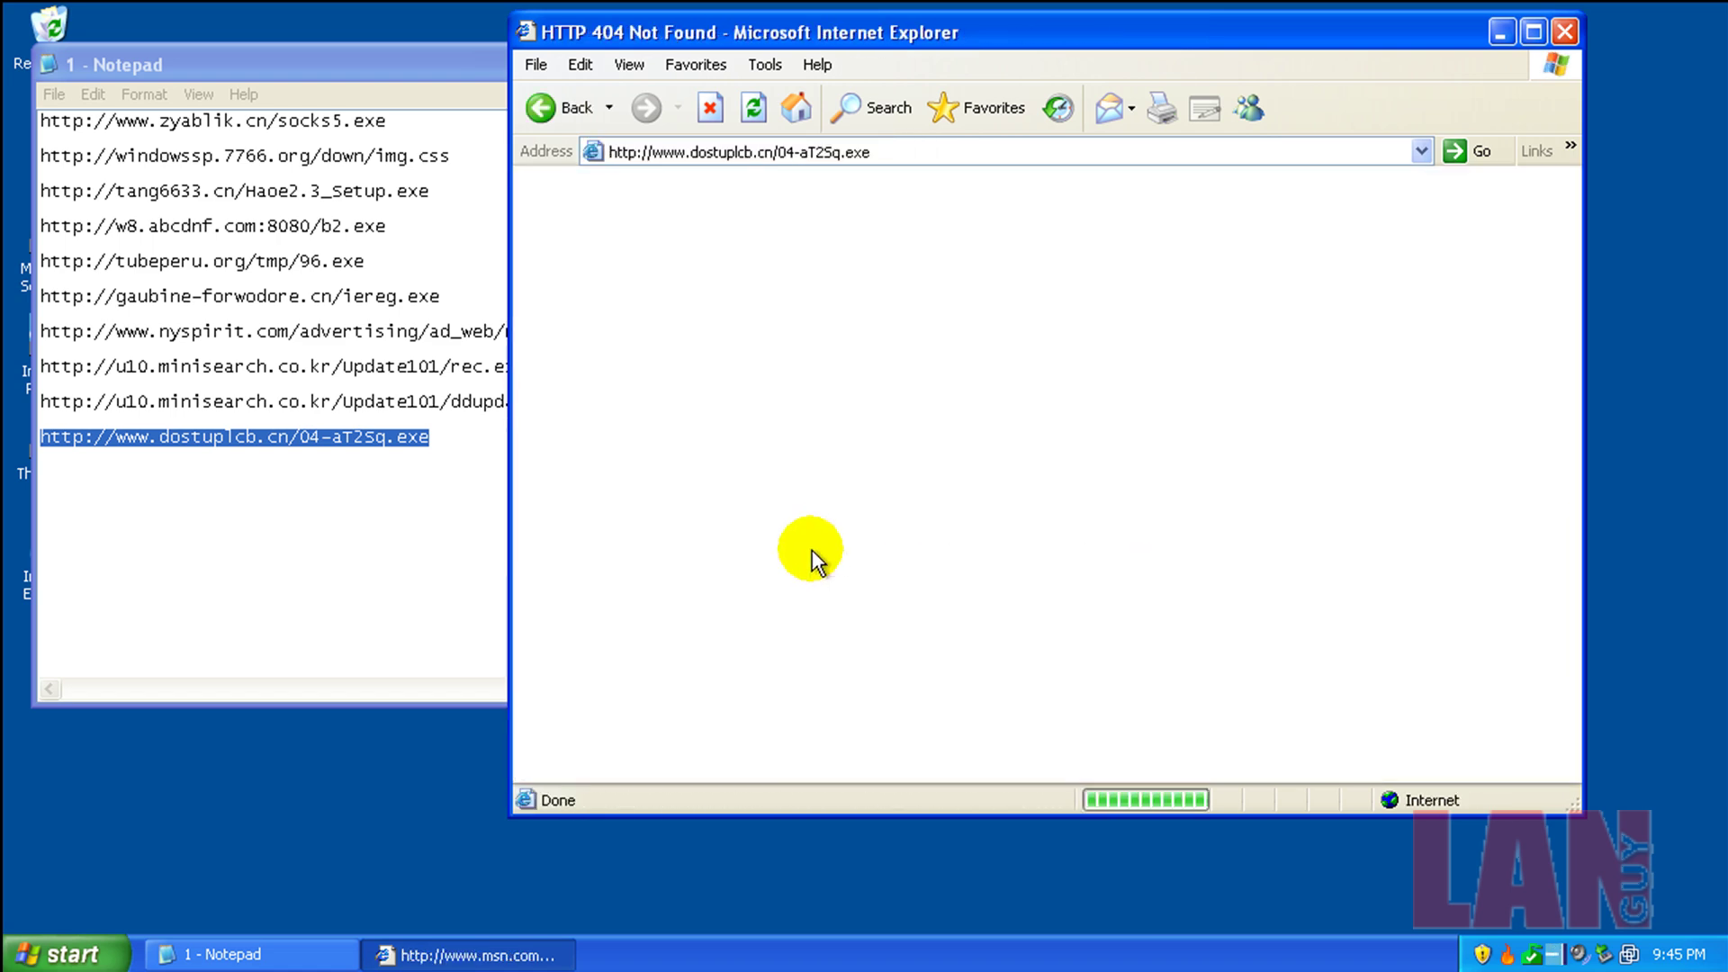
click(956, 153)
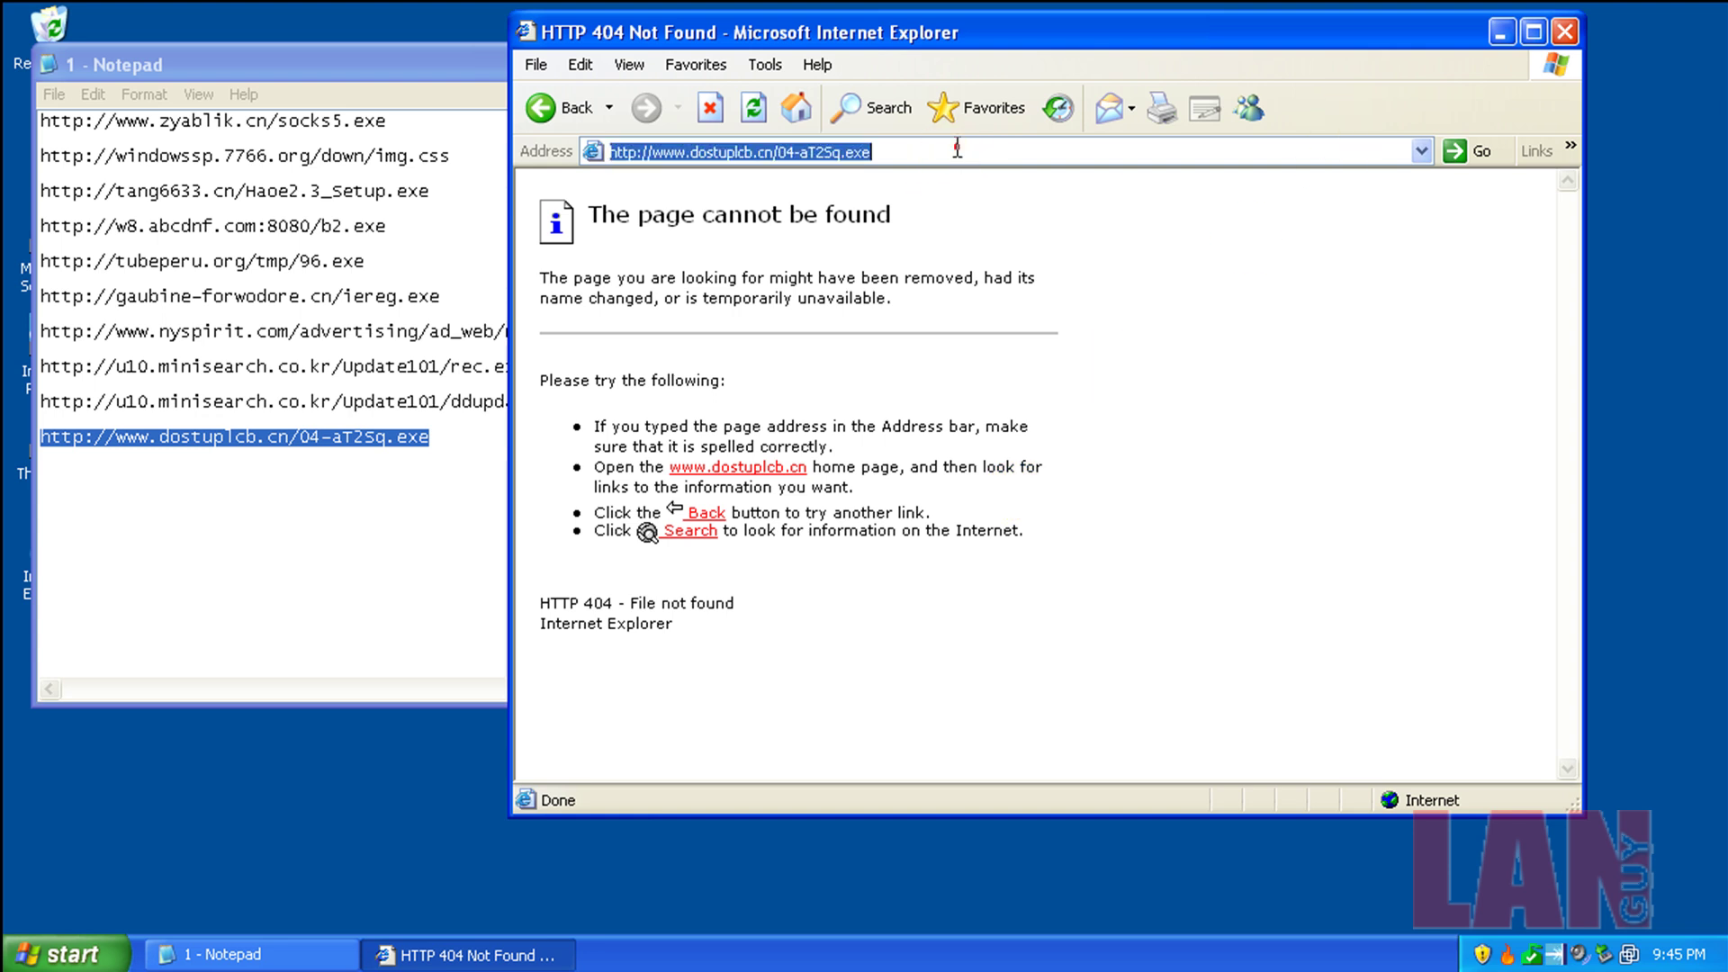
click(958, 148)
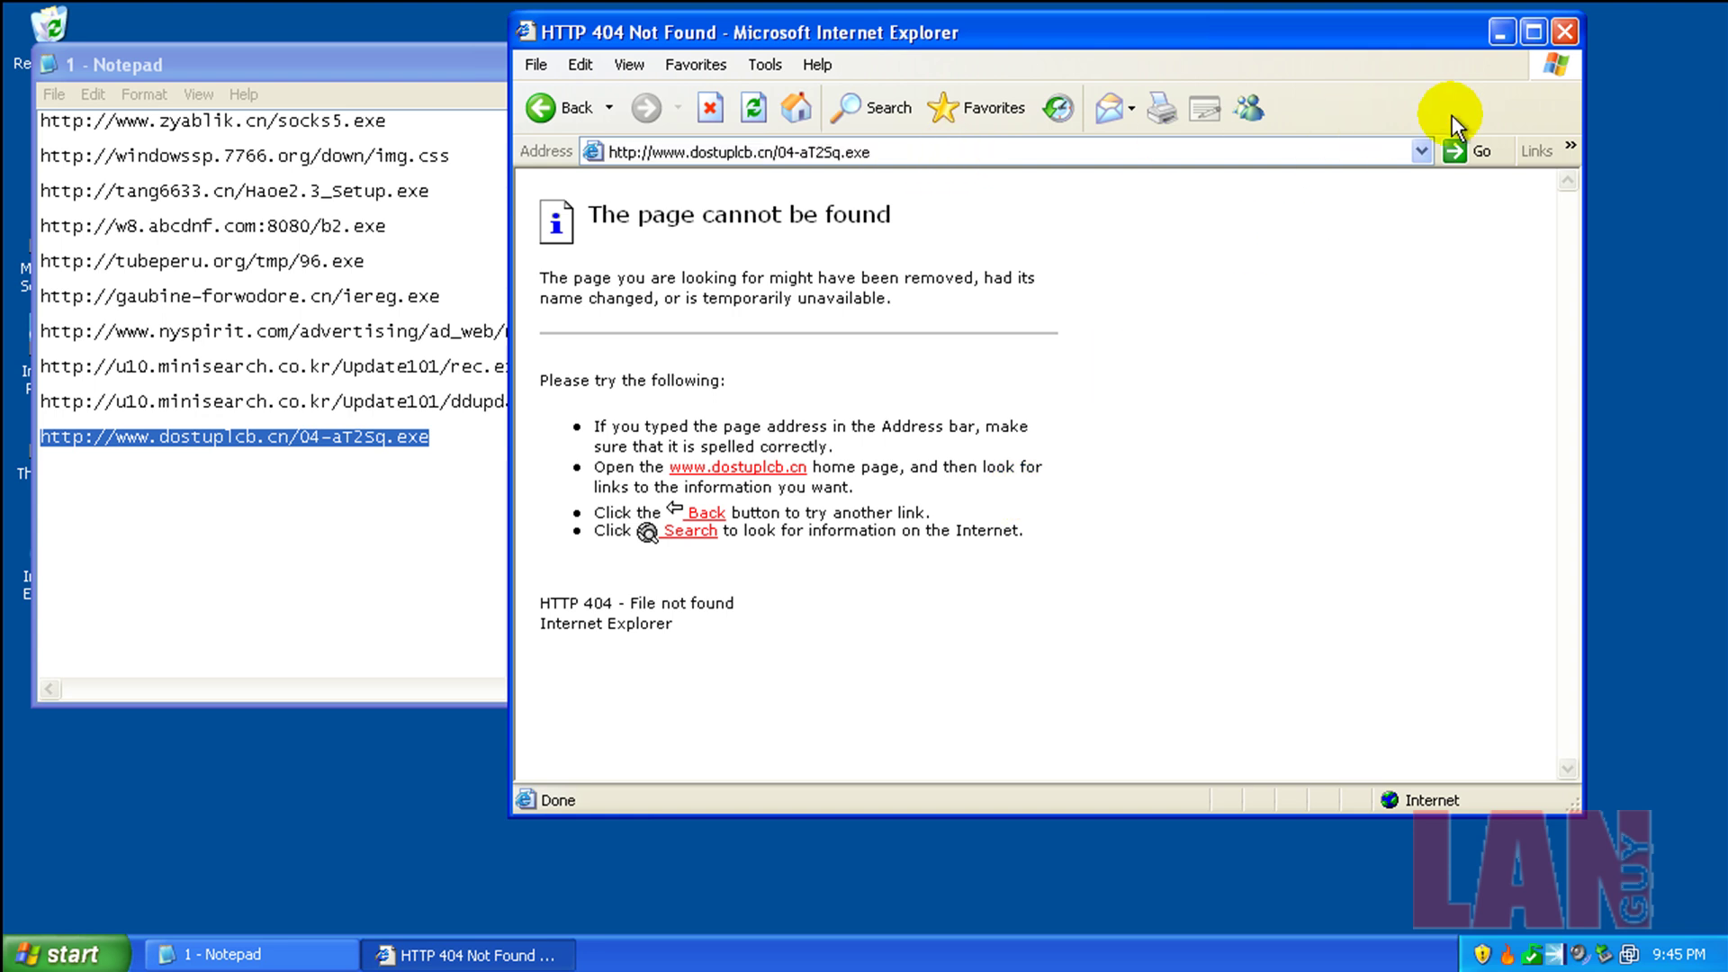
click(1553, 38)
- Close the notes and open Task Manager with processes sorted by CPU, highest first
click(1314, 66)
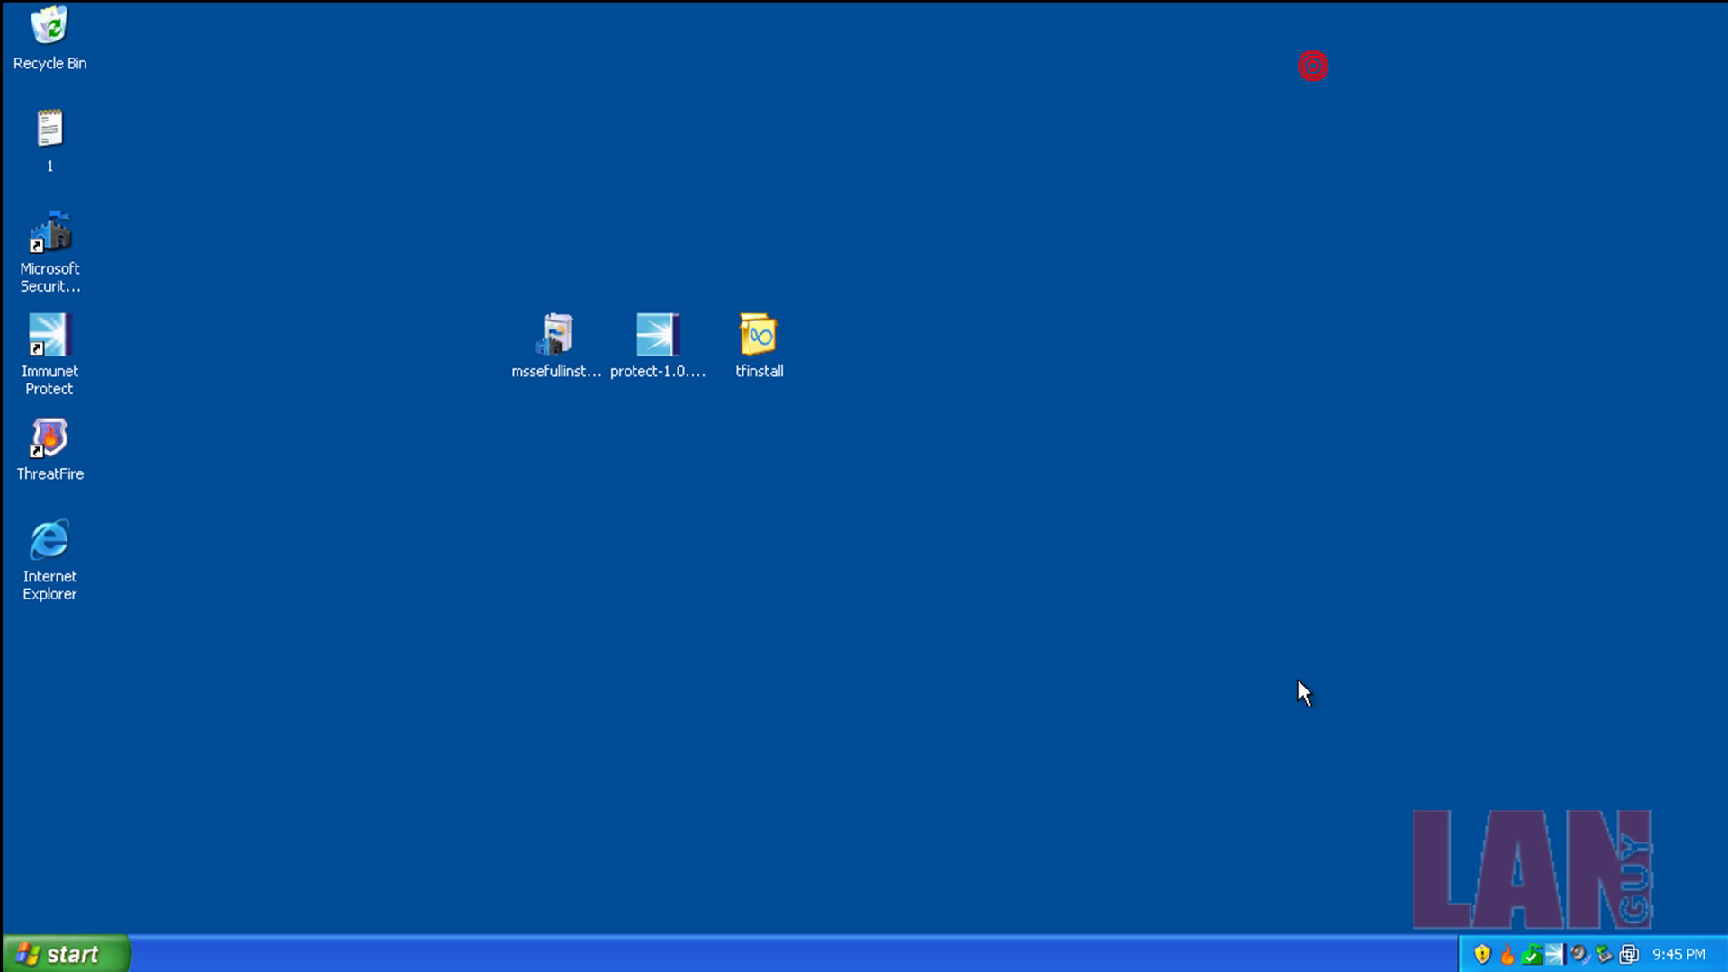
right_click(1014, 941)
click(1058, 864)
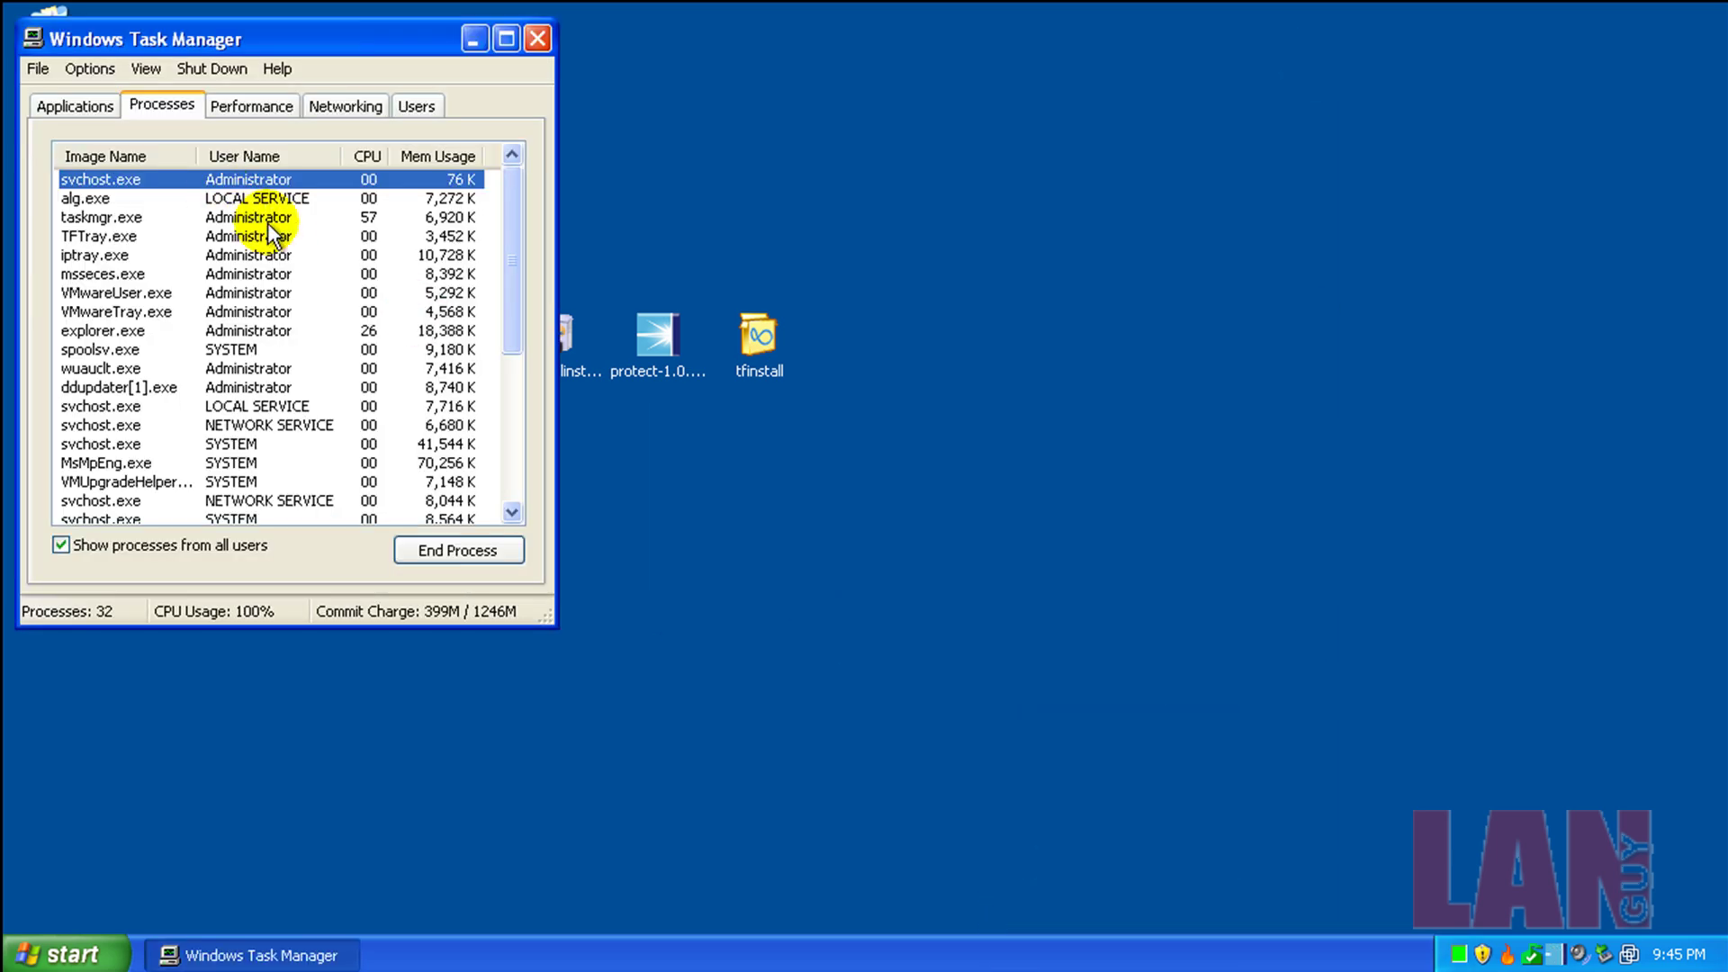
click(365, 157)
click(365, 158)
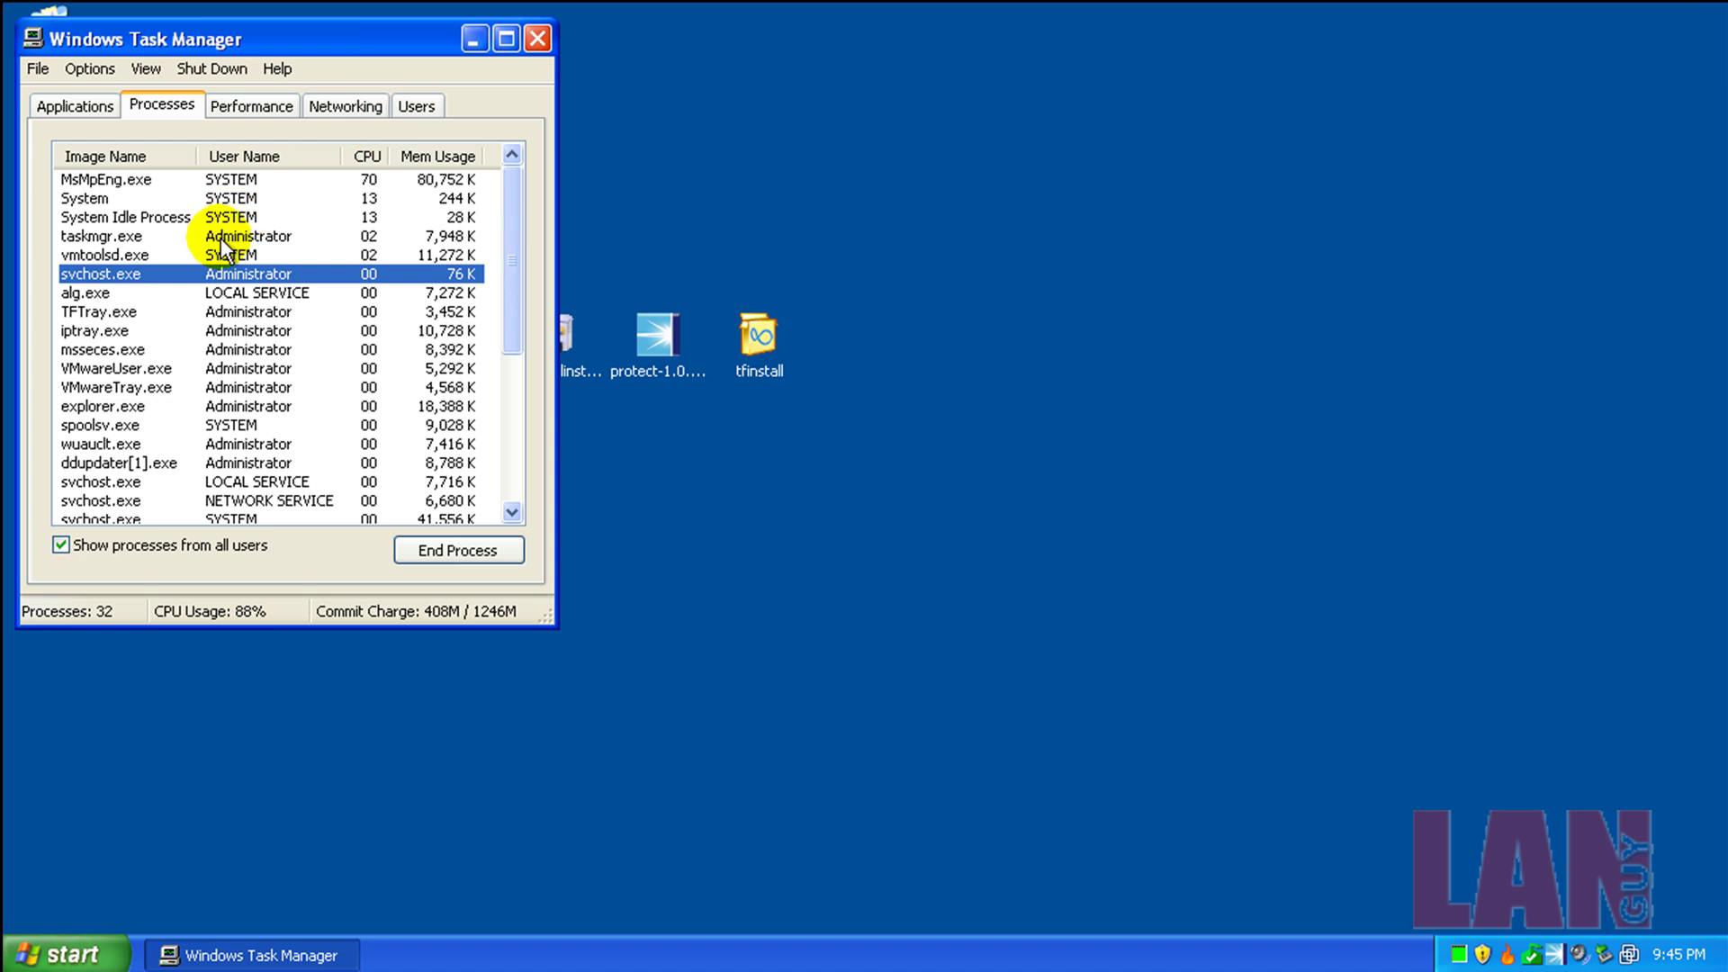
click(223, 179)
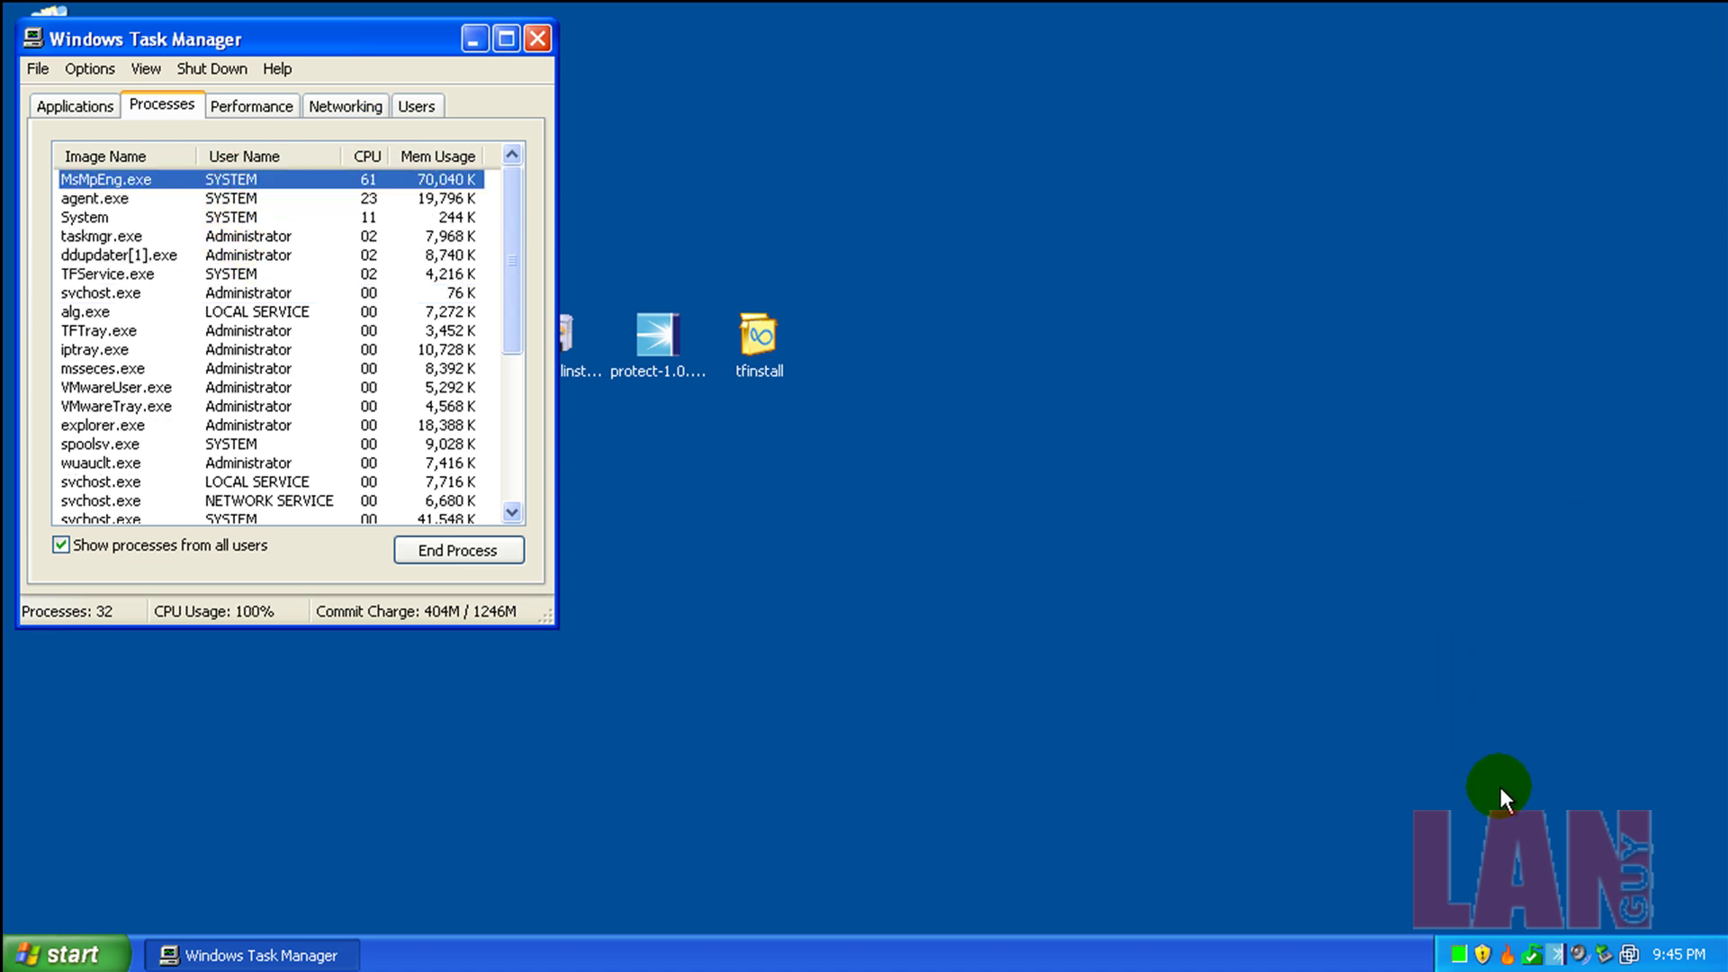
- Uncheck Run a scheduled scan in Security Essentials settings, save the change, and close it
double_click(1531, 955)
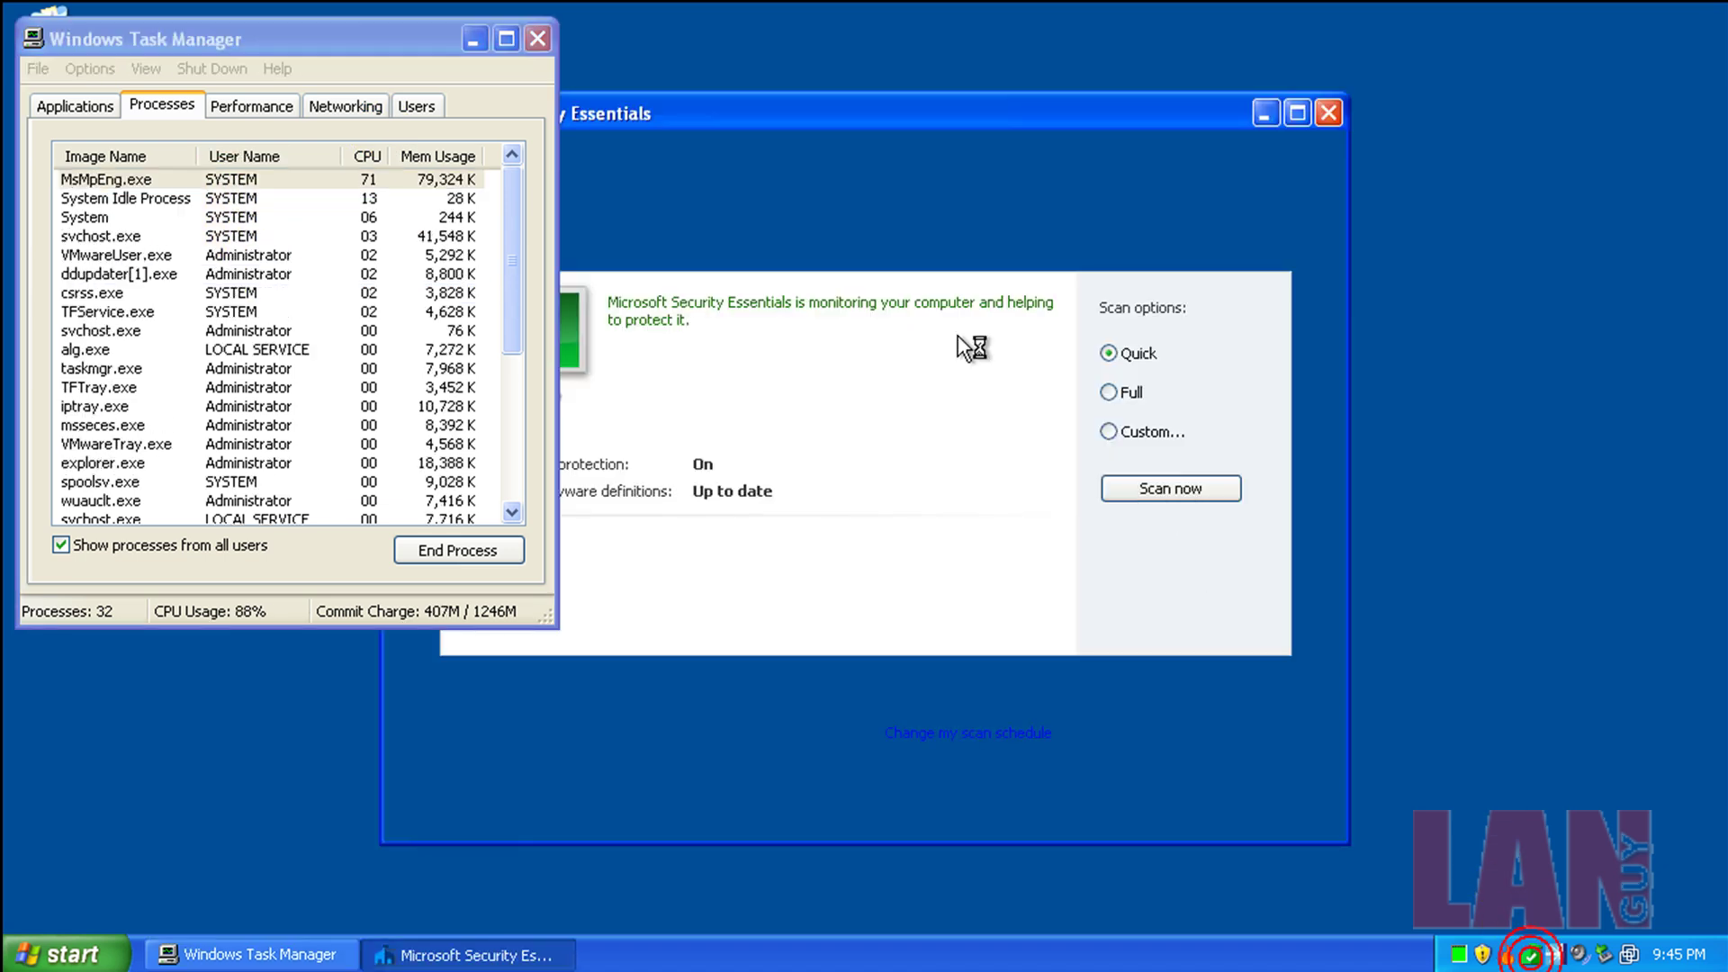
drag(899, 113, 1103, 65)
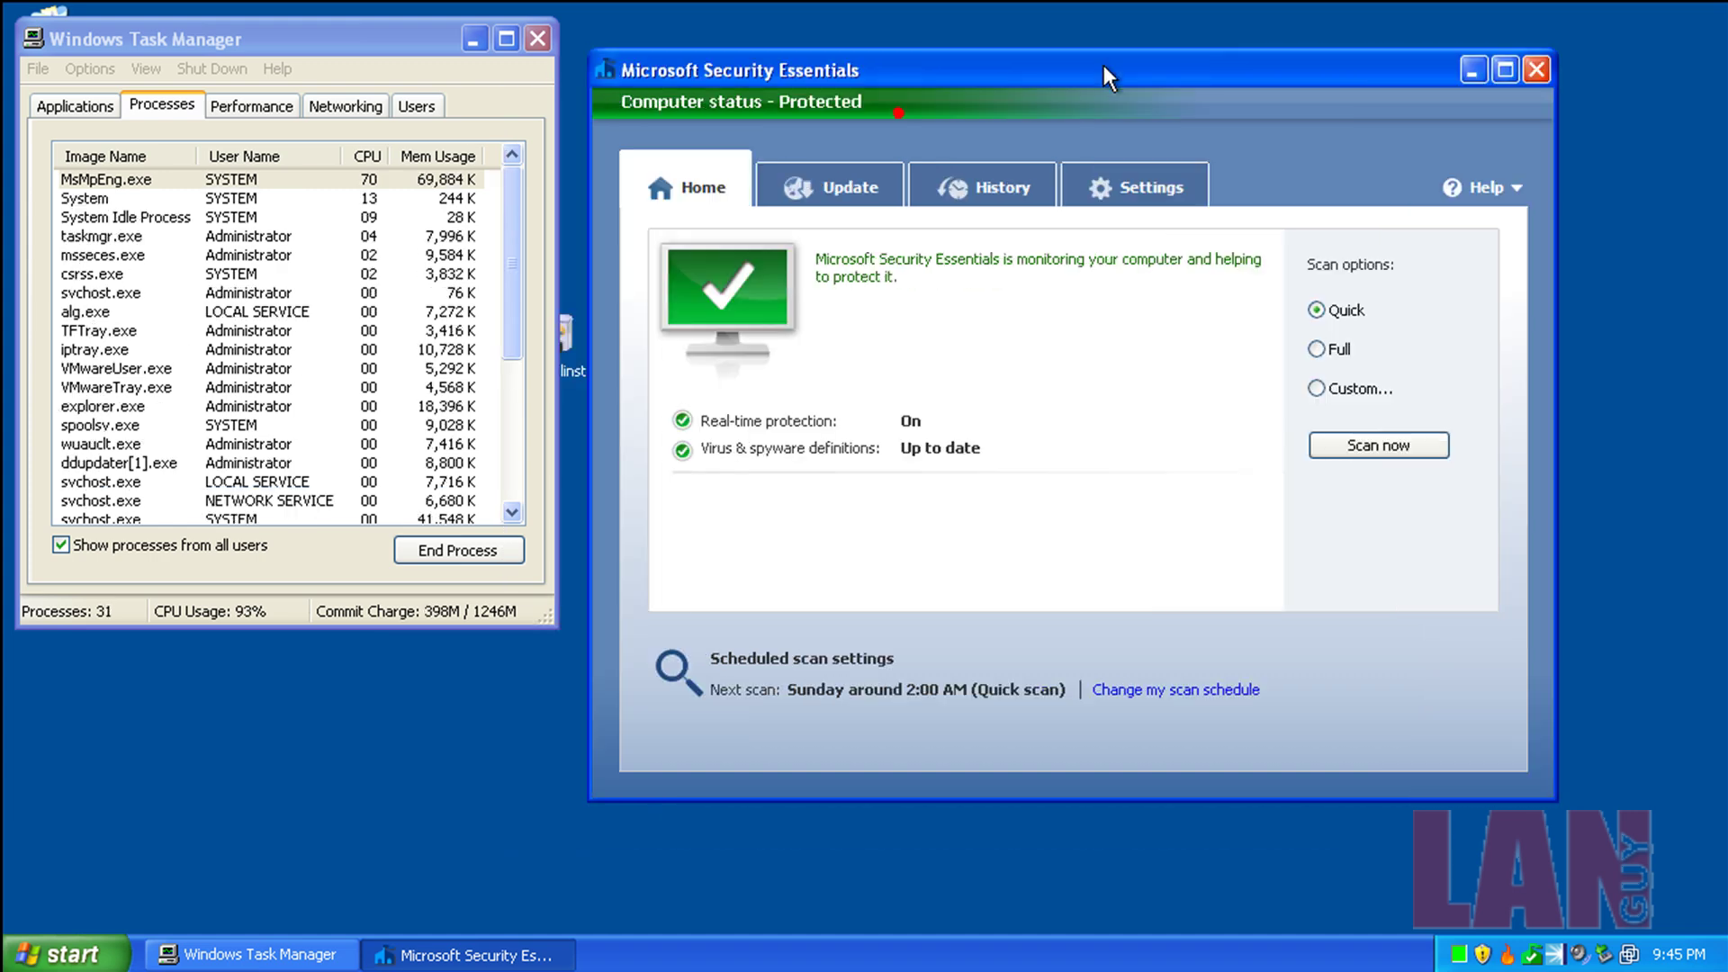
click(852, 199)
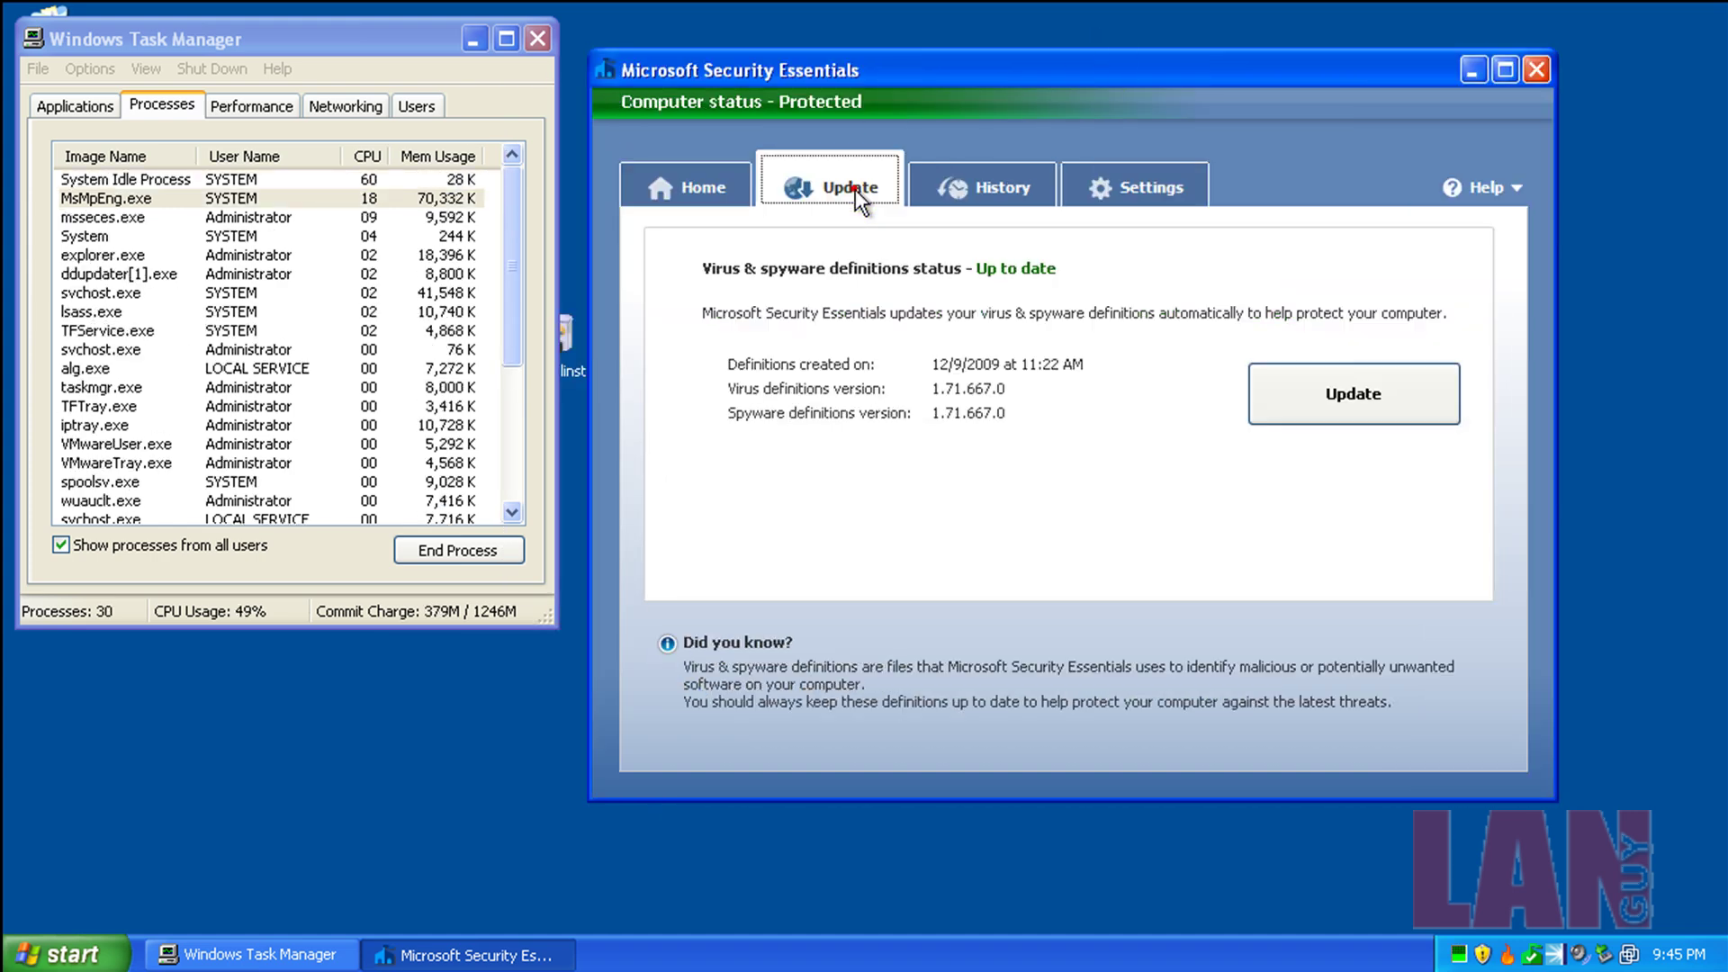
click(1163, 187)
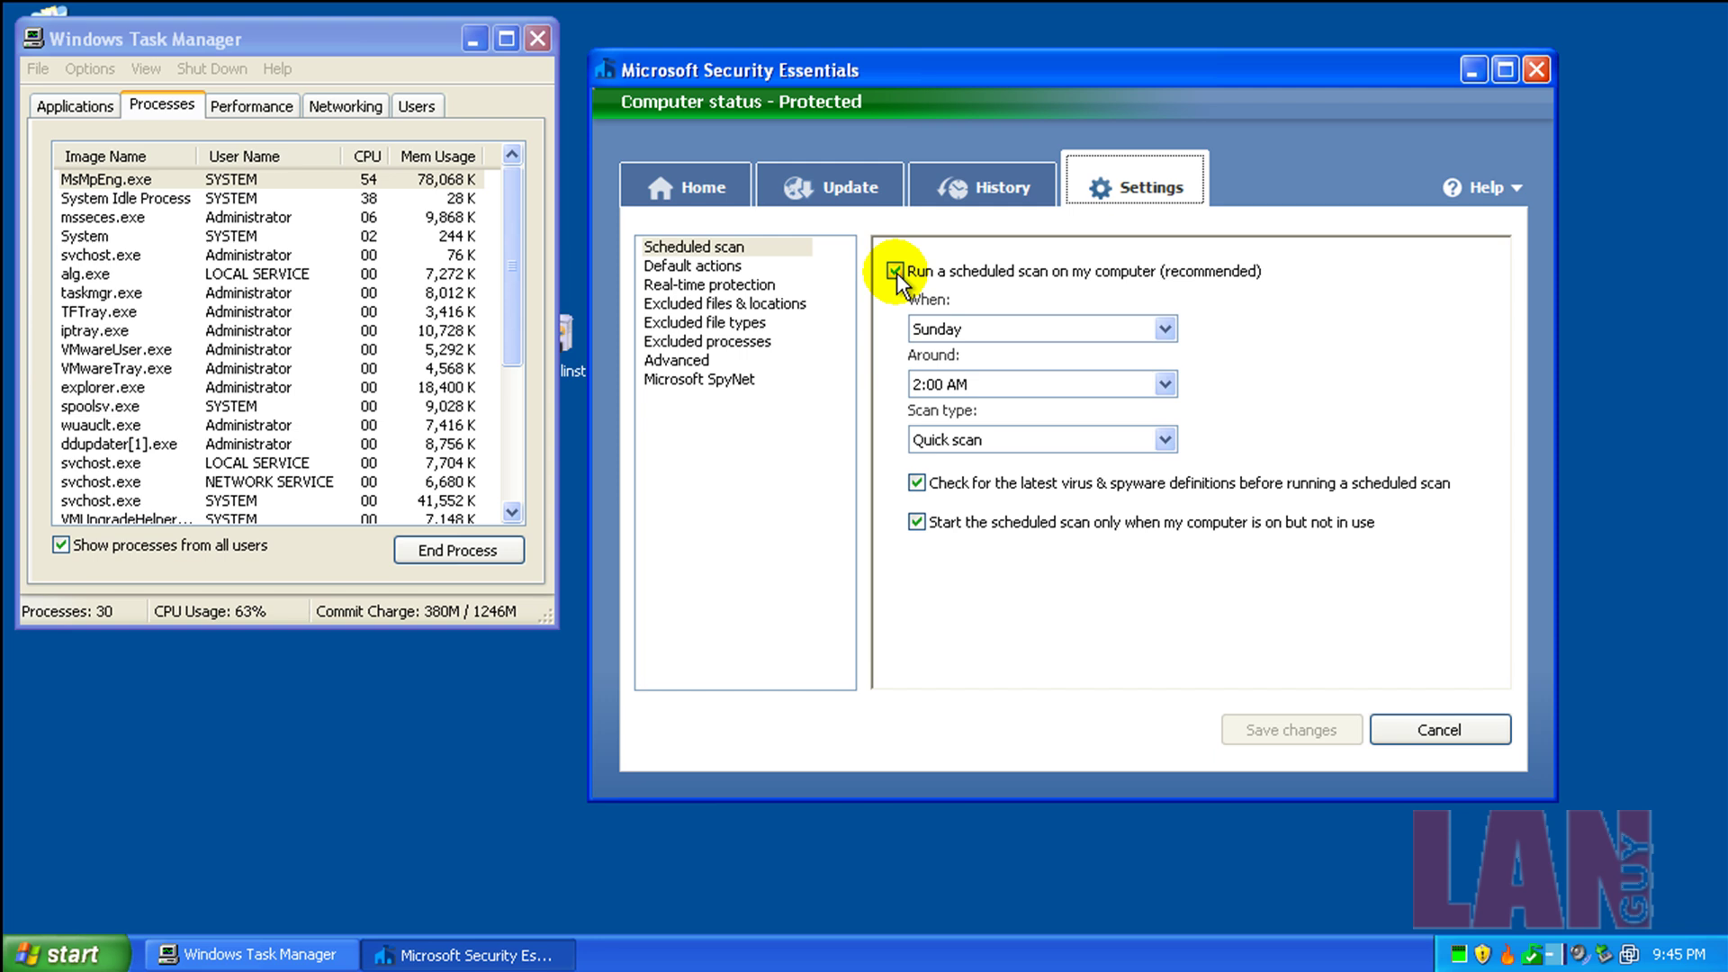
click(895, 270)
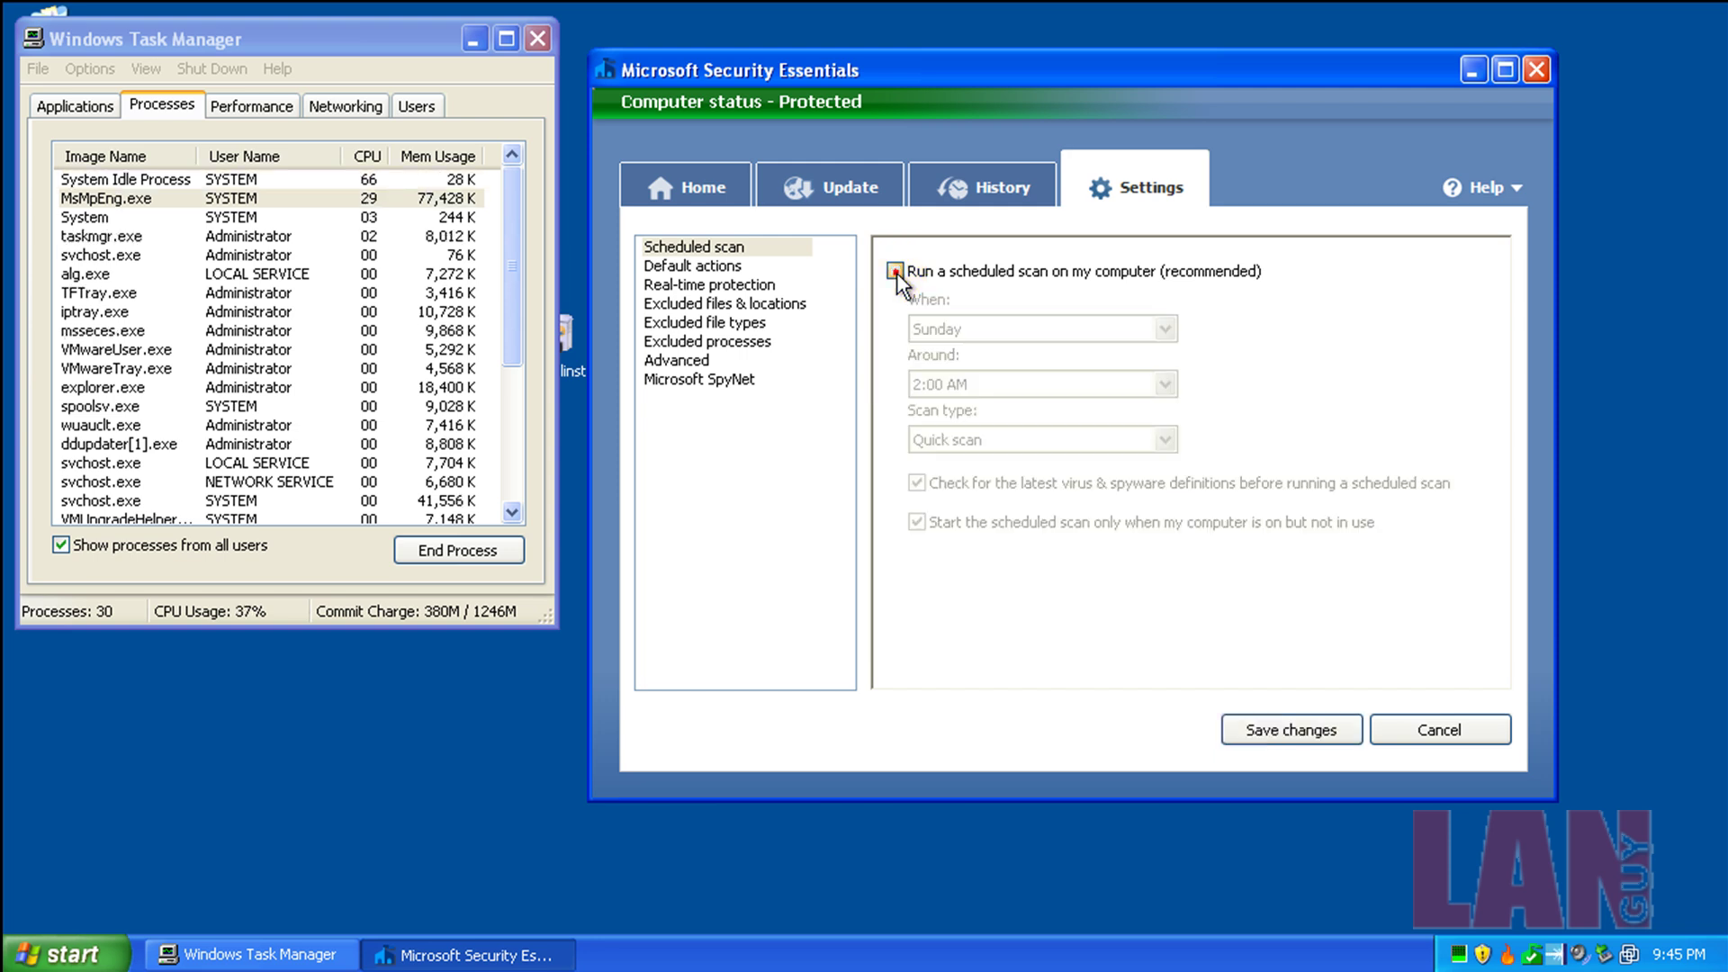
click(1303, 736)
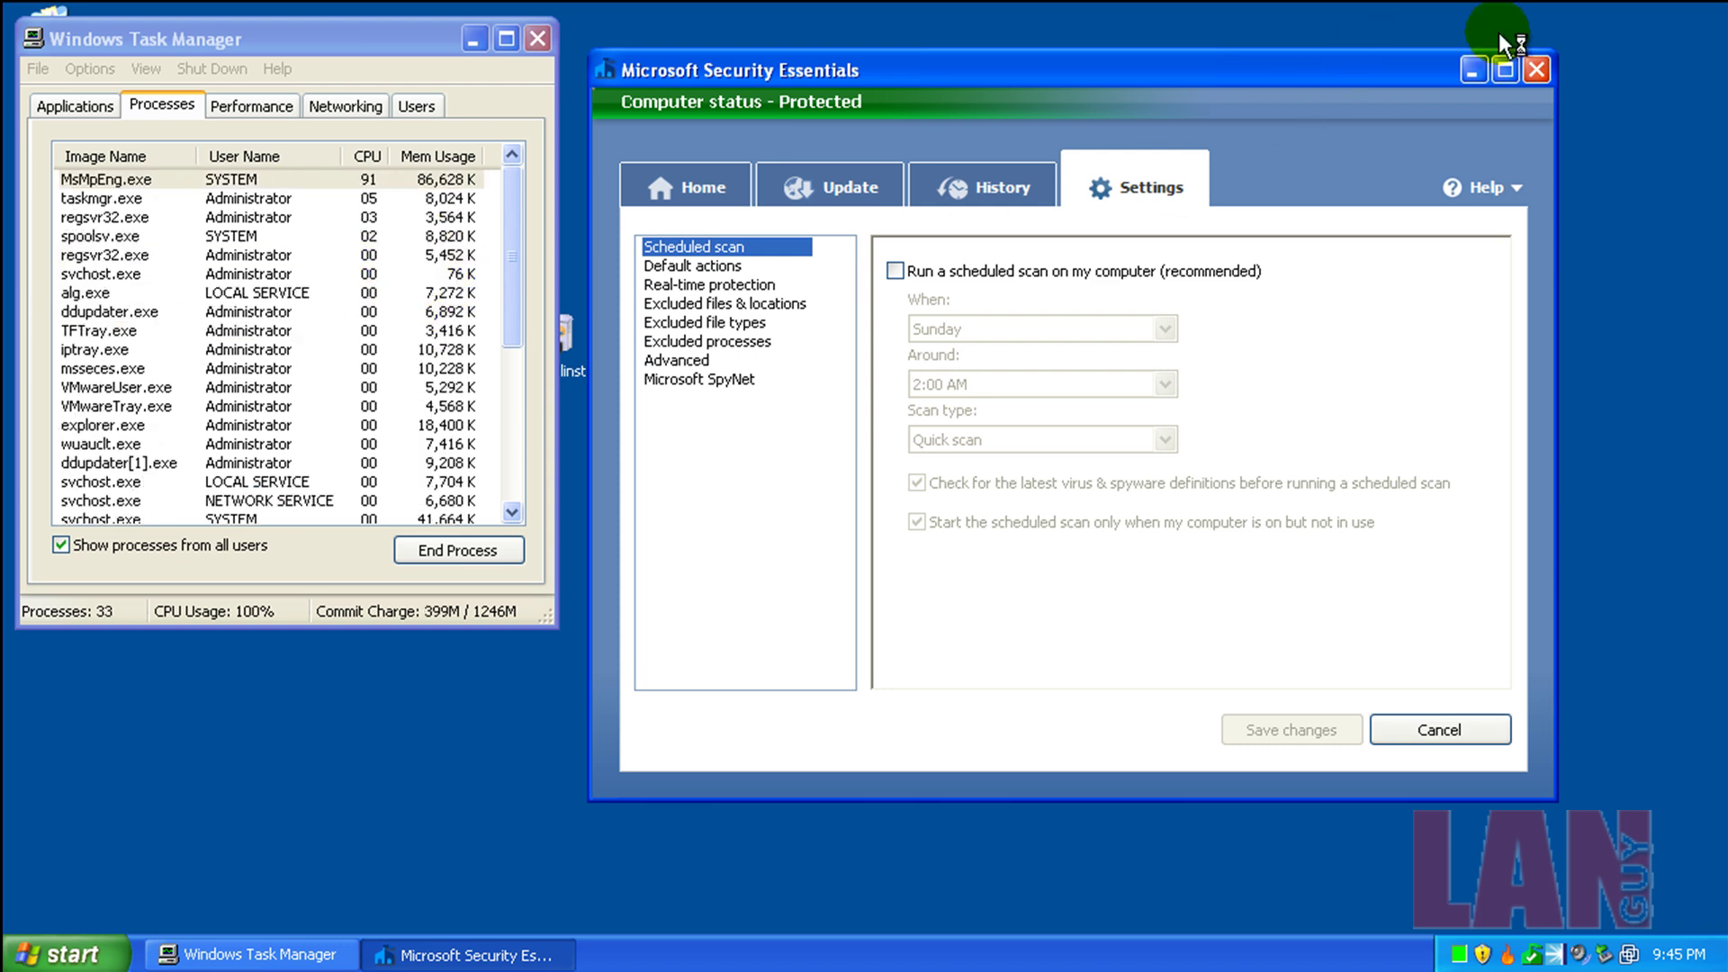
click(1536, 70)
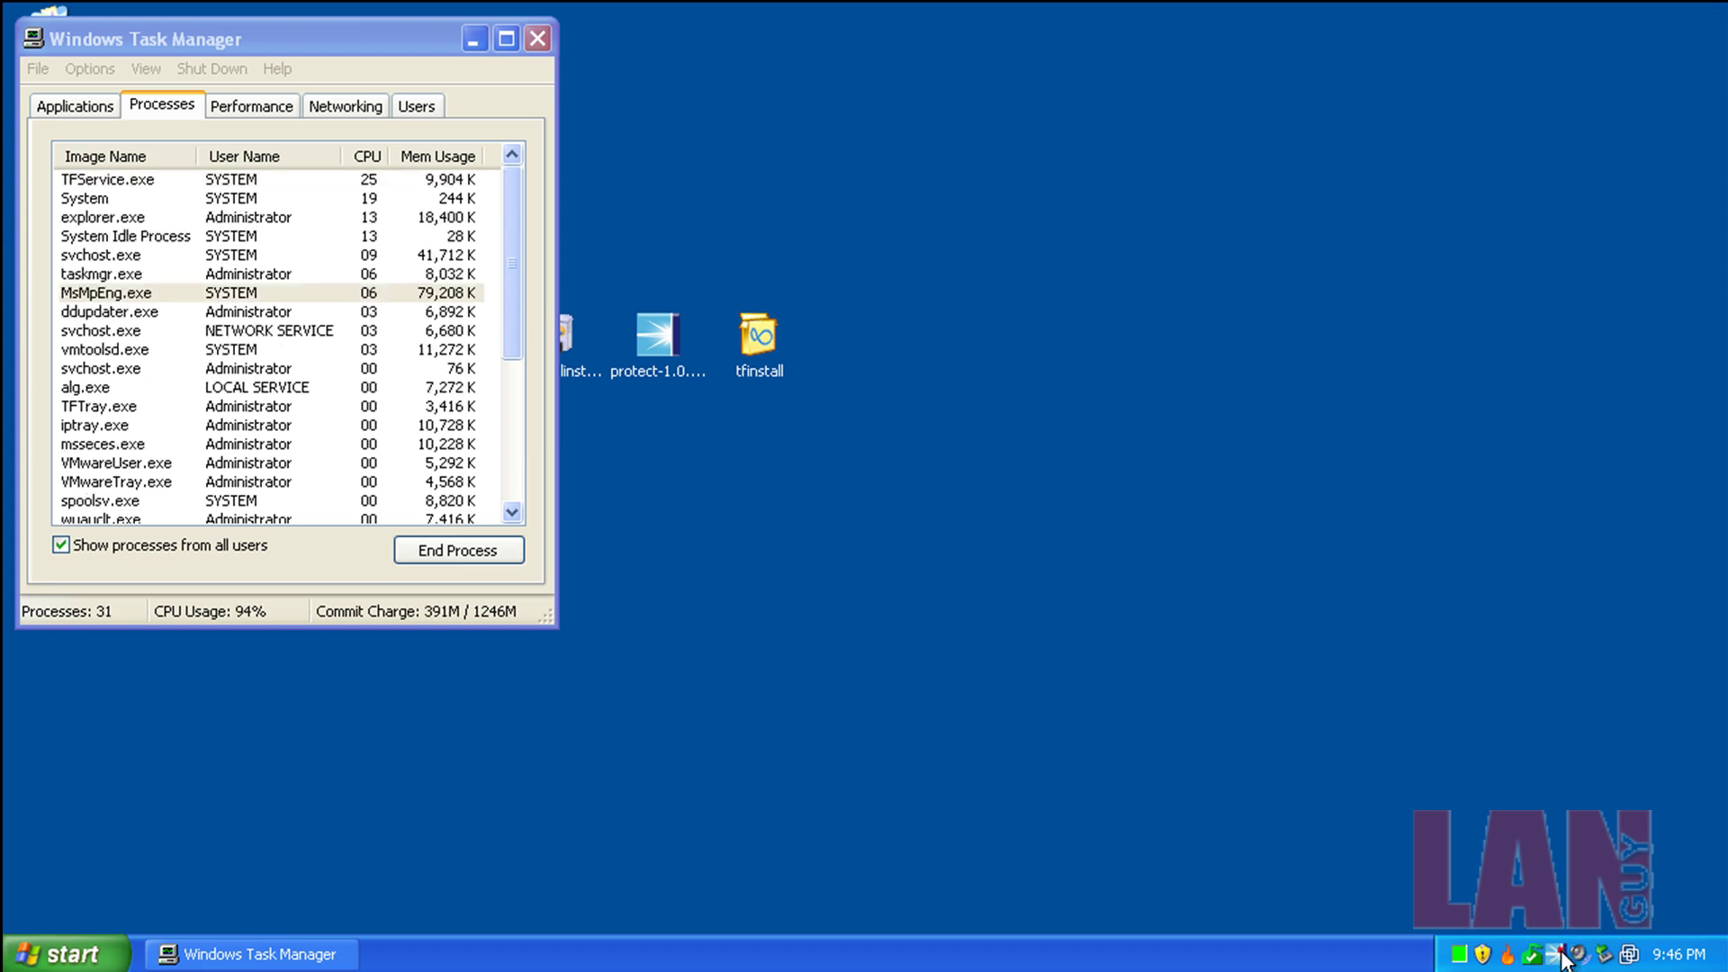
- Run an Immunet Protect scan (1308 files, 0 threats) and close Security Essentials
double_click(1557, 952)
click(473, 38)
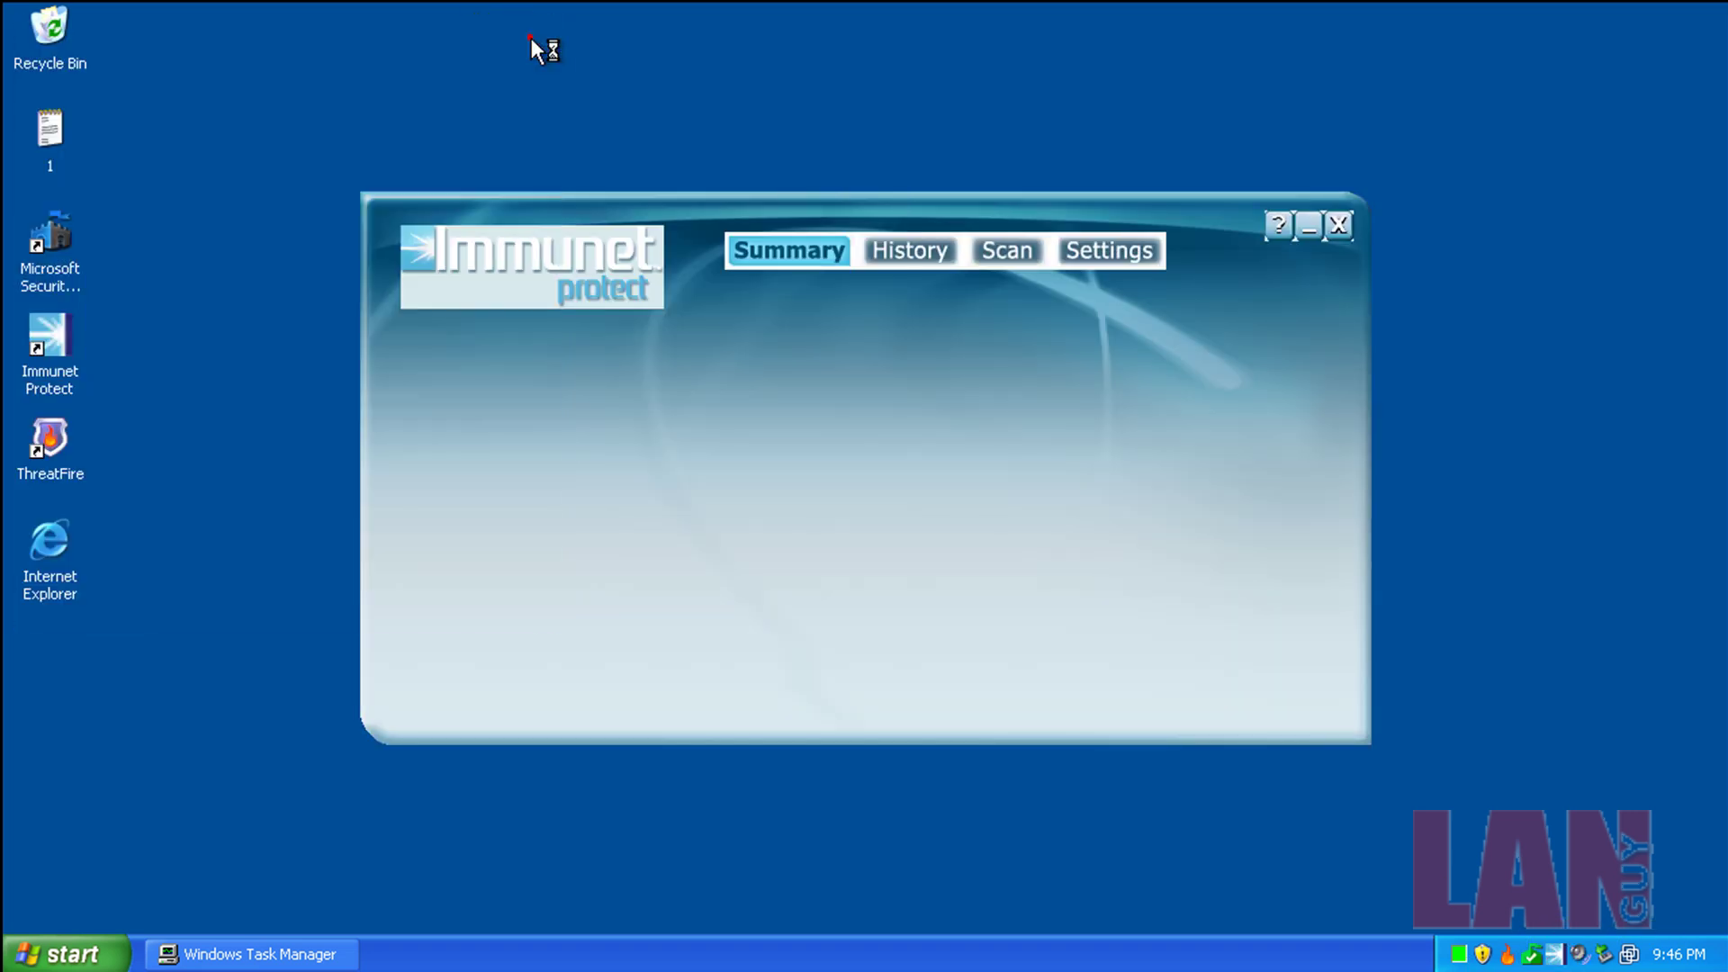
drag(714, 193, 395, 47)
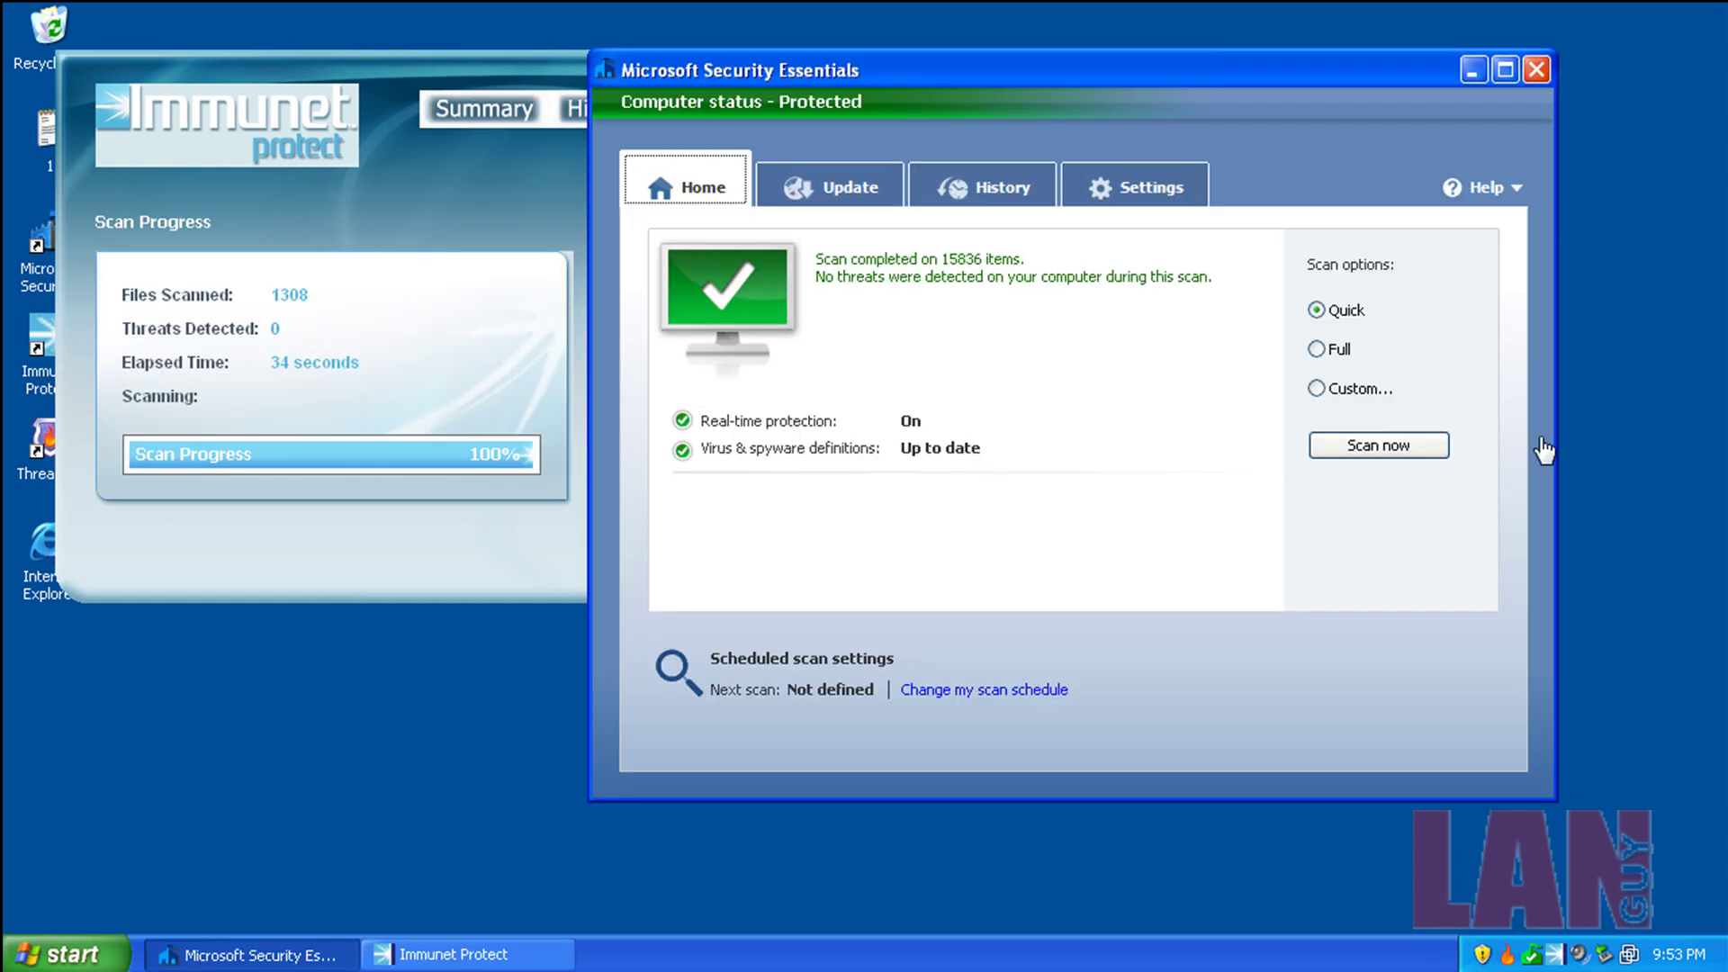
click(1274, 62)
click(1535, 70)
- Close Immunet and show Malwarebytes' four Adware.Bestlink detections, selecting the ddbho.dll entry
click(1033, 77)
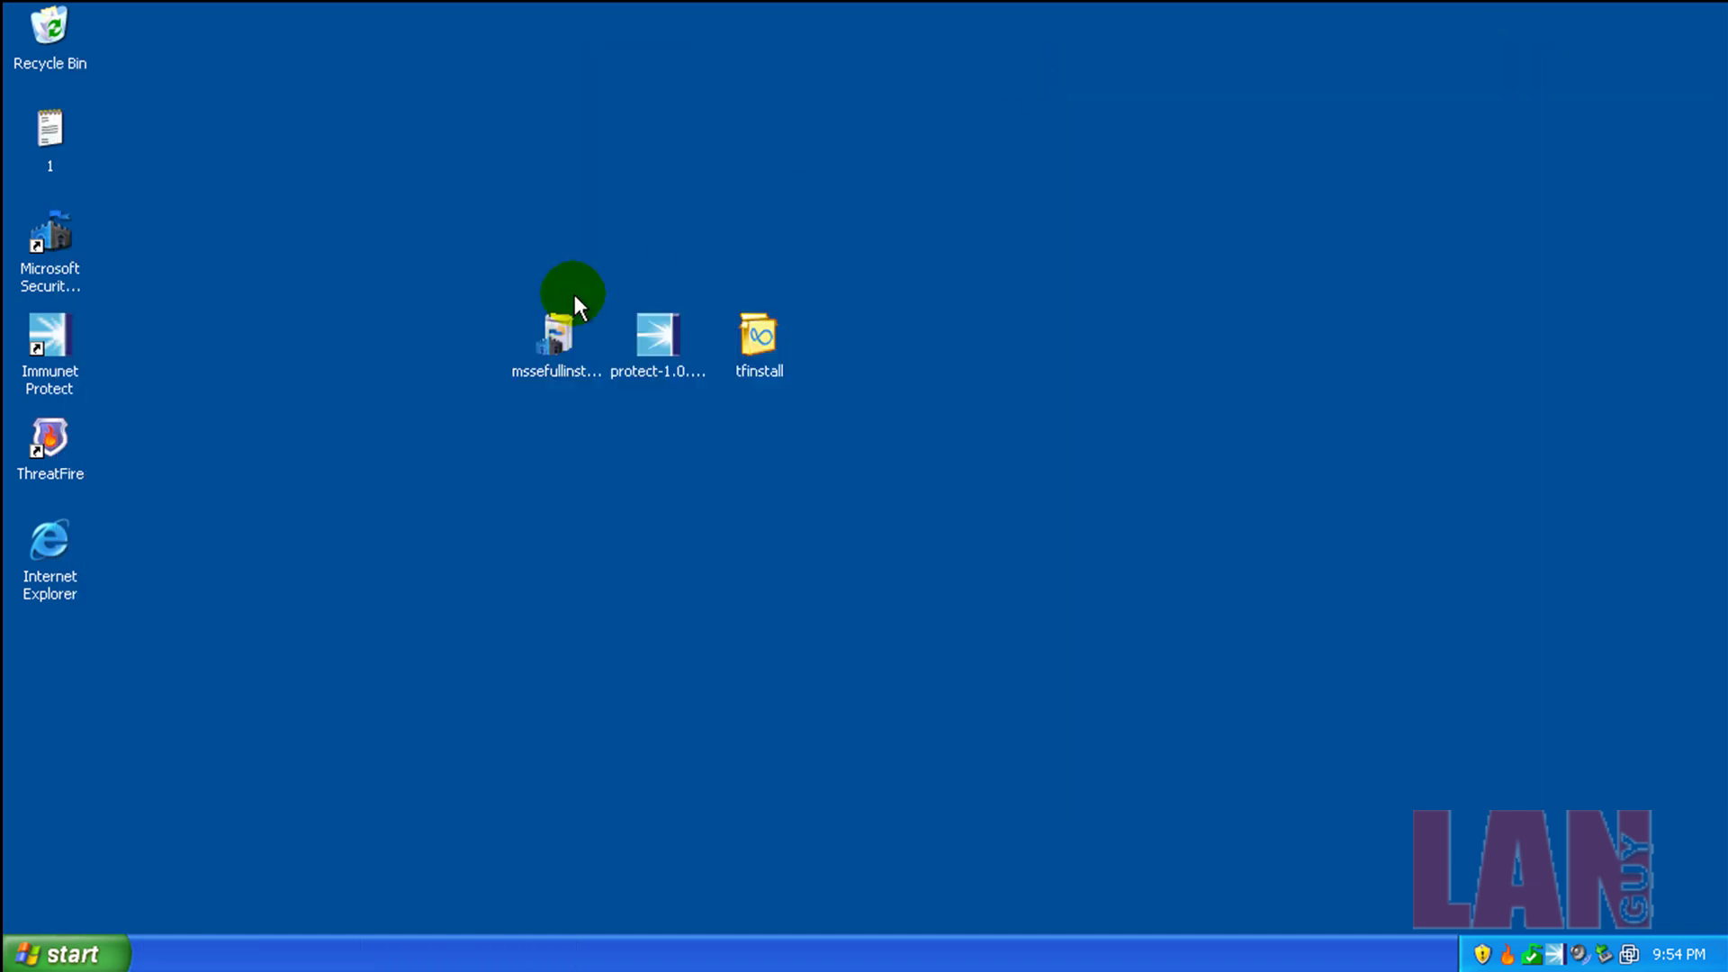
click(99, 940)
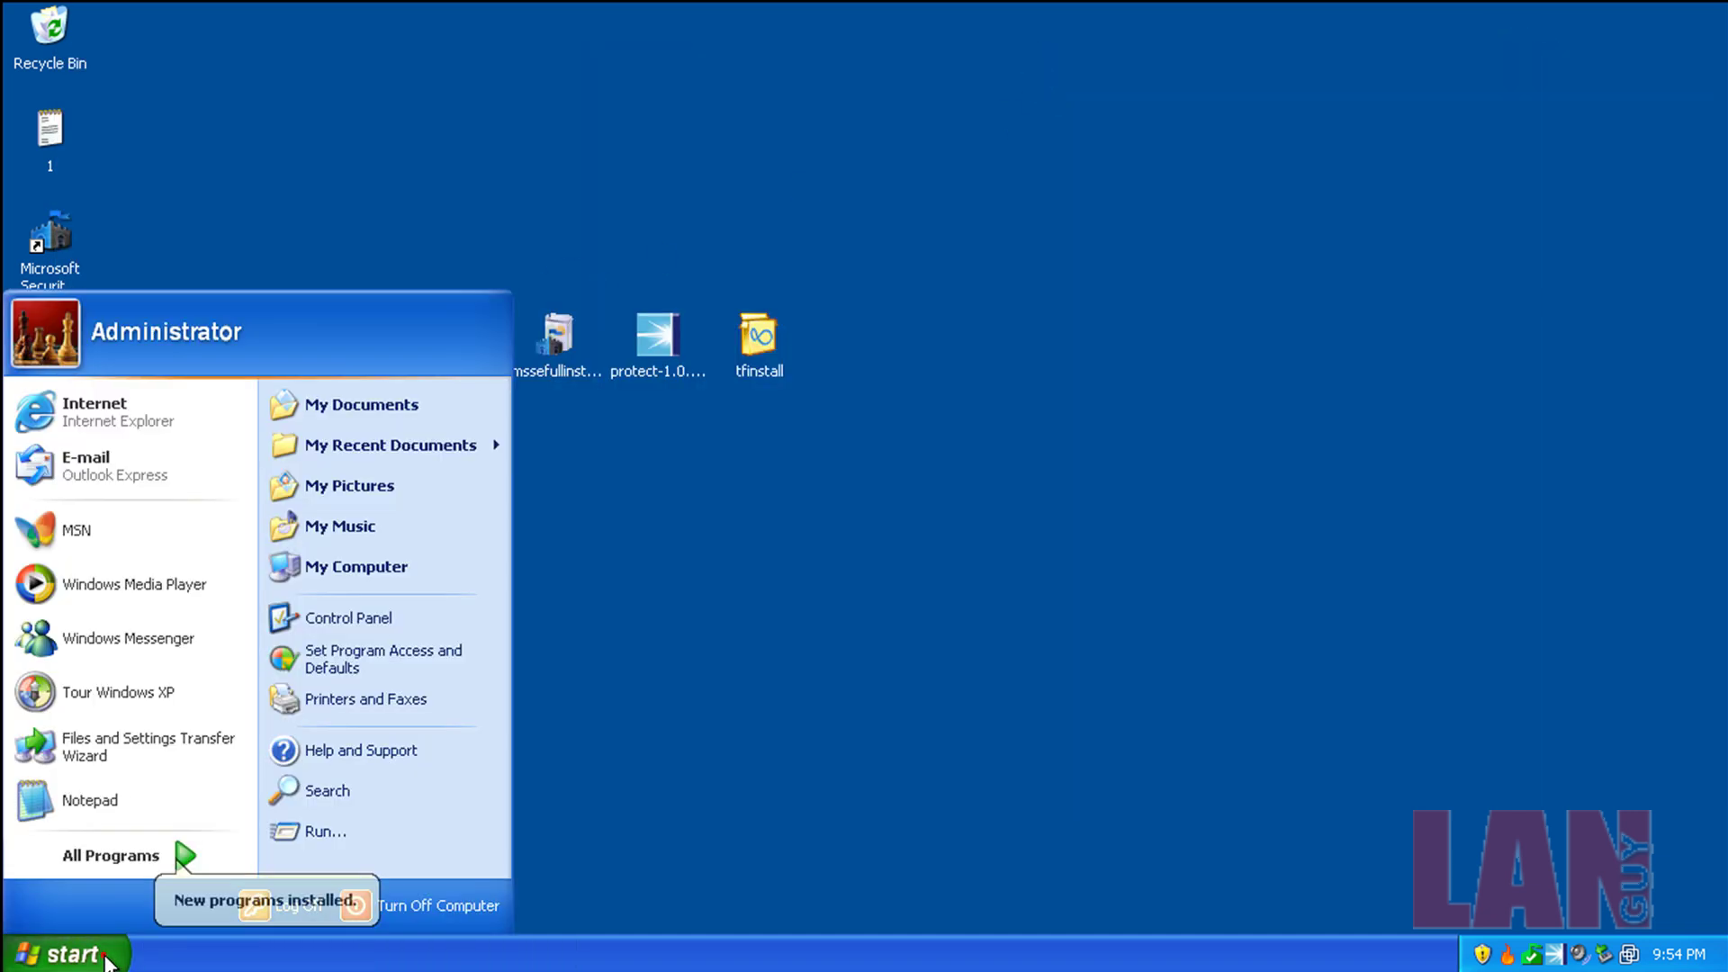
click(165, 423)
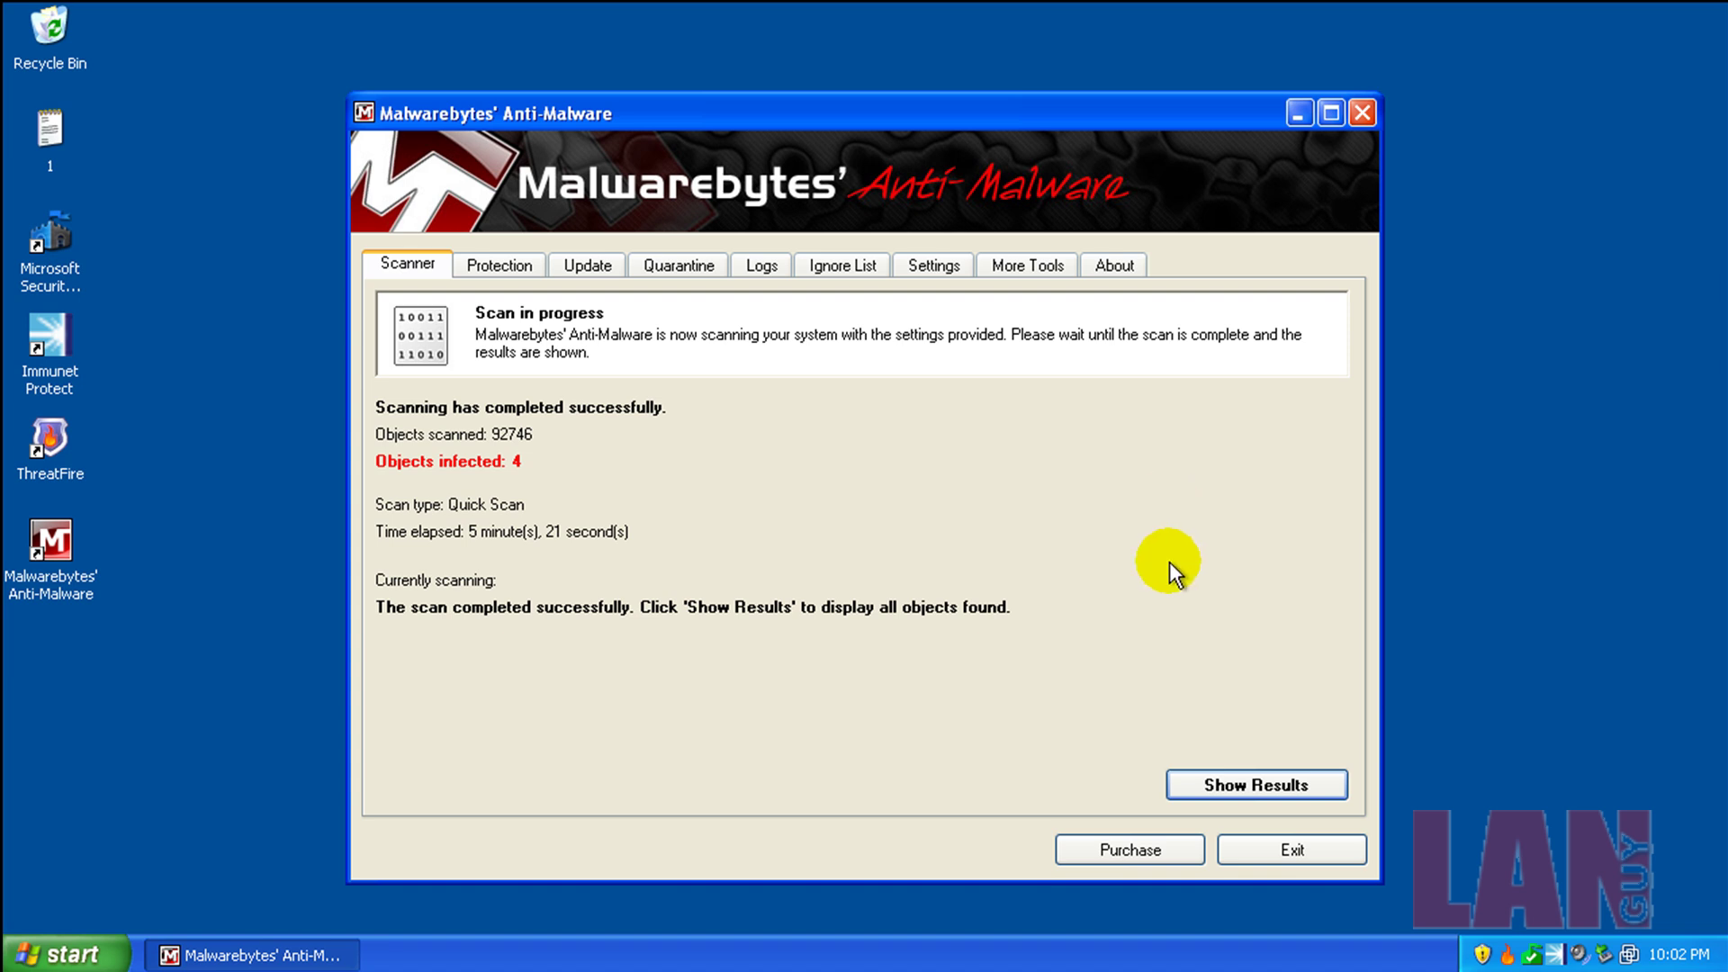
click(1256, 789)
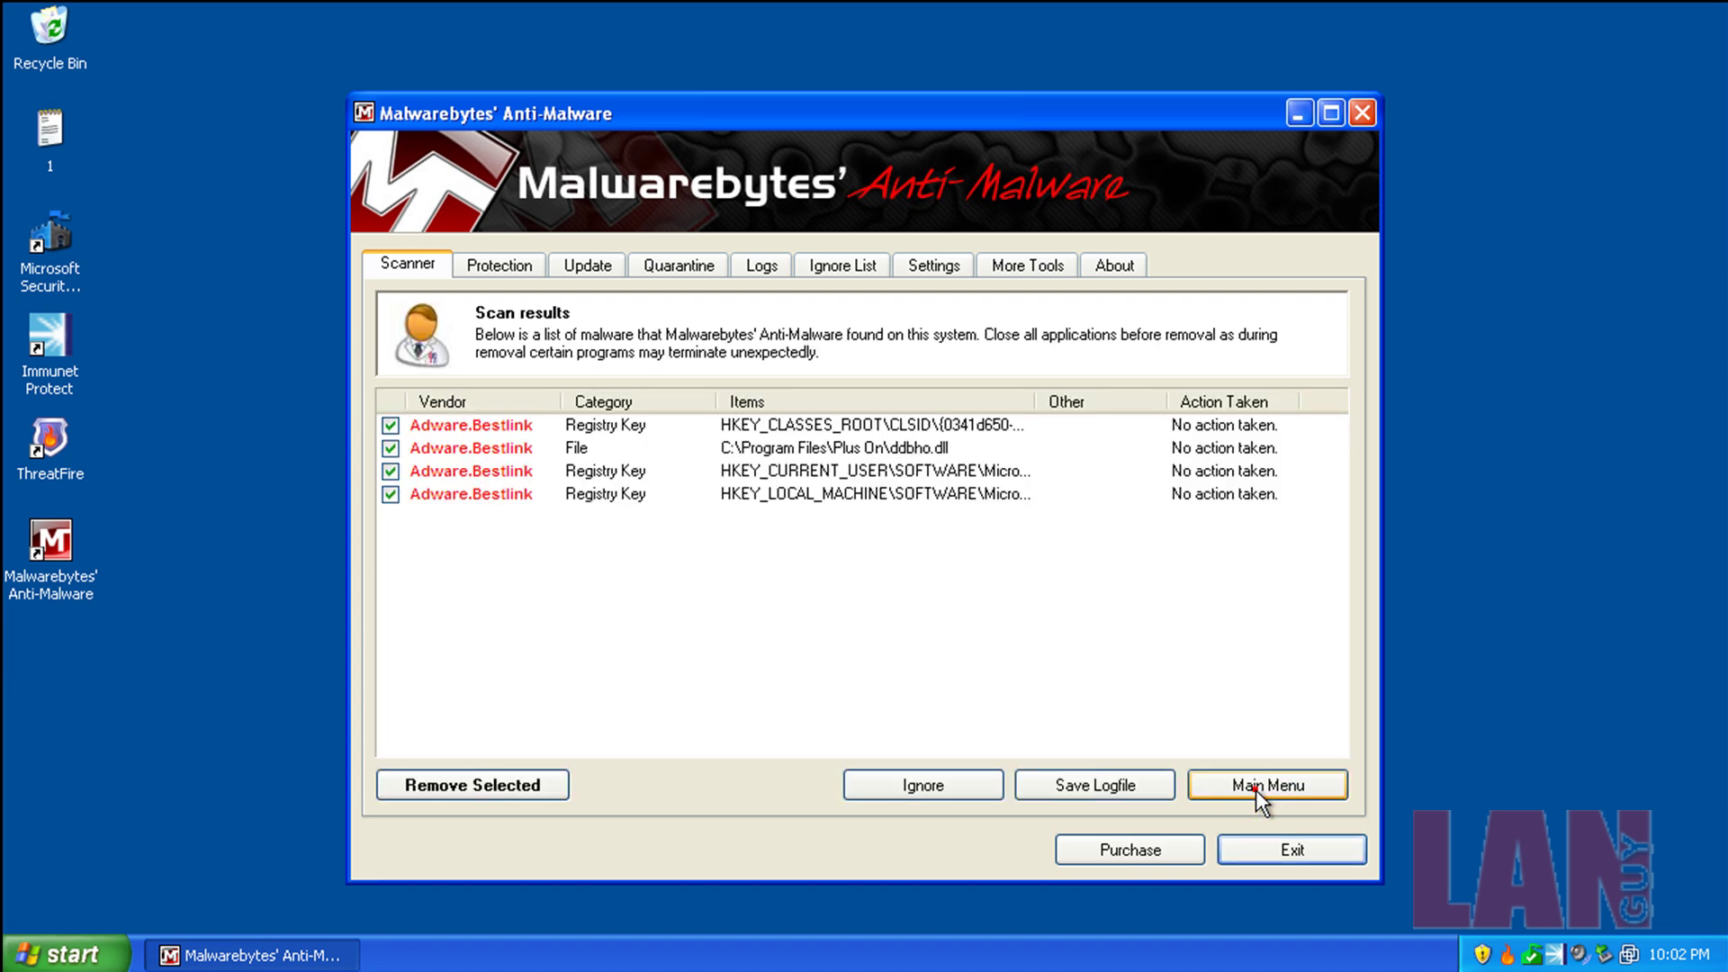
click(910, 549)
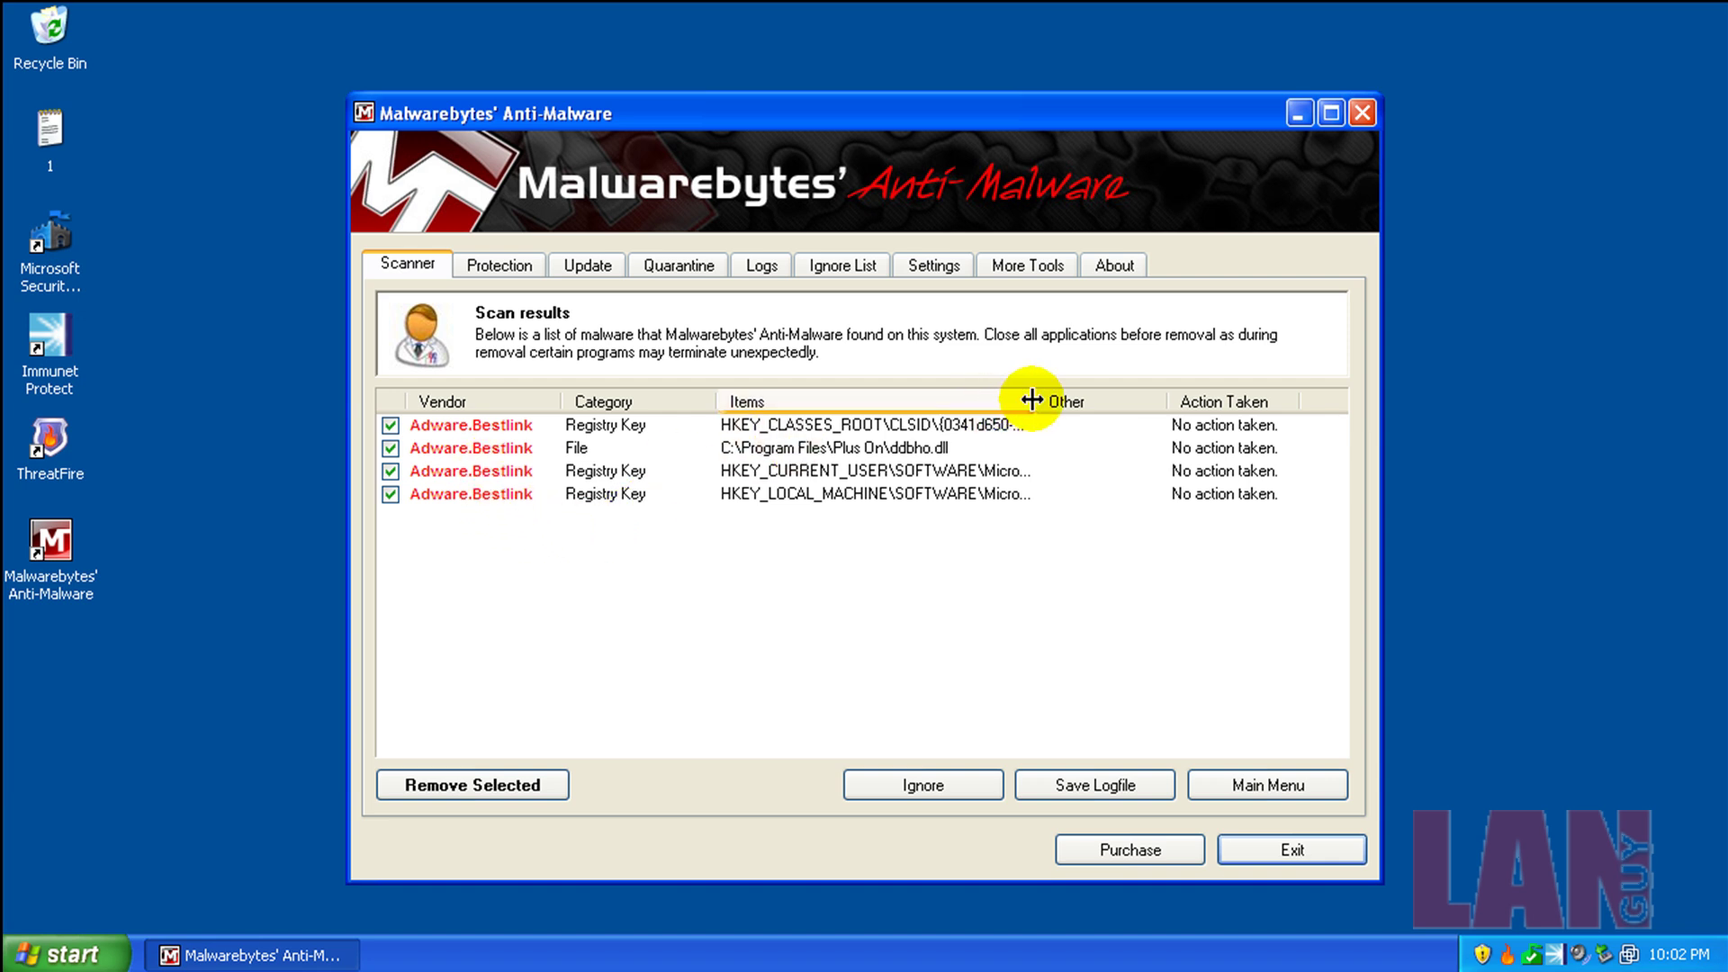
drag(1035, 399, 1162, 391)
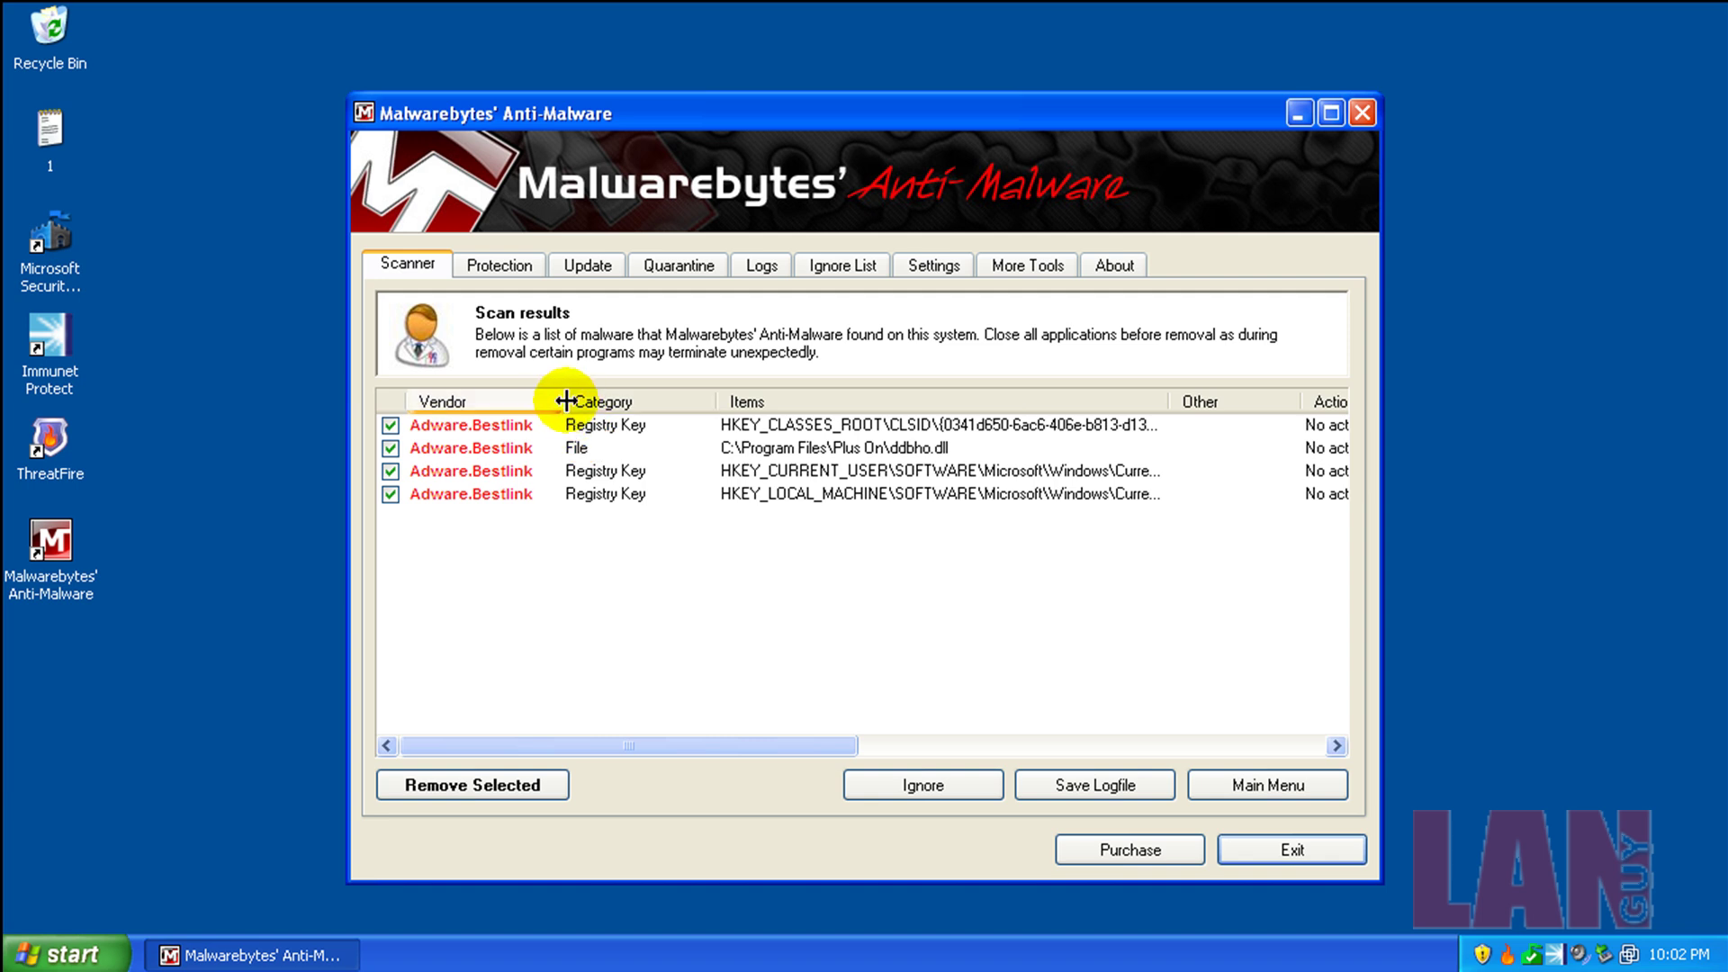
mouse_move(564, 400)
mouse_down()
mouse_move(598, 401)
mouse_move(569, 404)
mouse_up()
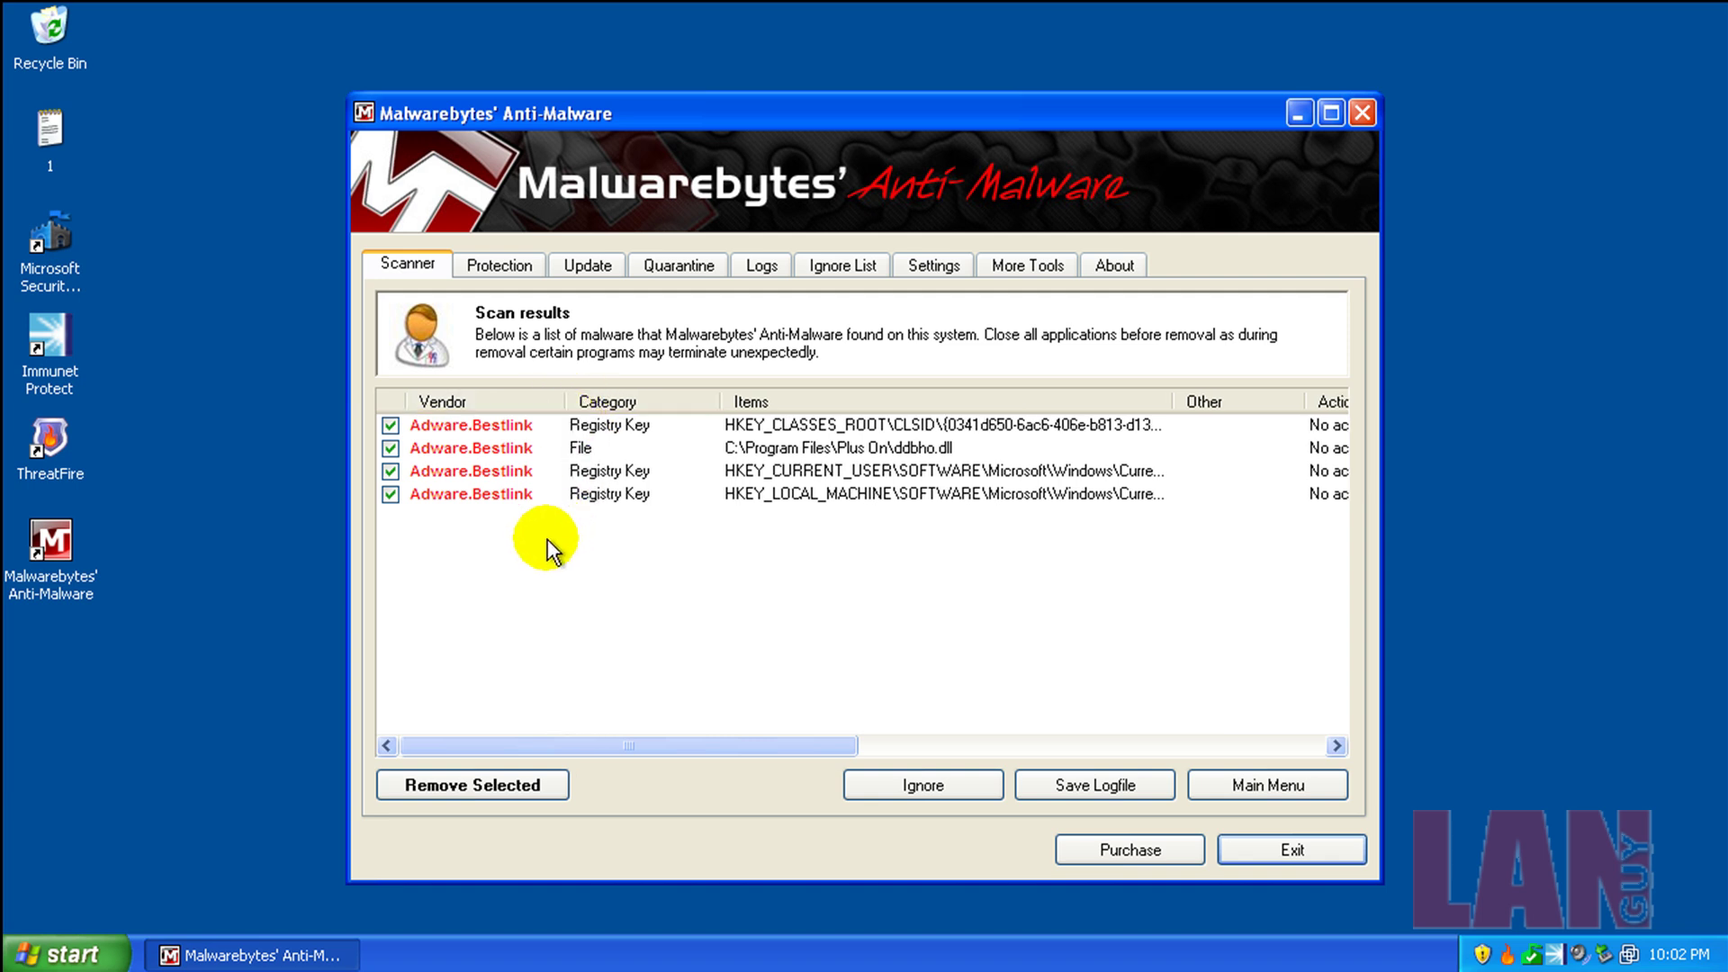
click(832, 447)
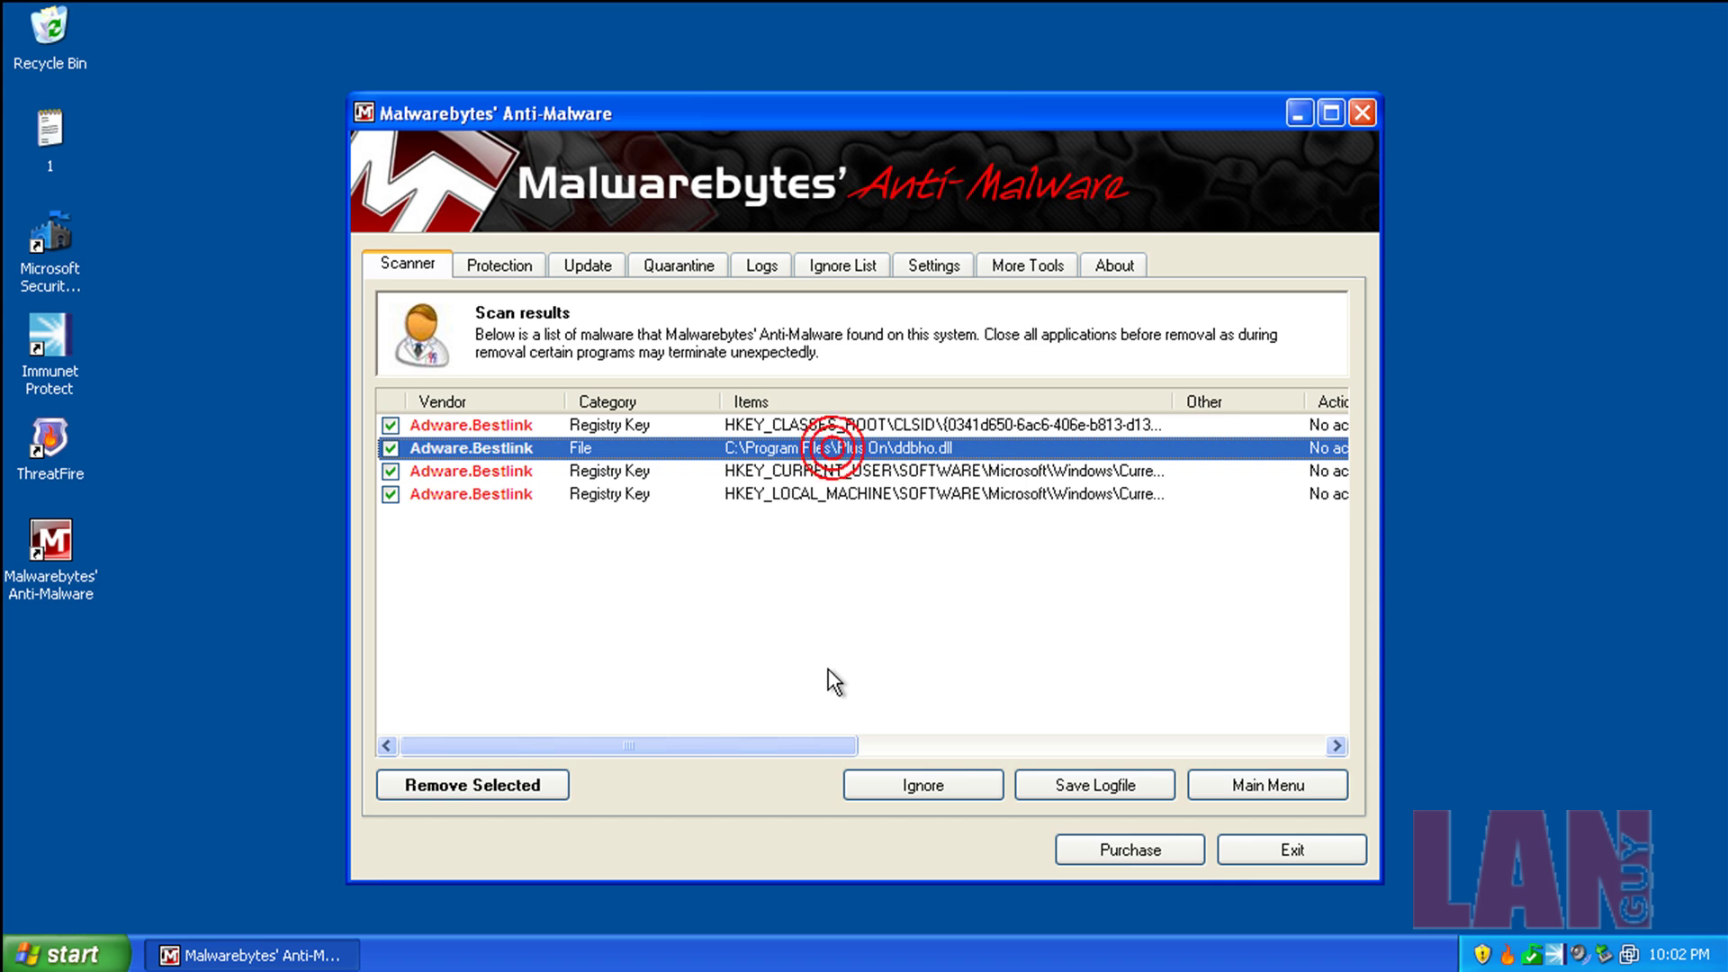
drag(794, 747, 905, 520)
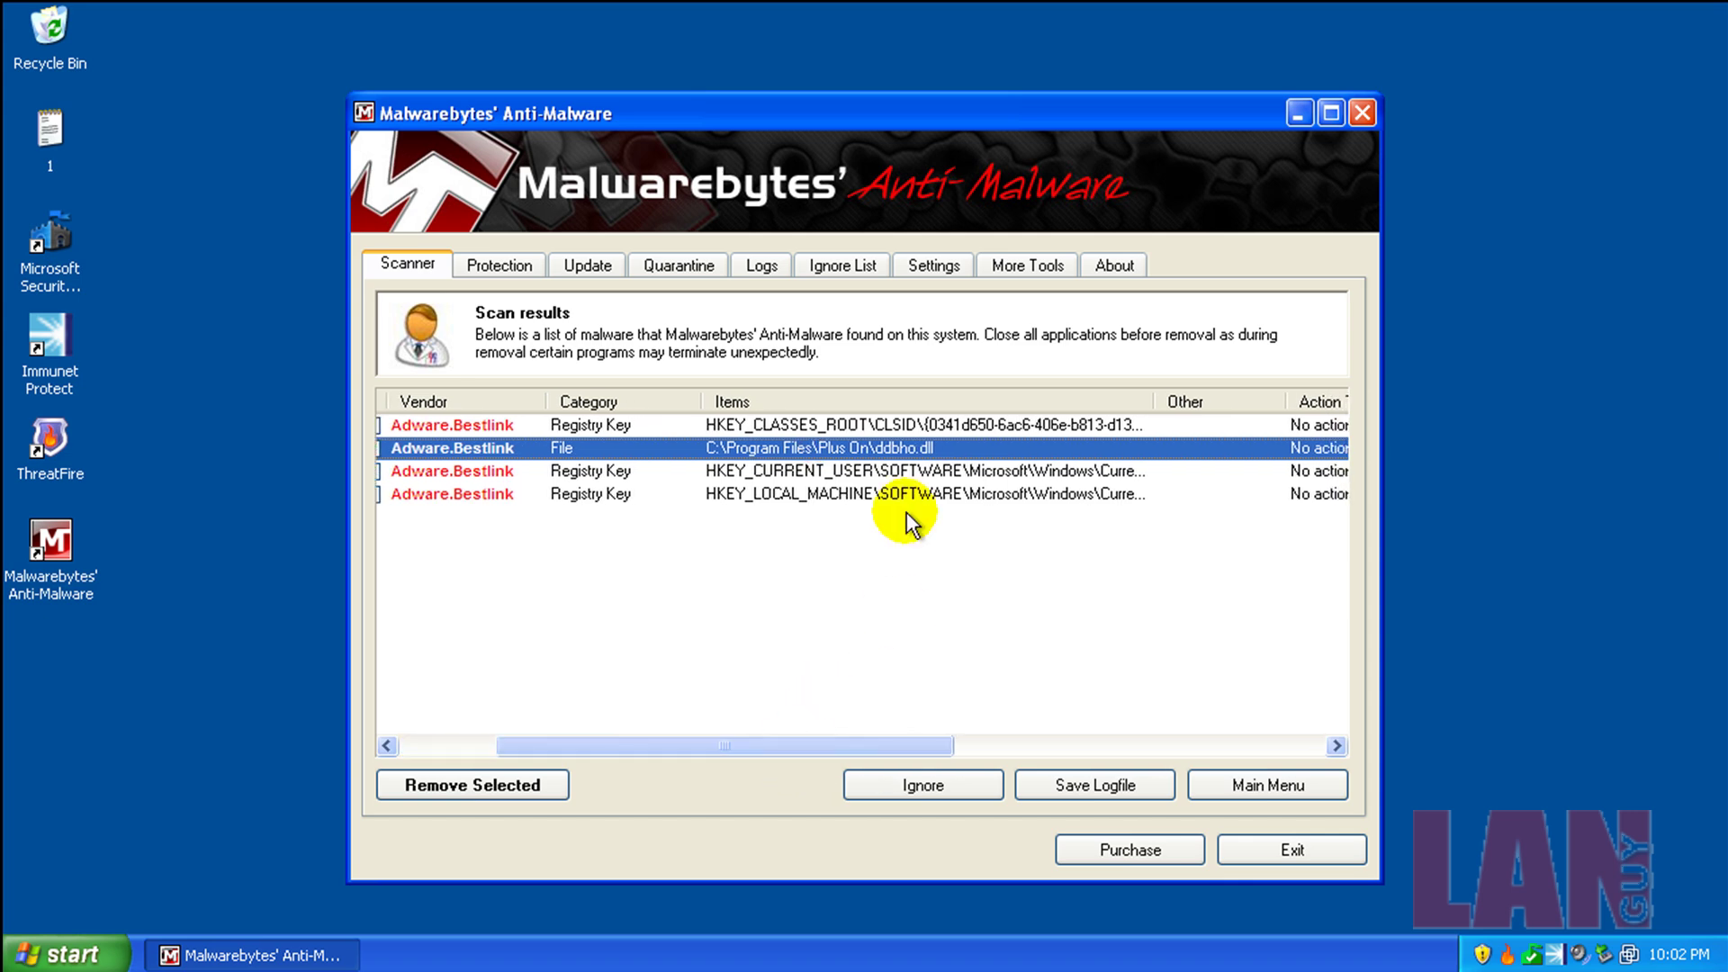
- Dismiss the Start menu, then widen the results window and the Items column
click(63, 954)
click(132, 868)
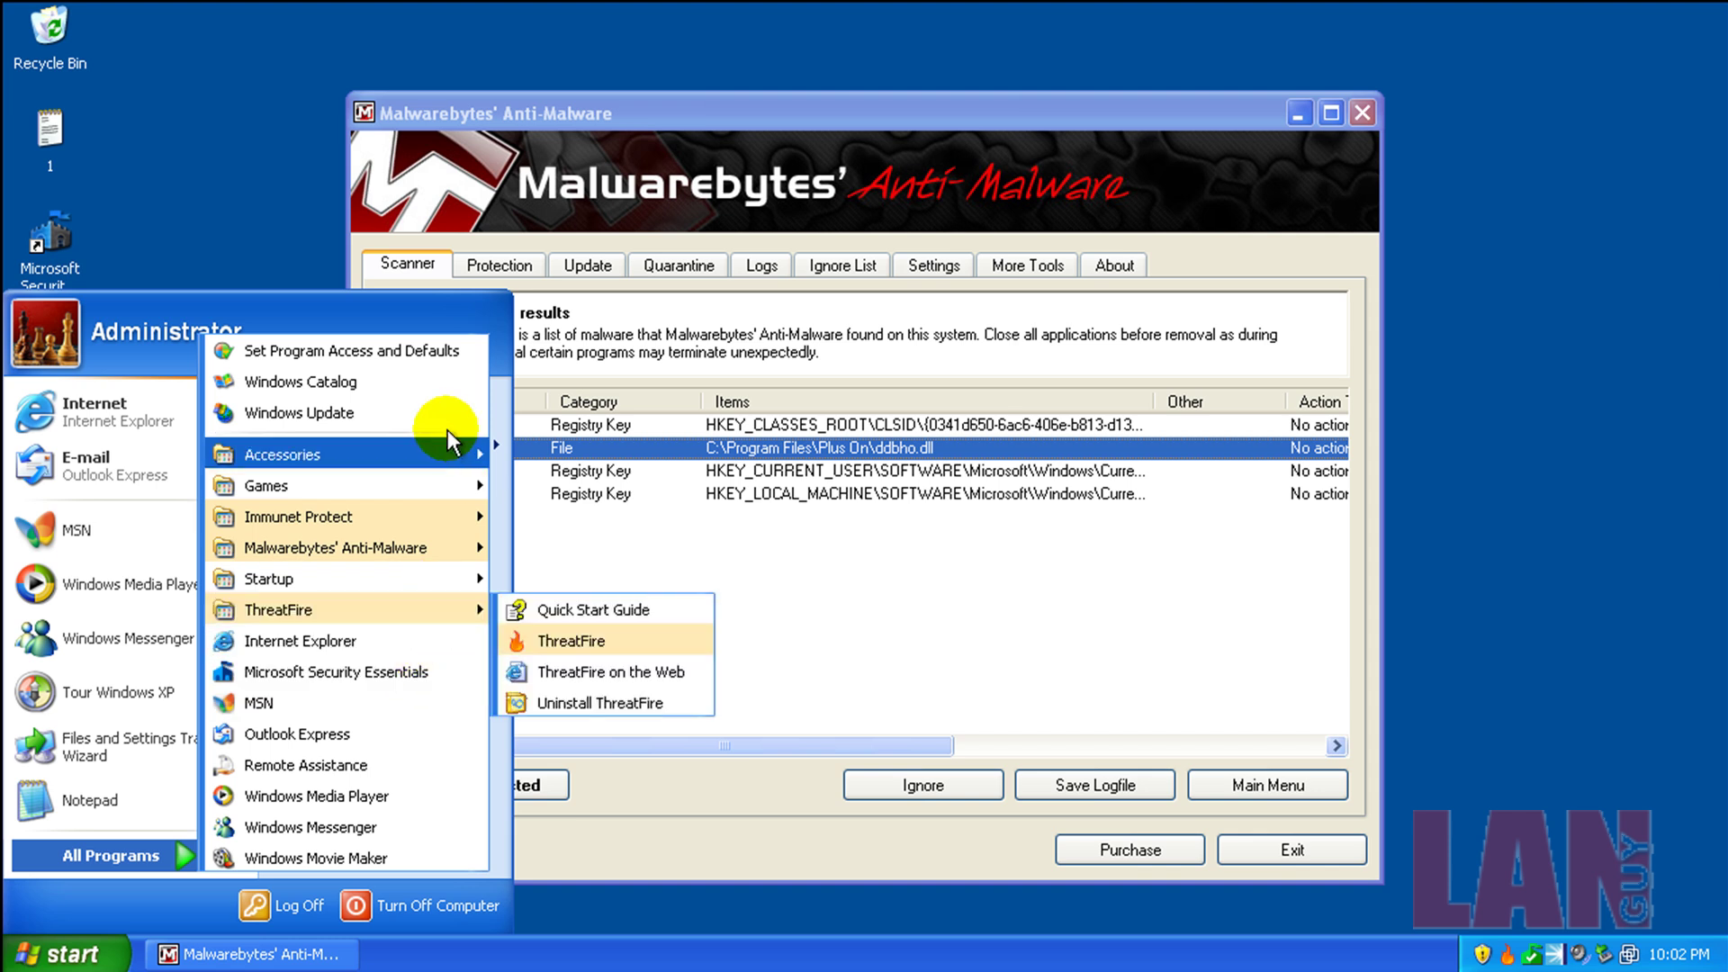
click(264, 331)
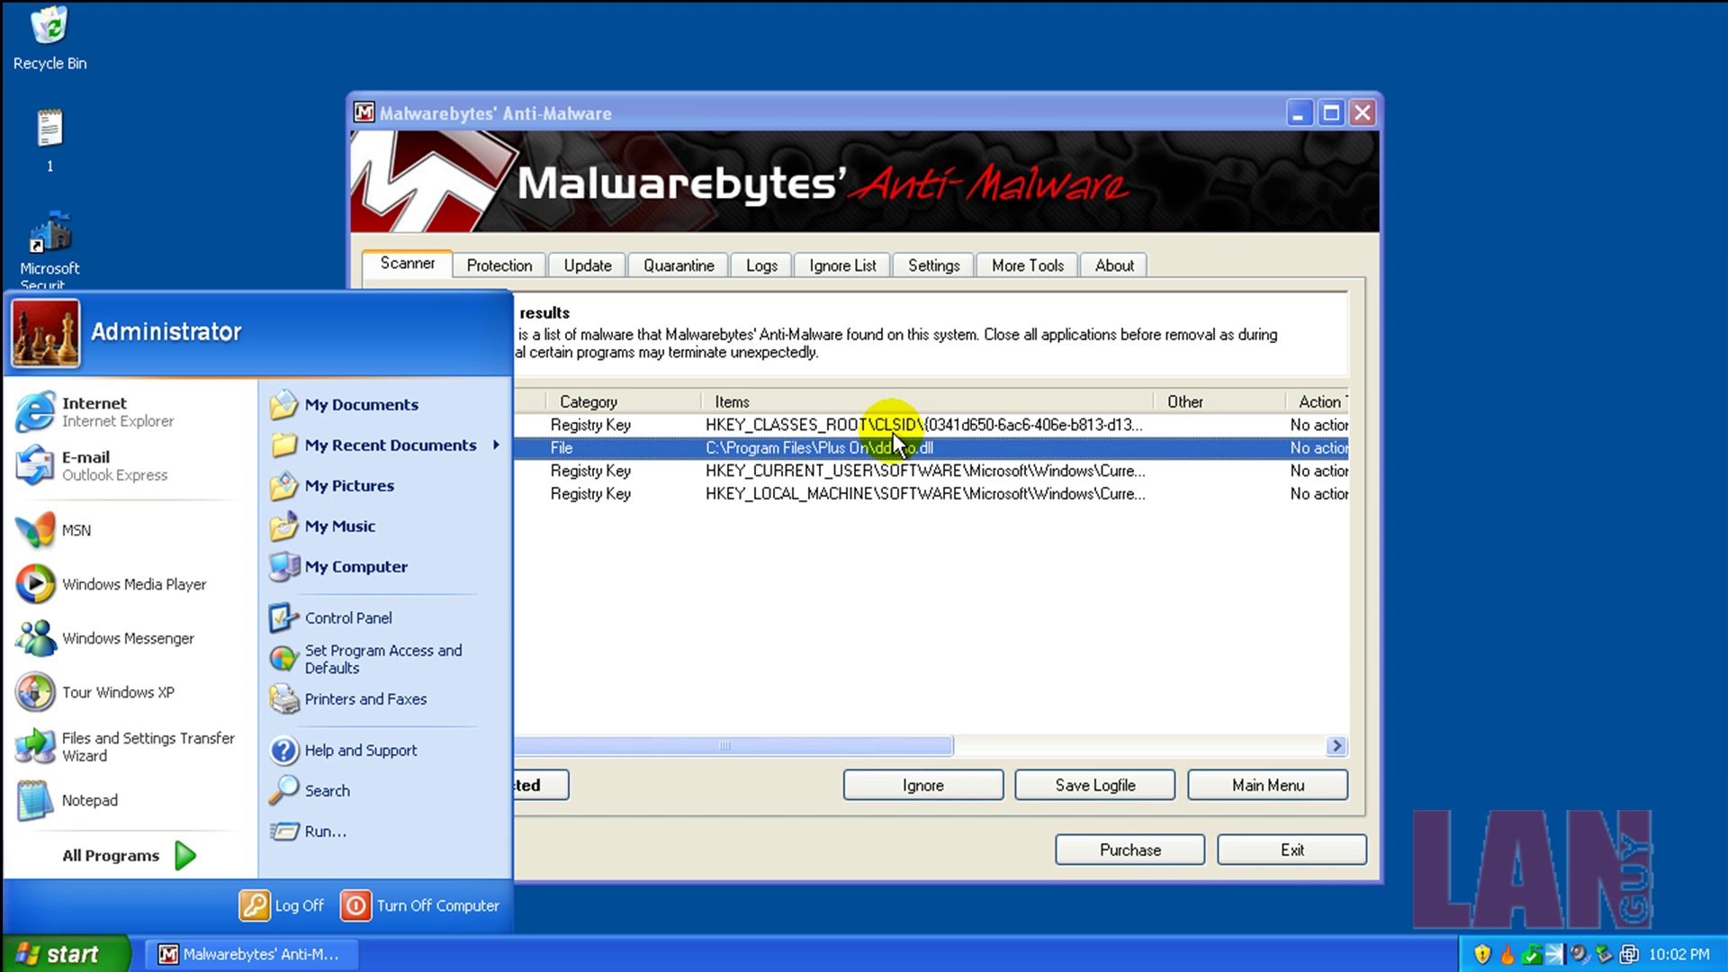
click(674, 563)
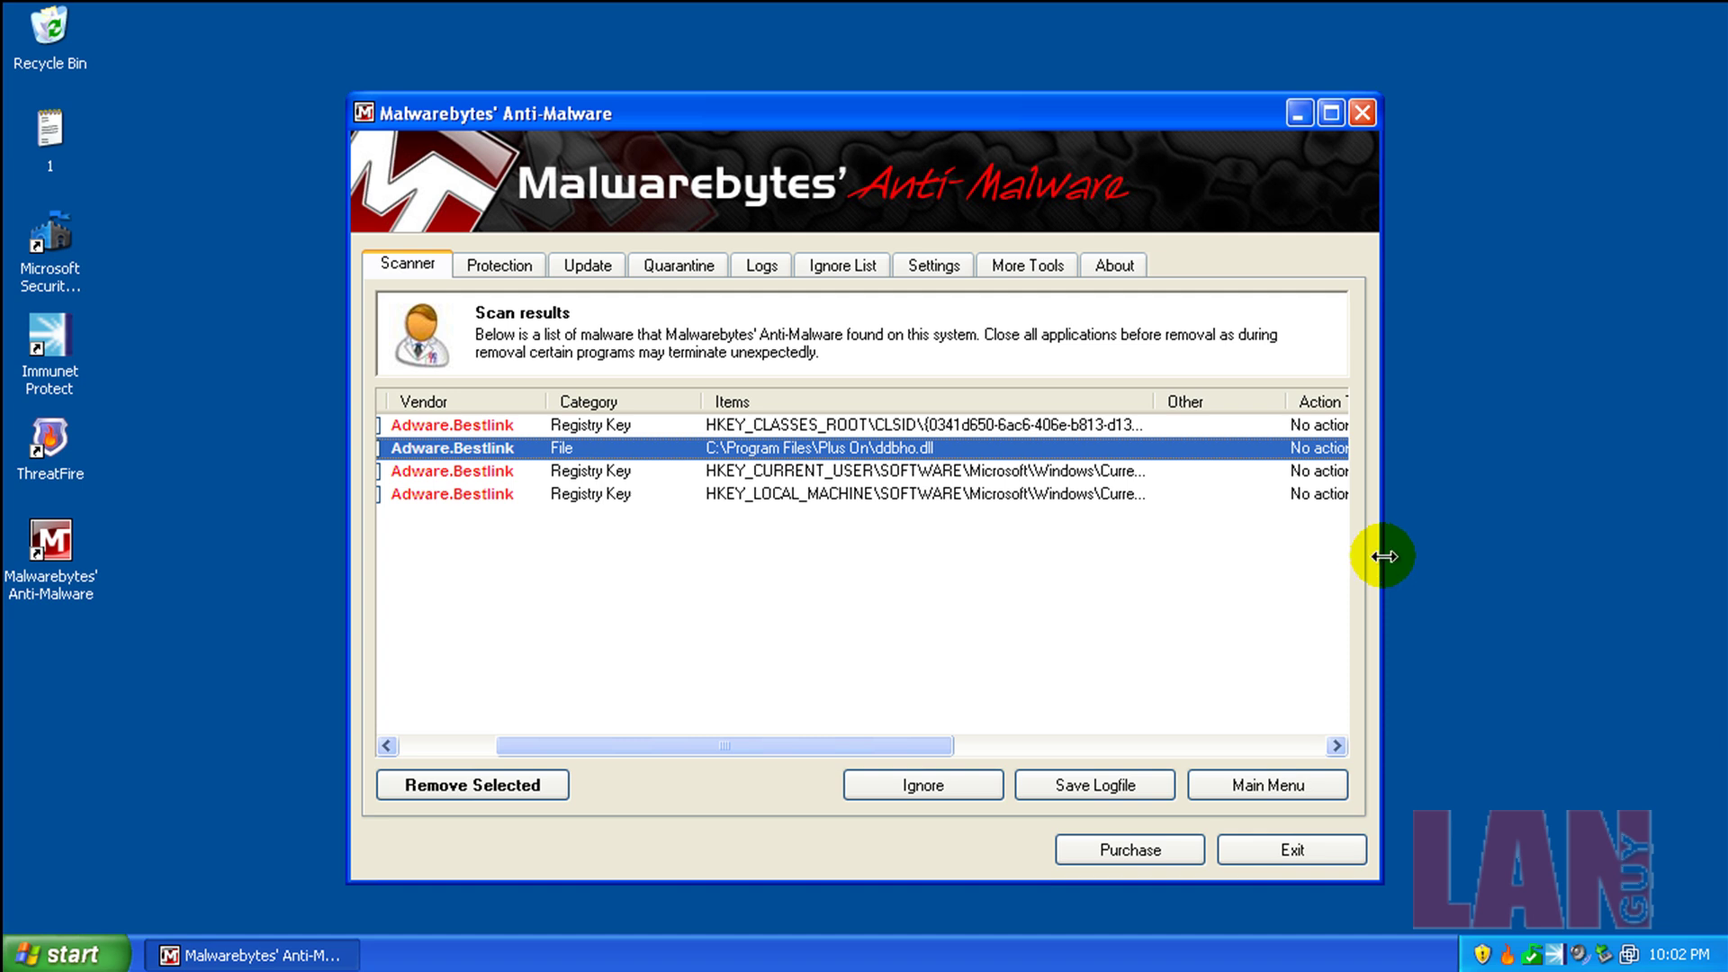
drag(1377, 564, 1651, 567)
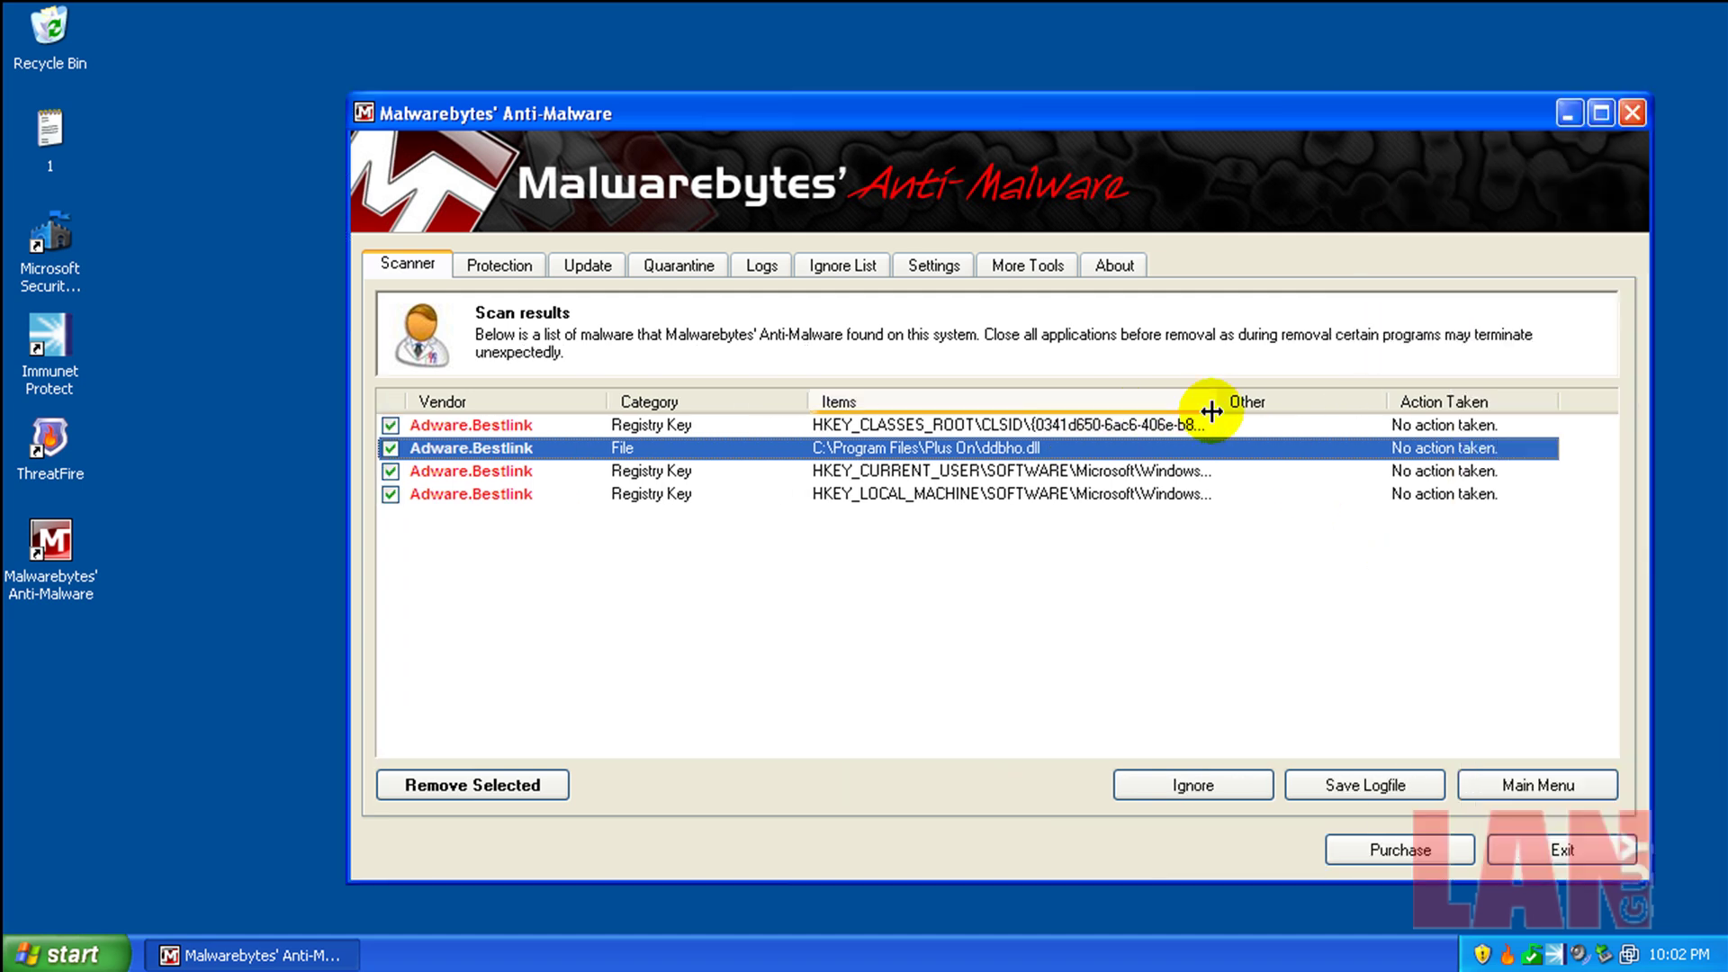
drag(1215, 407, 1269, 409)
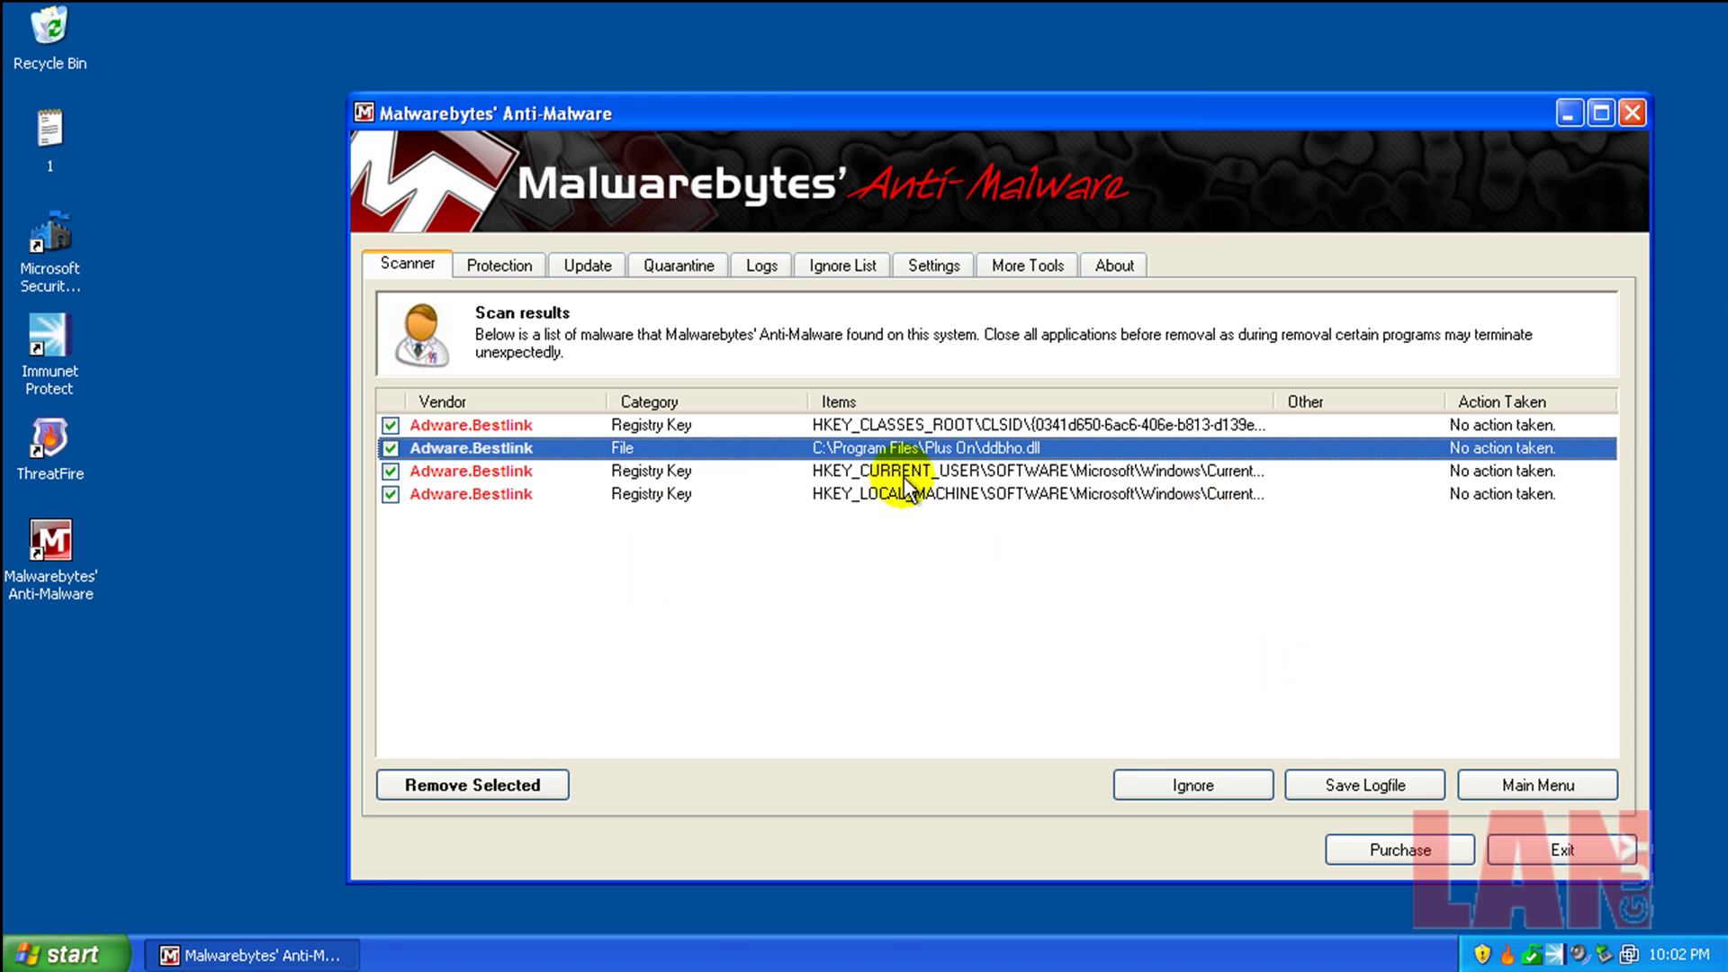
- Open Local Disk (C:) from My Computer and widen Malwarebytes' Items column further
click(68, 954)
drag(342, 565, 518, 509)
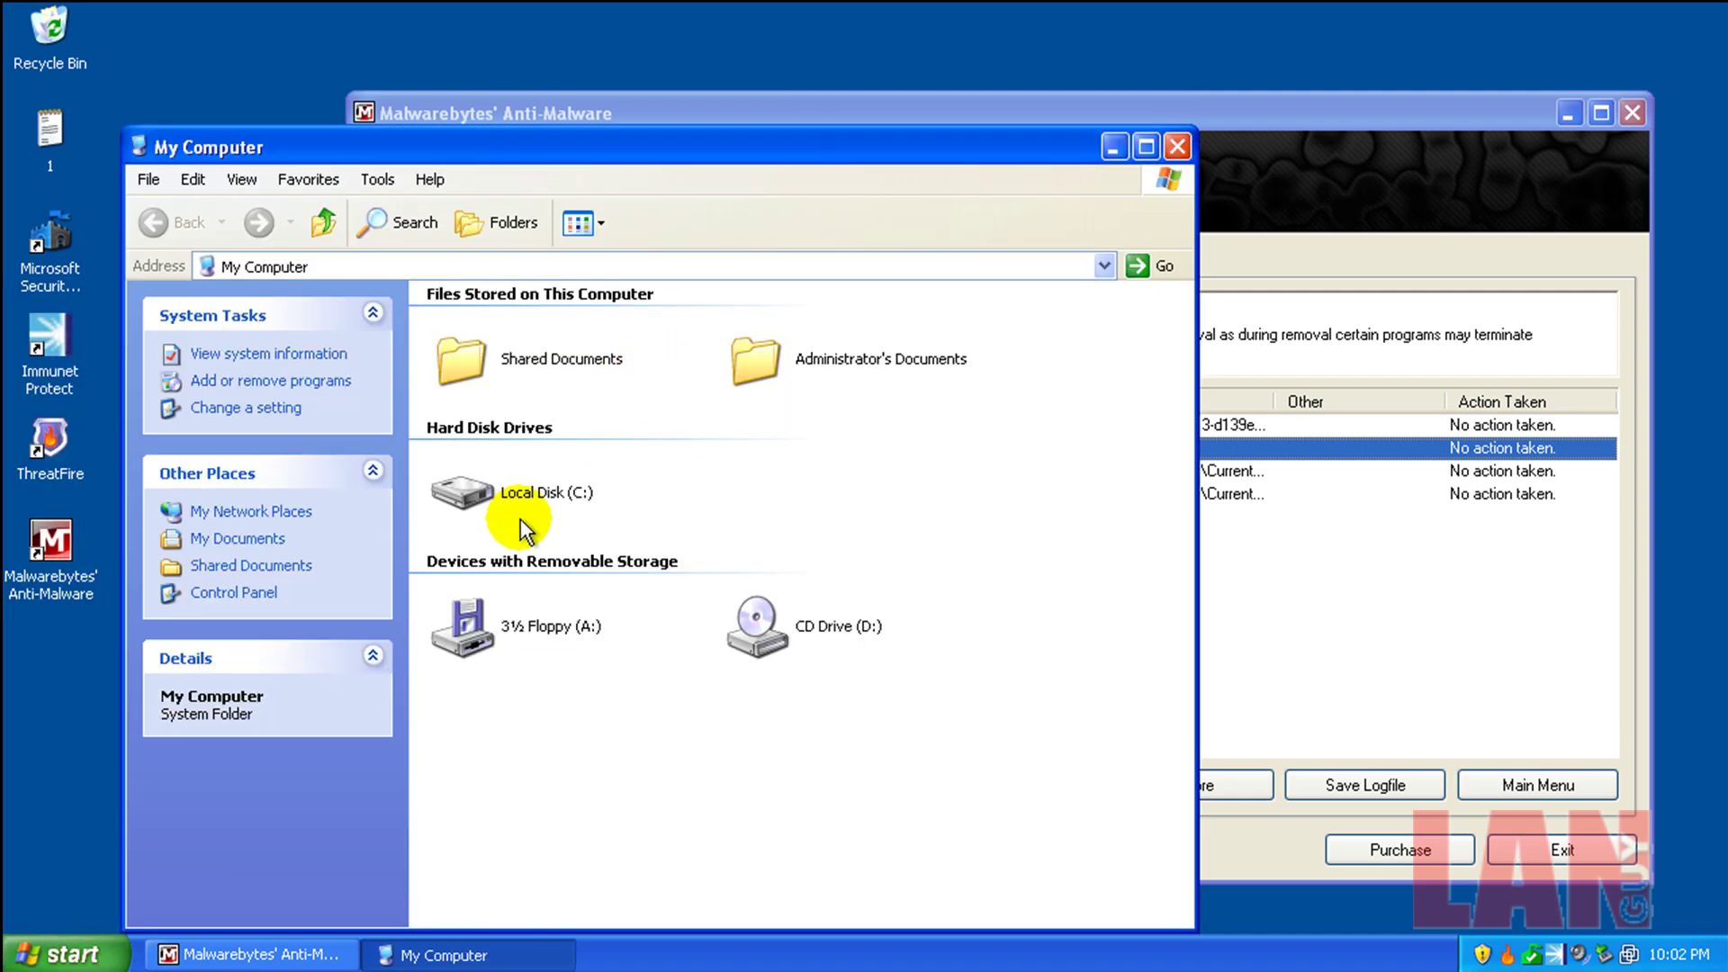
double_click(520, 531)
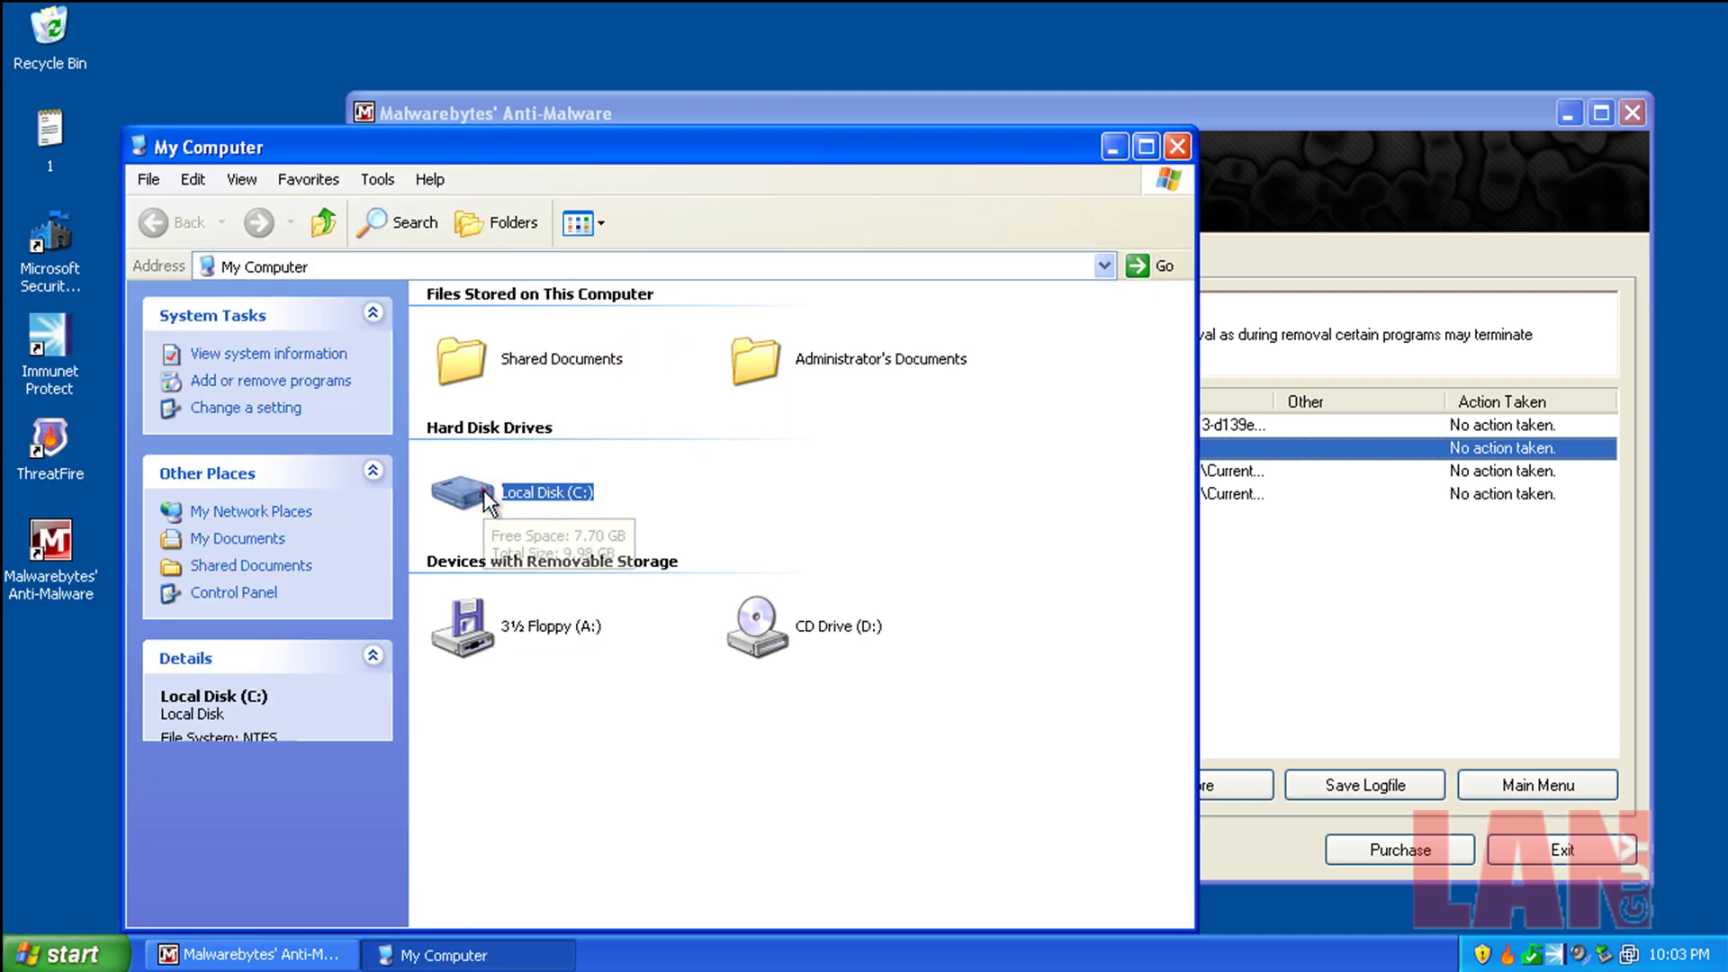
click(1225, 568)
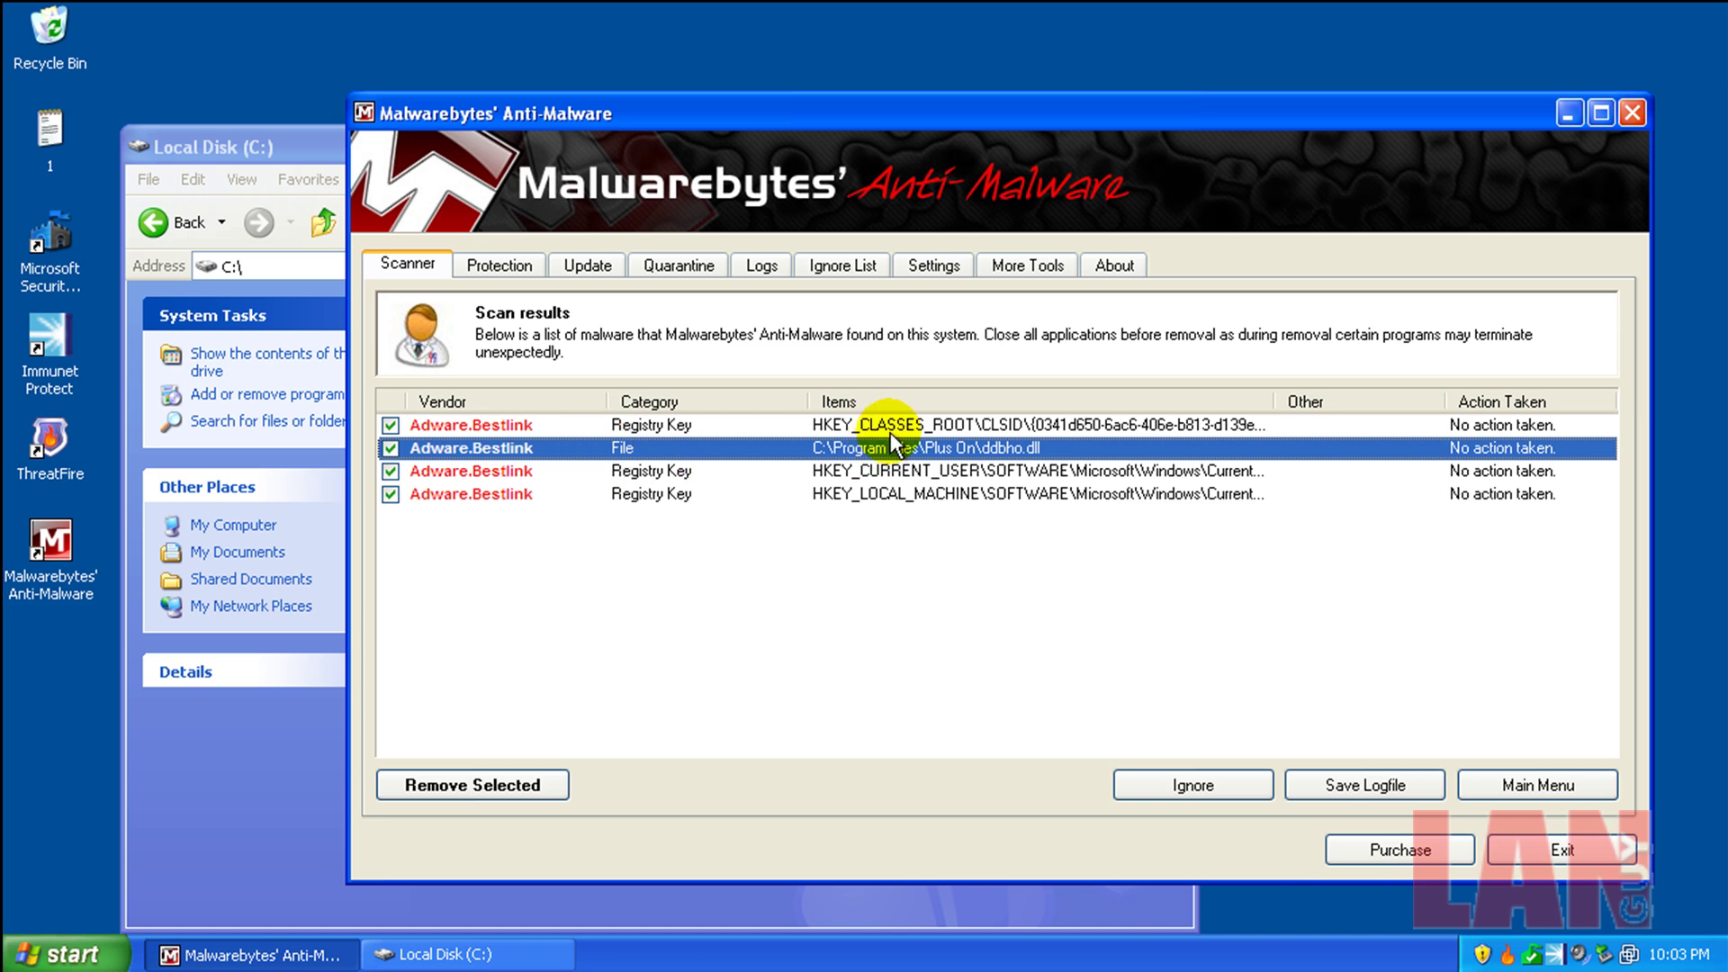
drag(1281, 402, 1388, 403)
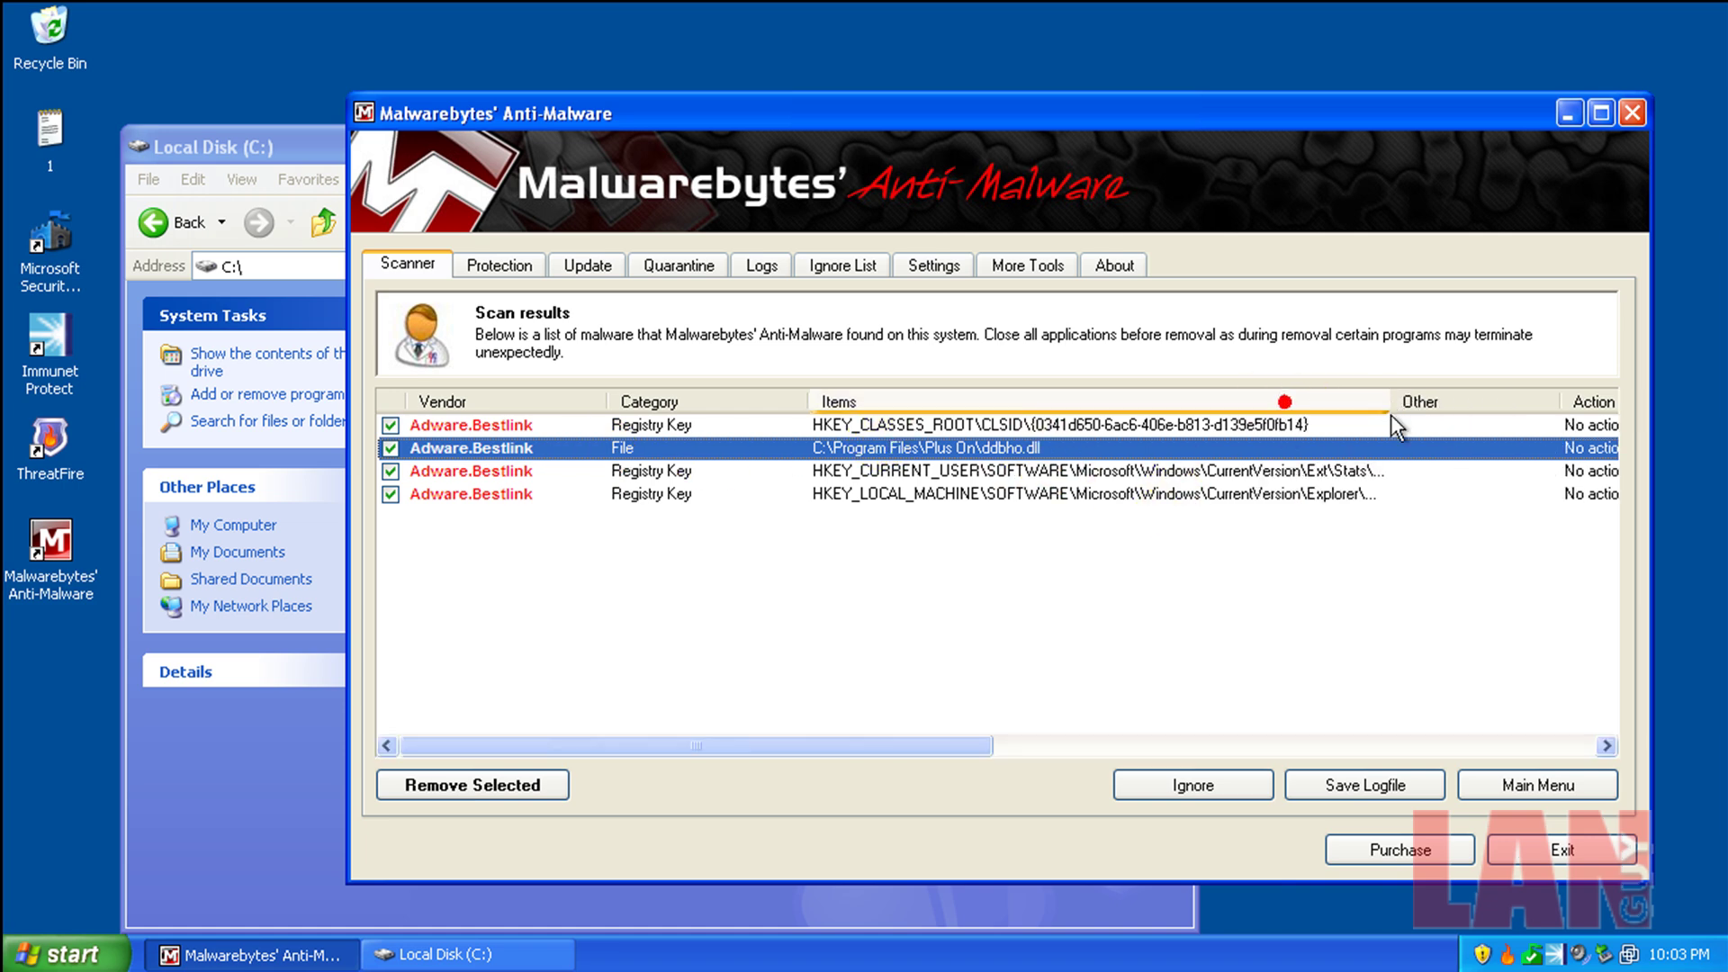
click(303, 761)
click(563, 479)
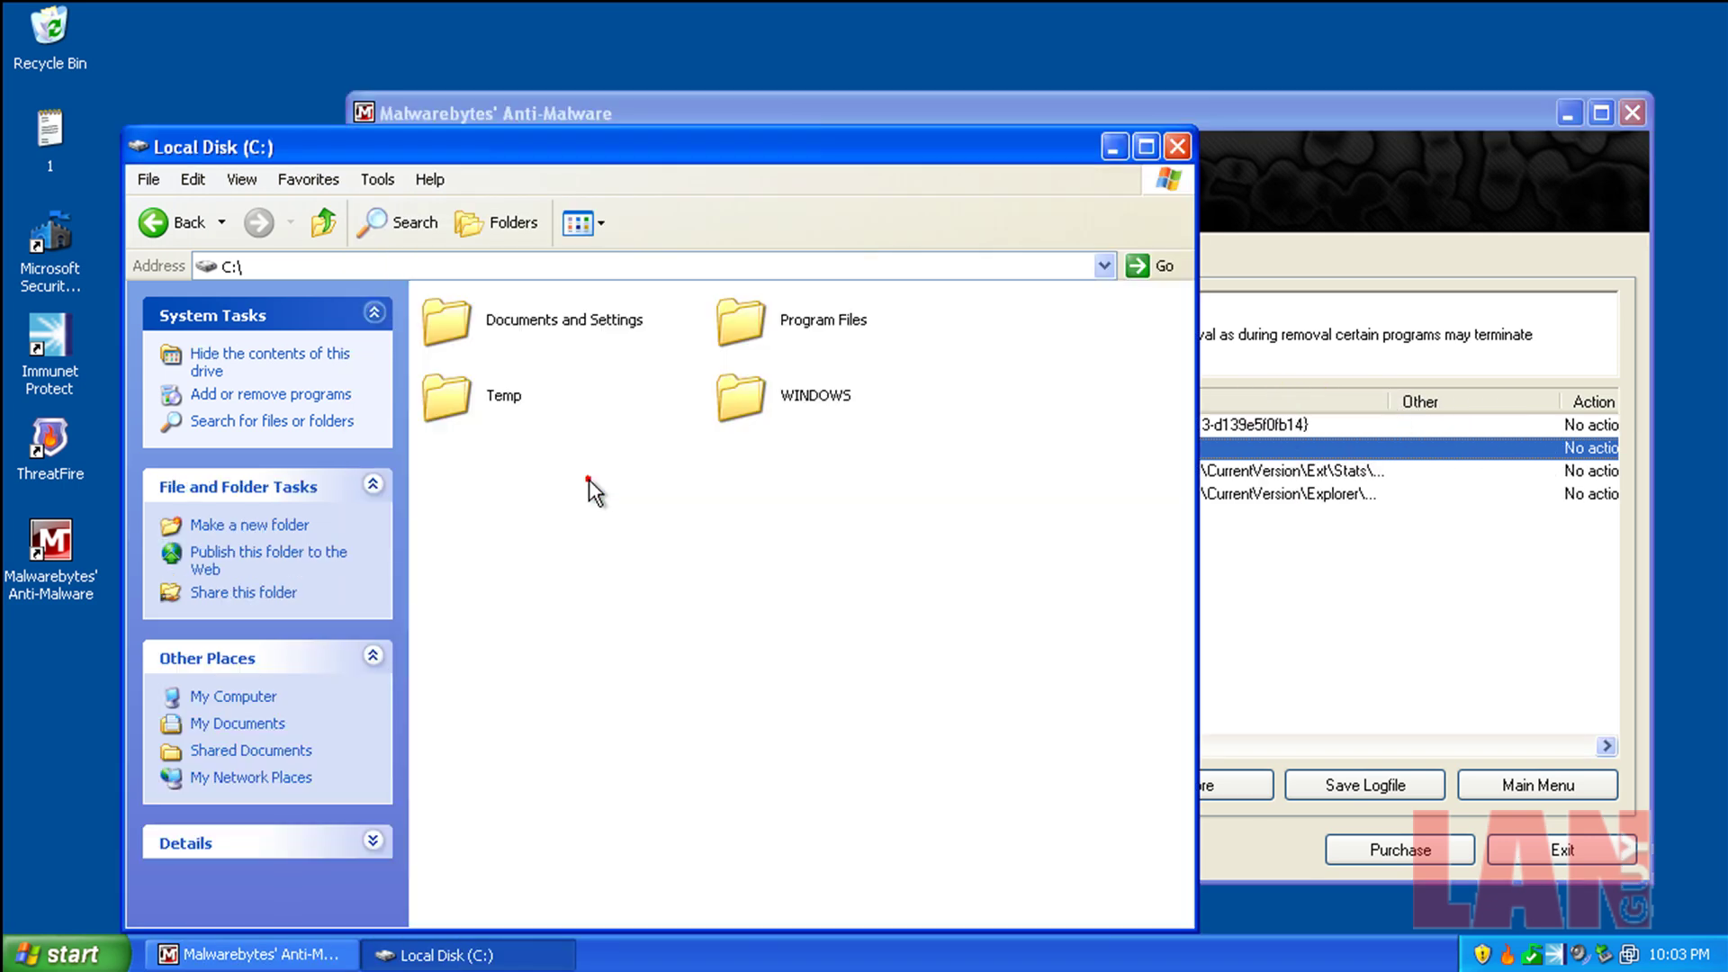
- Open Program Files, showing its hidden contents, then the Plus On folder
double_click(743, 322)
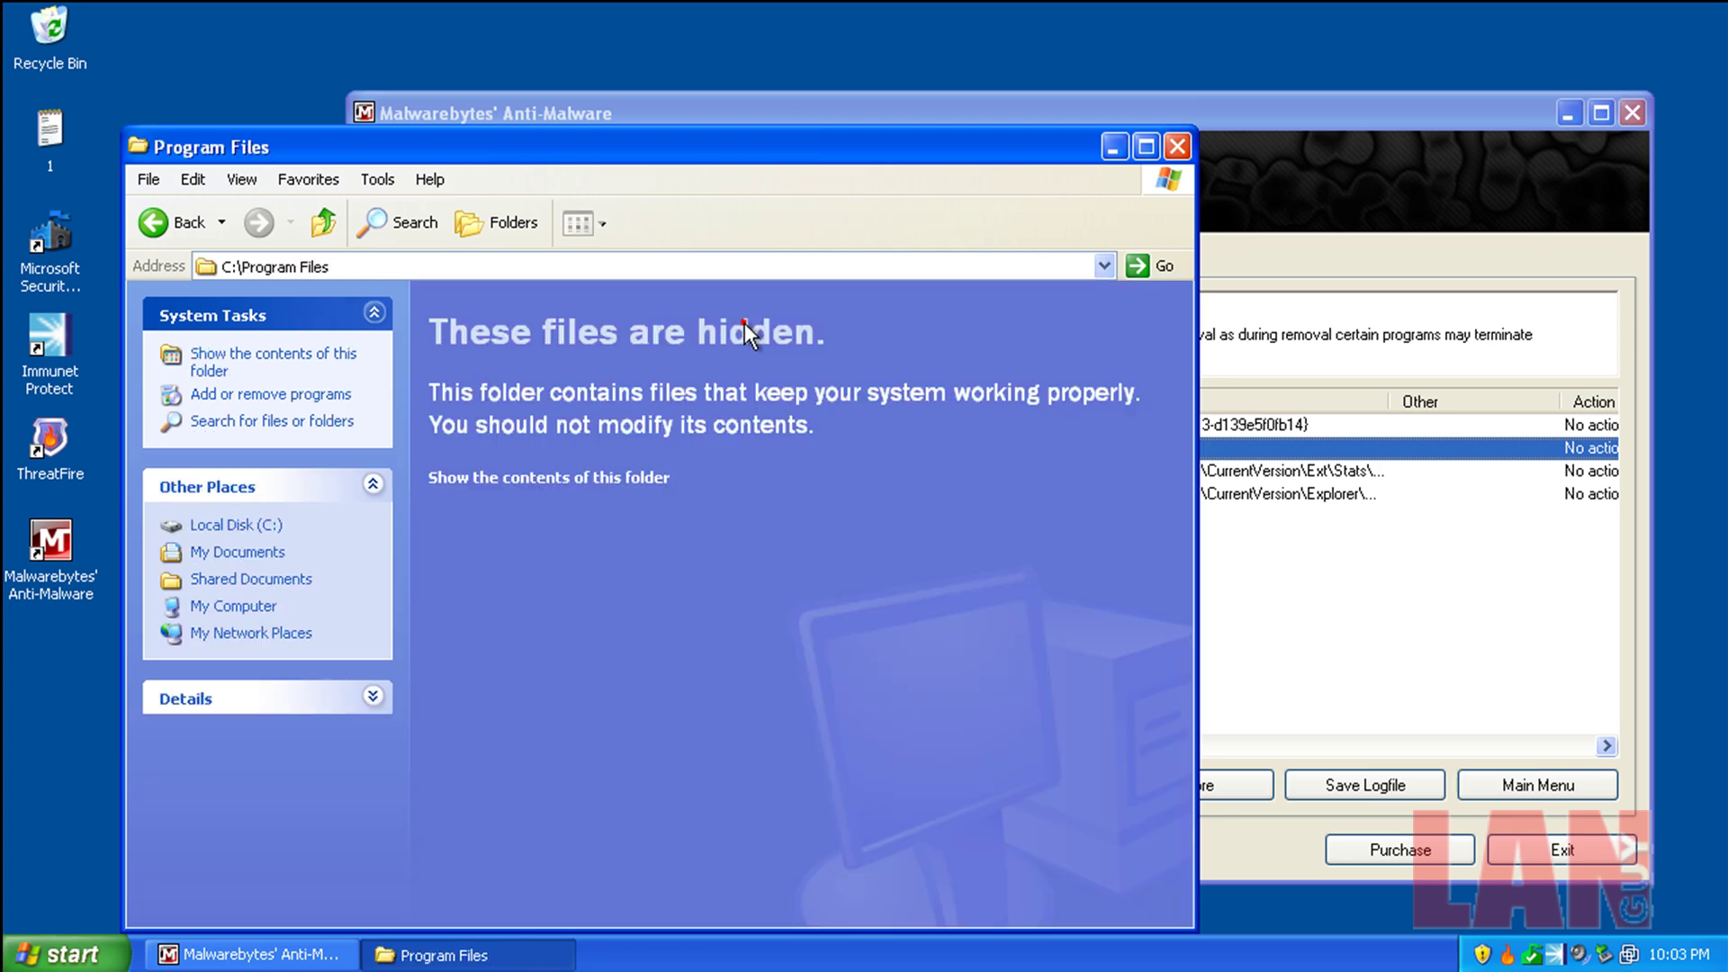
click(572, 486)
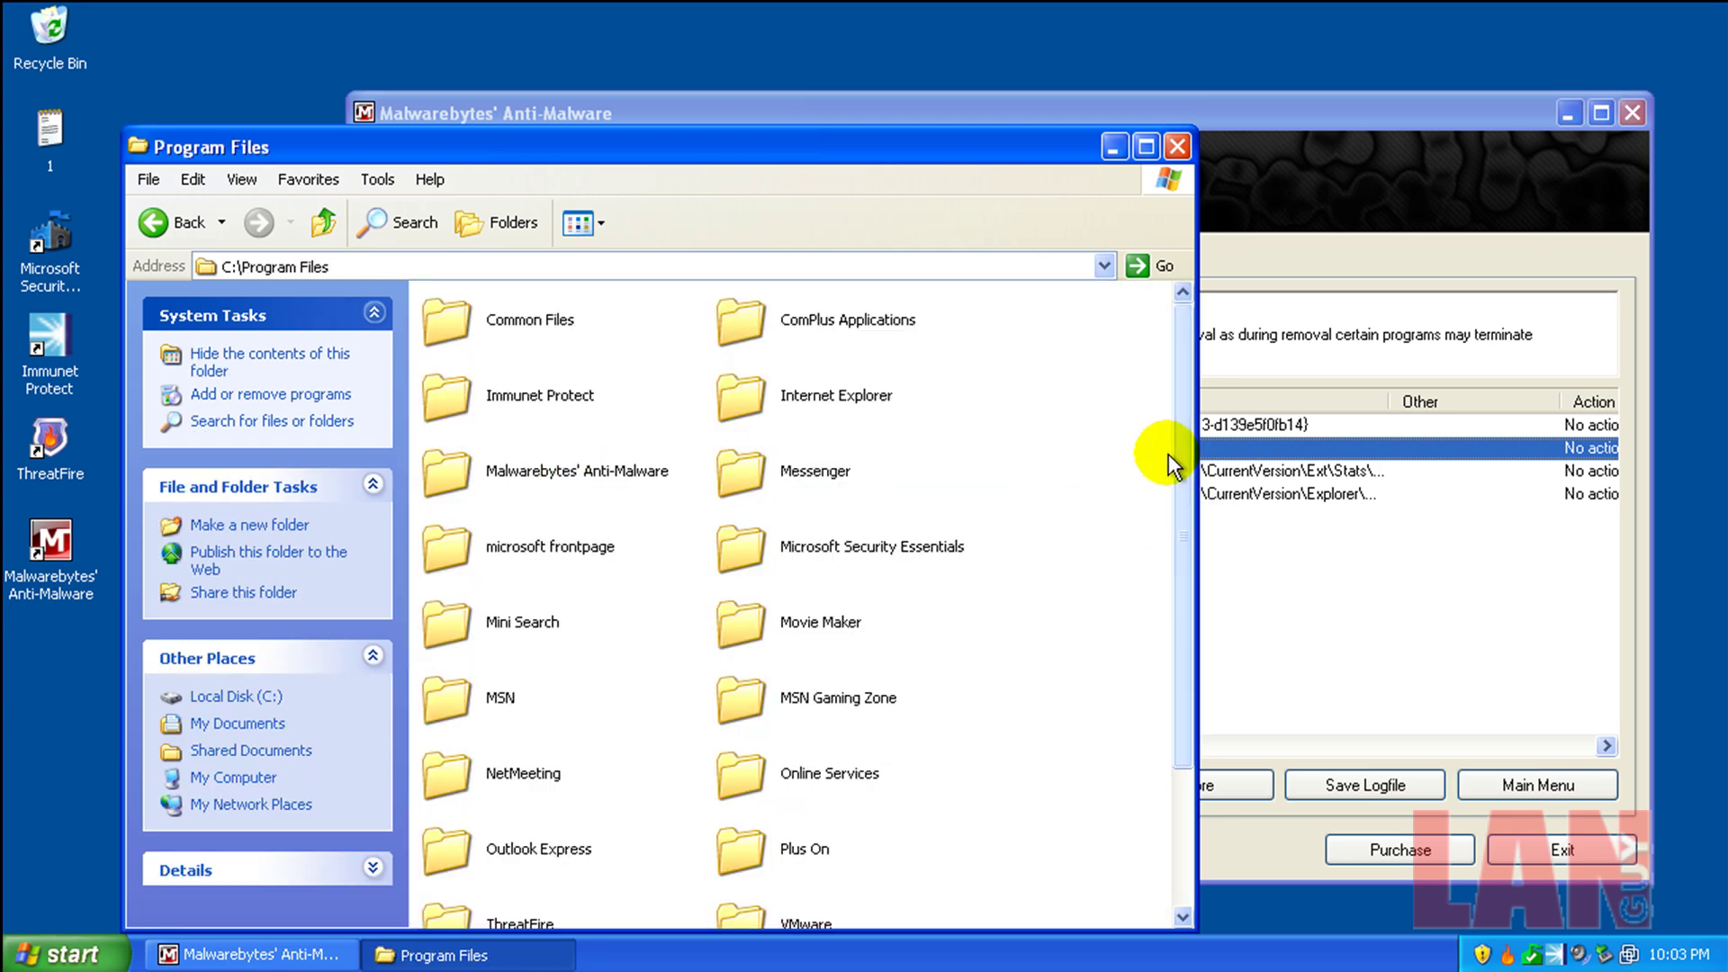
drag(1044, 148, 976, 147)
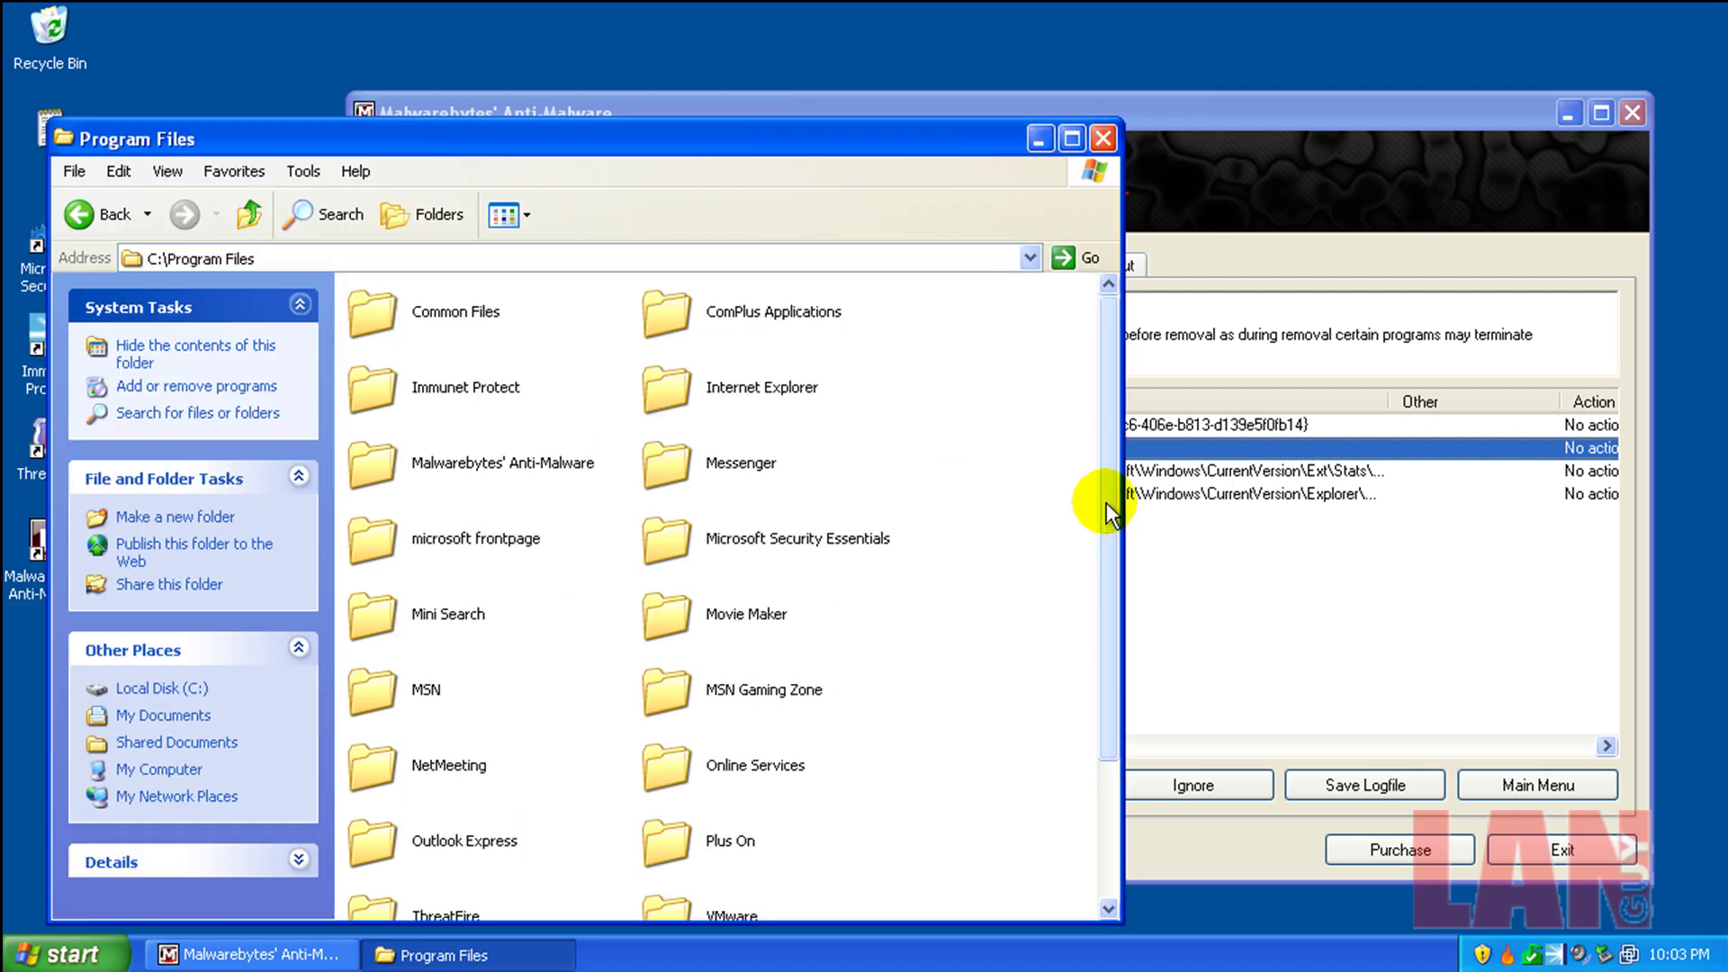
drag(1107, 501, 1107, 587)
double_click(670, 725)
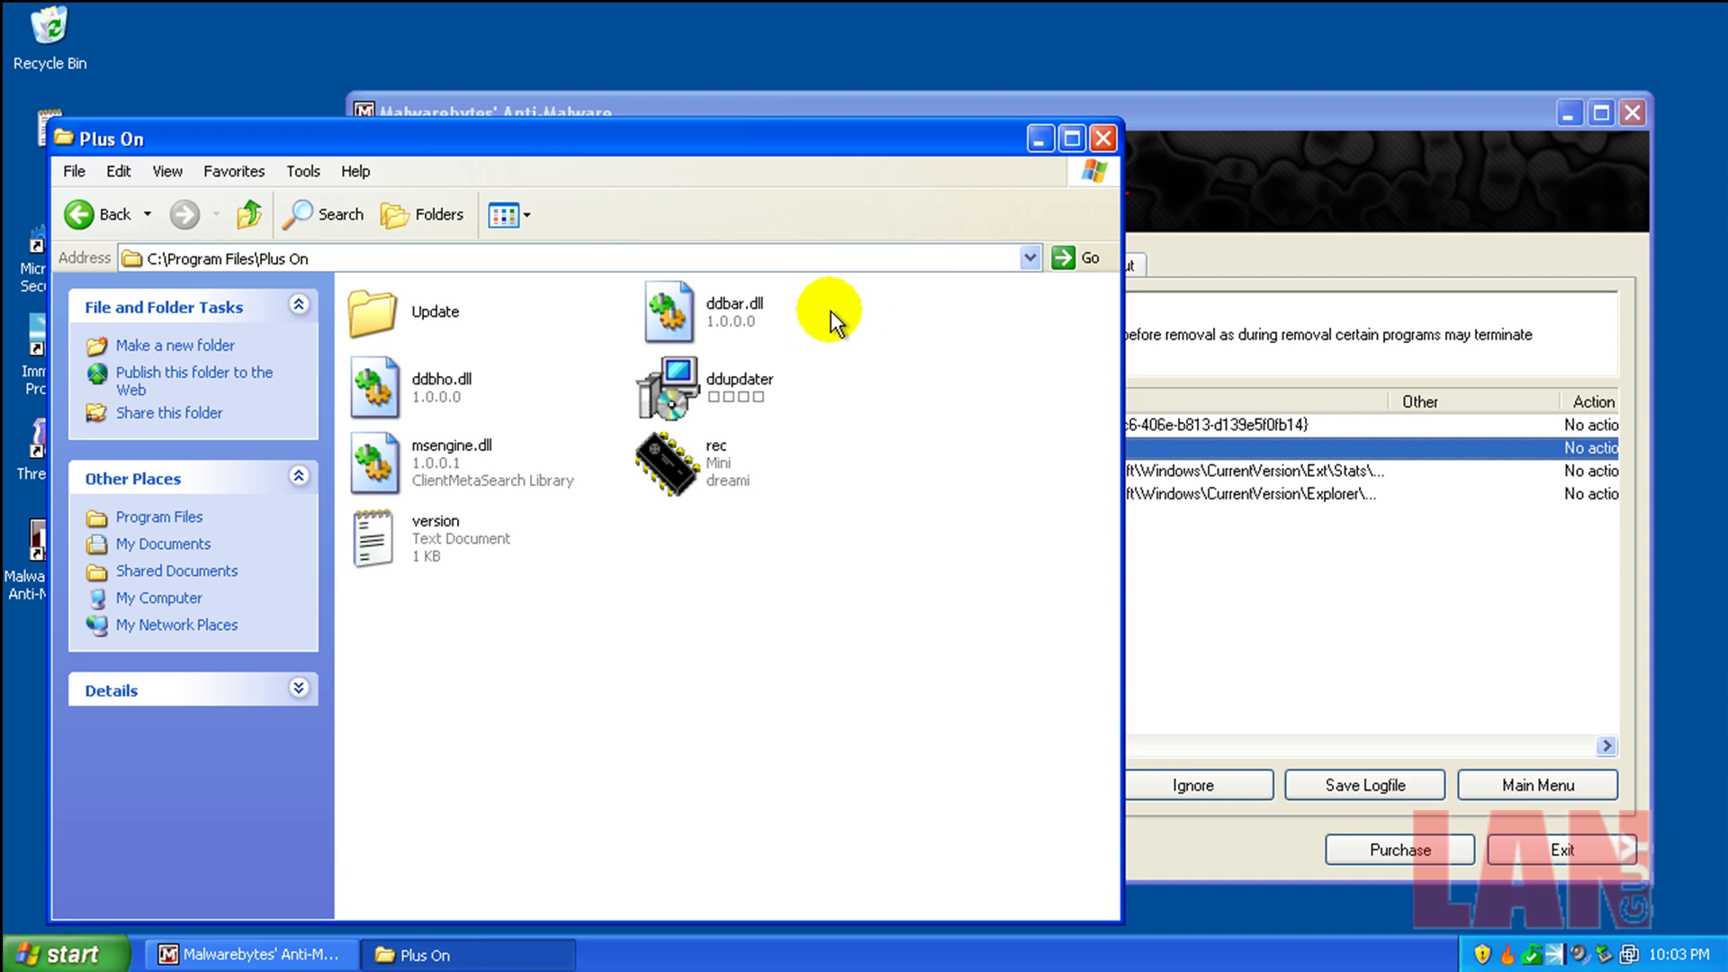
- Peek into the empty Update folder inside Plus On twice, returning to Plus On
click(914, 502)
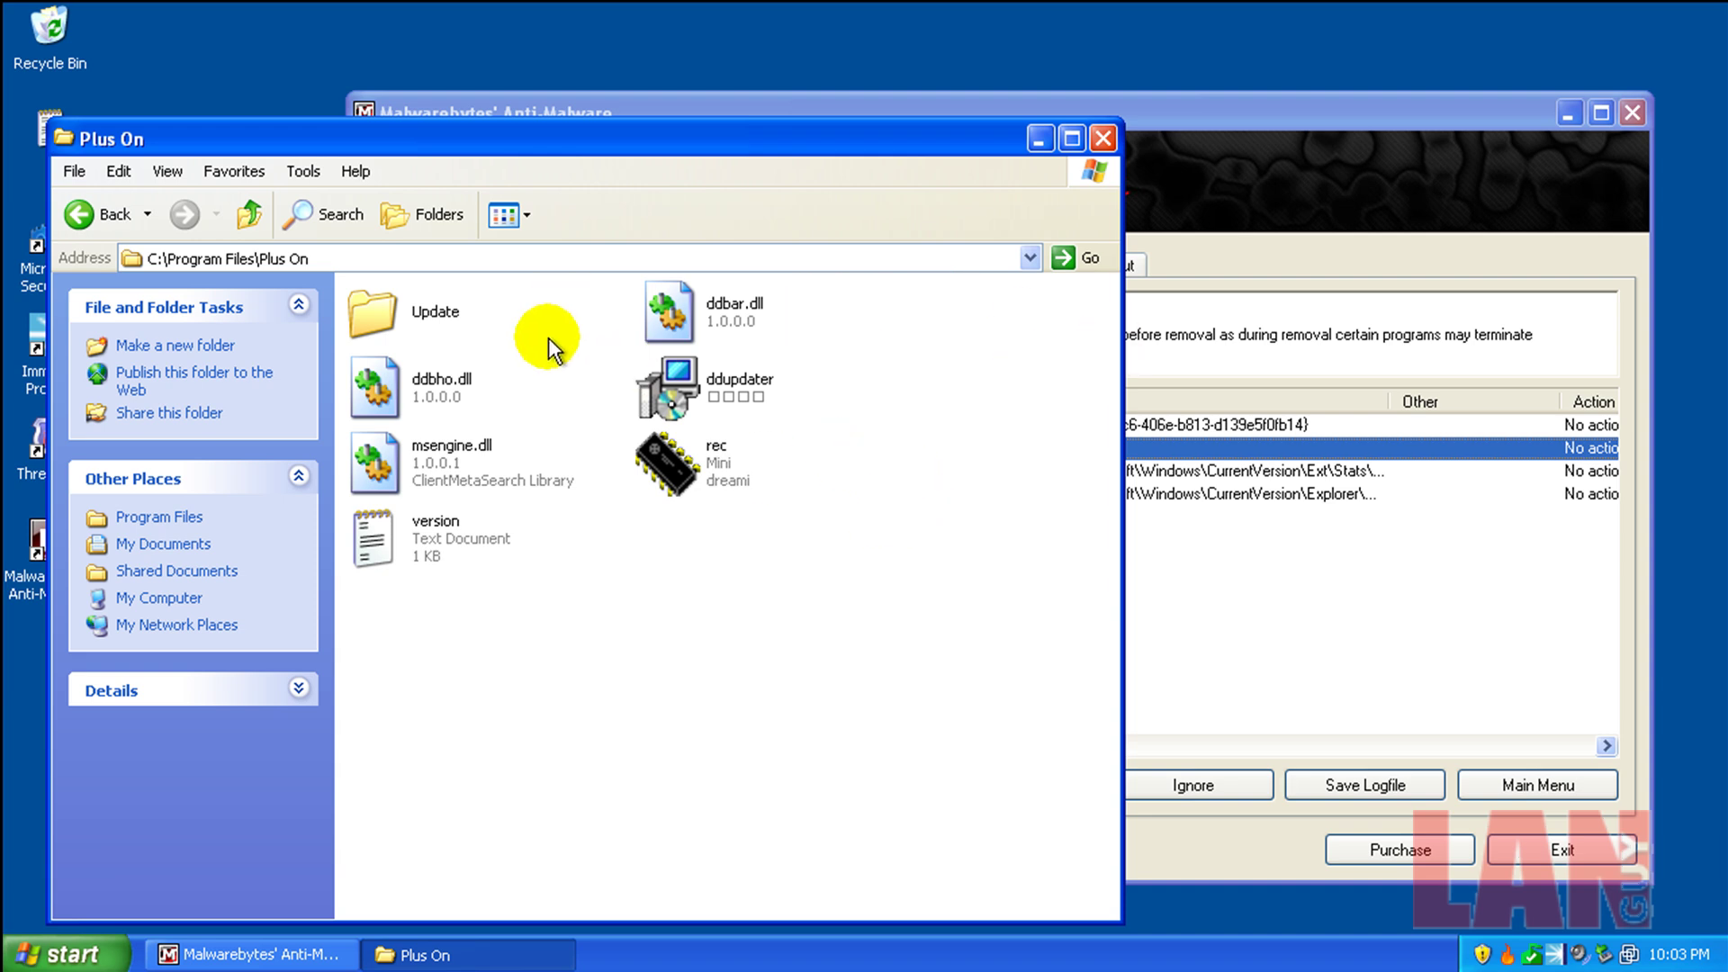
double_click(383, 329)
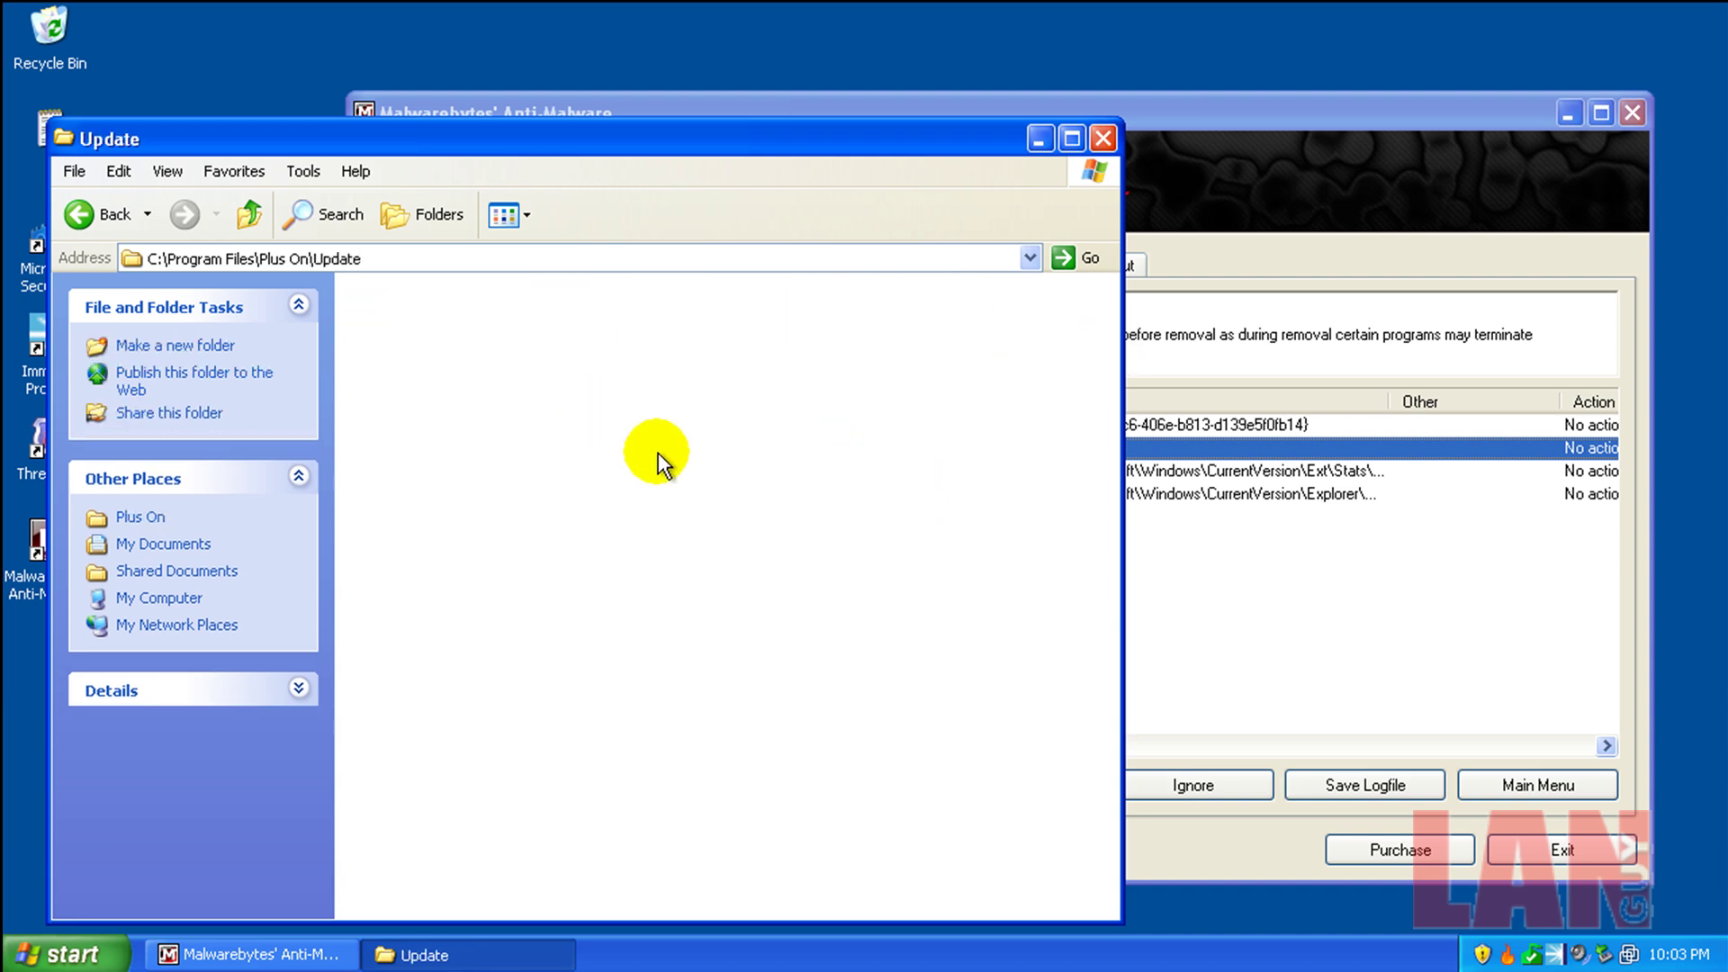
key(BackSpace)
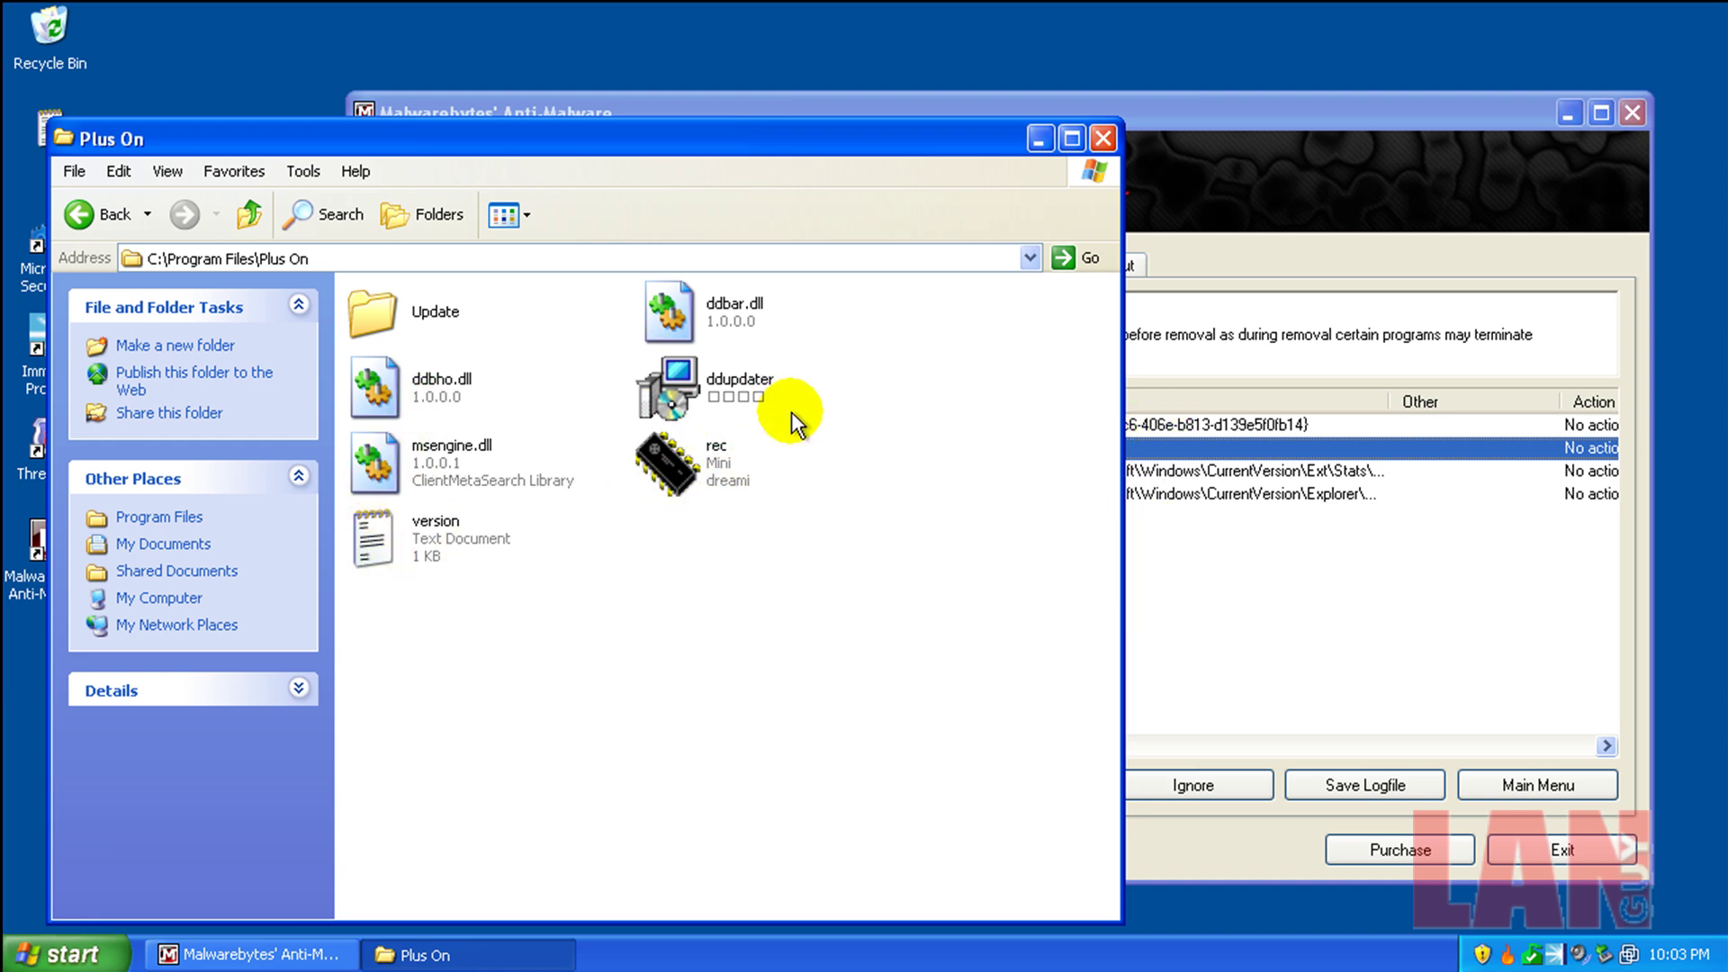
double_click(382, 312)
key(BackSpace)
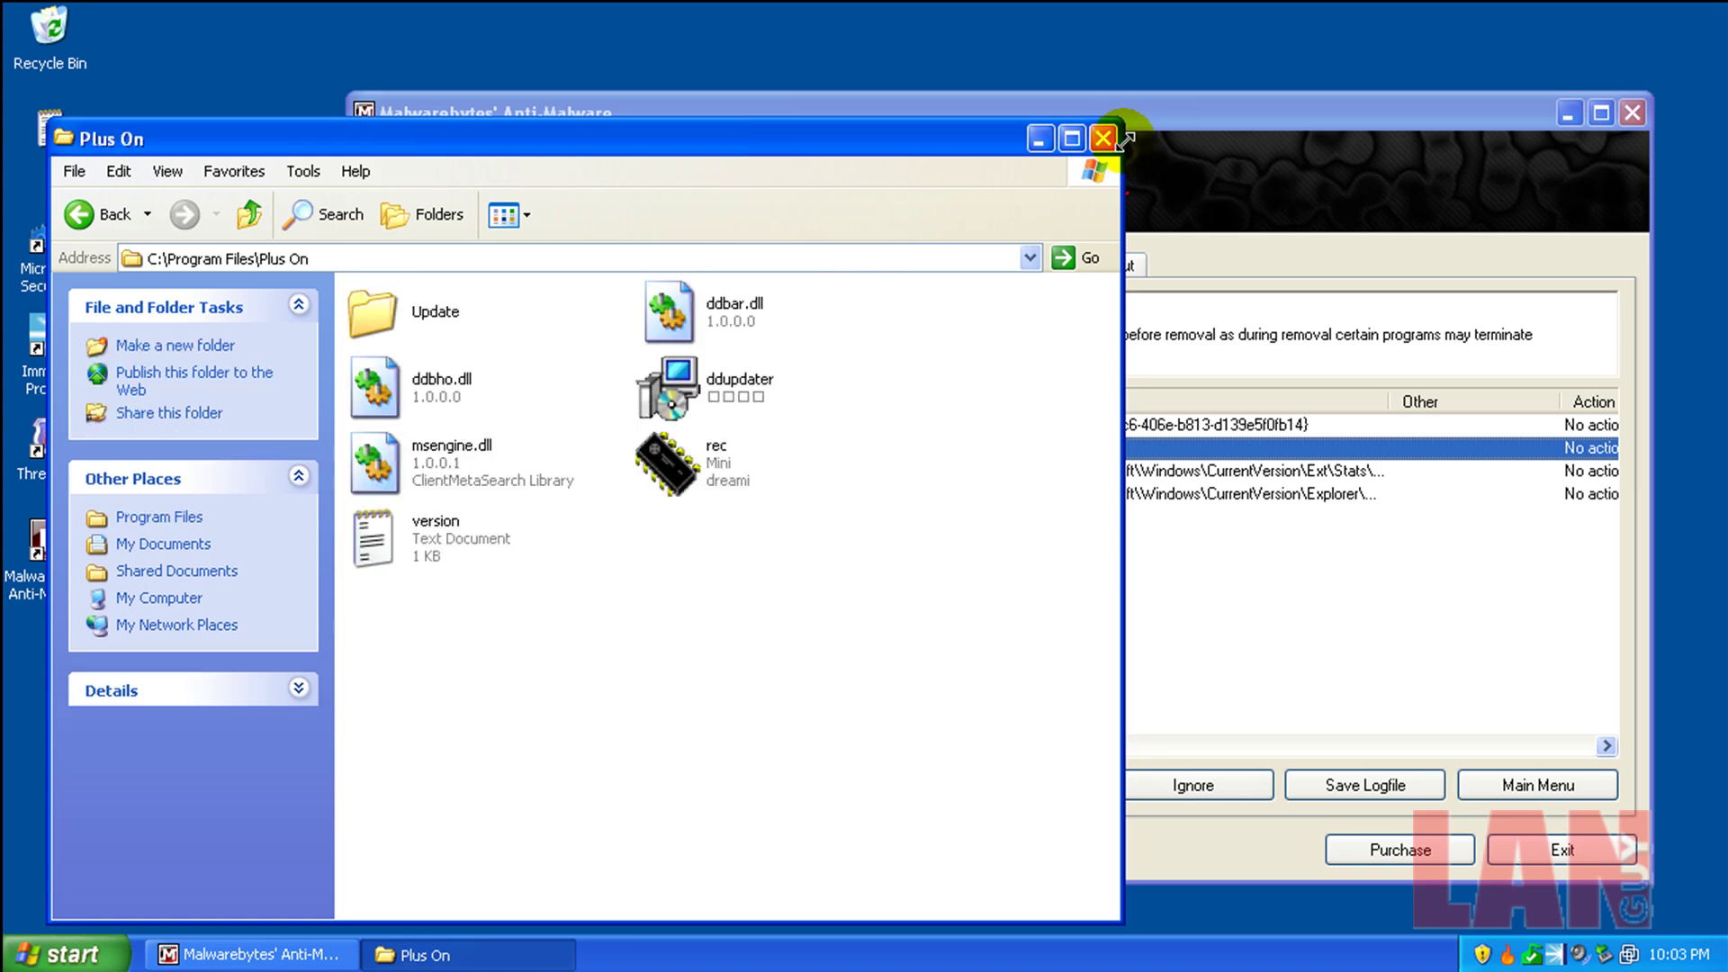
- Close the Plus On folder window and start Task Manager from the taskbar
click(1105, 138)
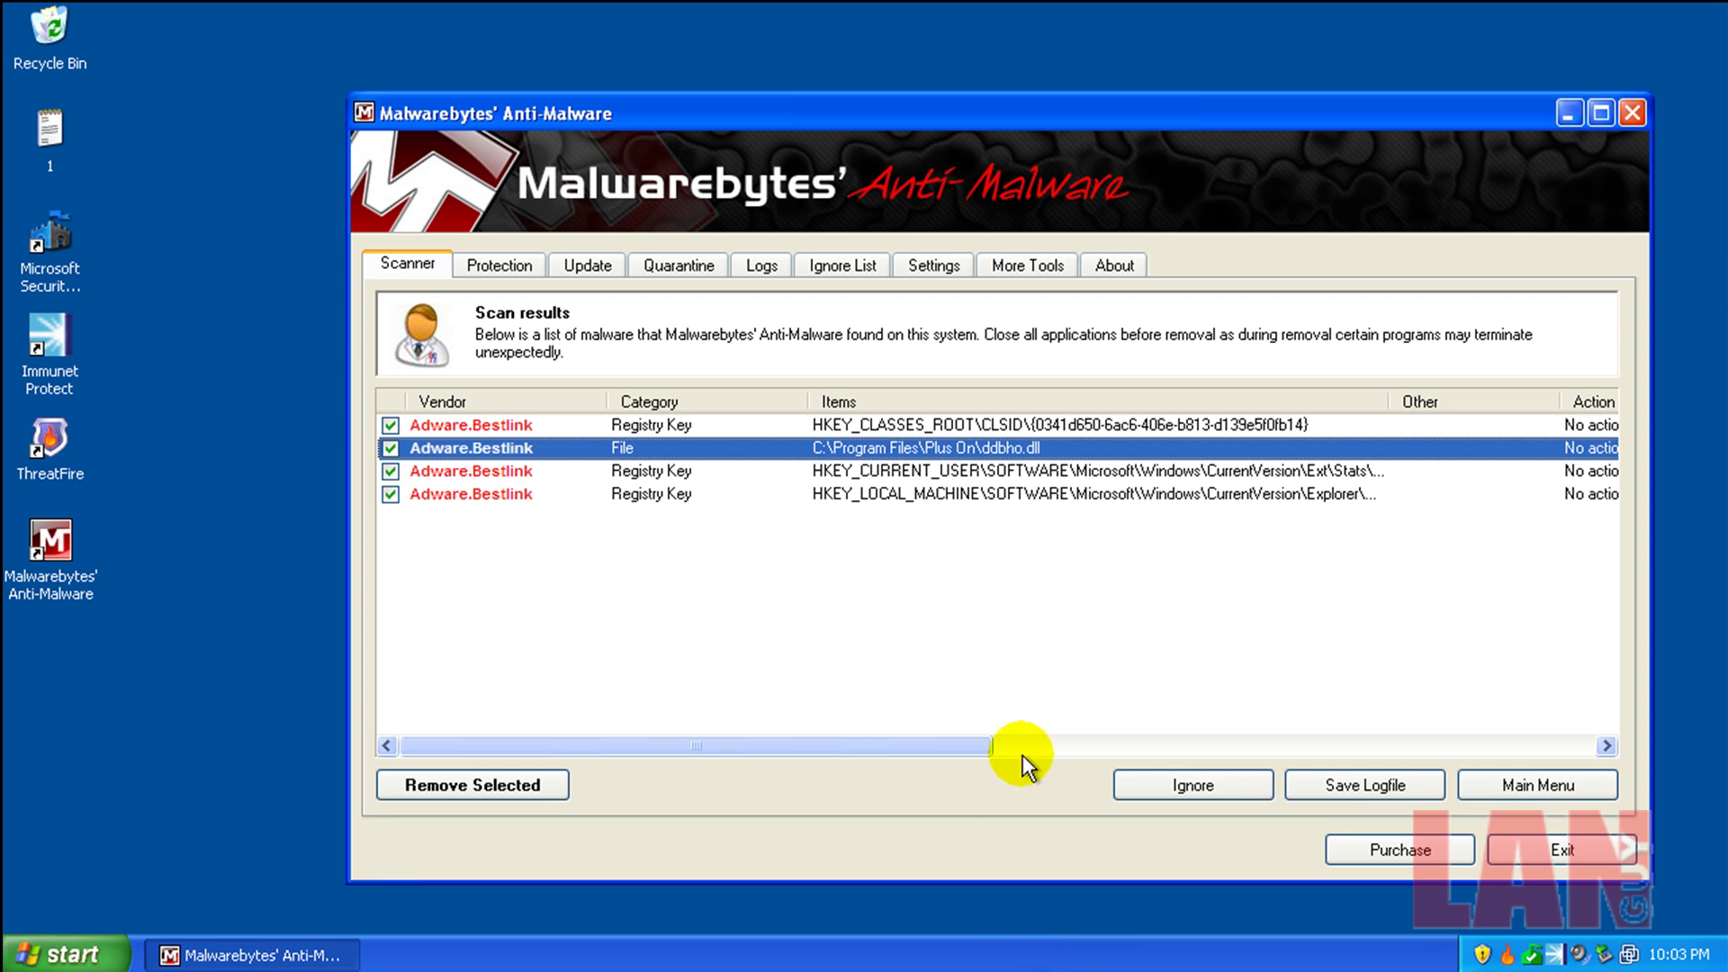
drag(936, 755, 869, 756)
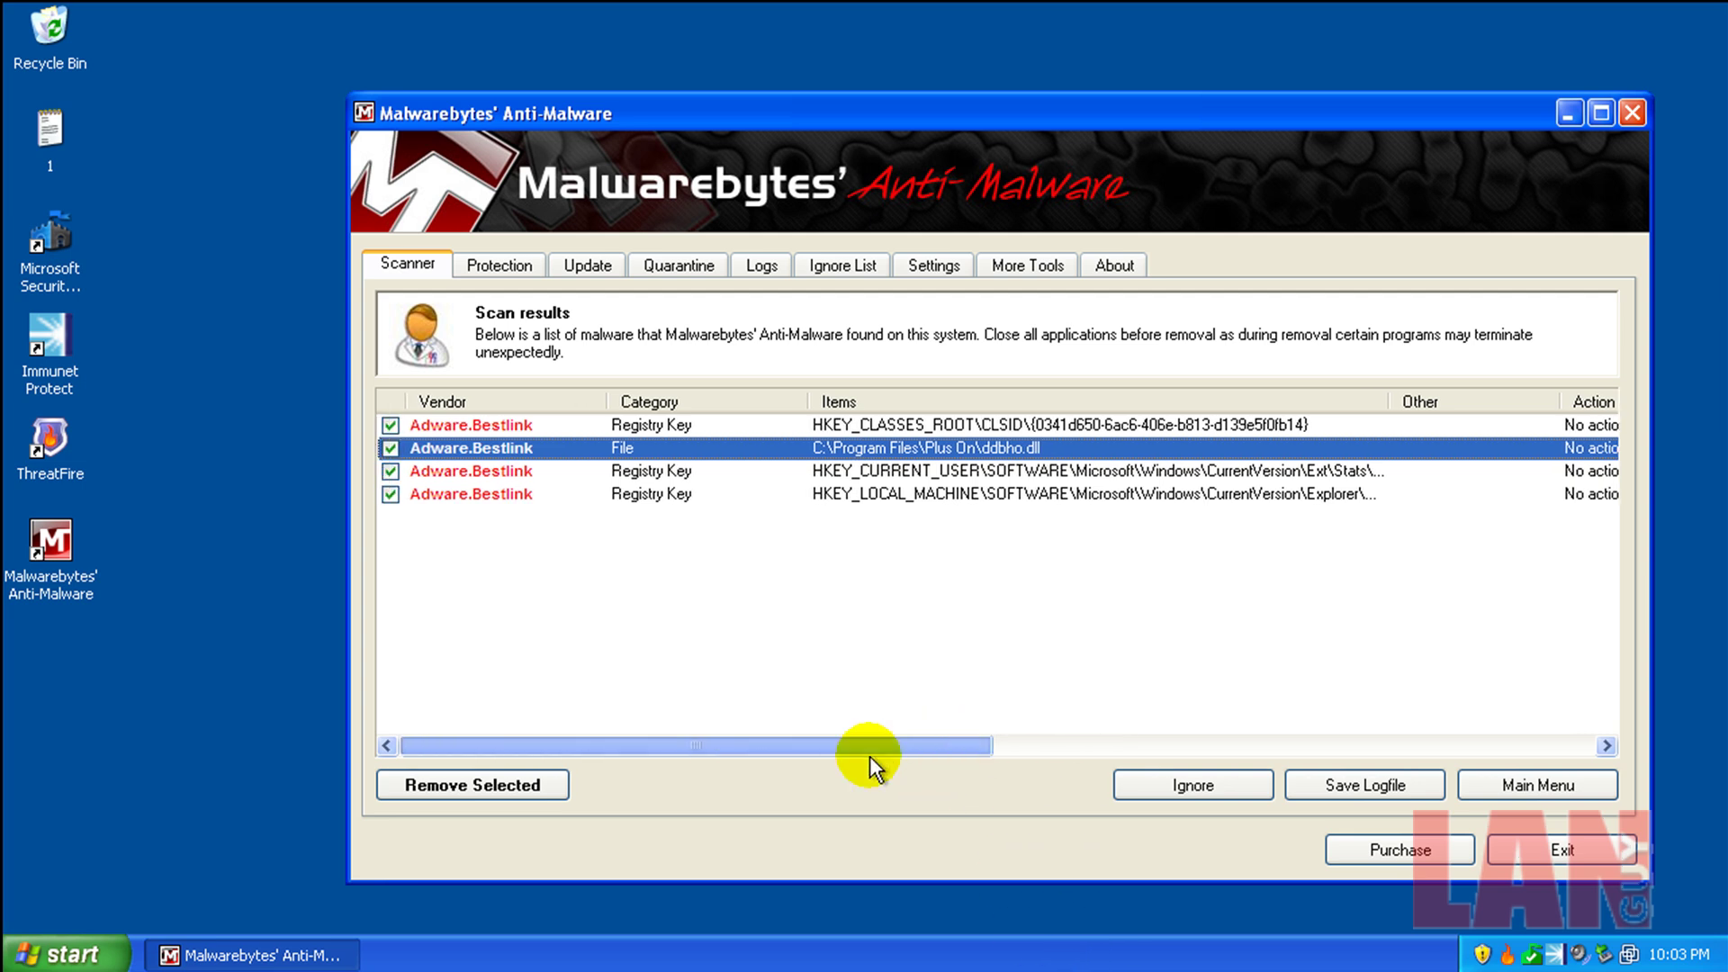
right_click(1192, 963)
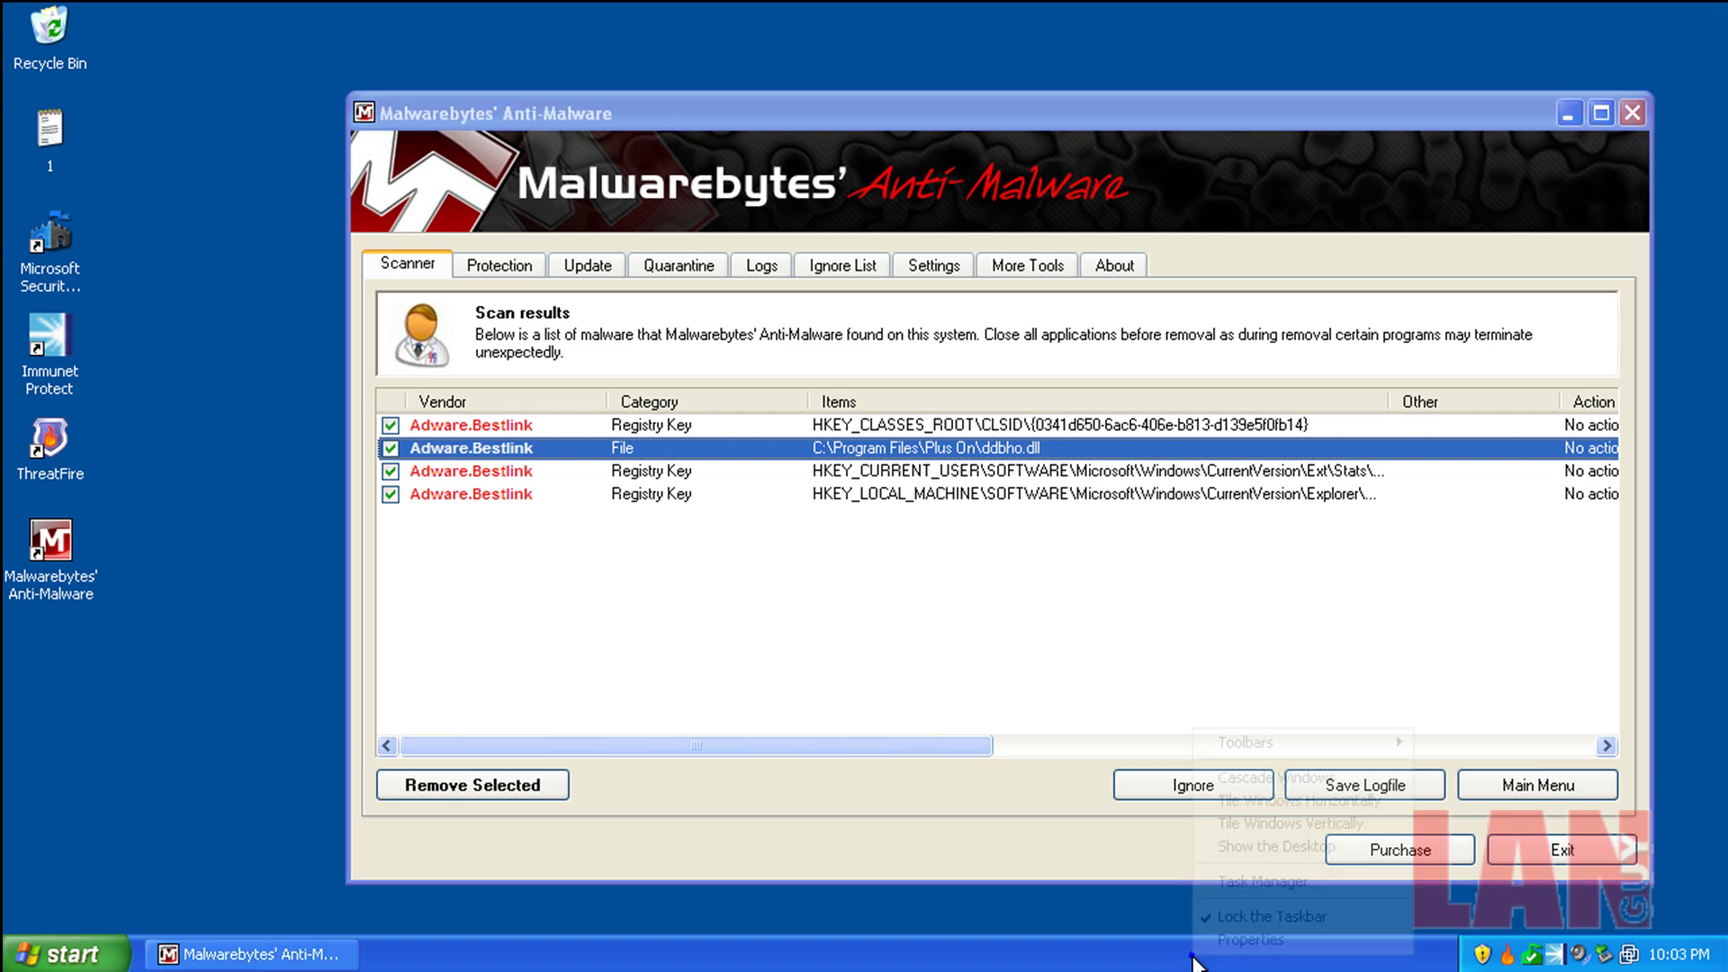
click(1251, 880)
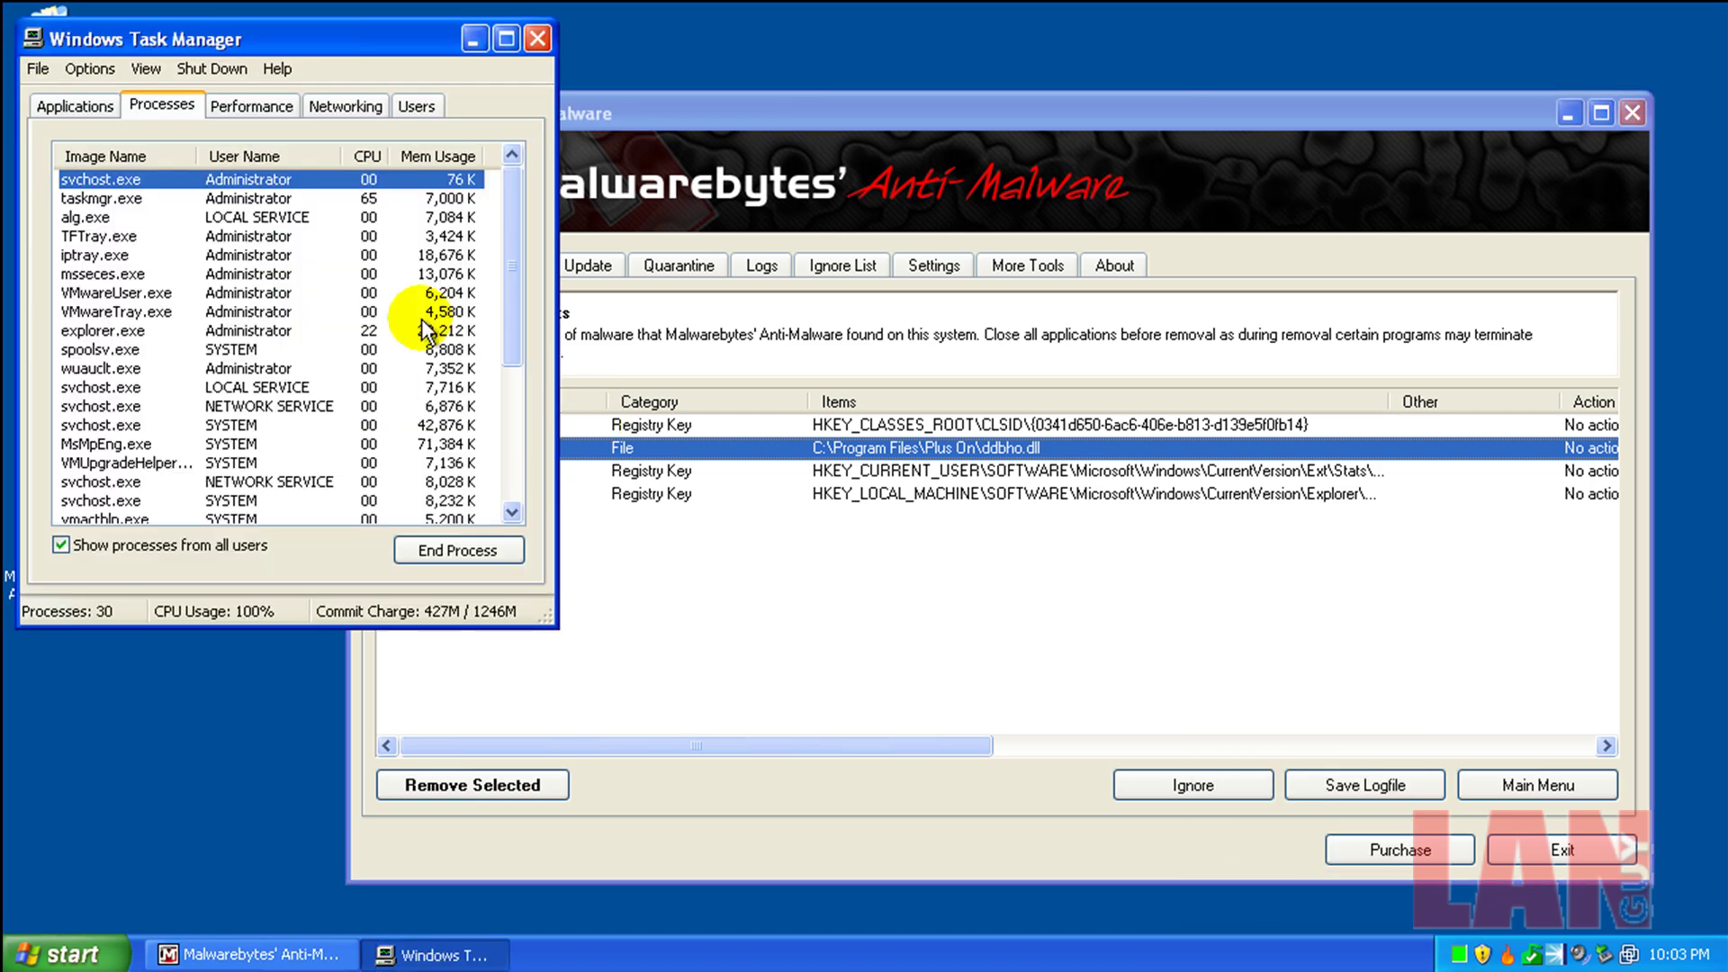
- Sort processes by Mem Usage, largest first, compare MsMpEng.exe and iptray.exe, then close Task Manager
click(137, 149)
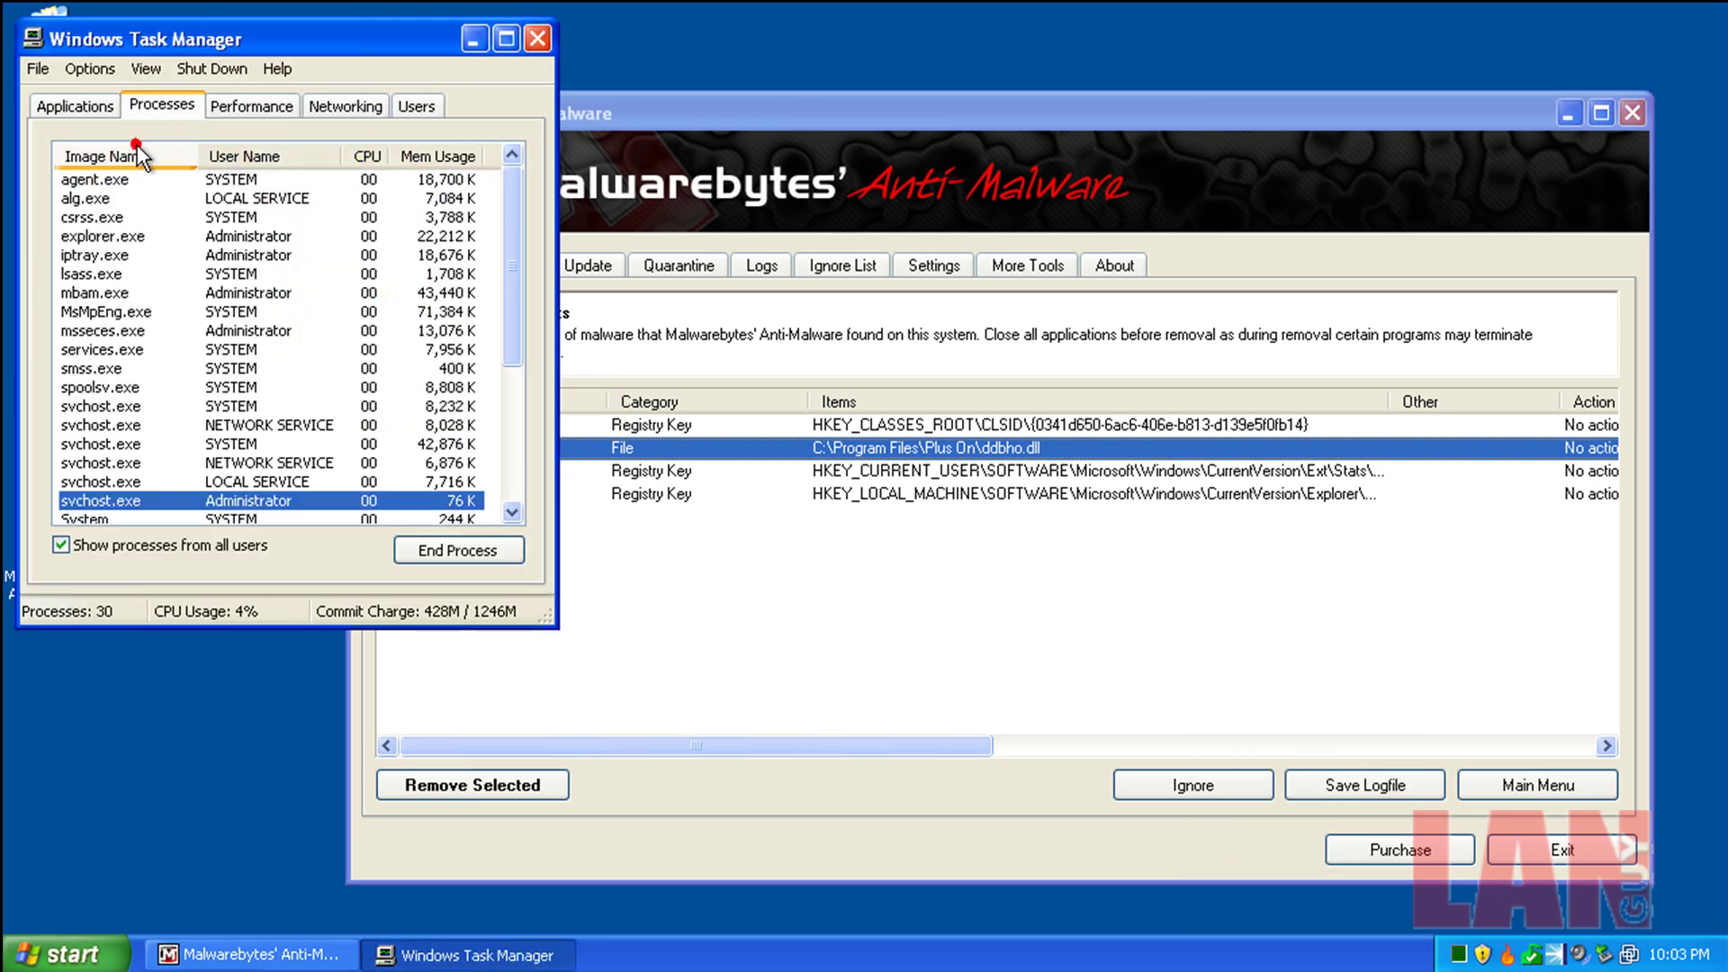
click(454, 156)
click(455, 155)
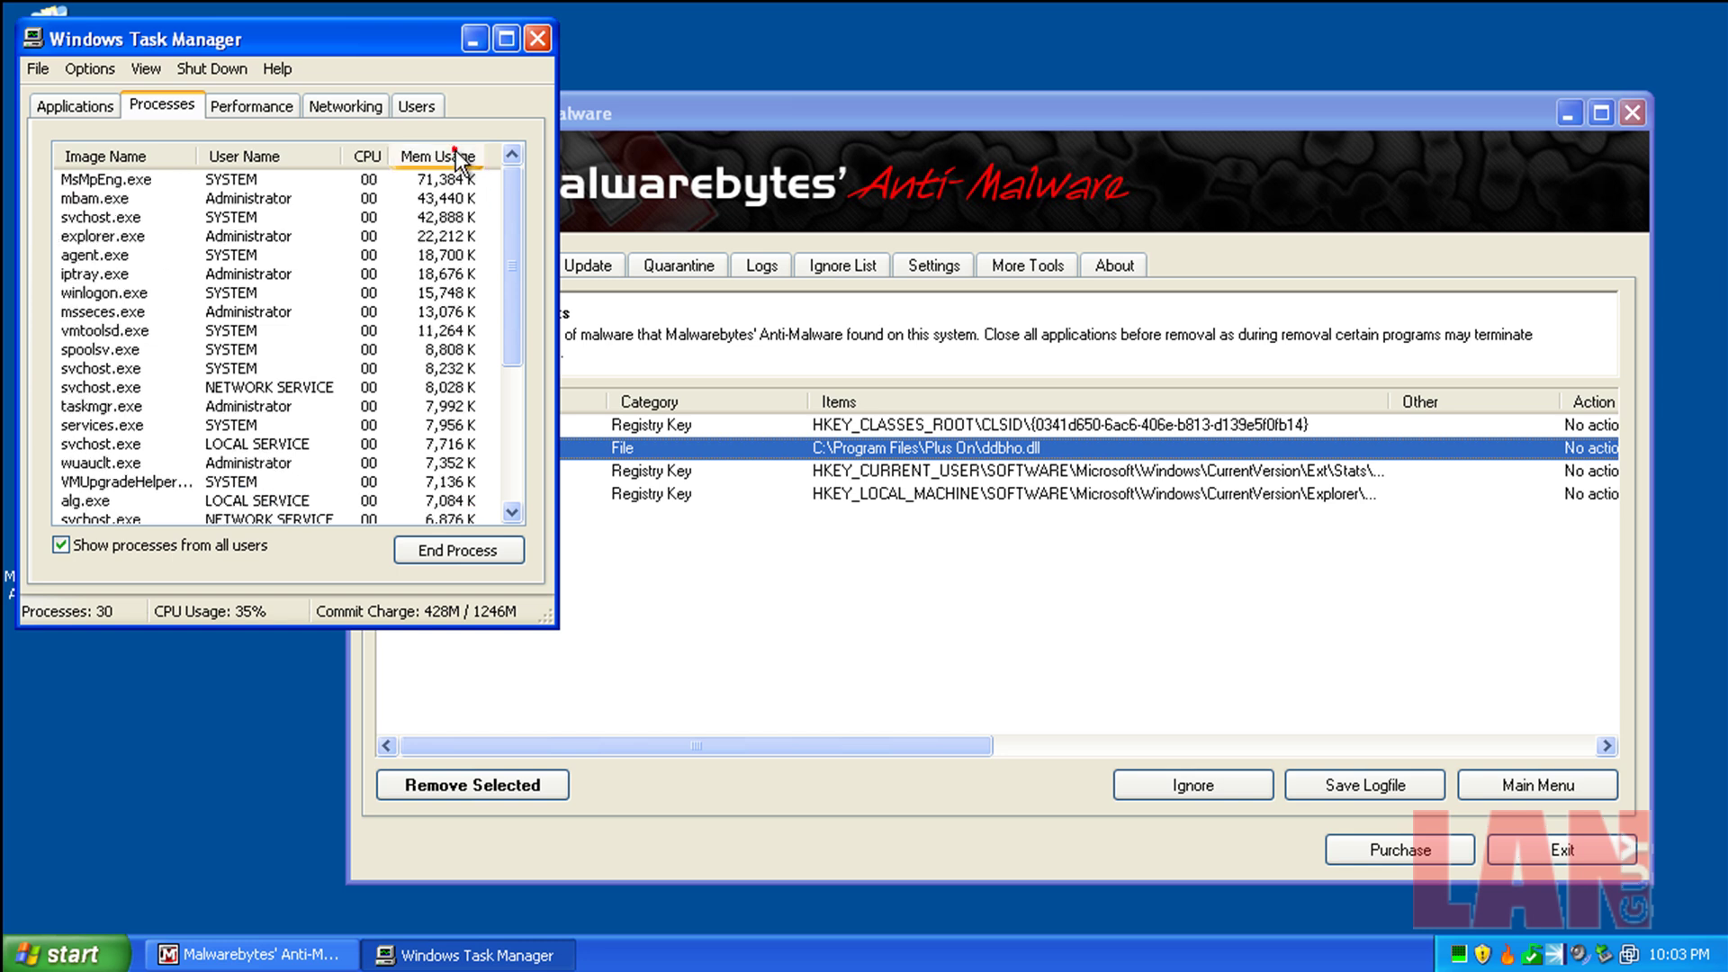
click(110, 179)
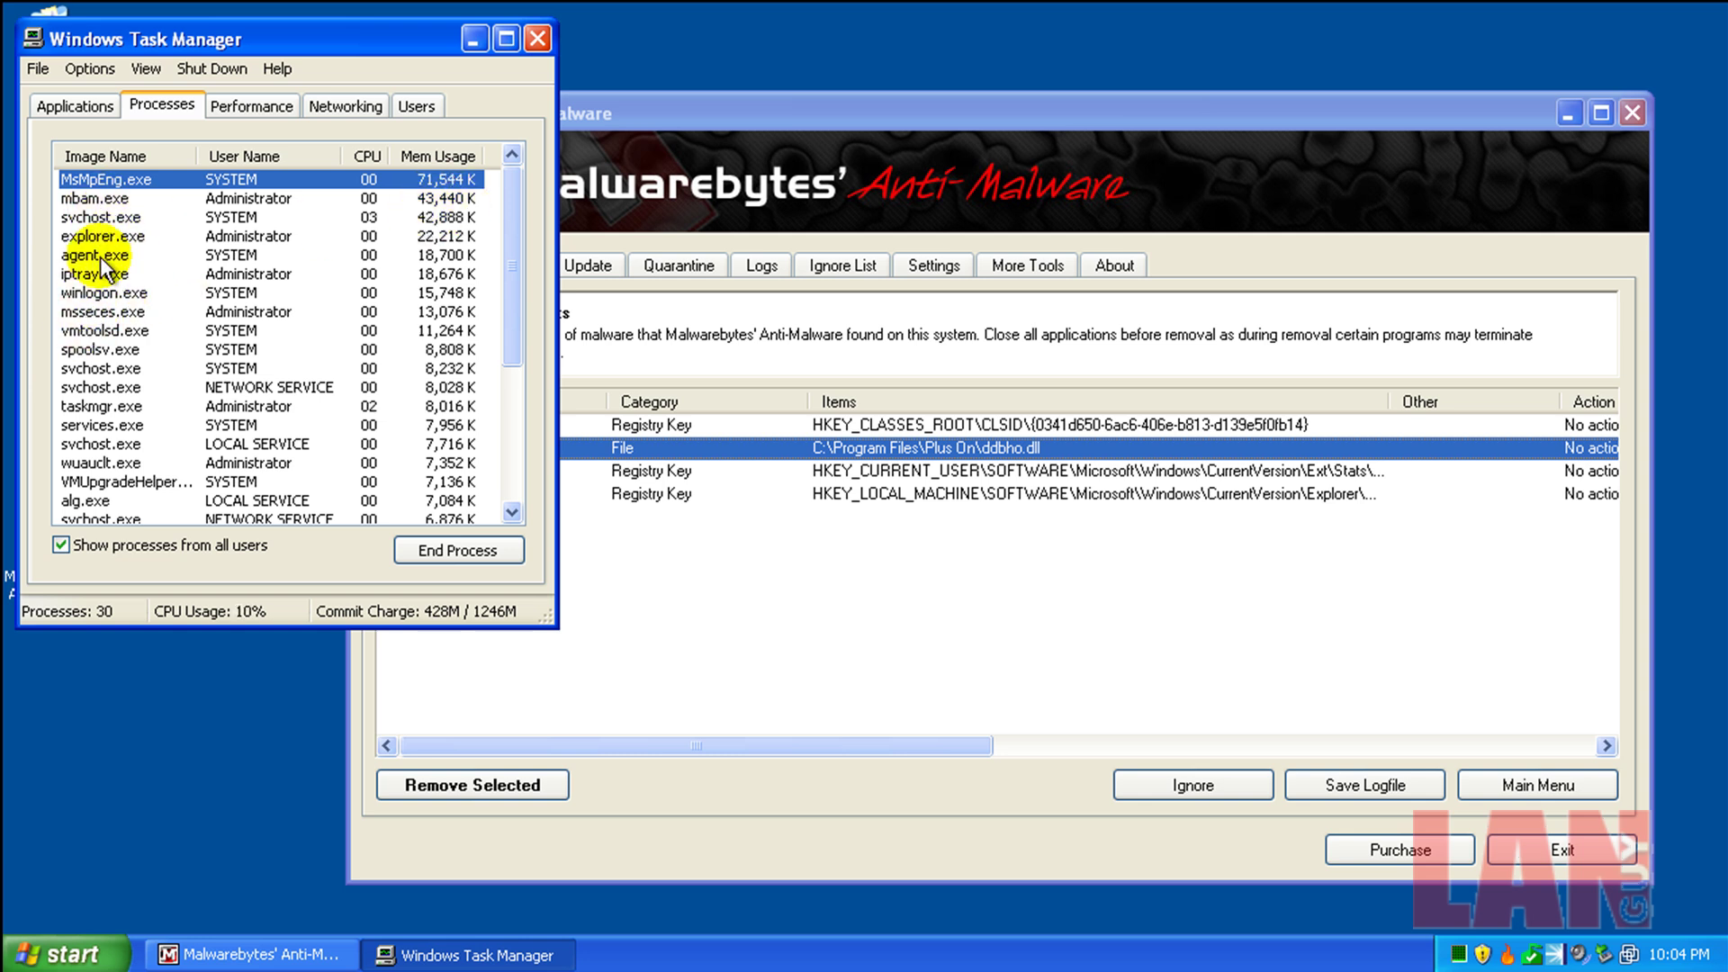
click(121, 273)
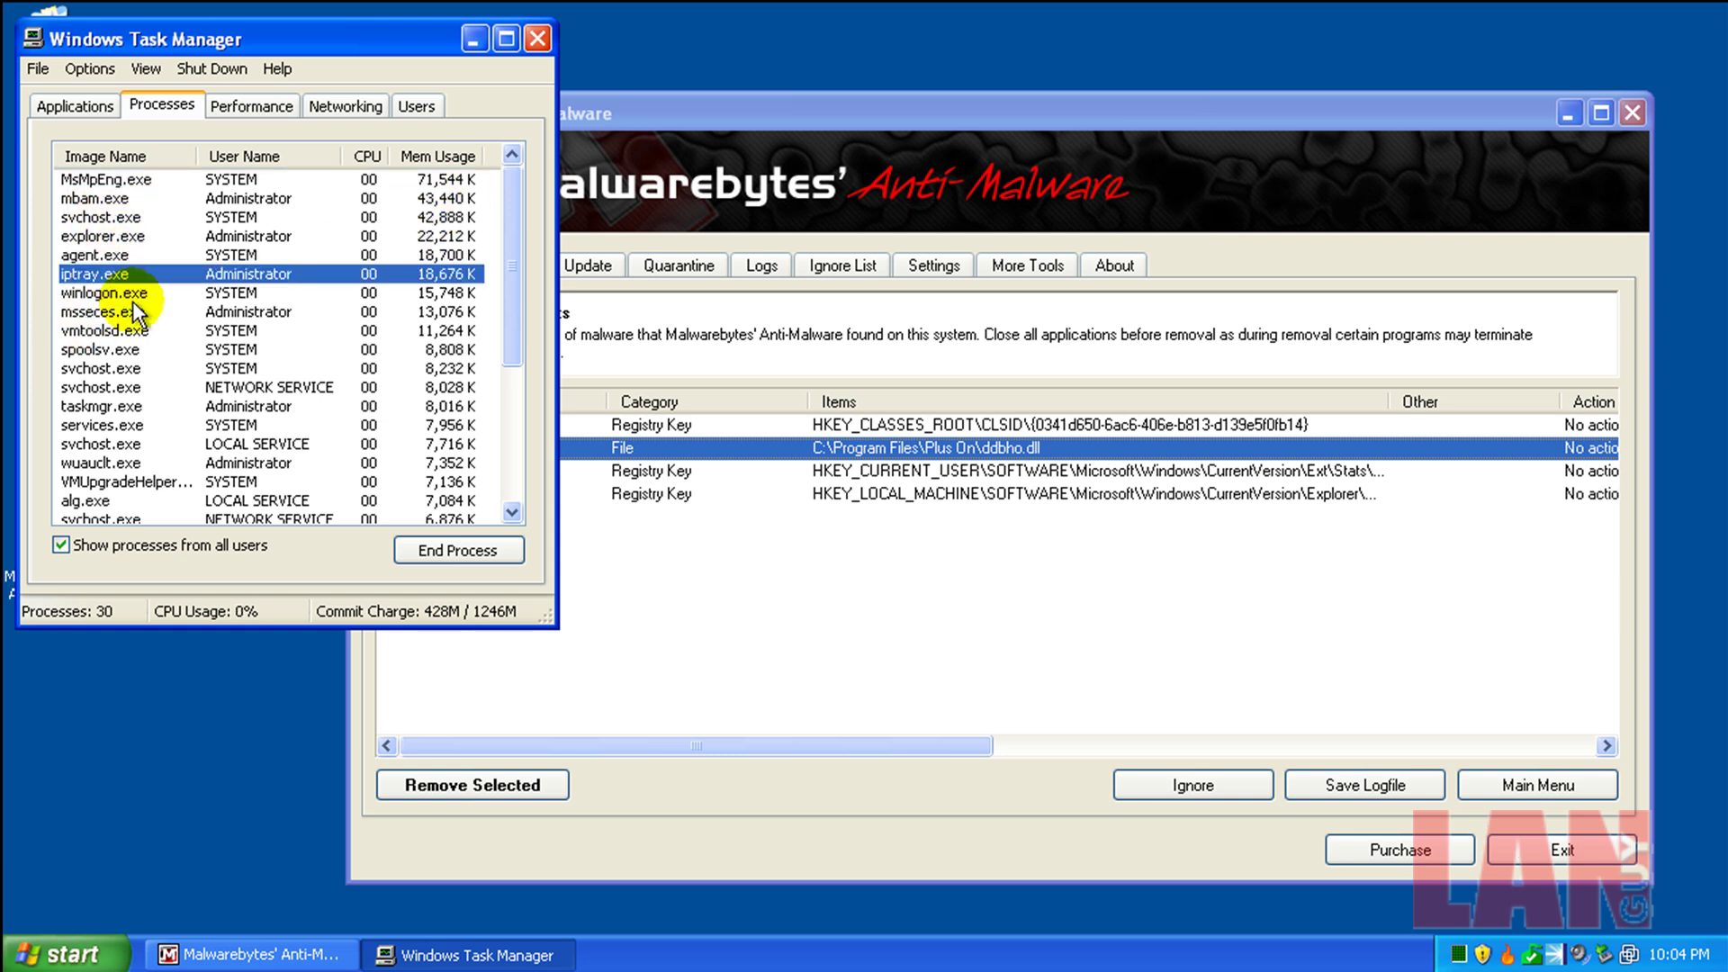
click(546, 42)
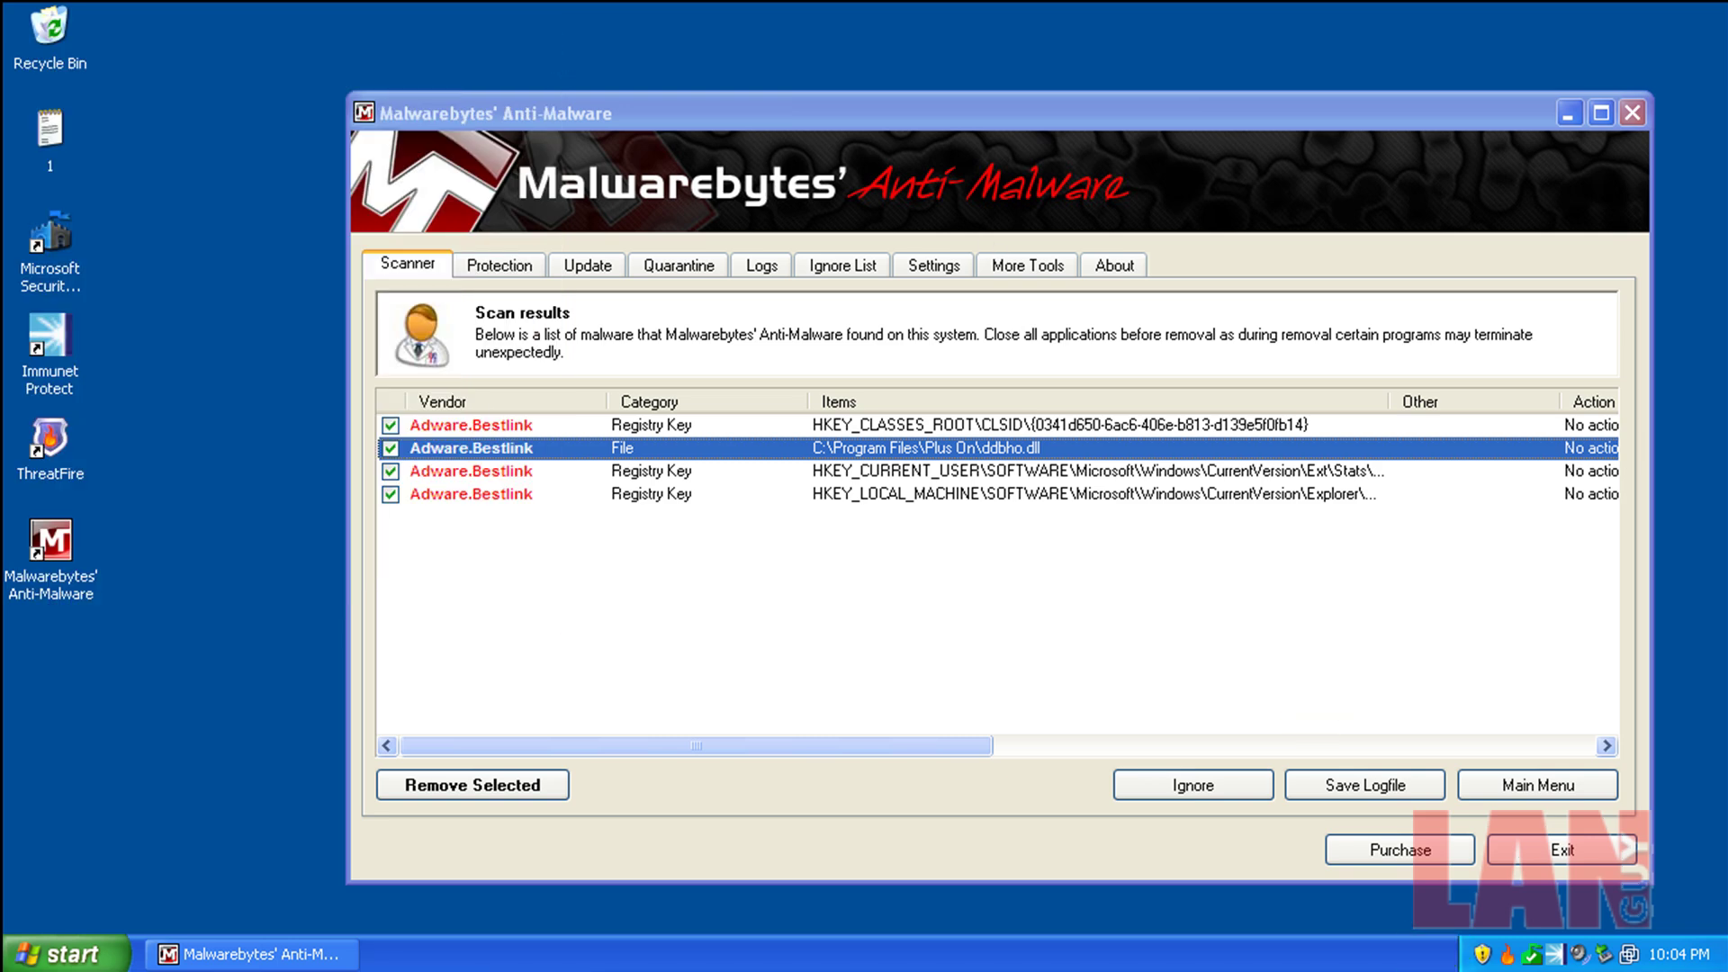